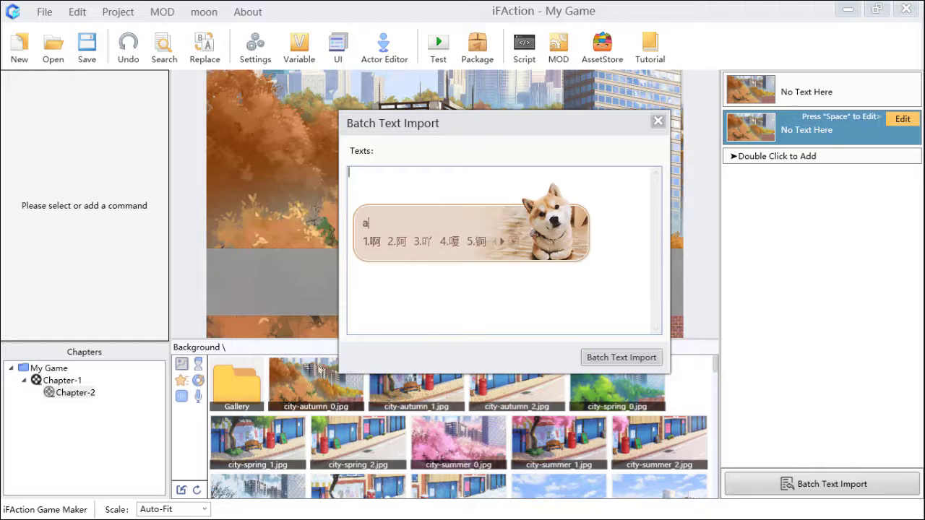
- Batch-import Ada's lines "Can you help me?" and "I will pay you later." plus Sam's reply "Ok.", and check both new episodes
key("Return")
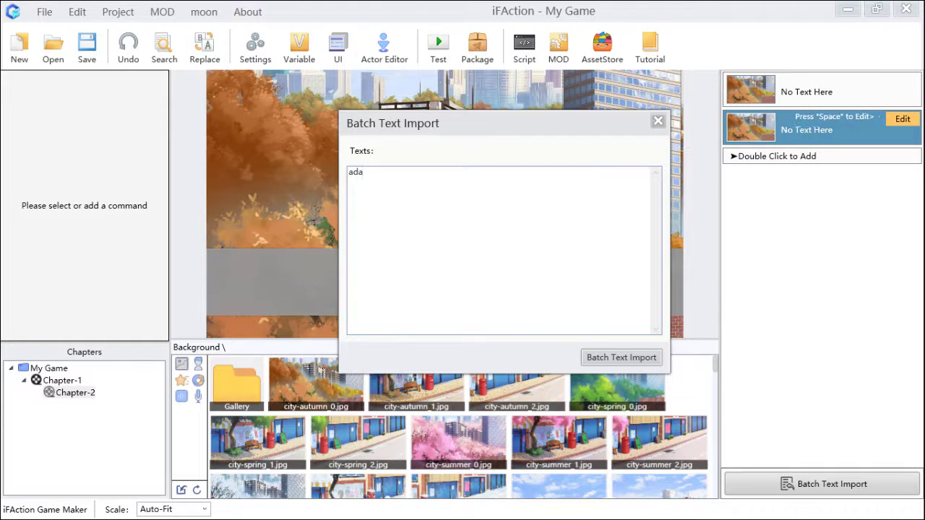
type("Ada:")
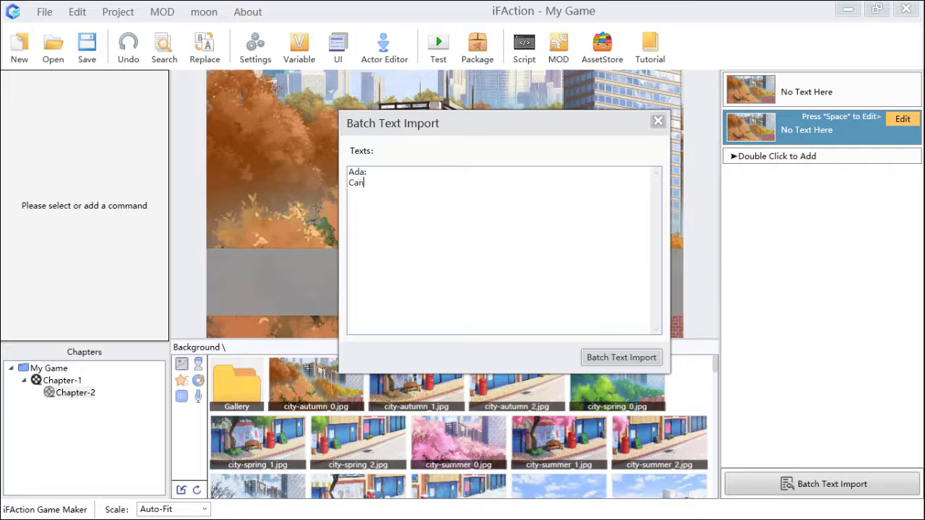
type("ou he")
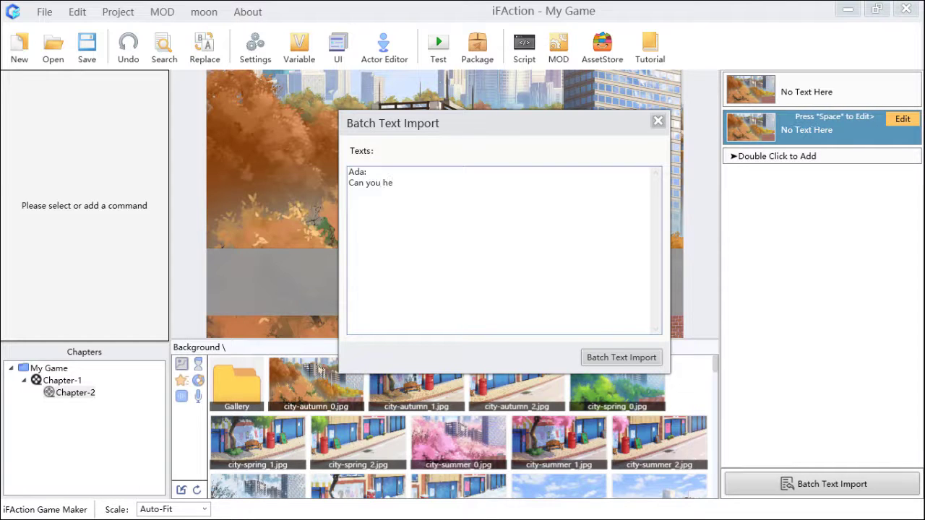
type("lp me?")
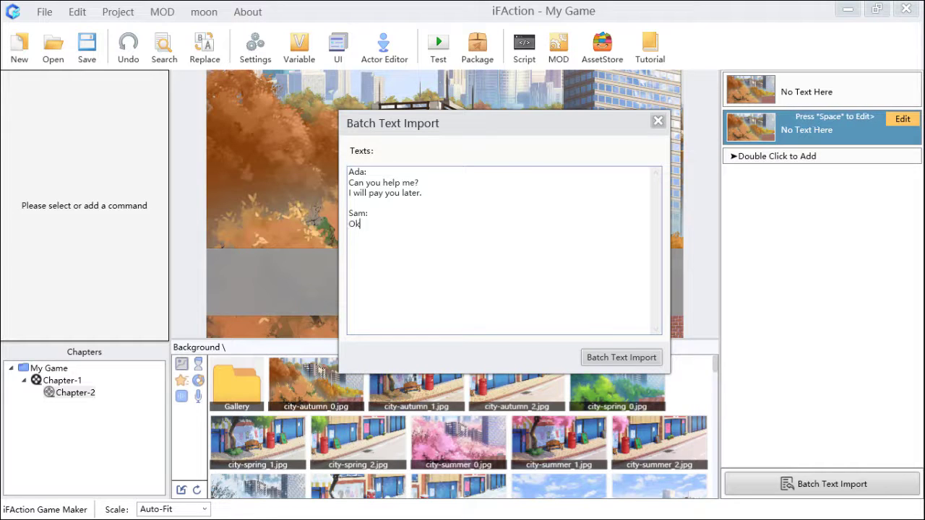
left_click(626, 357)
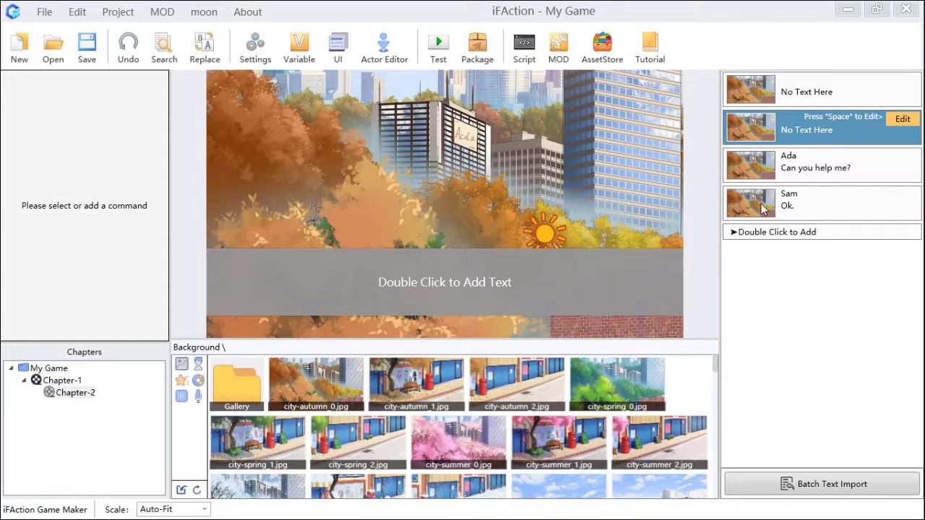
left_click(786, 177)
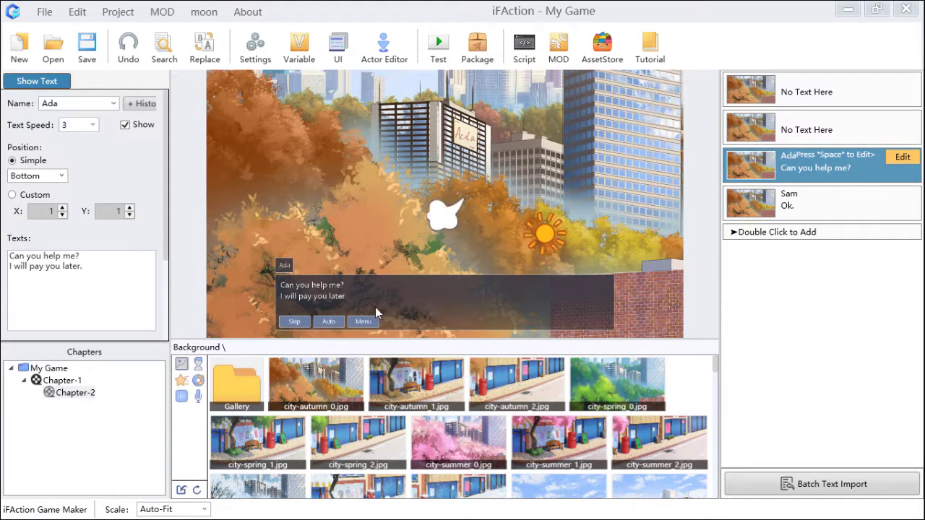
left_click(807, 206)
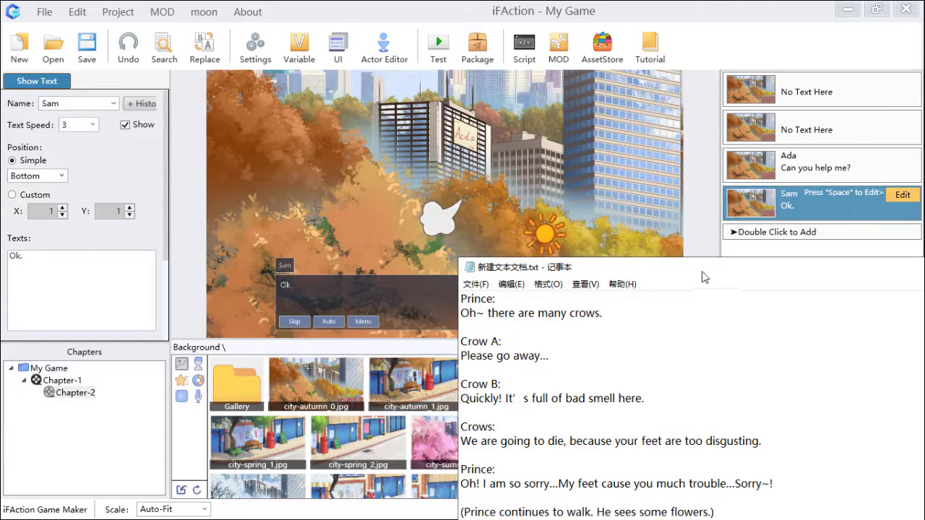
- Switch to the Notepad script, copy the dialogue from Prince's first line through Flower B's line, and put the window away
left_click_drag(678, 206, 349, 82)
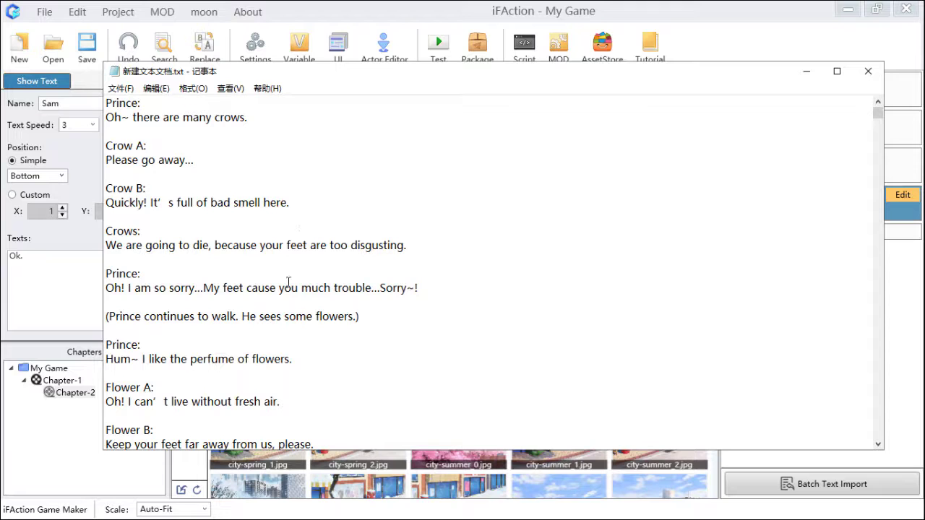
left_click_drag(106, 101, 258, 283)
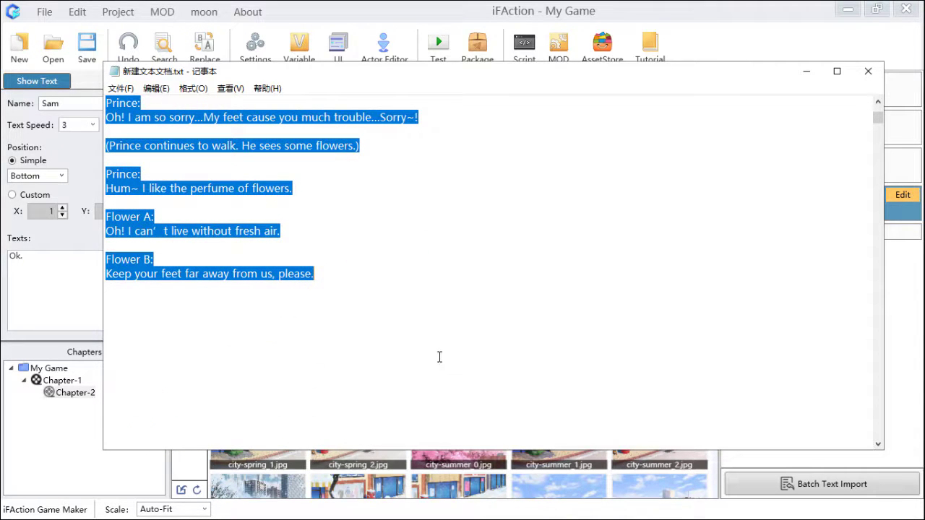
left_click(807, 71)
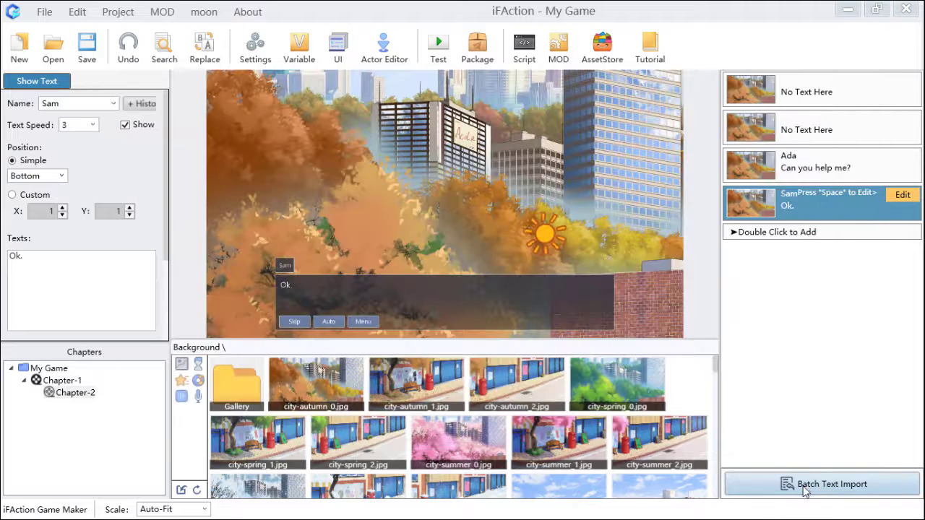
- Replace the example text of a new batch text import with the copied script
left_click(795, 484)
key("ctrl+a")
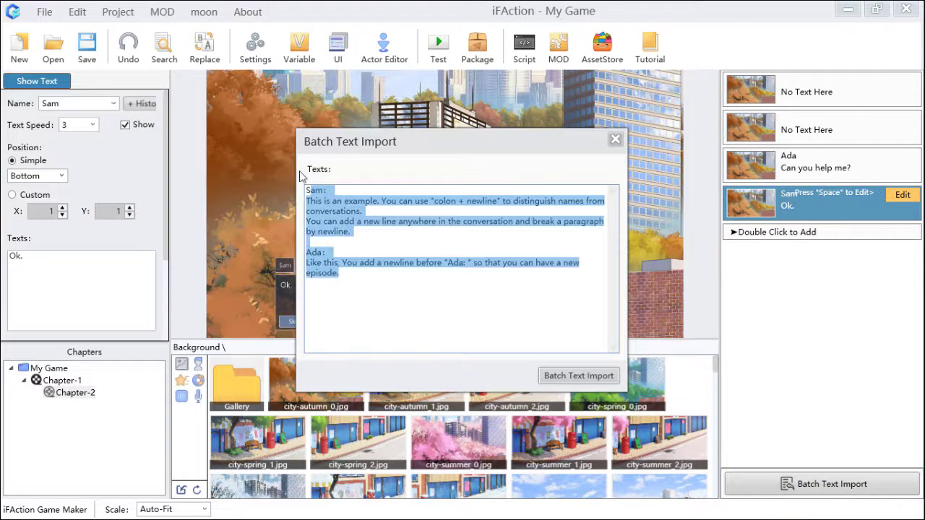
key("ctrl+v")
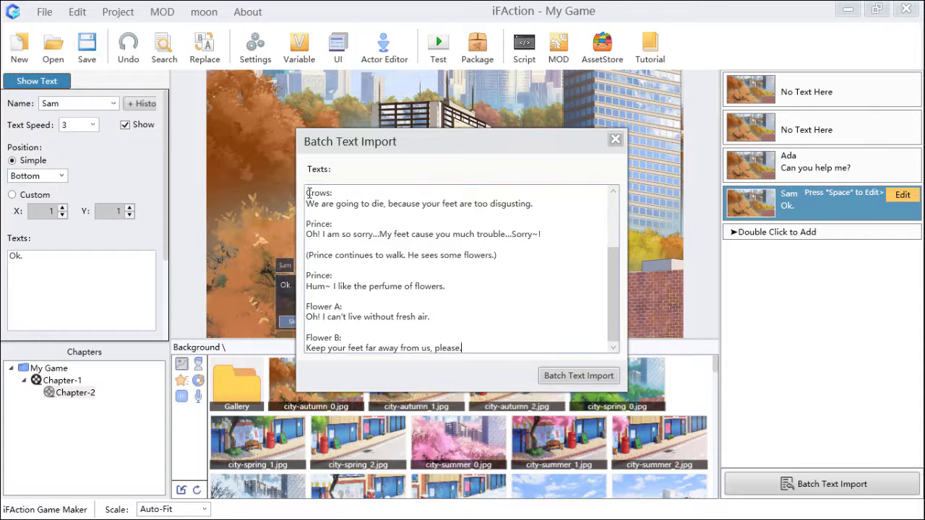
- Separate the "Crows:" block from Crow B's line with a blank line and import the pasted dialogue
key("BackSpace")
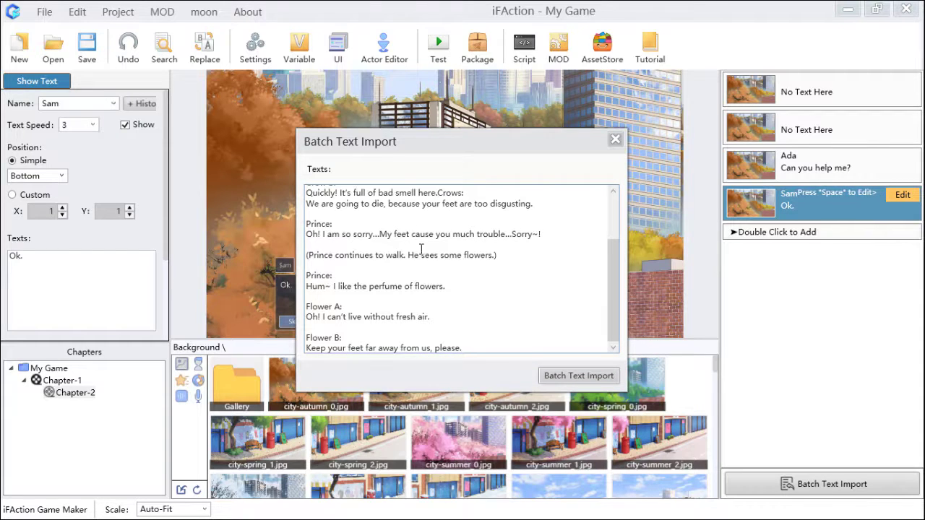
scroll(439, 260, "up", 2)
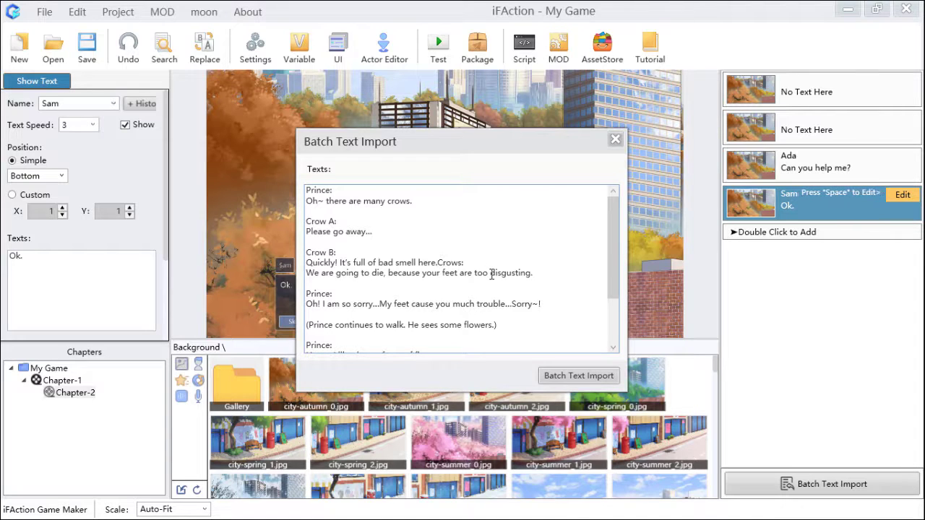
key("Return")
key("Return")
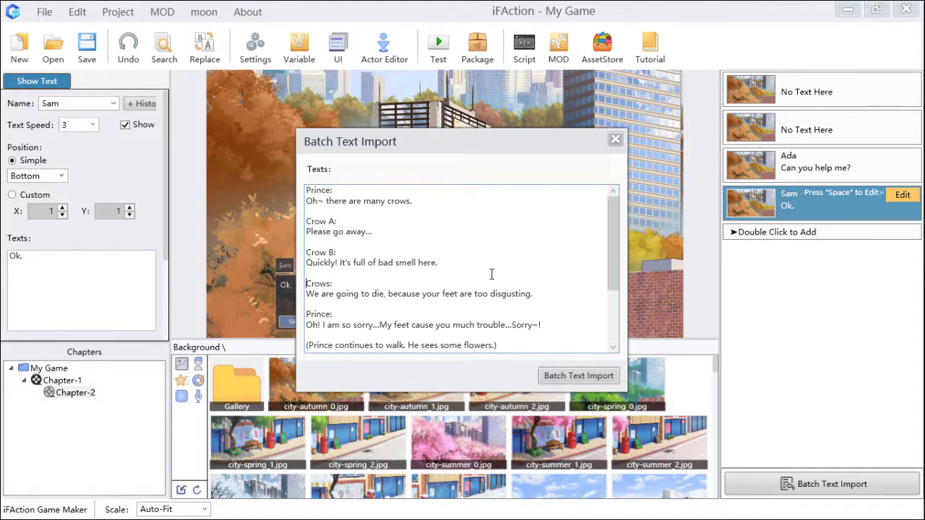
left_click(582, 376)
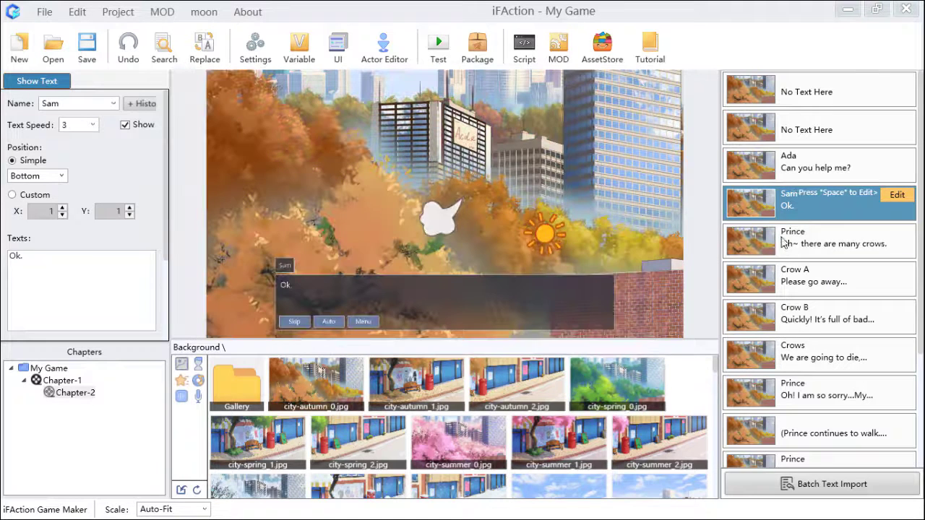
- Review the imported episodes one by one, checking speaker name and text from Crow A down to Flower B and back
left_click(787, 281)
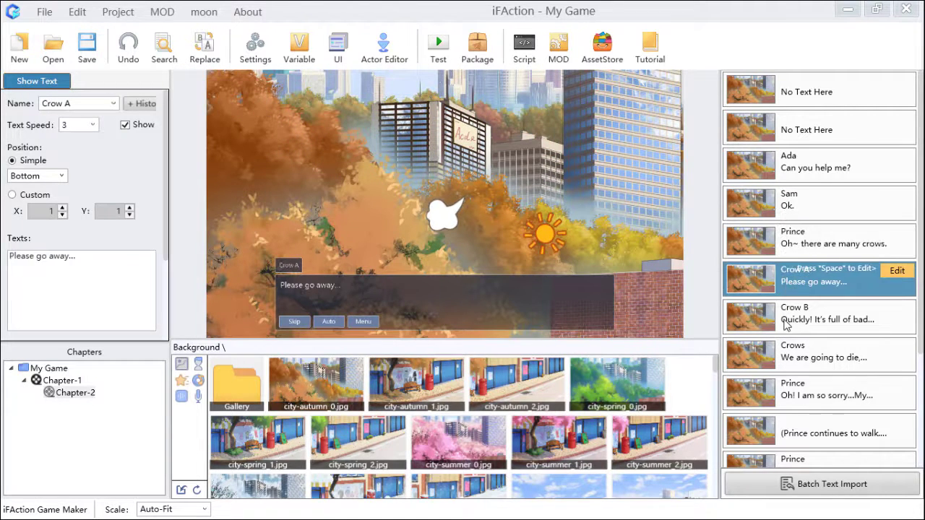
left_click(787, 318)
left_click(788, 353)
scroll(788, 347, "down", 2)
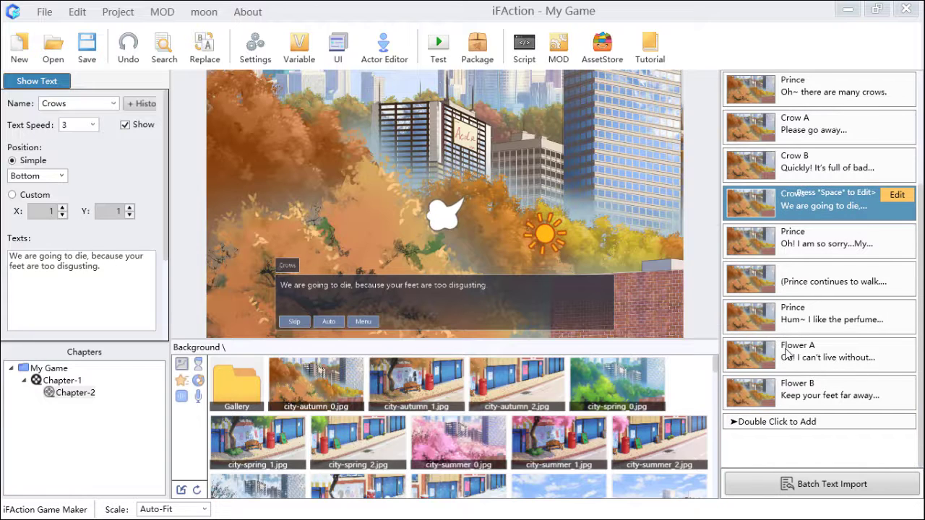
left_click(772, 250)
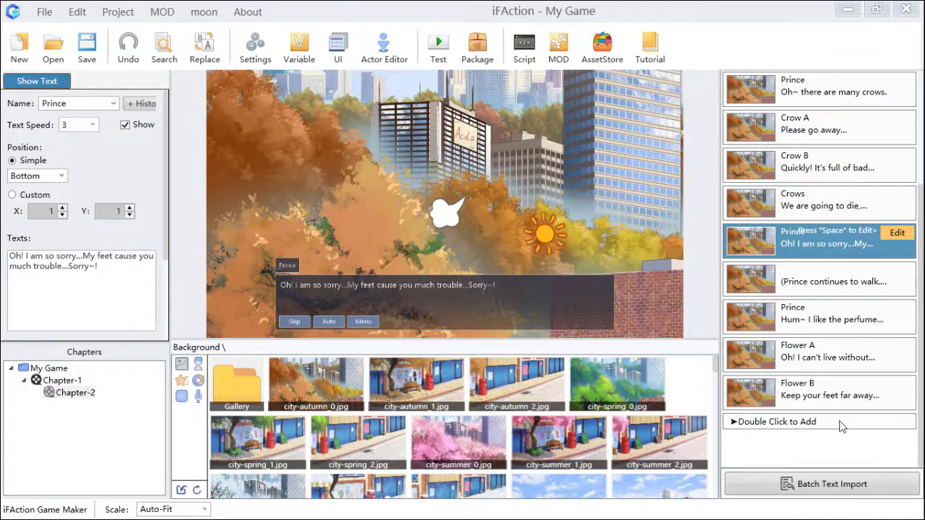
left_click(751, 279)
left_click(781, 319)
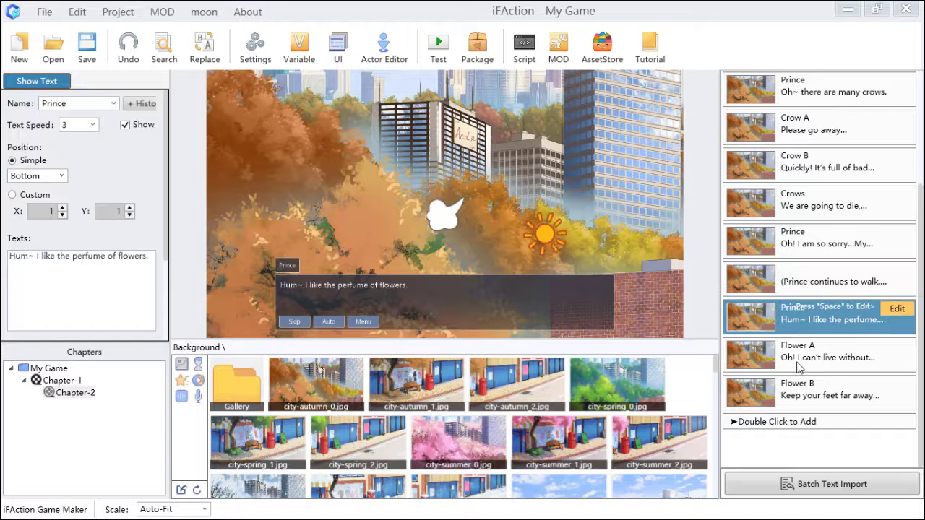
left_click(798, 364)
left_click(799, 390)
left_click(795, 357)
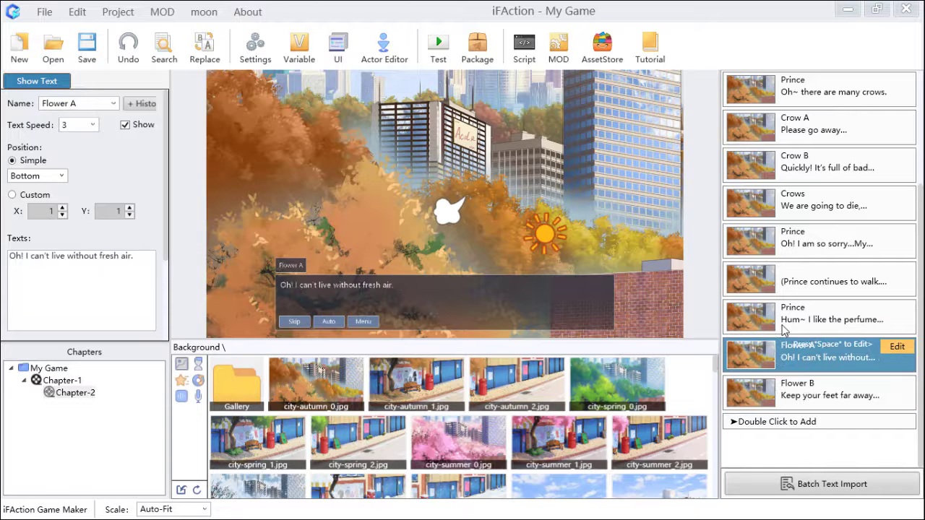
left_click(787, 307)
left_click(786, 281)
left_click(781, 243)
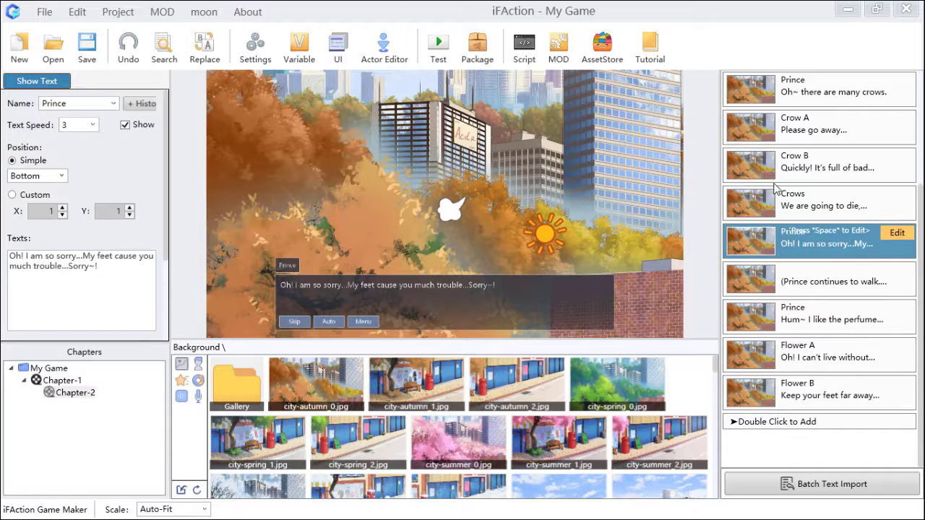
left_click(775, 165)
scroll(808, 144, "up", 2)
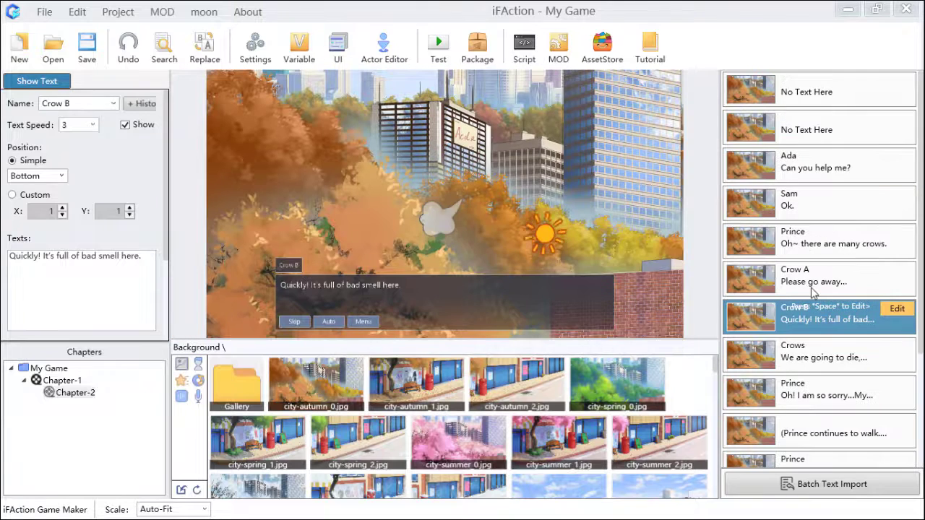
- Delete the two empty episodes ahead of Ada's line
left_click(795, 163)
left_click(805, 92)
key("Delete")
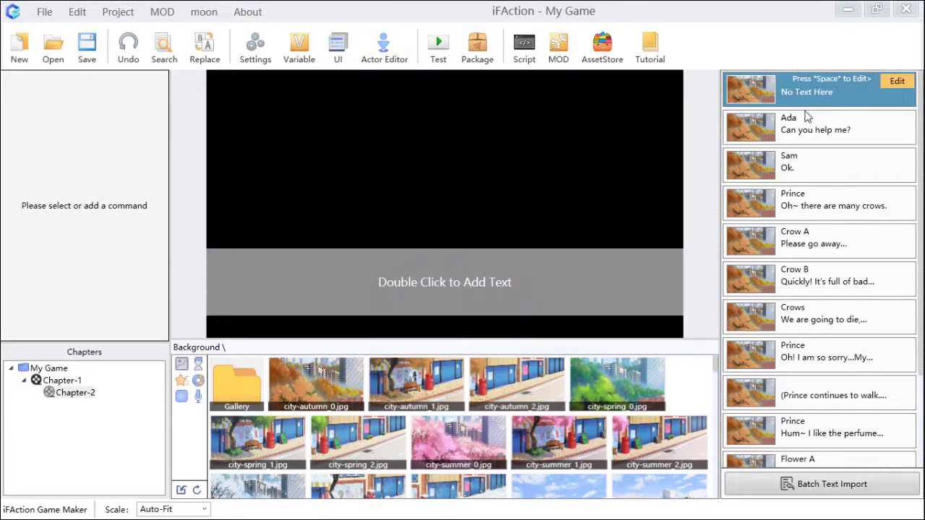
key("Delete")
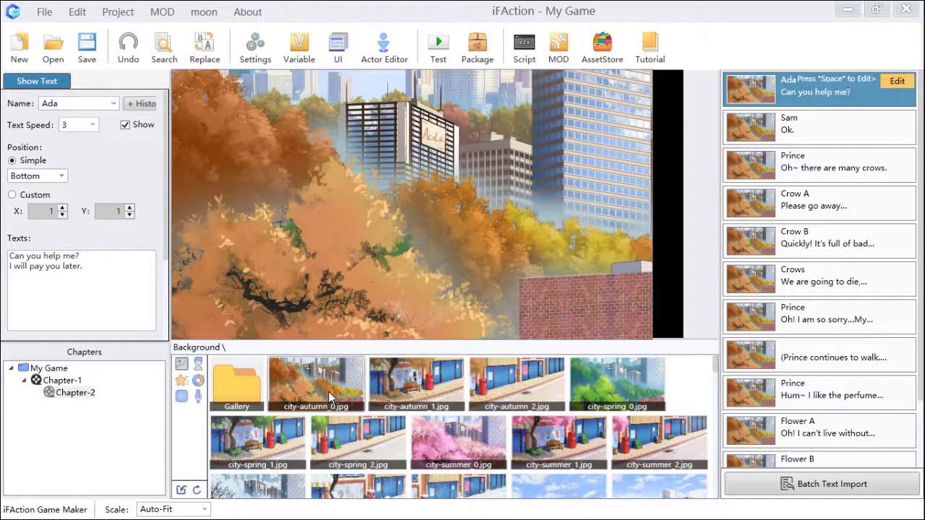
- Give Ada's episode the city-autumn_0.jpg background with Fade In, and place the shy Bunny portrait at about X 615, Y 103
left_click_drag(333, 397, 451, 124)
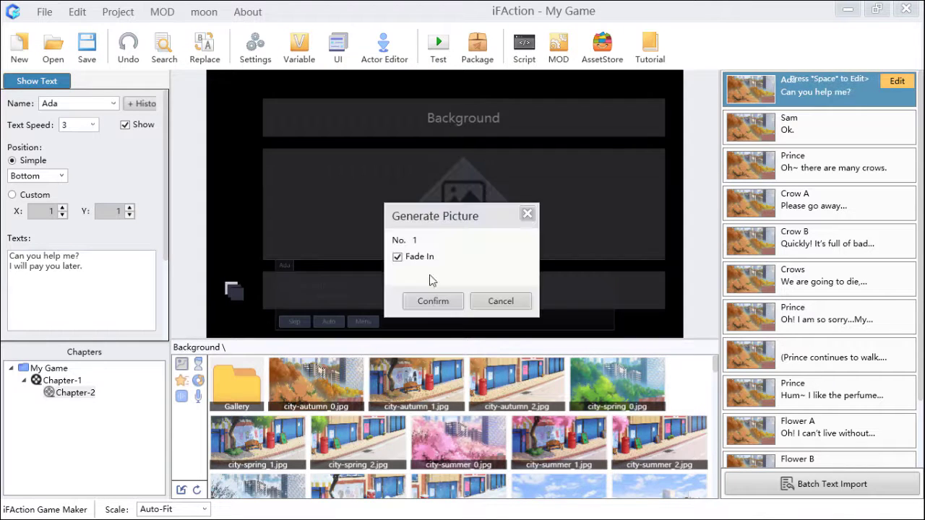
left_click(446, 308)
left_click(196, 366)
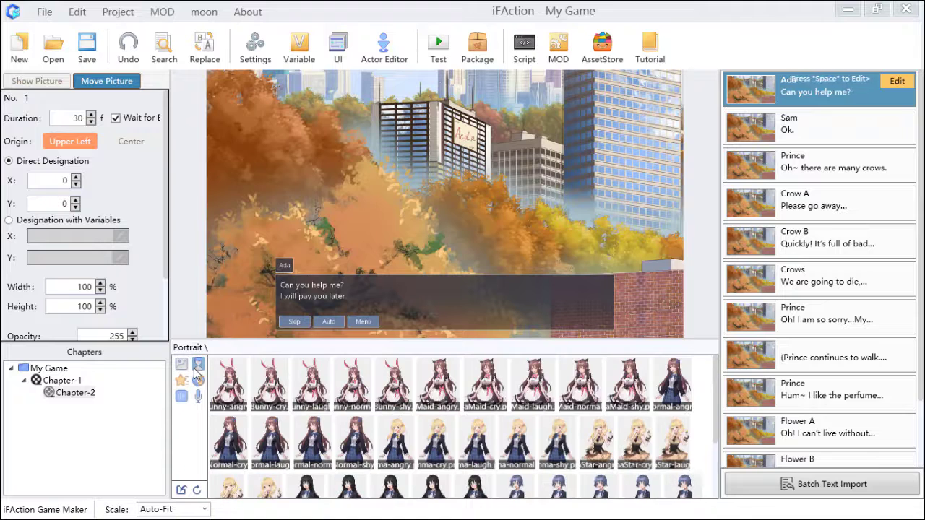
left_click_drag(394, 409, 618, 240)
left_click(448, 302)
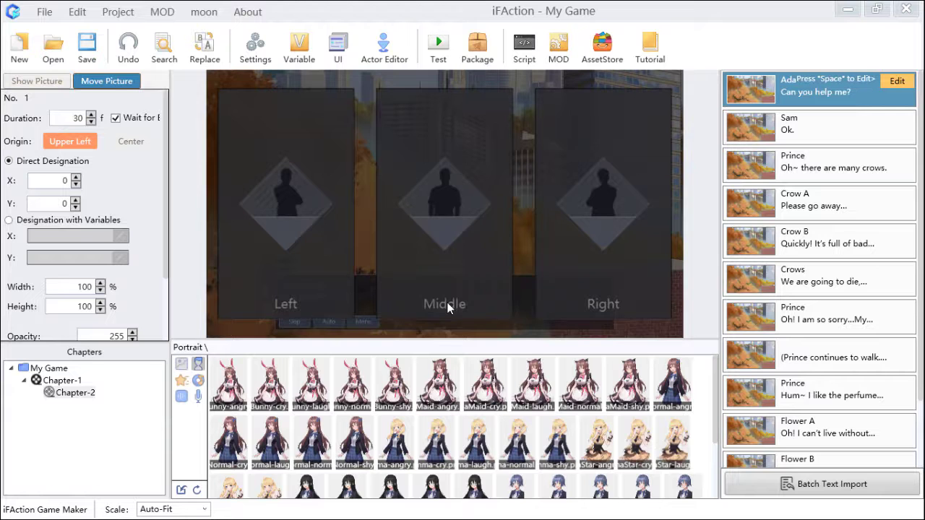
left_click_drag(620, 251, 539, 252)
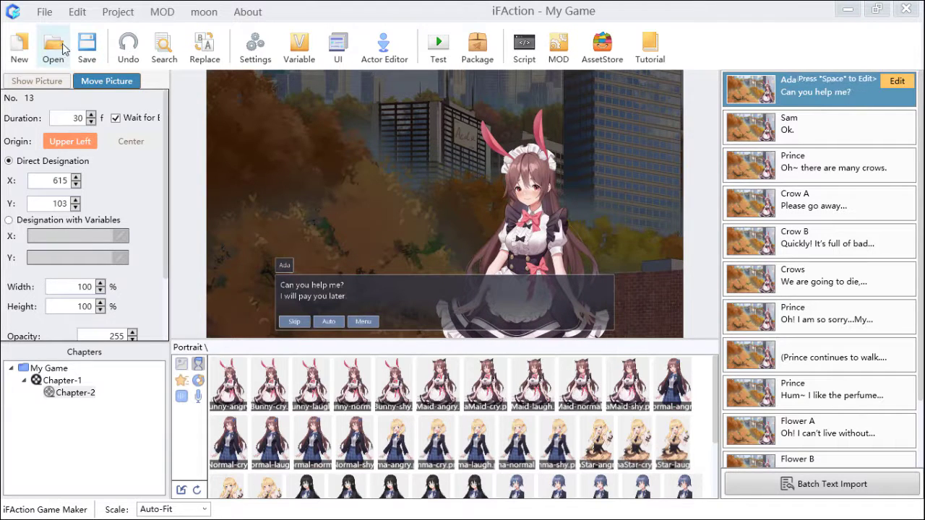
- Save the project and launch it with GameTest
left_click(83, 58)
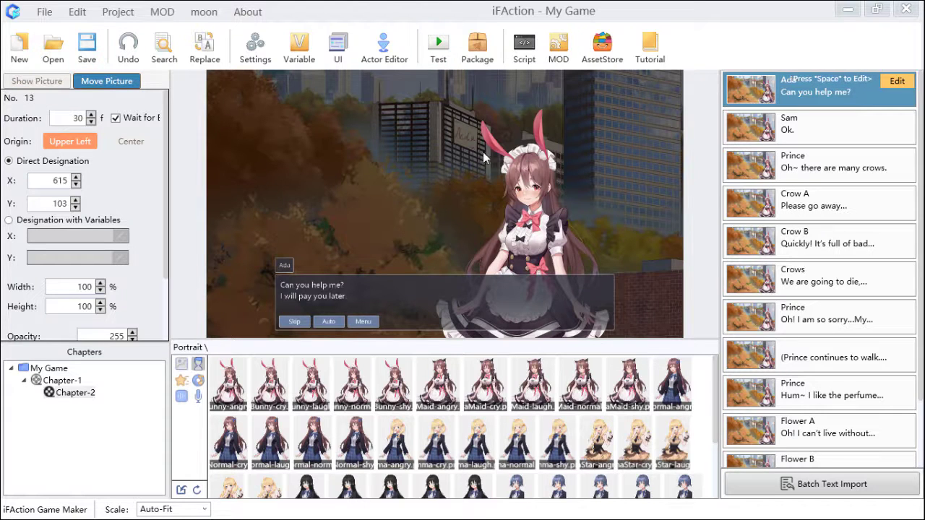
left_click(442, 60)
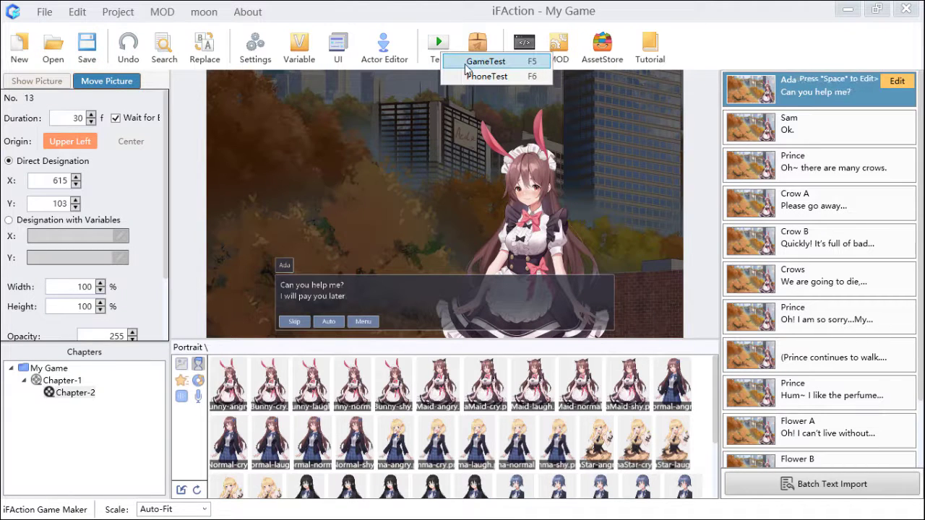
left_click(466, 65)
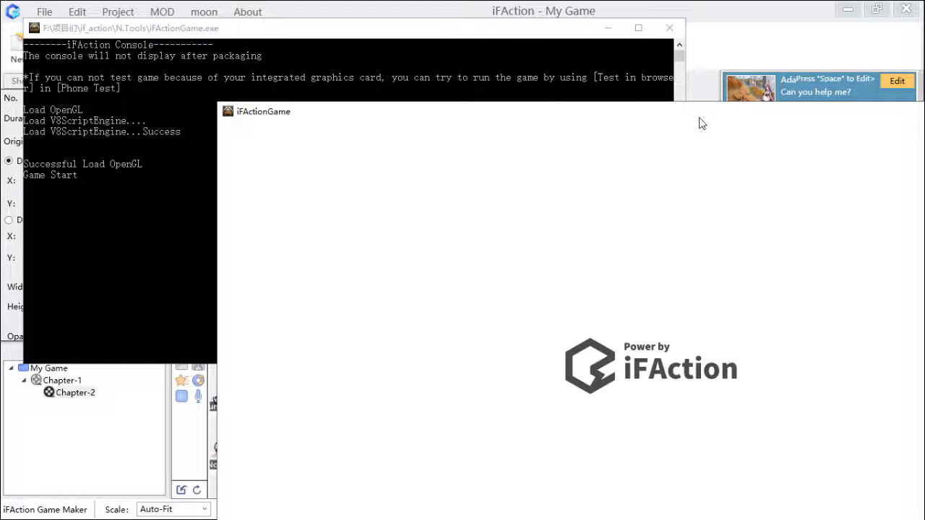
- Bring the game window fully into view, start a new game, and advance Ada's opening dialogue
left_click_drag(698, 120, 529, 27)
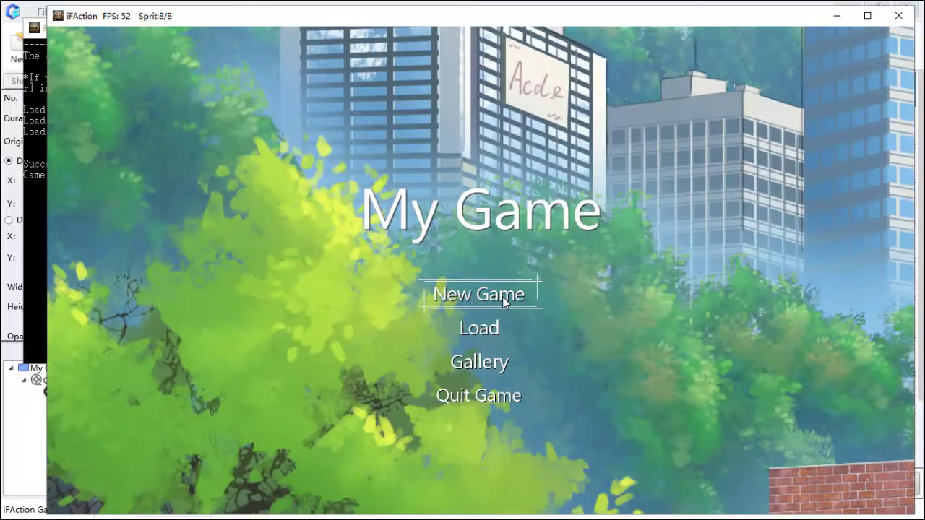
left_click(504, 301)
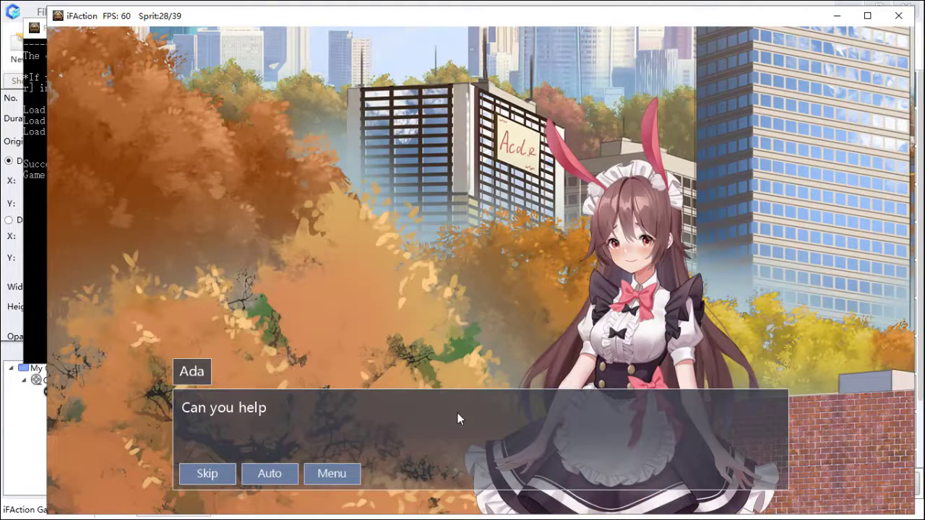
left_click(458, 413)
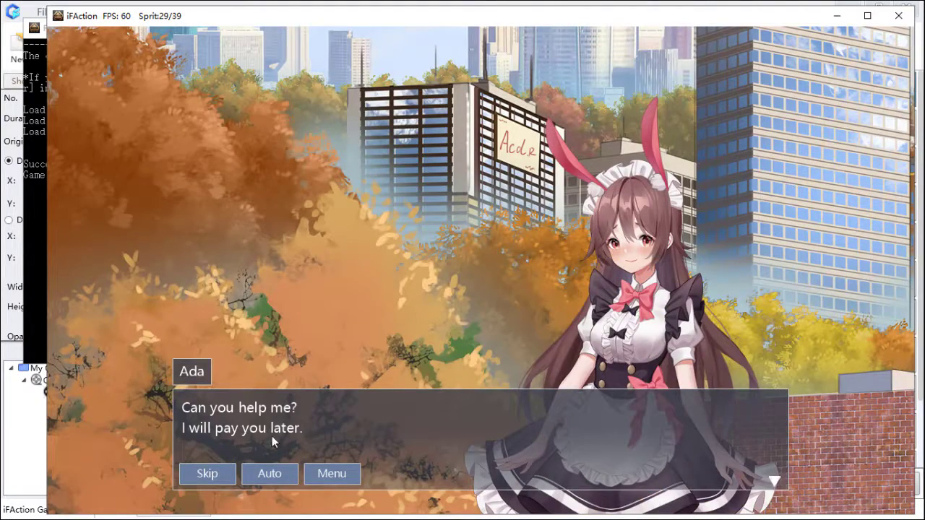
- Play through the conversation up to Flower B's line about keeping feet away, and close the game test
left_click(490, 434)
left_click(373, 430)
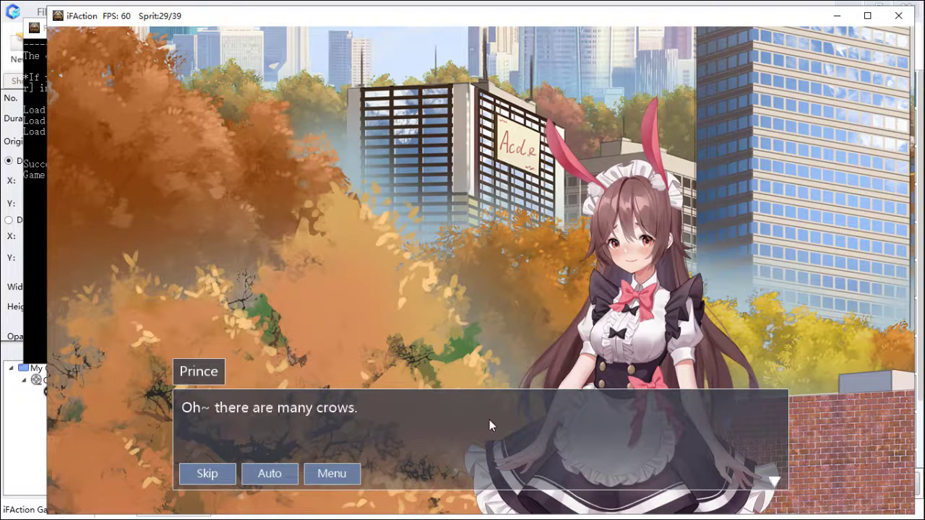
left_click(560, 426)
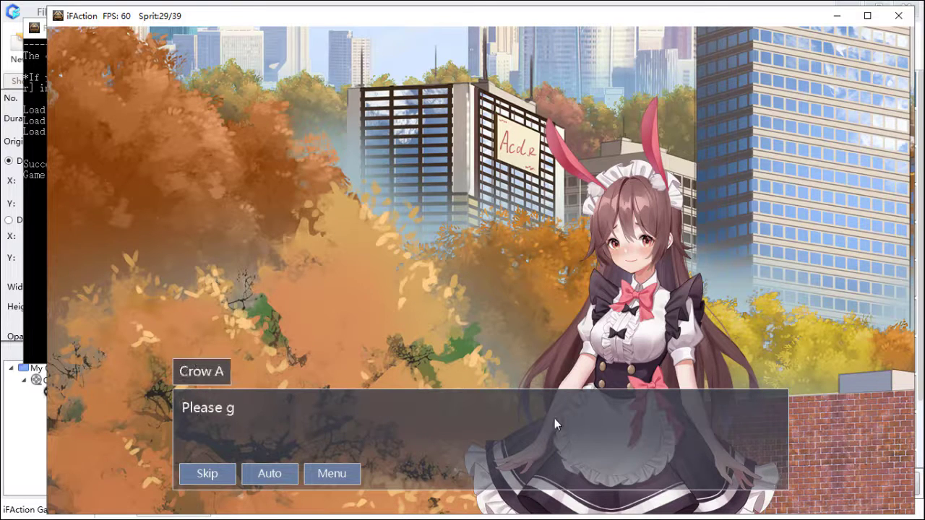
left_click(427, 427)
left_click(465, 428)
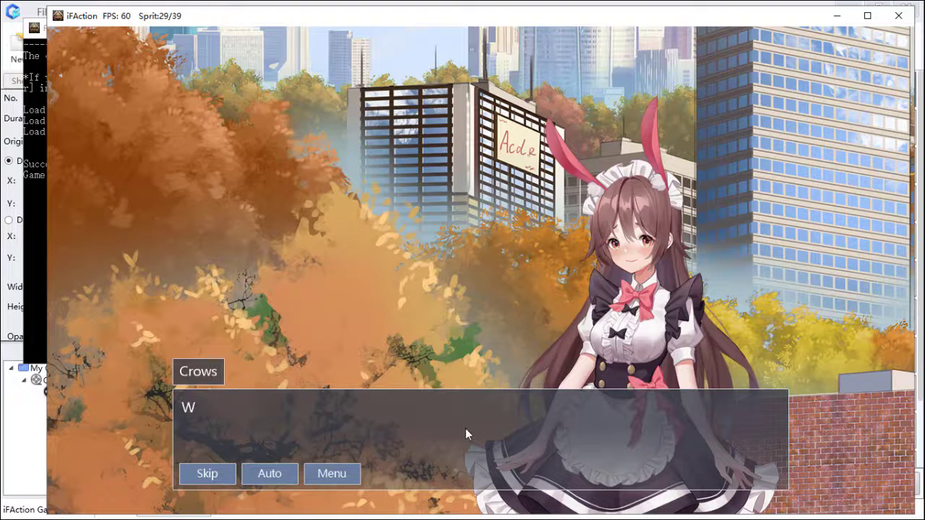
left_click(465, 429)
left_click(465, 429)
left_click(465, 428)
left_click(465, 428)
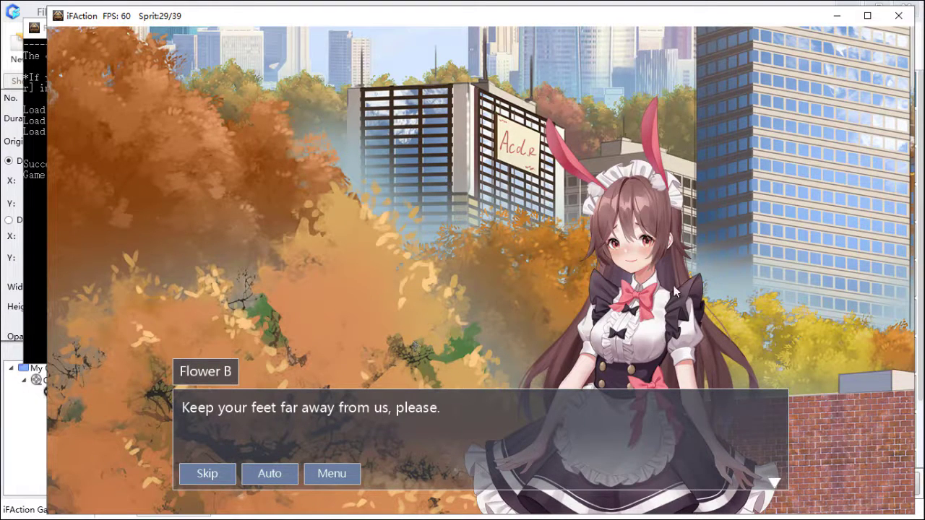
left_click(909, 19)
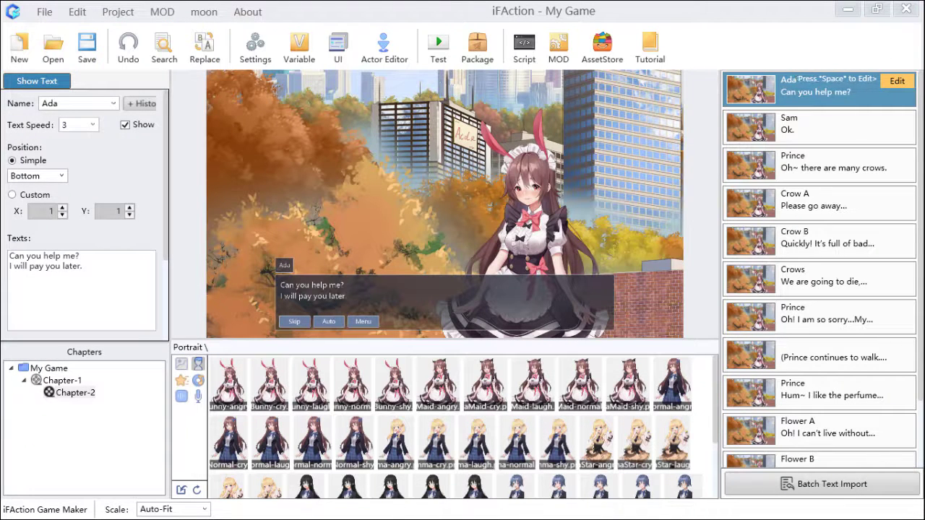
- Add a Story Episode to the empty Chapter-1 and give it a text box
left_click(68, 383)
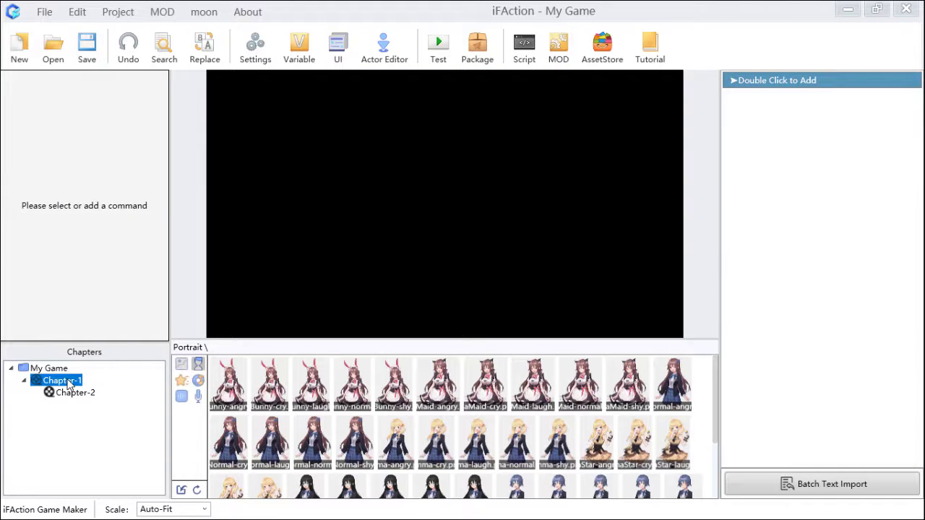
left_click(630, 189)
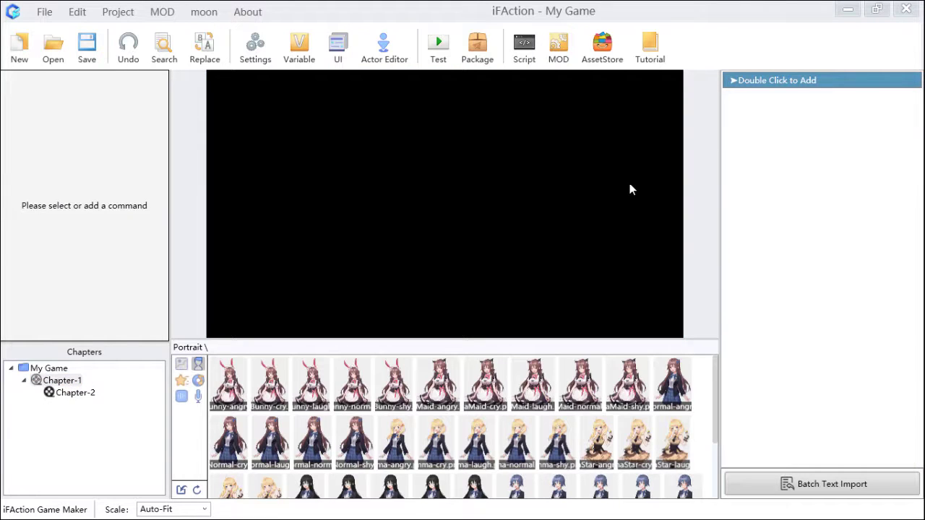
double_click(785, 82)
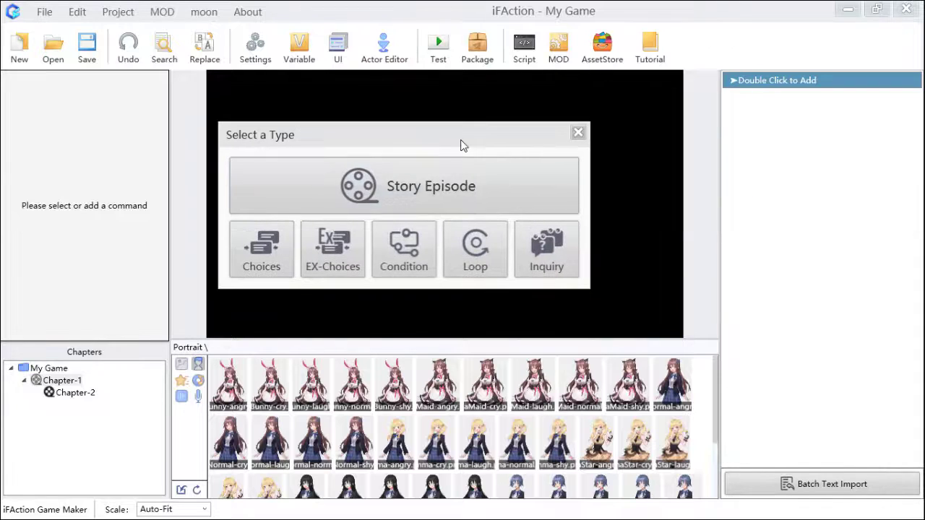
left_click(444, 193)
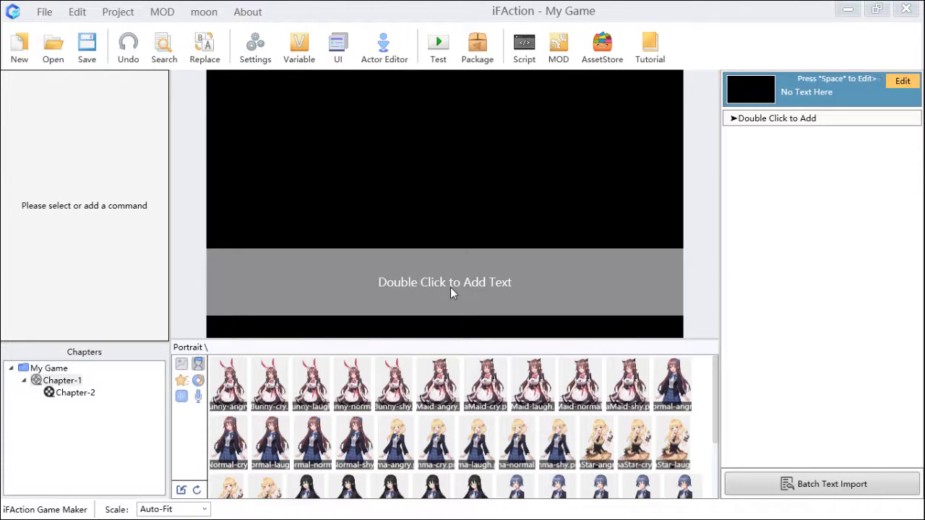
double_click(450, 287)
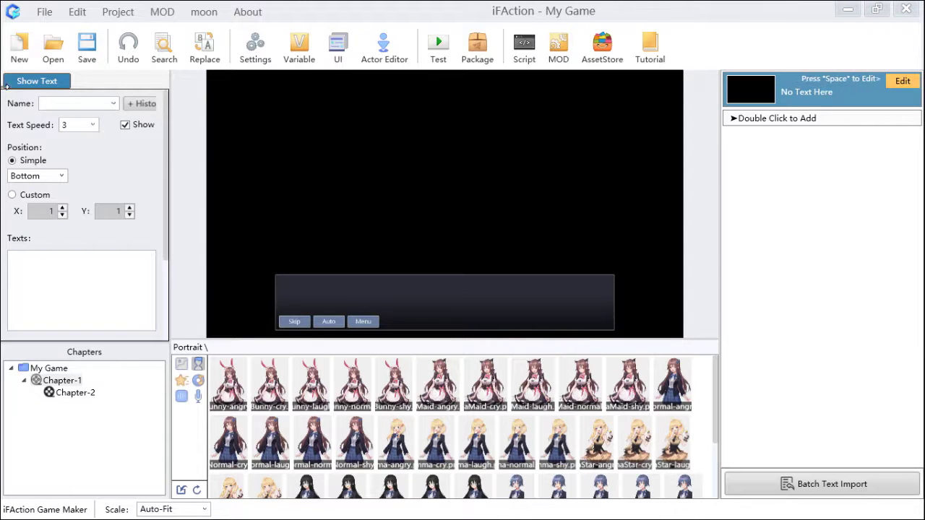
- Name the episode's speaker Ada, widen the text settings area, and check the saved speaker names
left_click(77, 105)
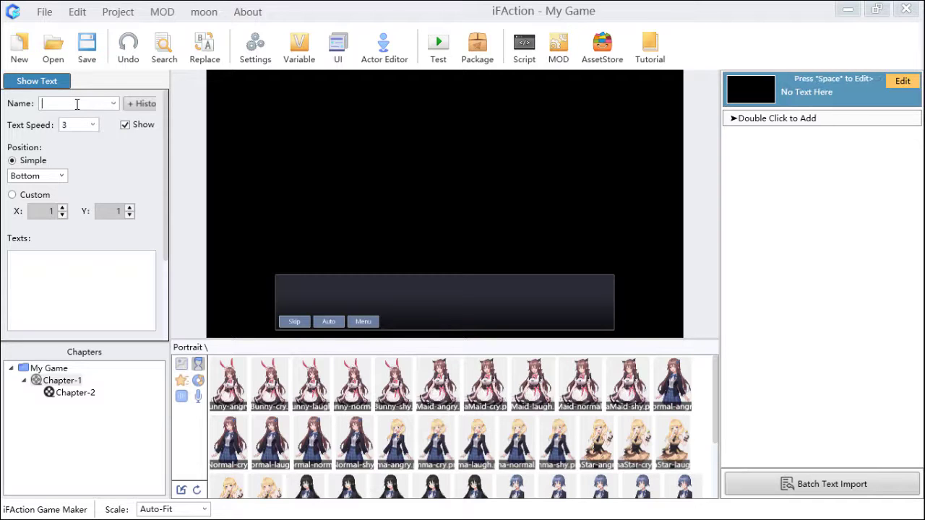
type("Ada")
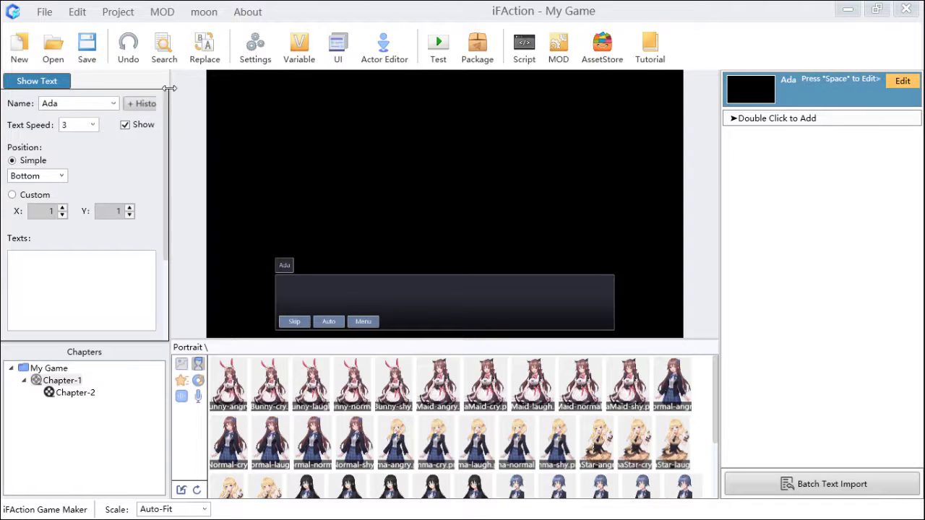
left_click_drag(173, 100, 211, 99)
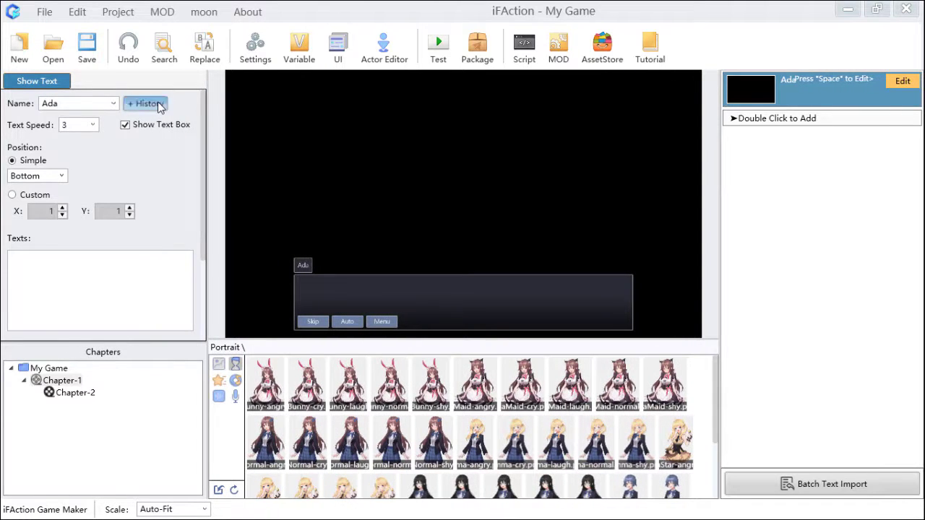
left_click(113, 103)
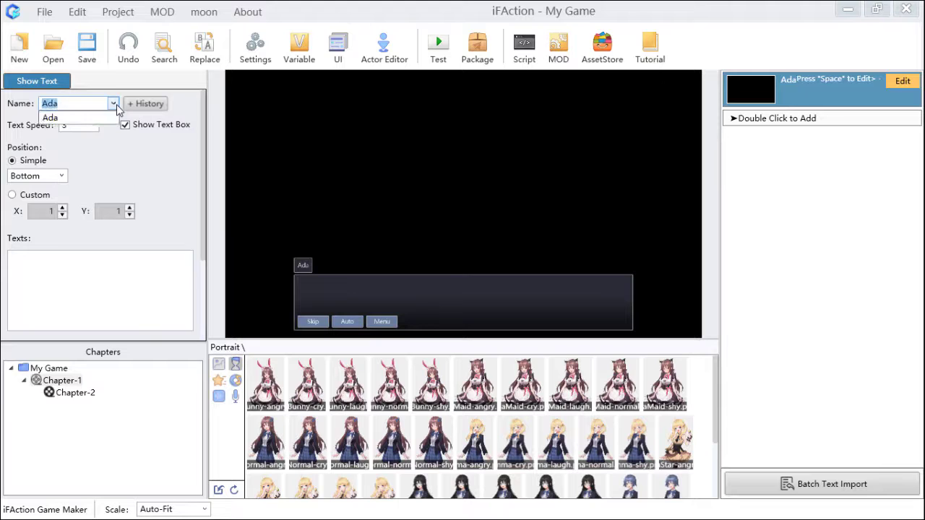
left_click(190, 118)
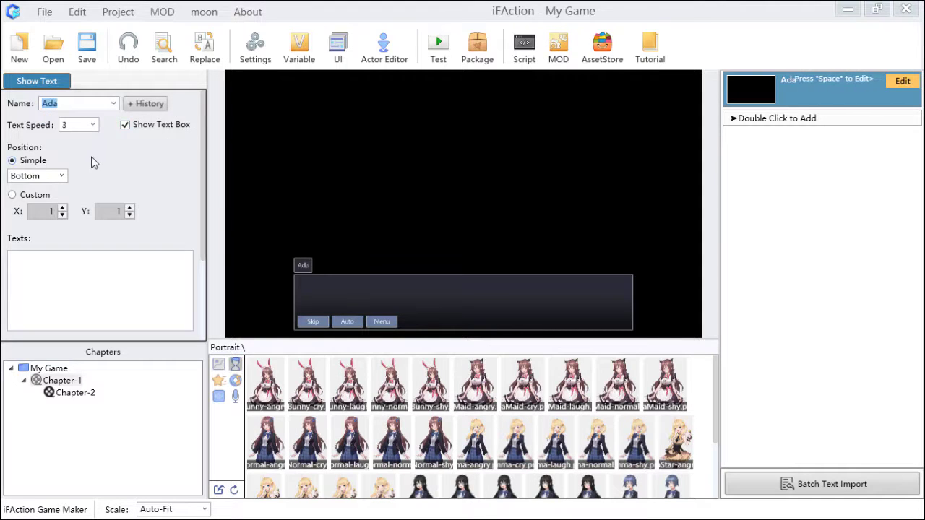
- Set Ada's text speed to 5, and switch Show Text Box off and on again
left_click(92, 125)
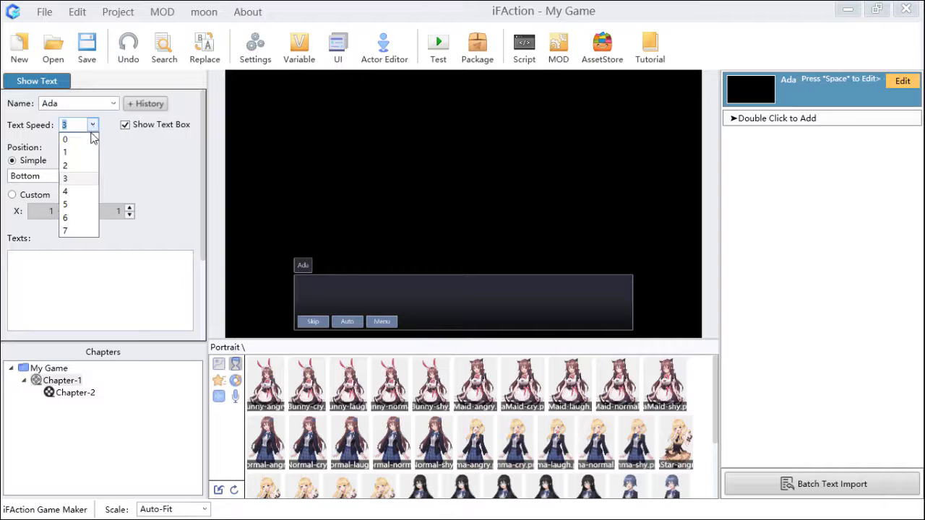
left_click(81, 208)
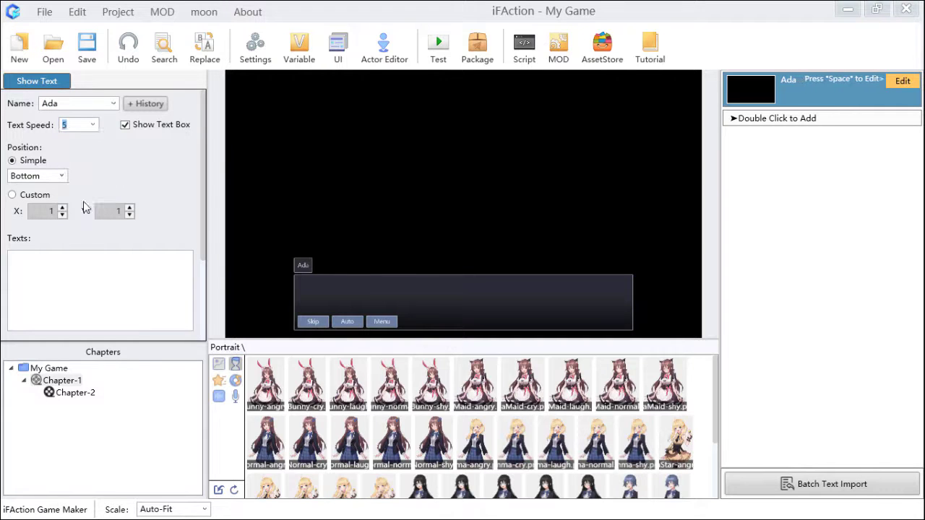
left_click(126, 128)
left_click(126, 128)
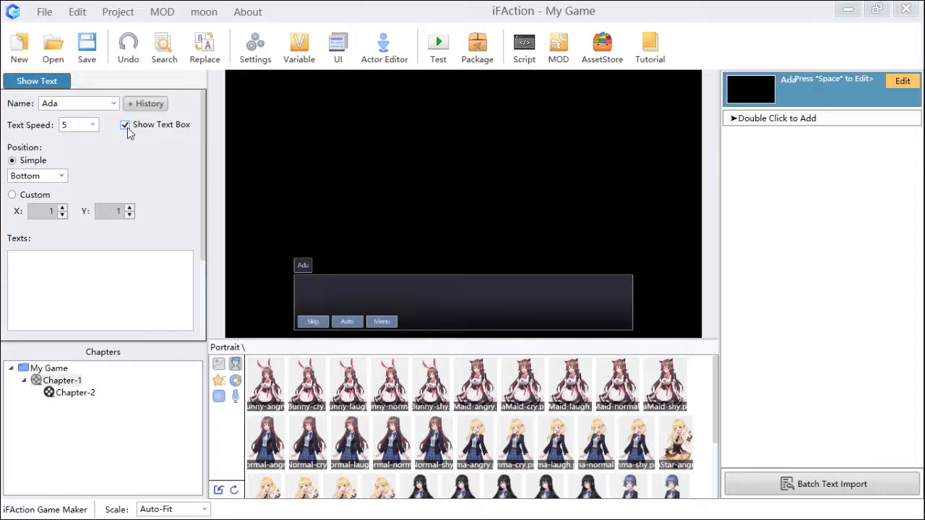
- Try the simple Top position for Ada's text box
left_click(62, 181)
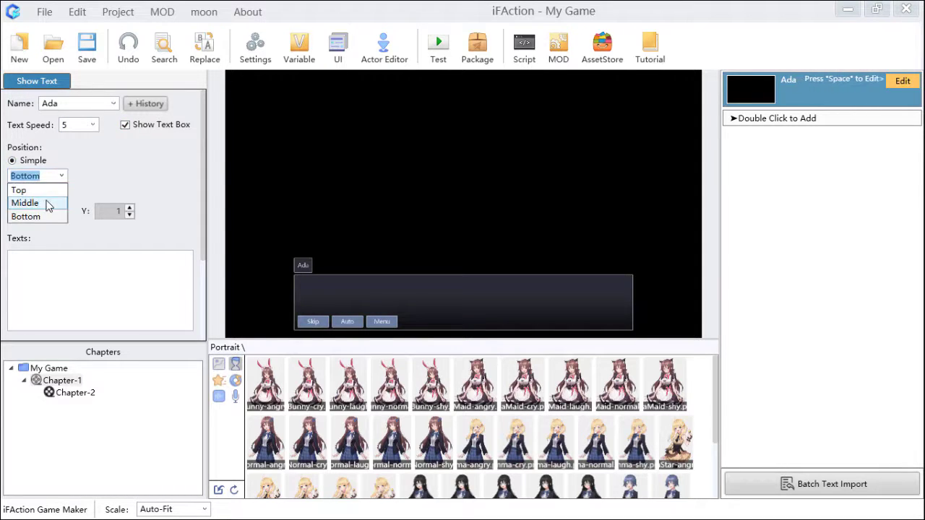
left_click(25, 203)
scroll(58, 183, "down", 1)
left_click(57, 179)
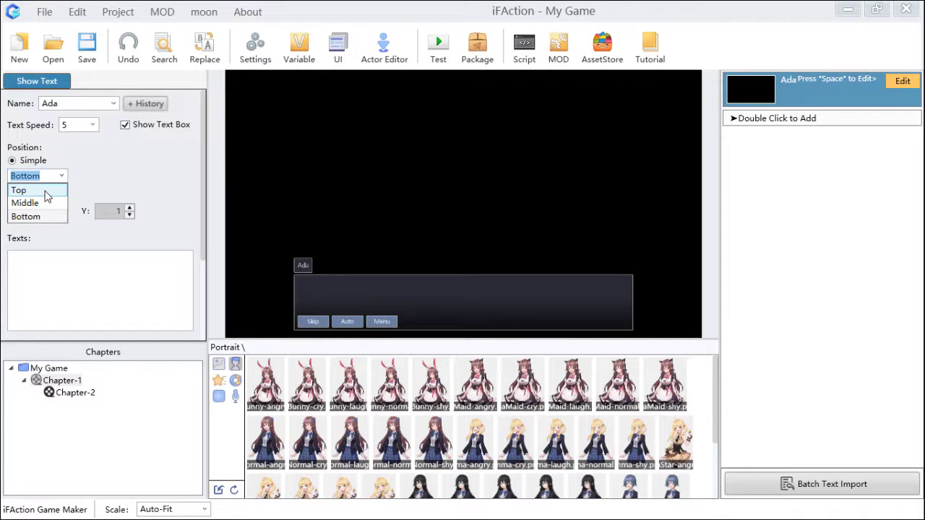
left_click(44, 191)
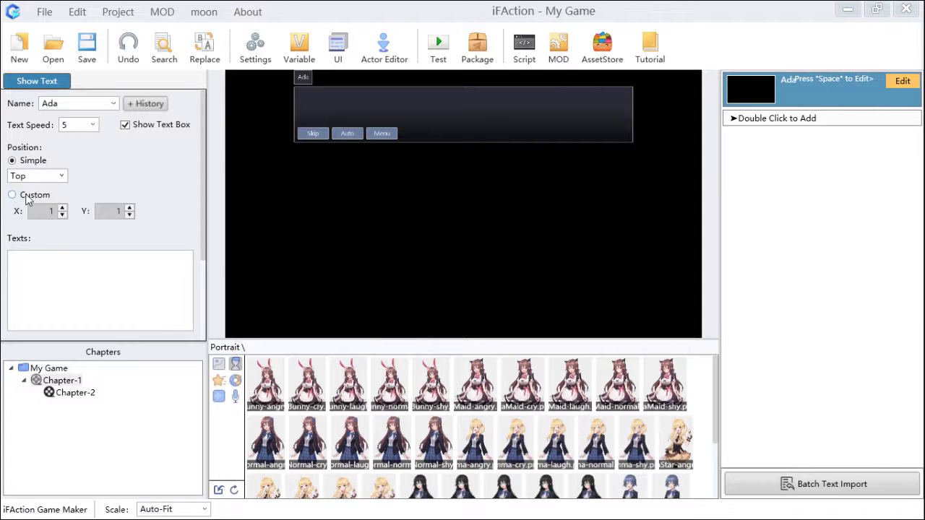
- Give Ada's text box a custom position of X 11, Y 221
left_click(27, 199)
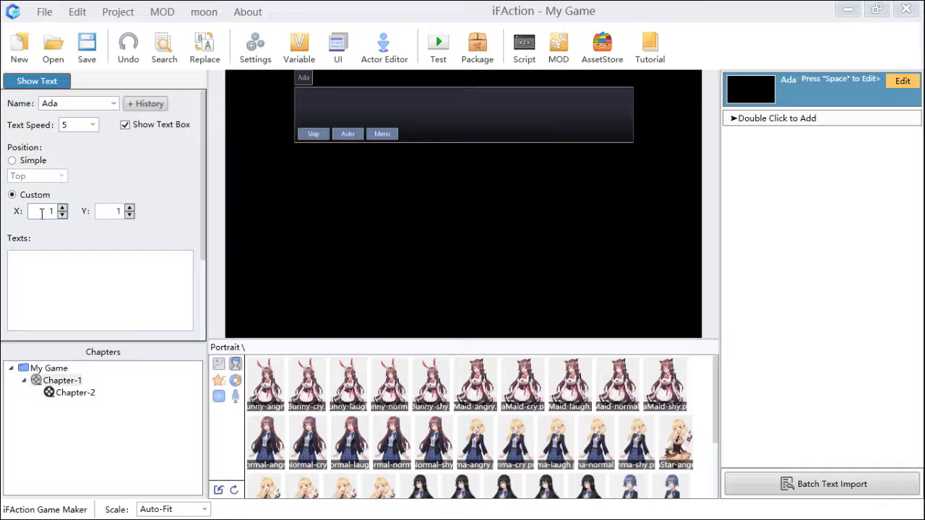
type("1")
left_click(108, 210)
type("22")
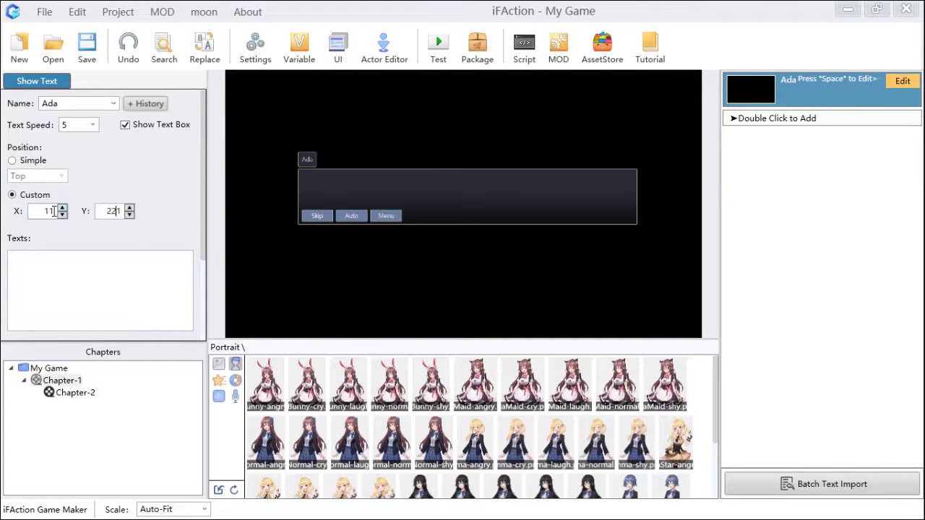
- Enter trial text for Ada's line and replace it with "hello~"
left_click(107, 269)
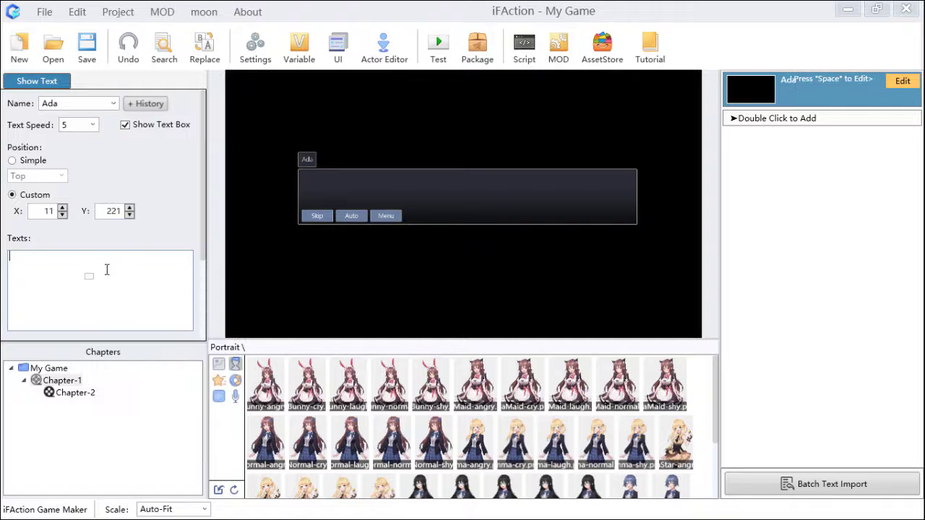
type("dsdadaddad")
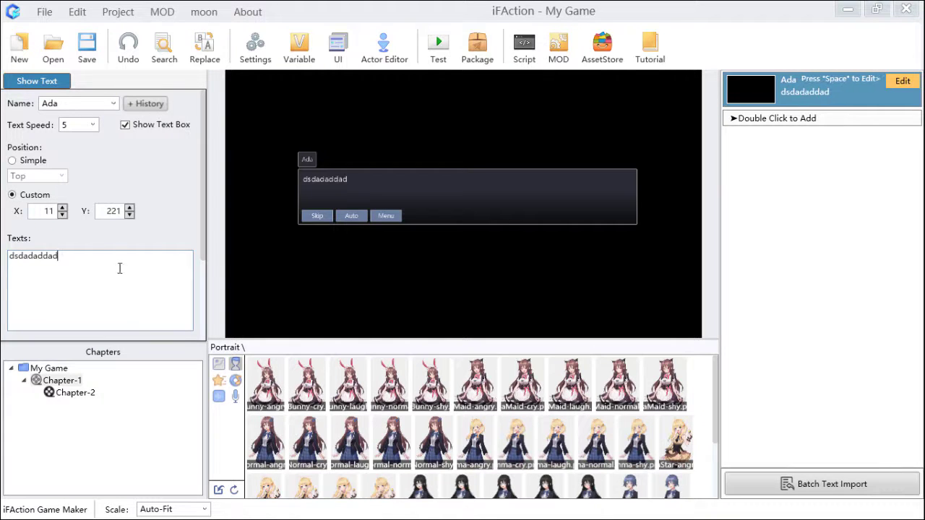
scroll(203, 206, "down", 3)
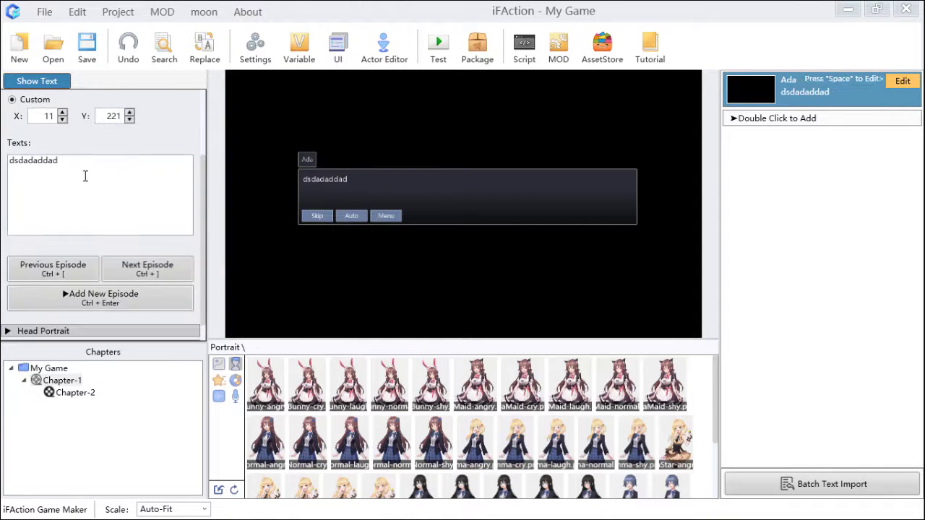
left_click_drag(82, 173, 5, 165)
type("hell")
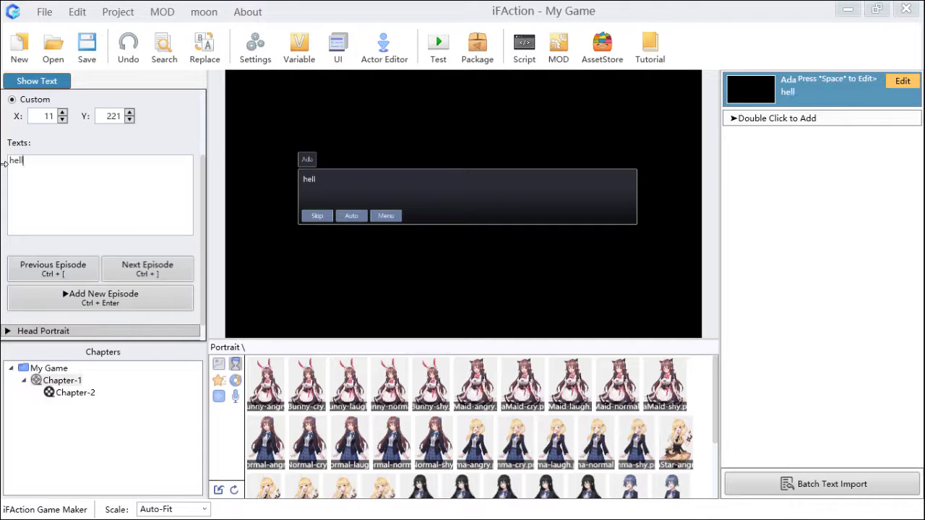
type("o~")
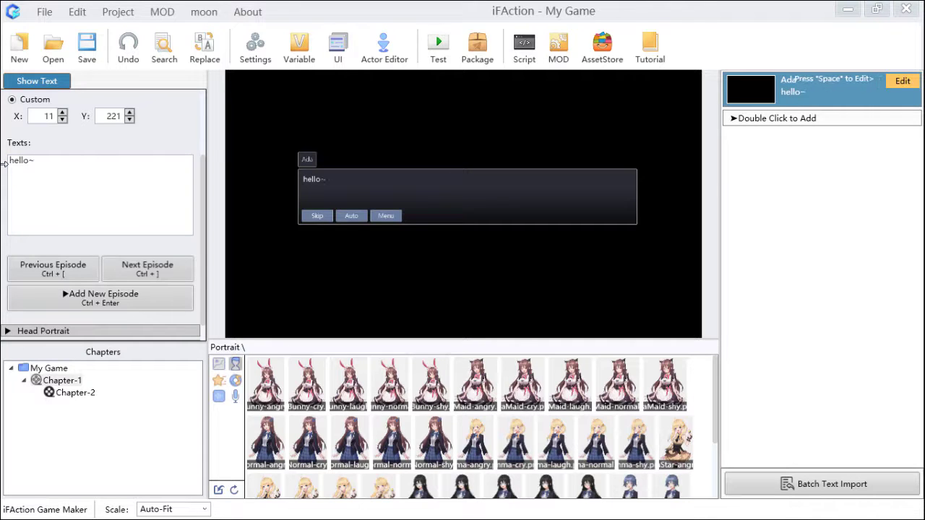
- Add a new episode following Ada's "hello~" episode
left_click(132, 273)
left_click(792, 103)
left_click(92, 306)
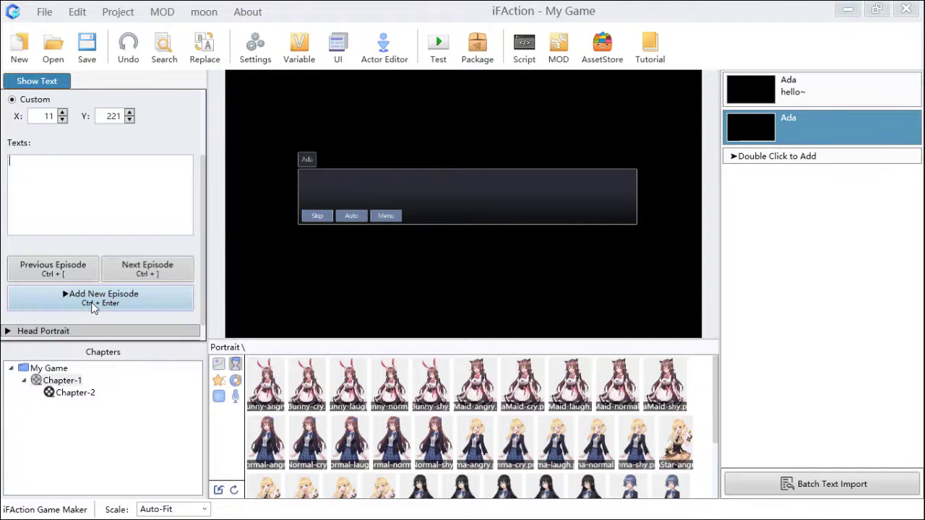
- Go back to the previous episode and forward again, add a third episode, and select it
left_click(54, 275)
left_click(147, 278)
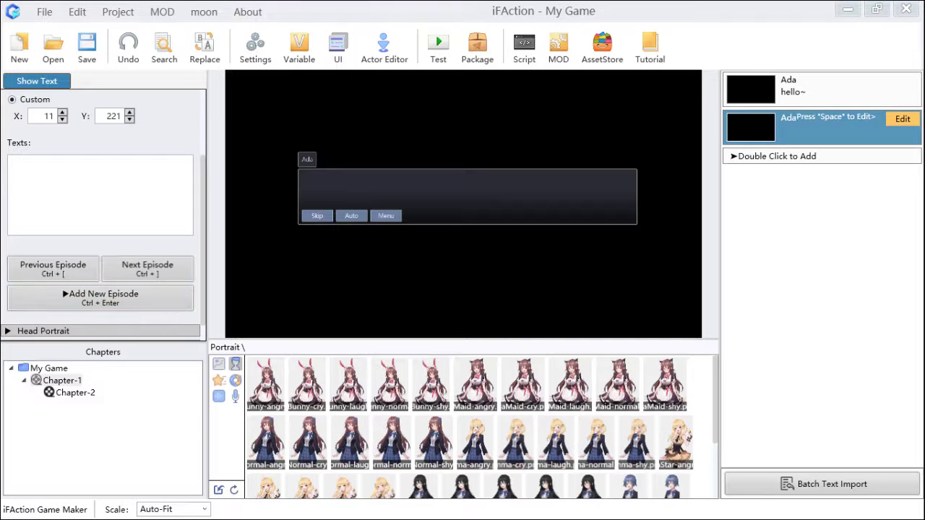
left_click(134, 300)
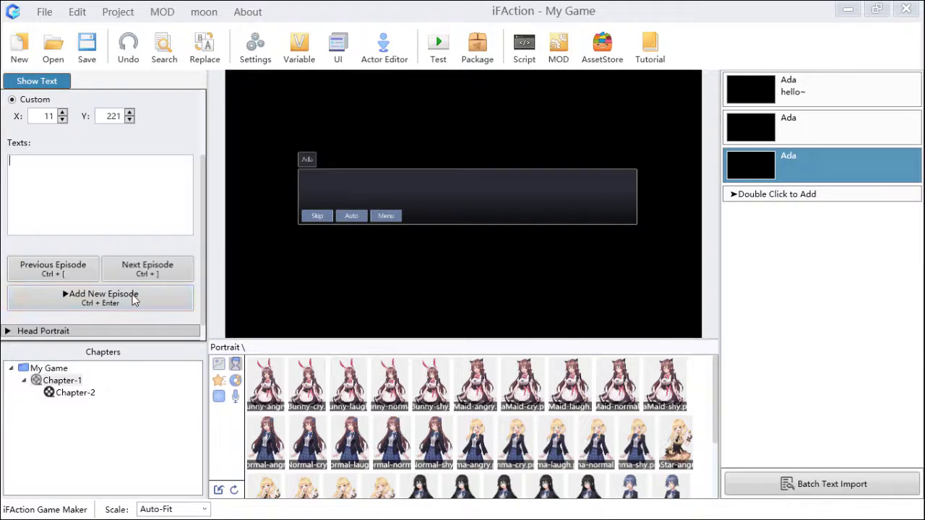
left_click(788, 144)
left_click(792, 165)
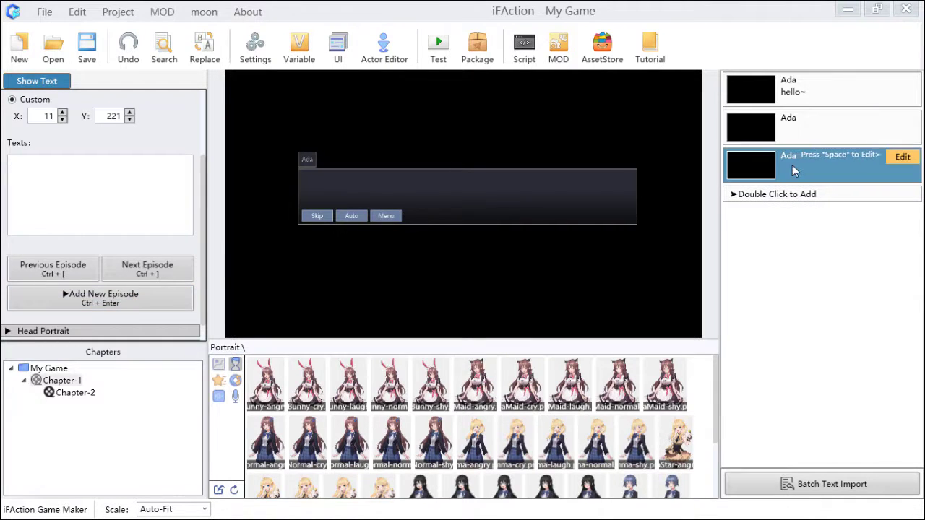
- Assign face\1-face.png as the head portrait of Ada's third episode
scroll(61, 154, "up", 3)
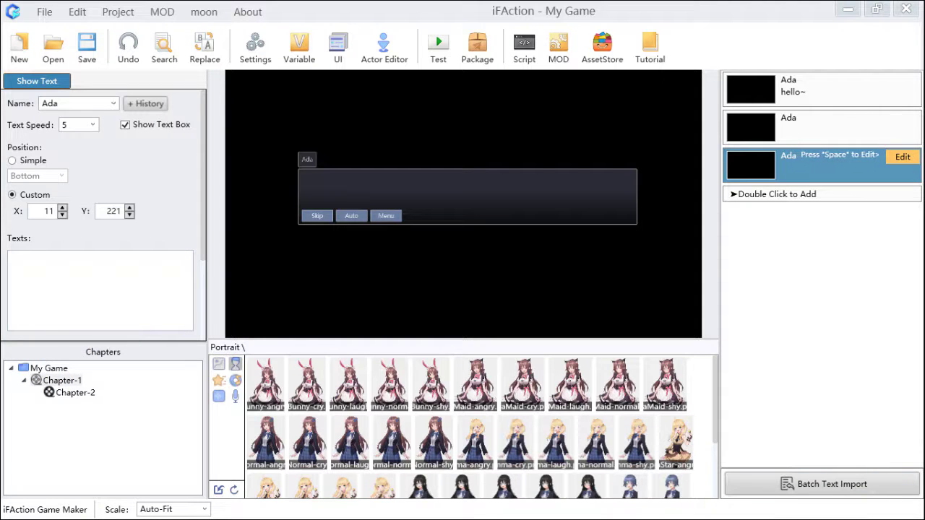
scroll(152, 245, "down", 3)
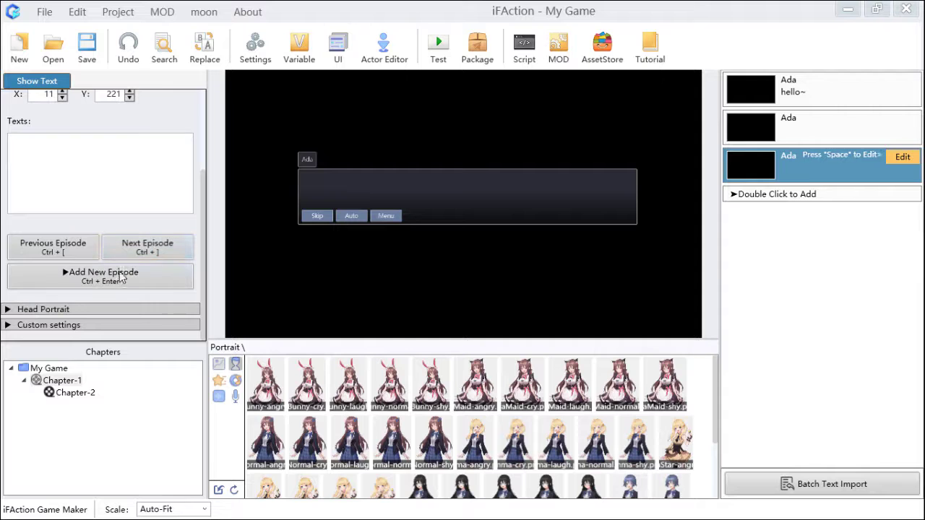
left_click(67, 311)
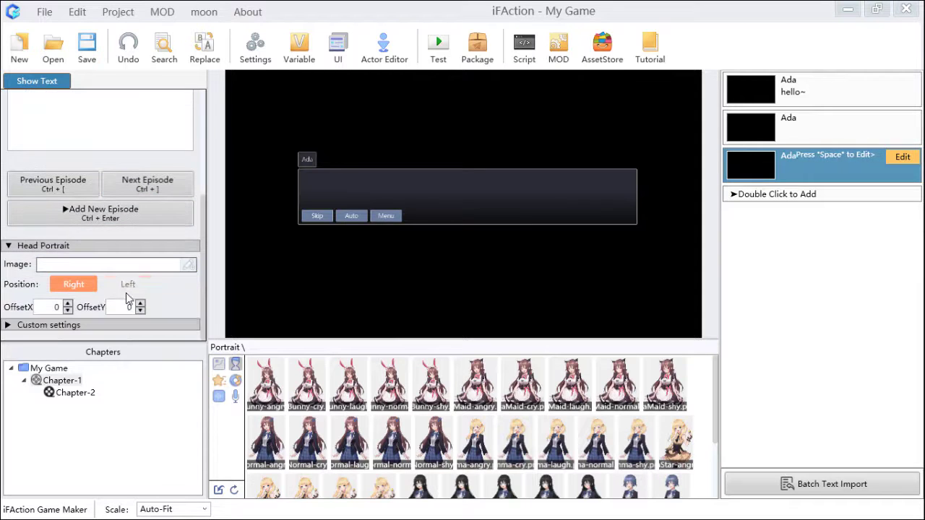
left_click(188, 266)
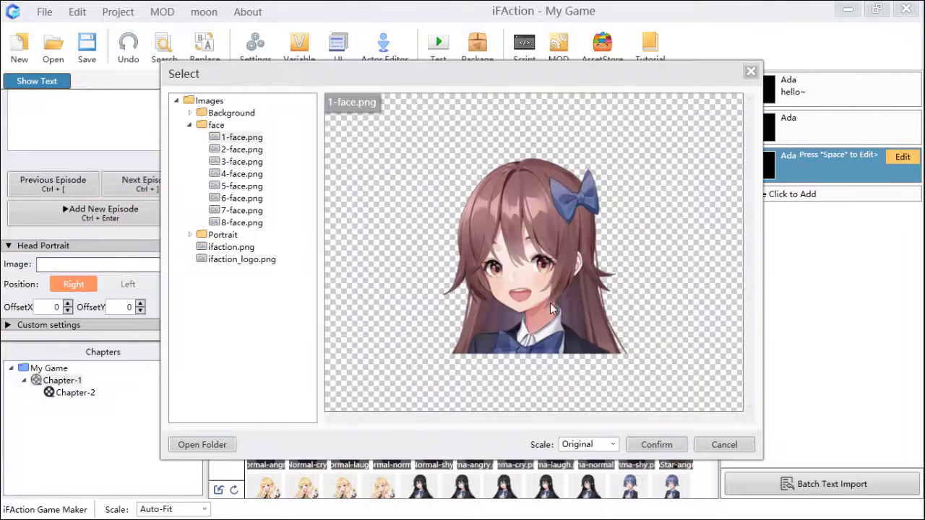
left_click(253, 150)
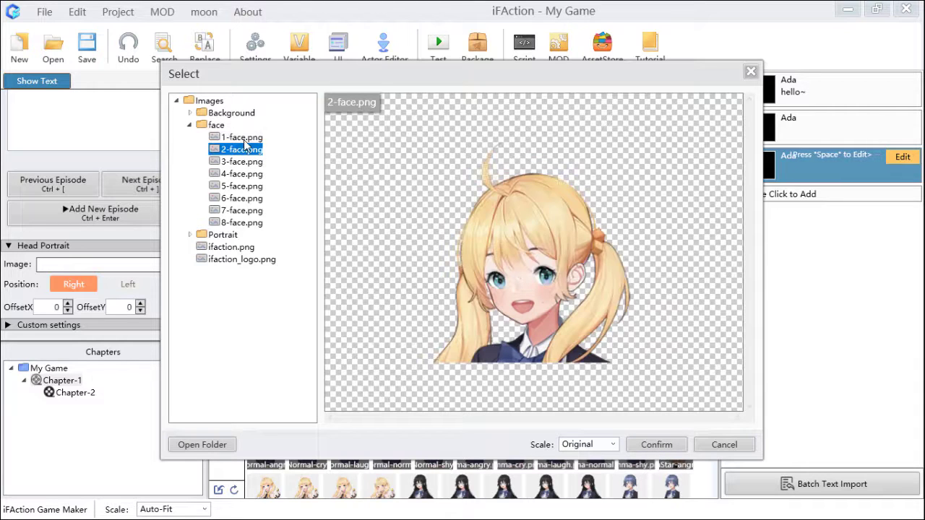
left_click(247, 138)
left_click(661, 442)
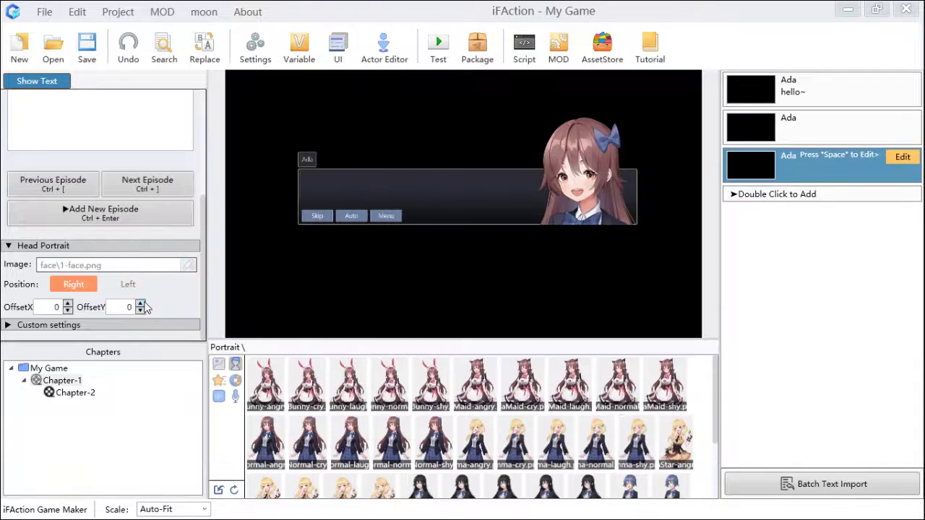
- Try the head portrait's Left position and return it to Right
left_click(138, 289)
left_click(74, 284)
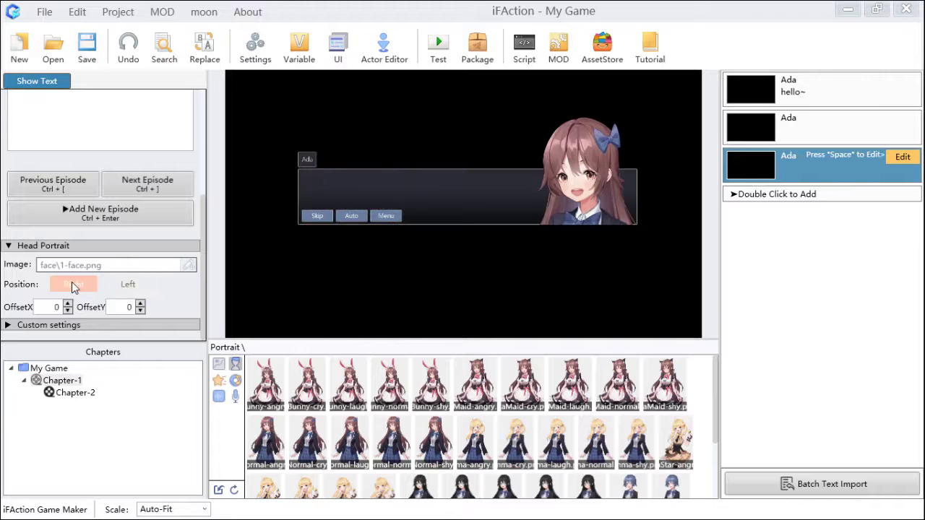
left_click(128, 285)
left_click(79, 286)
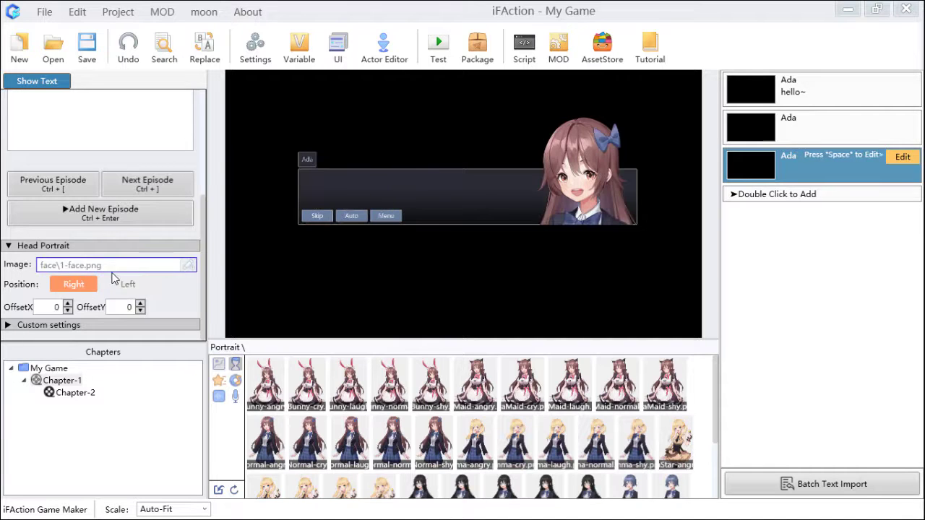
- Offset the head portrait by X 10, Y -10, and set the text's character spacing to 10
left_click(68, 305)
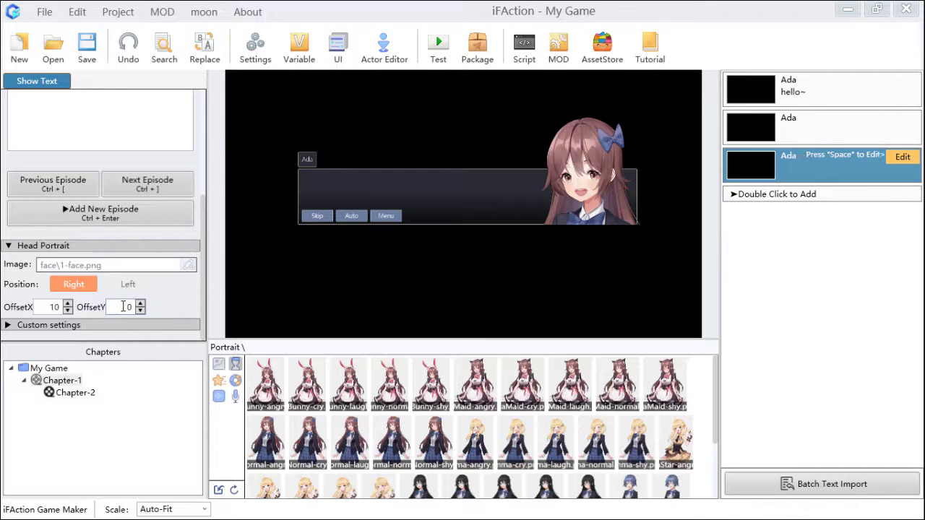
left_click(123, 307)
type("1")
type("-")
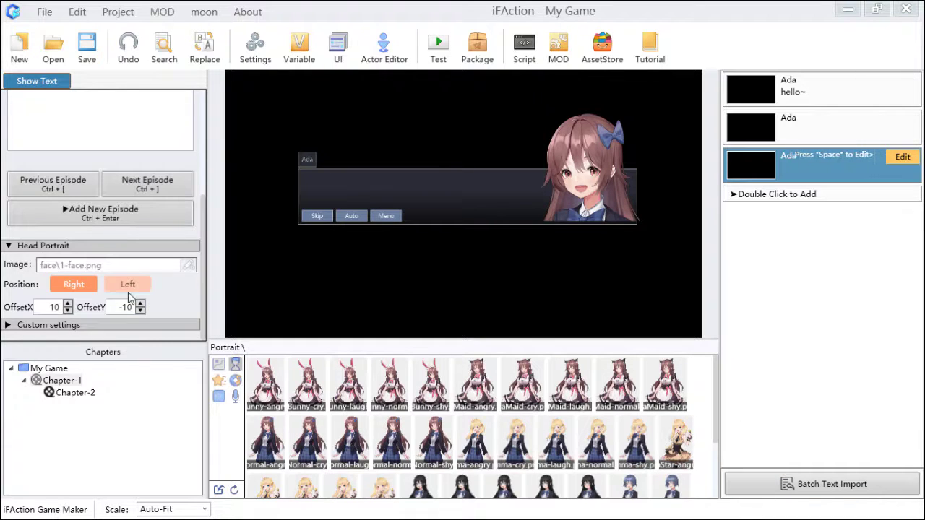
left_click(58, 327)
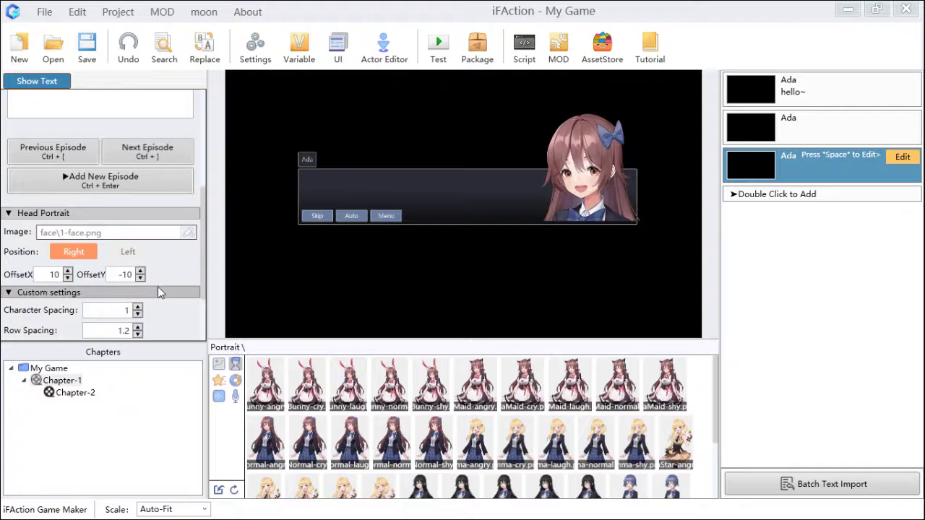
scroll(158, 286, "down", 3)
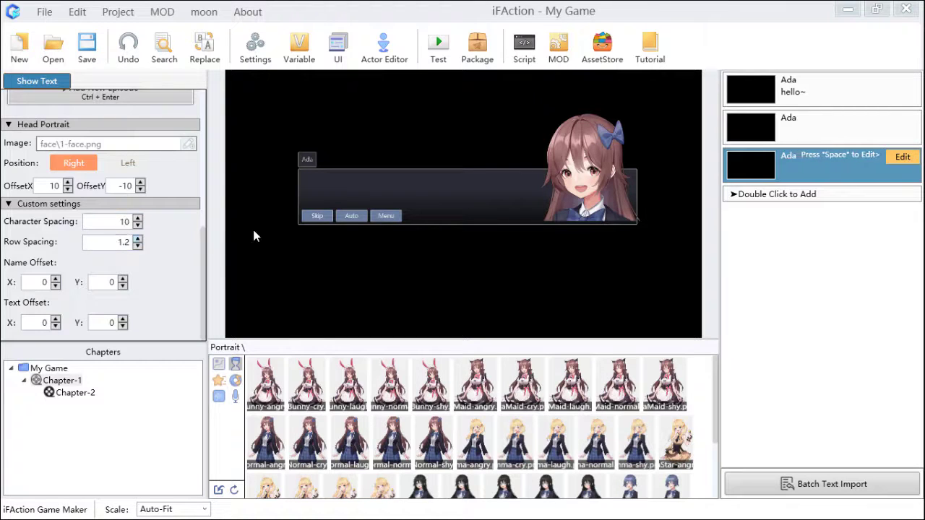
- Write the third episode's text on two lines: "Hi, I am Ada." and "What's your name?"
scroll(77, 228, "up", 5)
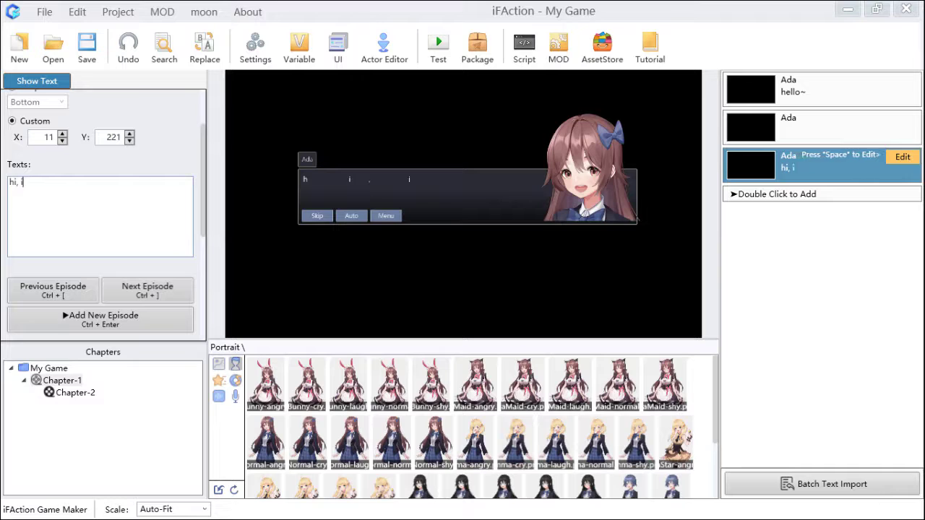
key("BackSpace")
type("I")
key("BackSpace")
type("H")
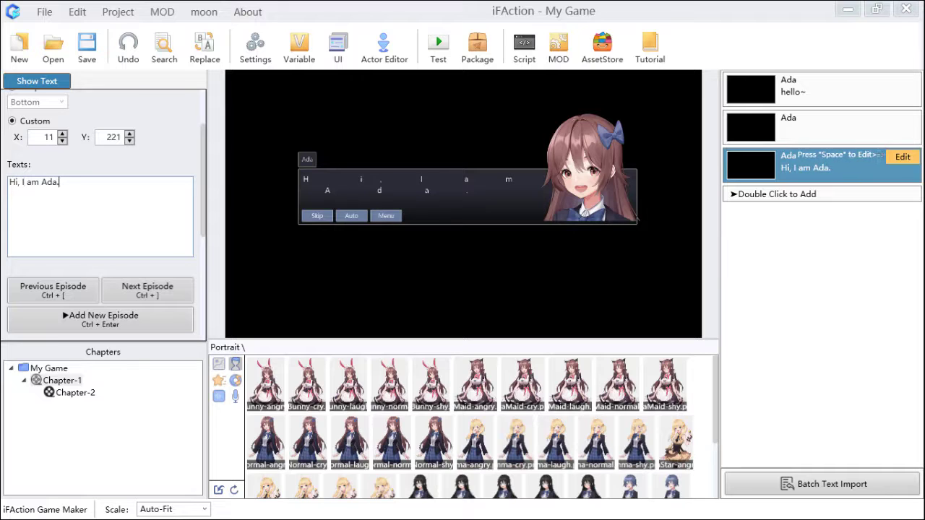
key("Return")
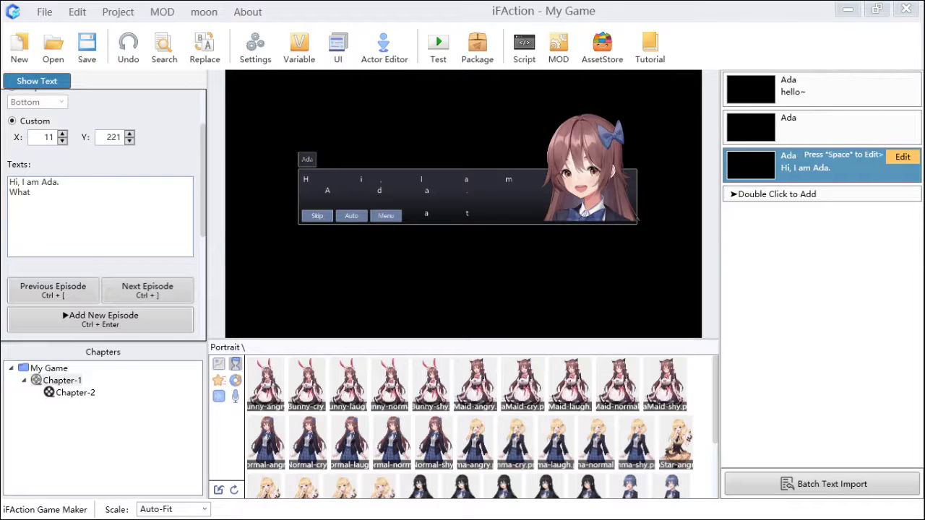
type("What's your name?")
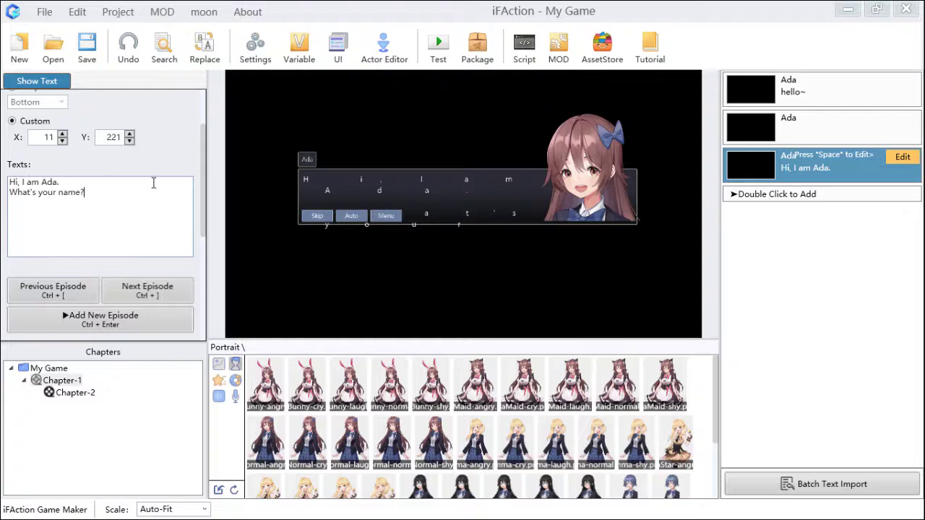
- Reduce the character spacing of Ada's two-line text to 1.6
scroll(202, 210, "down", 3)
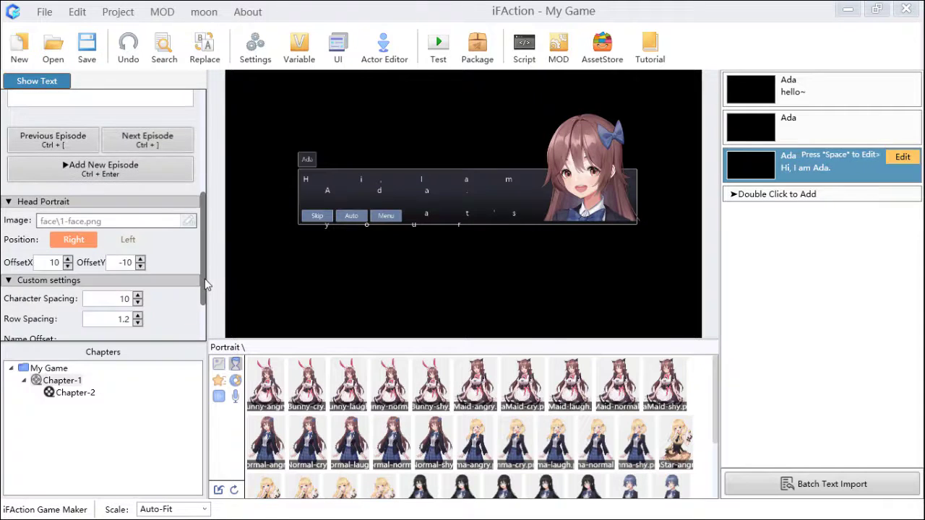
left_click(137, 304)
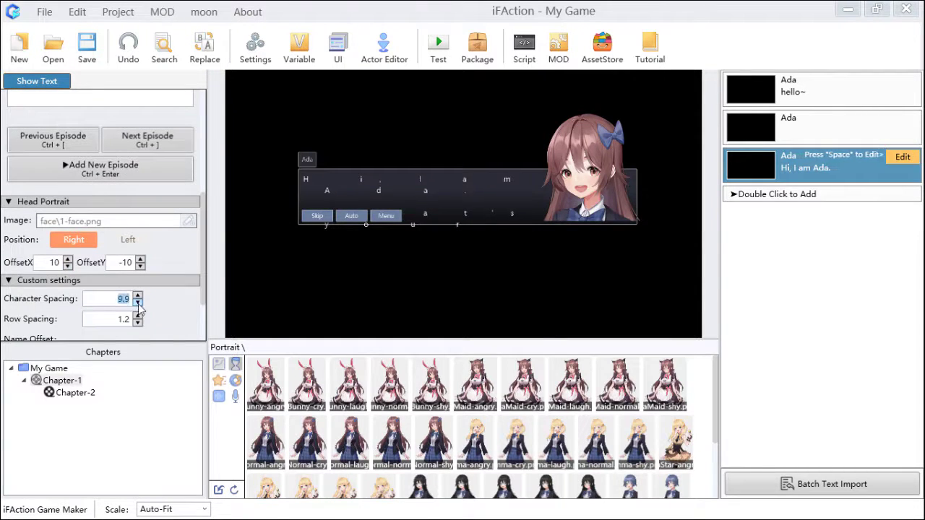
left_click(138, 305)
left_click(137, 304)
left_click(137, 304)
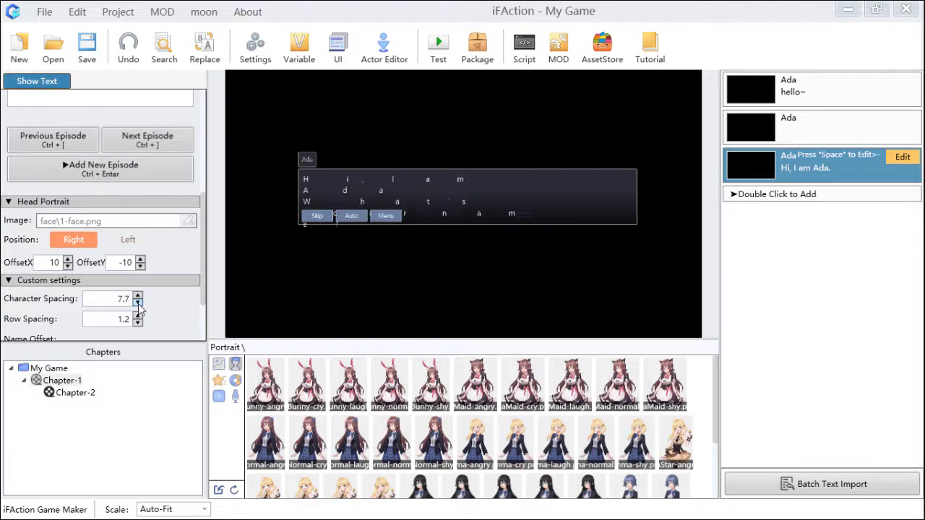
left_click(138, 304)
left_click(137, 304)
left_click(138, 305)
left_click(137, 304)
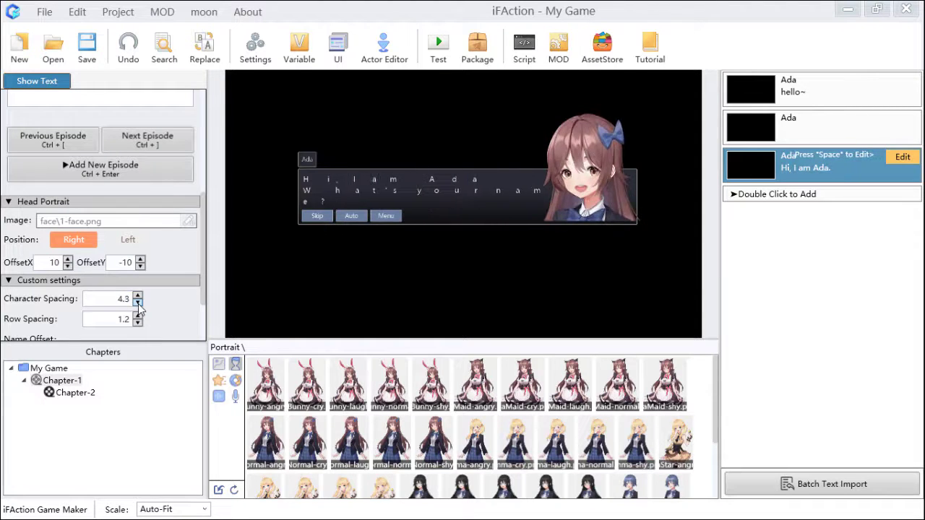
left_click(137, 305)
left_click(138, 304)
left_click(137, 304)
left_click(137, 305)
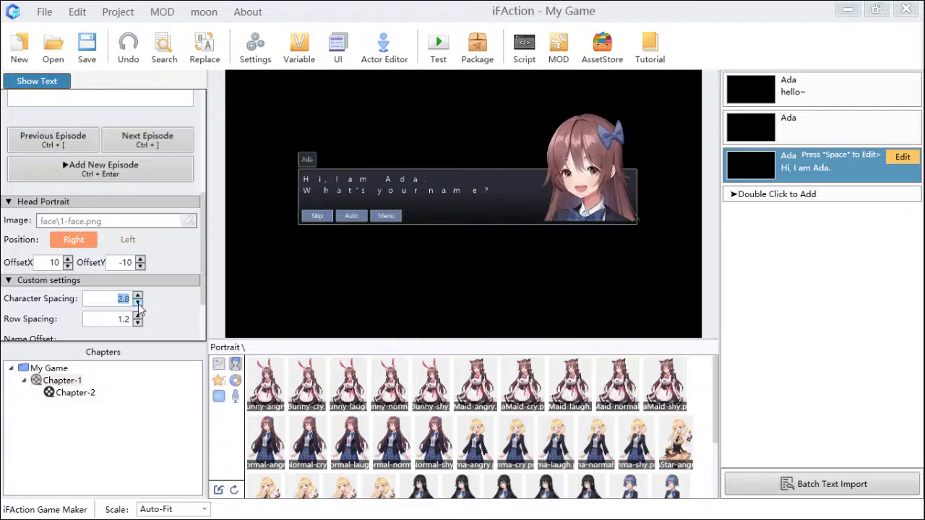
left_click(137, 305)
left_click(138, 304)
left_click(137, 304)
left_click(138, 304)
left_click(138, 304)
left_click(138, 304)
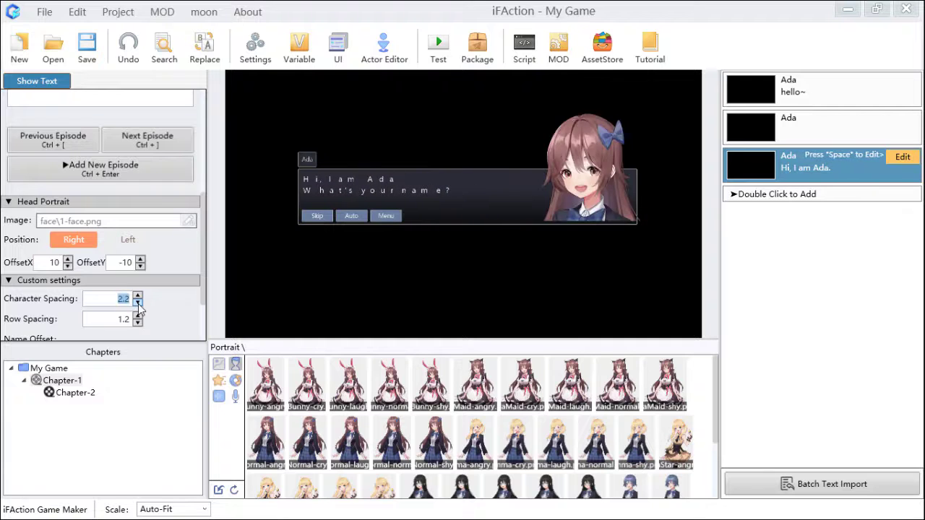
left_click(137, 304)
left_click(137, 304)
left_click(138, 305)
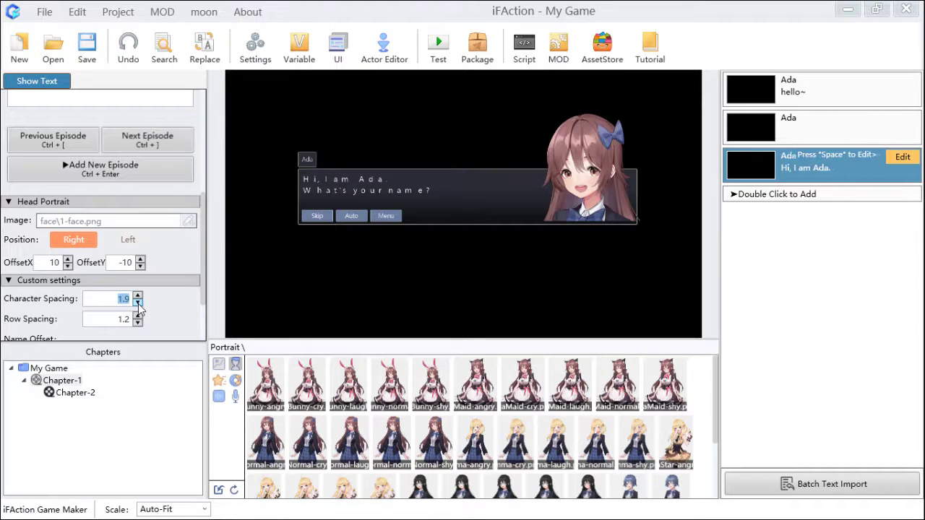
left_click(138, 304)
left_click(138, 305)
left_click(138, 304)
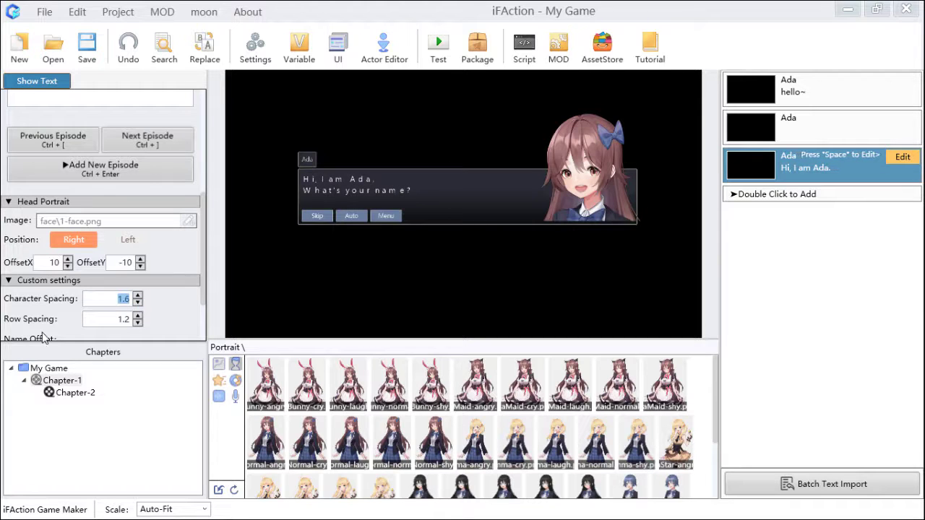
- Increase the row spacing of Ada's two-line text to 1.7
left_click(137, 316)
left_click(137, 316)
left_click(137, 316)
left_click(137, 316)
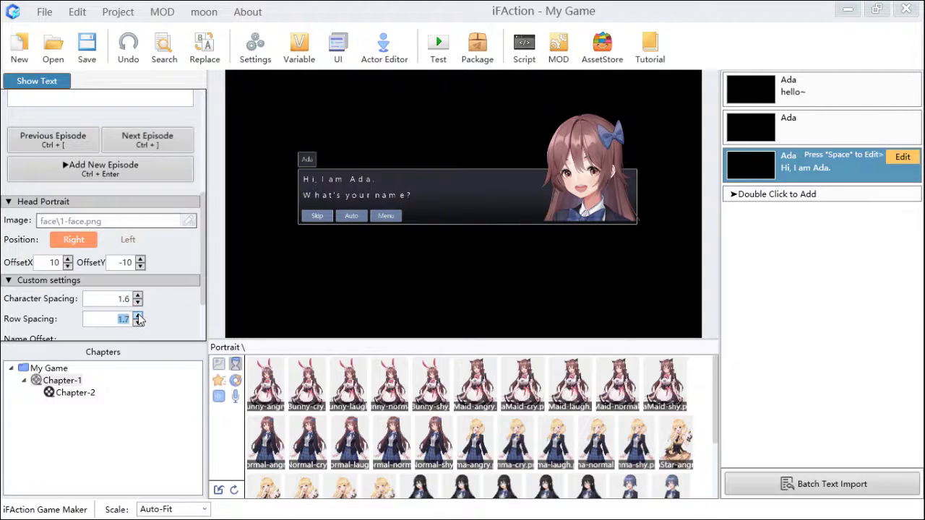
left_click(136, 316)
- Set the name offset to X 8, Y 5 and the text offset to X 8, Y 4
scroll(171, 319, "down", 2)
scroll(172, 319, "down", 1)
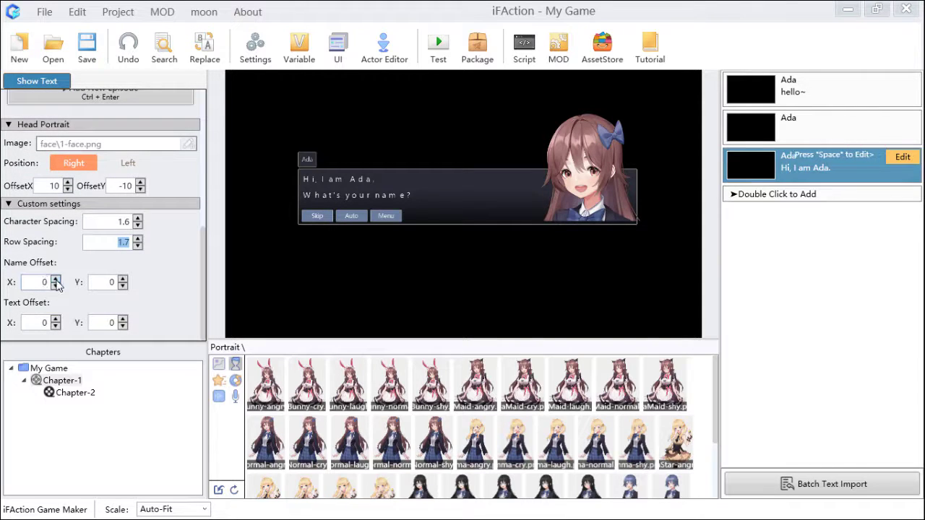
left_click(56, 280)
left_click(55, 279)
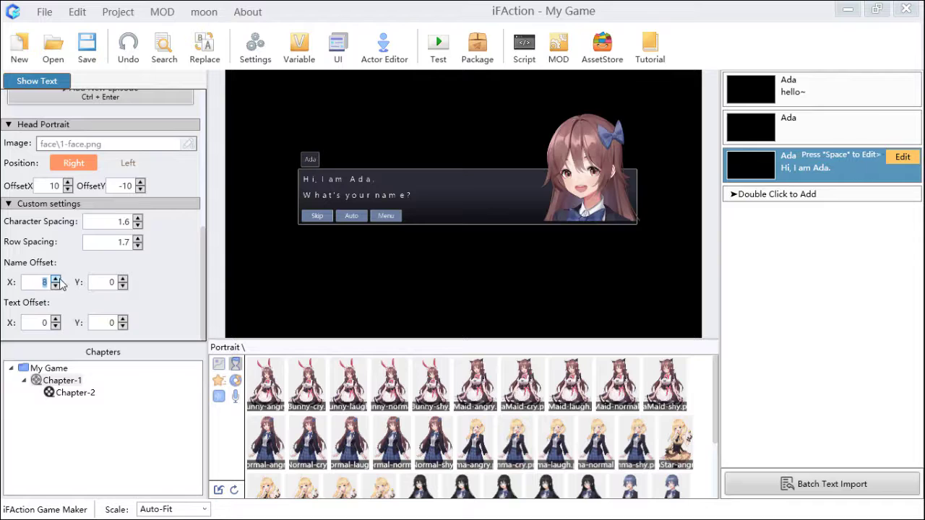
left_click(121, 279)
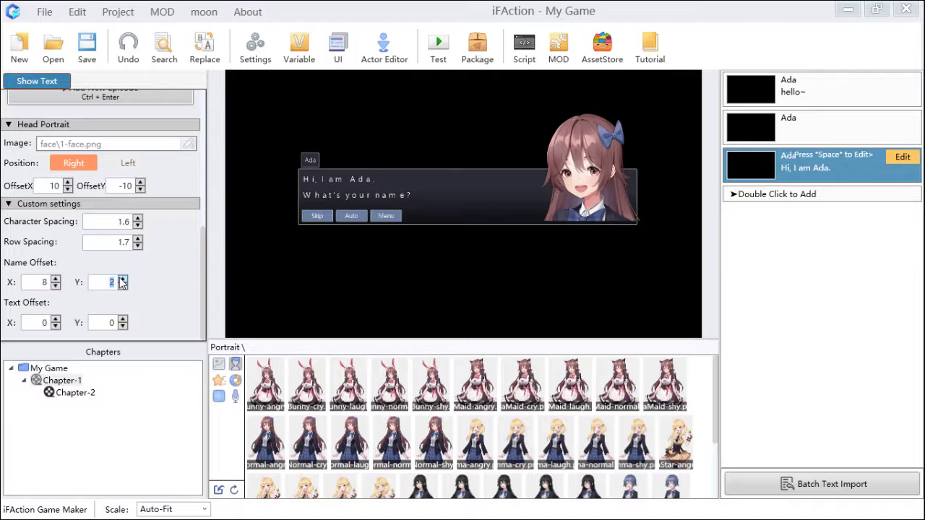
left_click(55, 319)
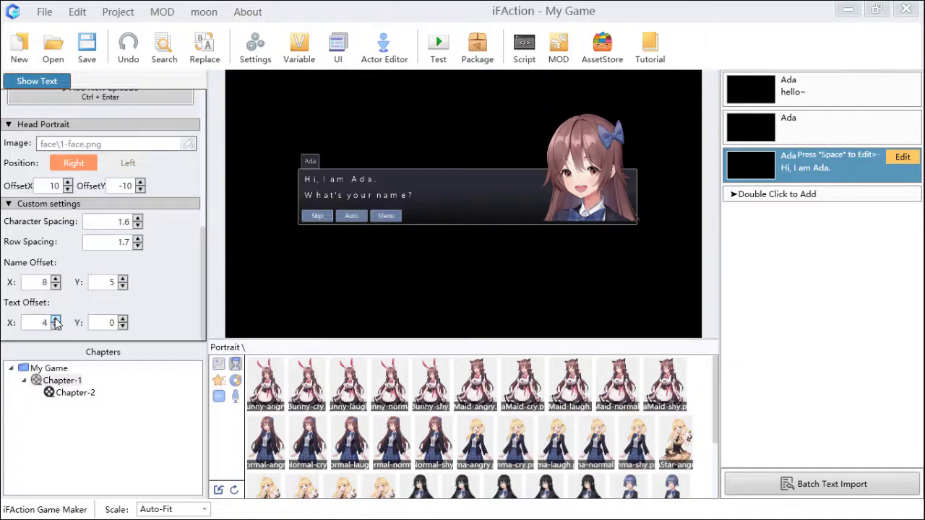
left_click(122, 322)
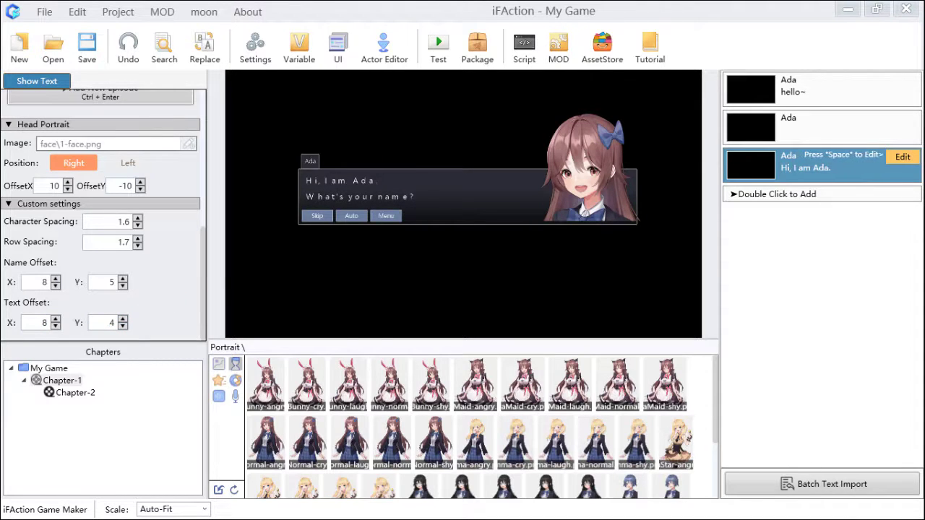
- Insert the font colour command \c[255,66,43] before "Ada" in the first line of the third episode's text
scroll(92, 260, "up", 5)
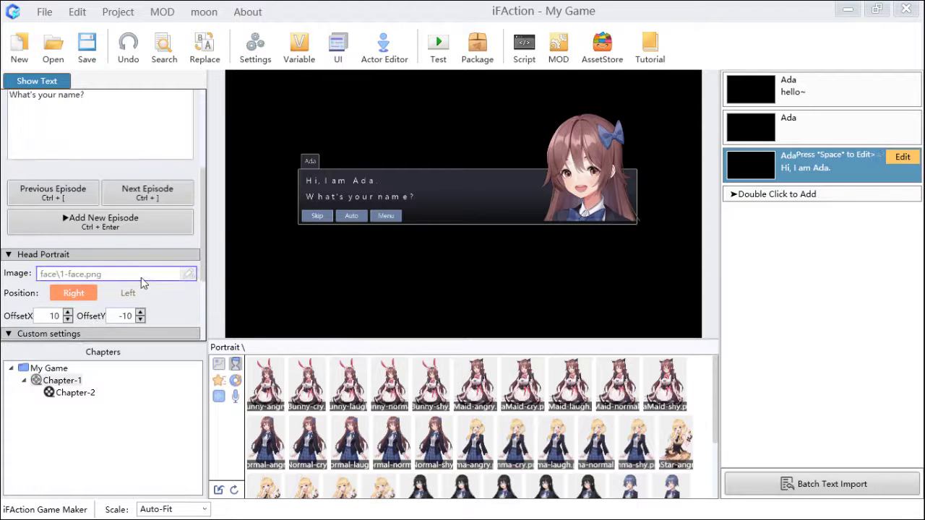
mouse_move(75, 245)
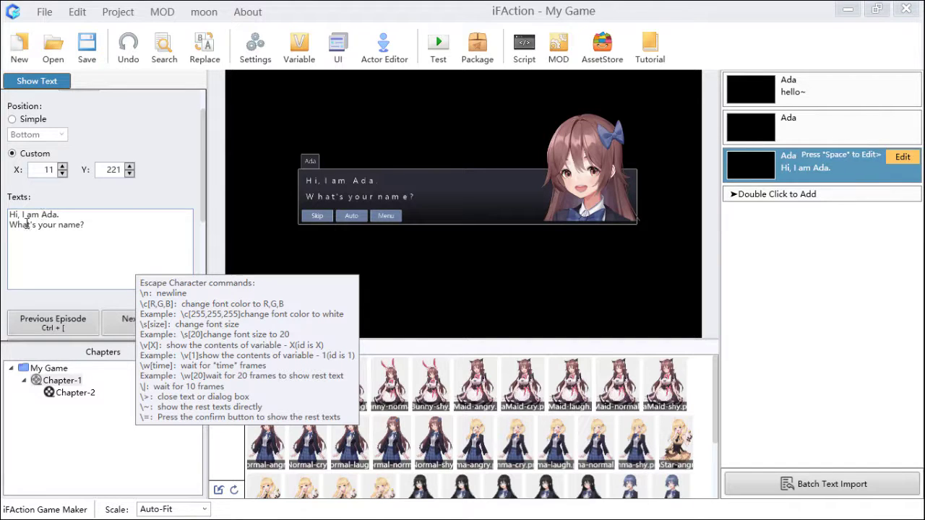
type("\\")
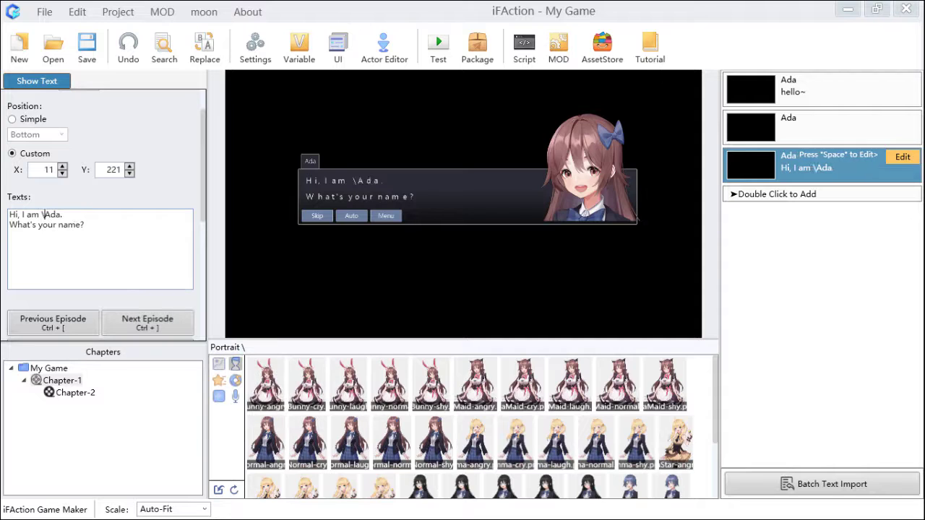
type("c")
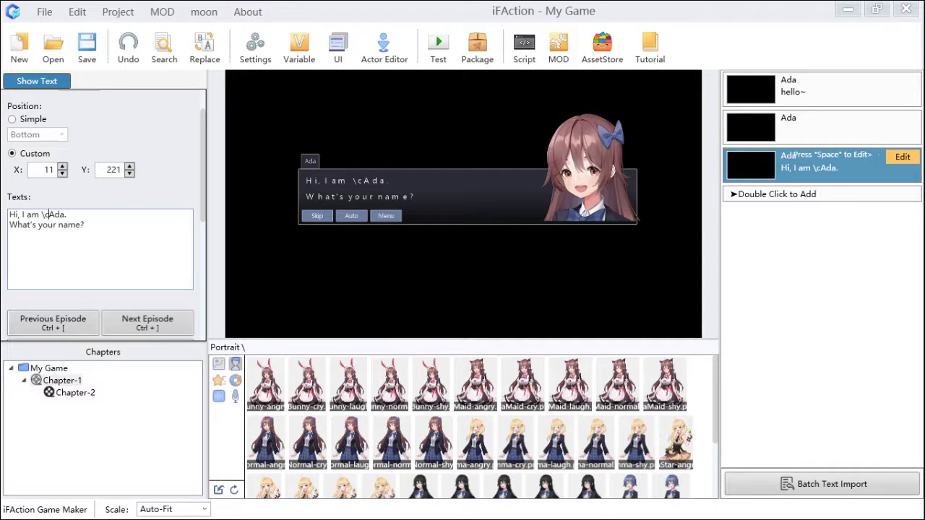
type("[]")
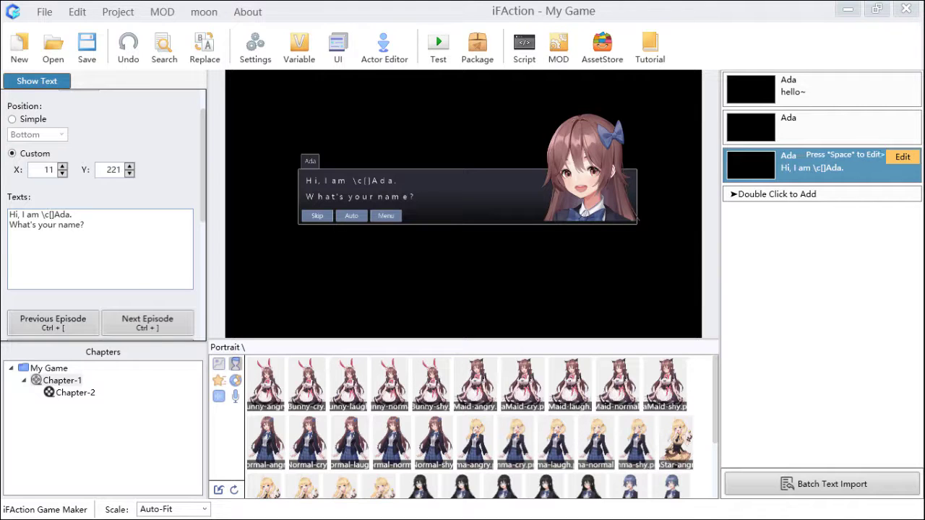
type("2")
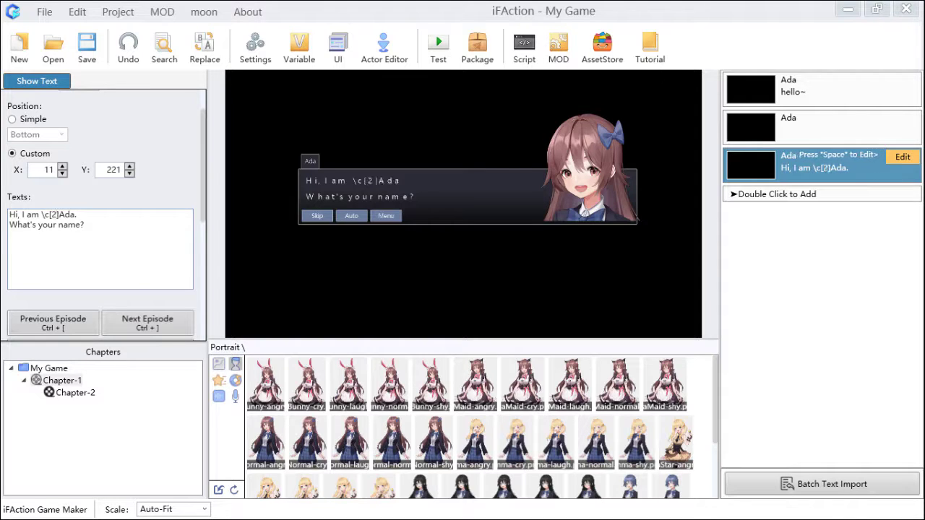
type("55,")
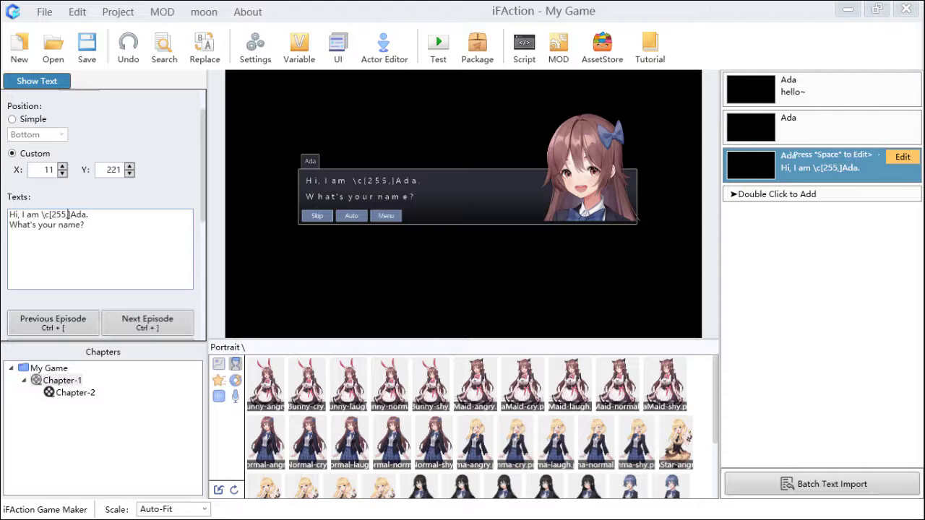
type("66,")
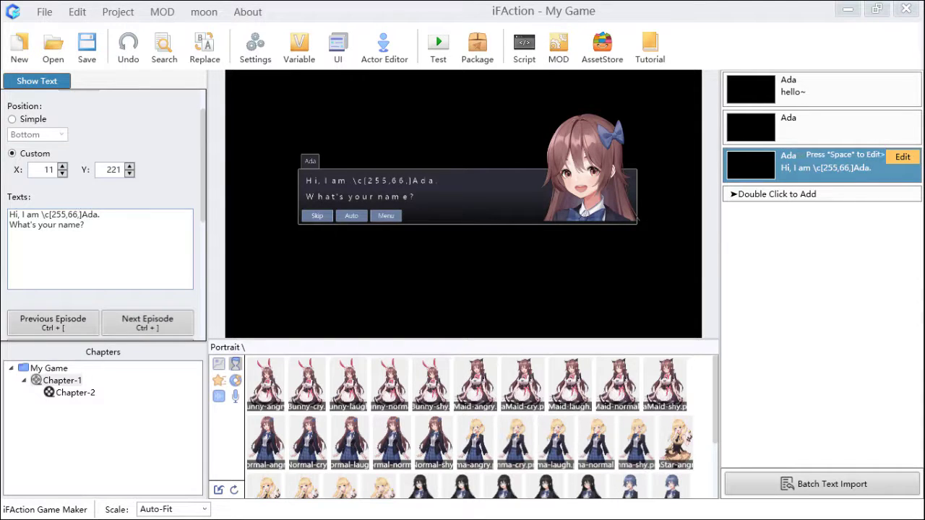
type("43")
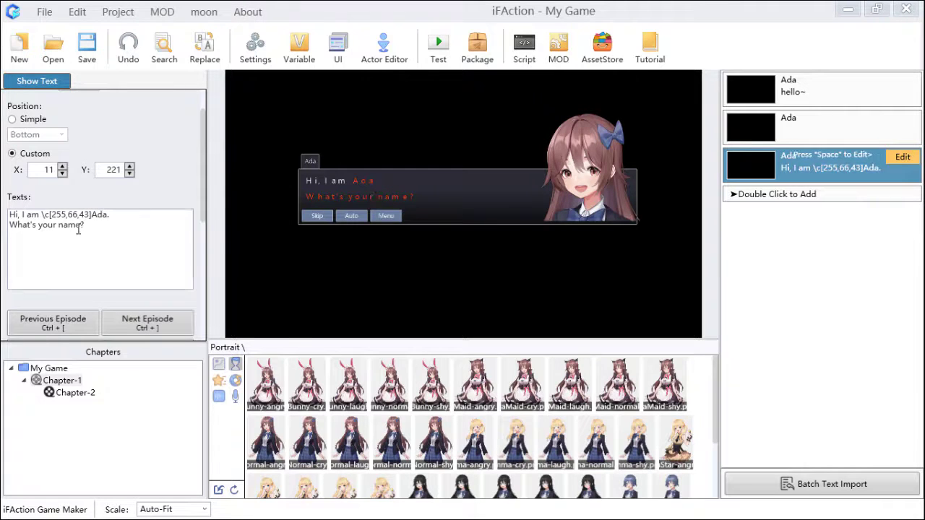
- Move the colour command before "name" in the second line and start the first line with \c[255,166,43]
left_click_drag(42, 215, 93, 215)
key("ctrl+c")
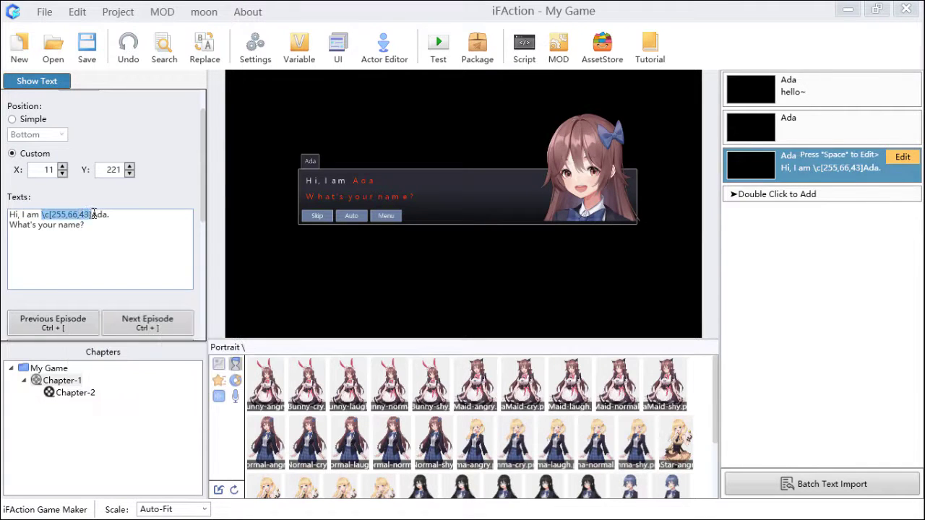
key("BackSpace")
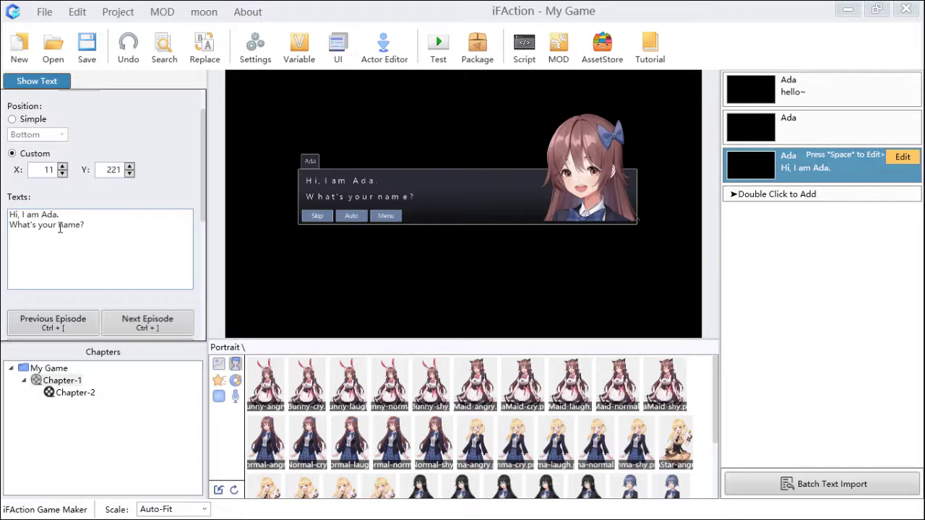
key("ctrl+v")
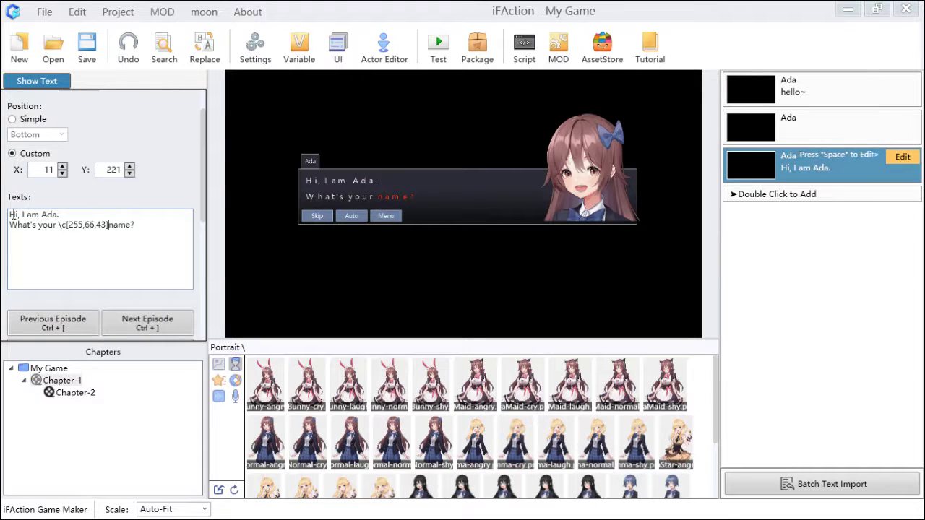
key("ctrl+v")
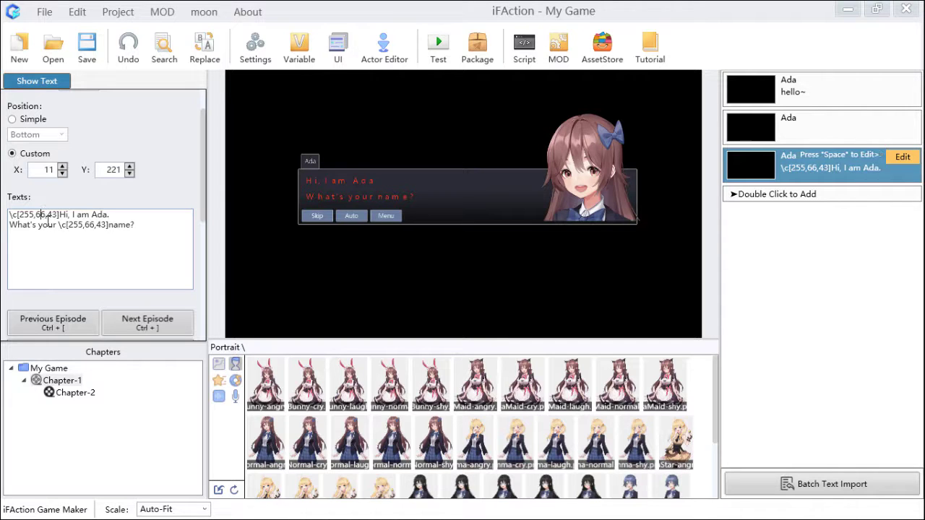
type("1")
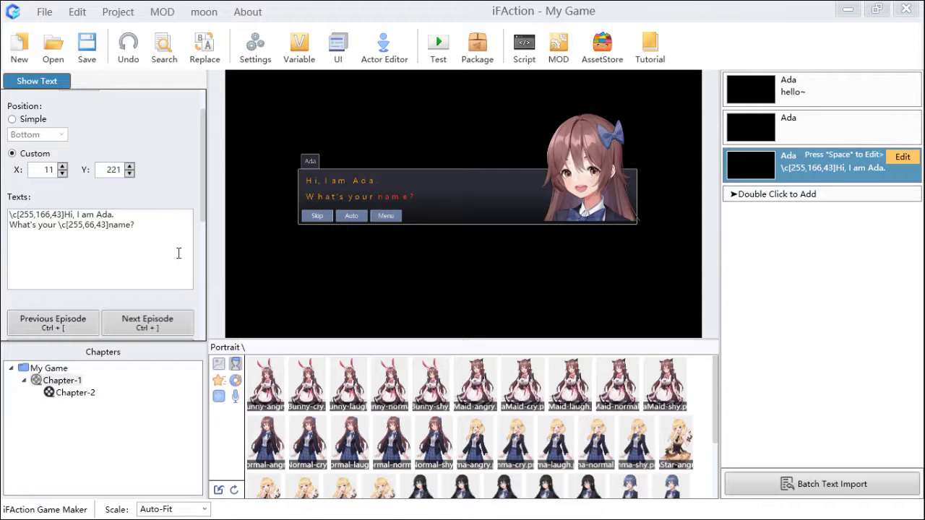
- Look at the Choices interface layout in the UI editor and close the editor without changes
left_click(339, 51)
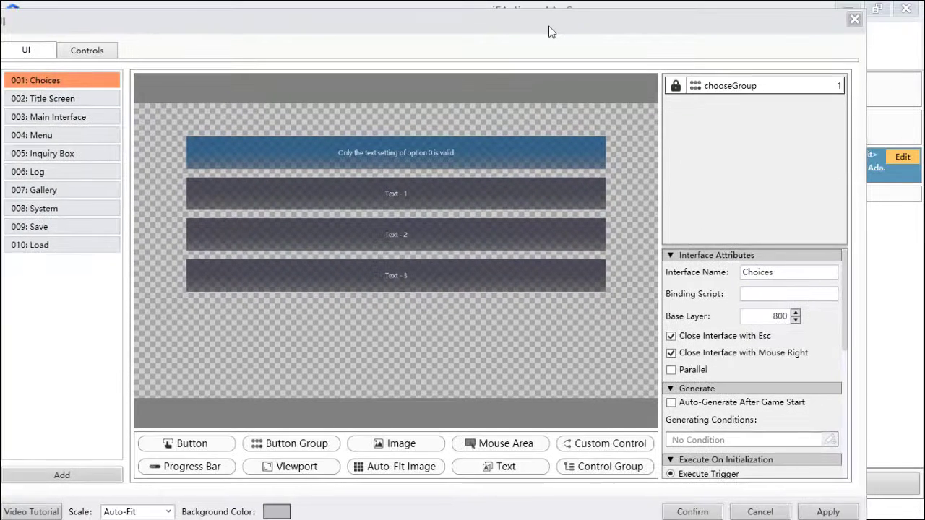
left_click(854, 19)
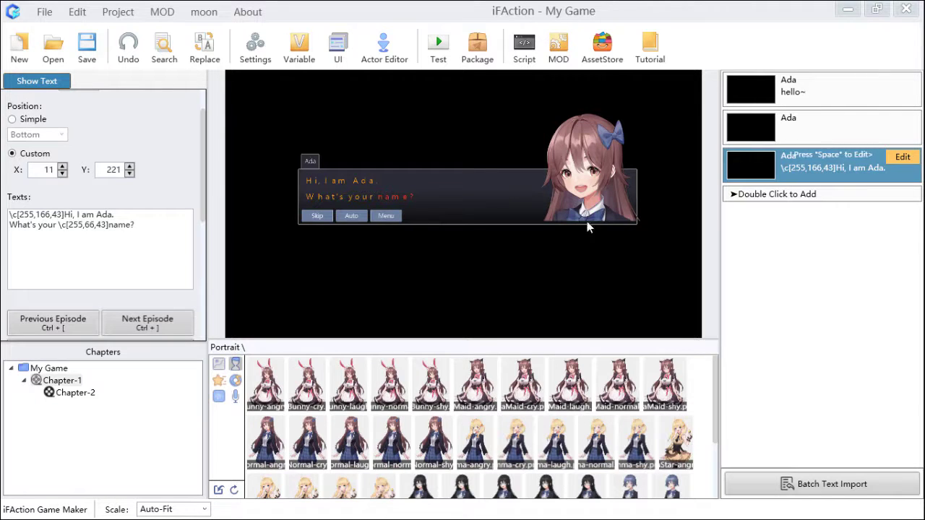
- Add a Choices block with the options Choice1 and Choice2 after the third episode
left_click(771, 201)
double_click(771, 202)
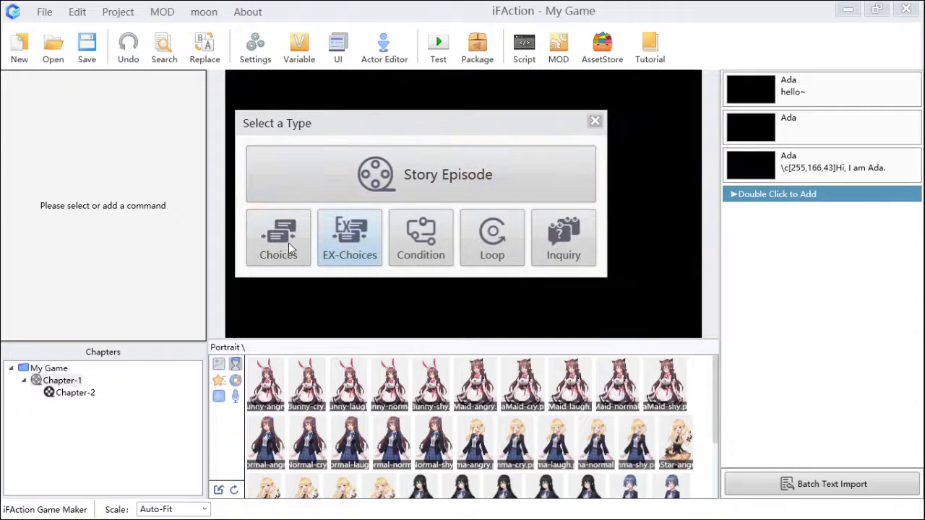
left_click(280, 253)
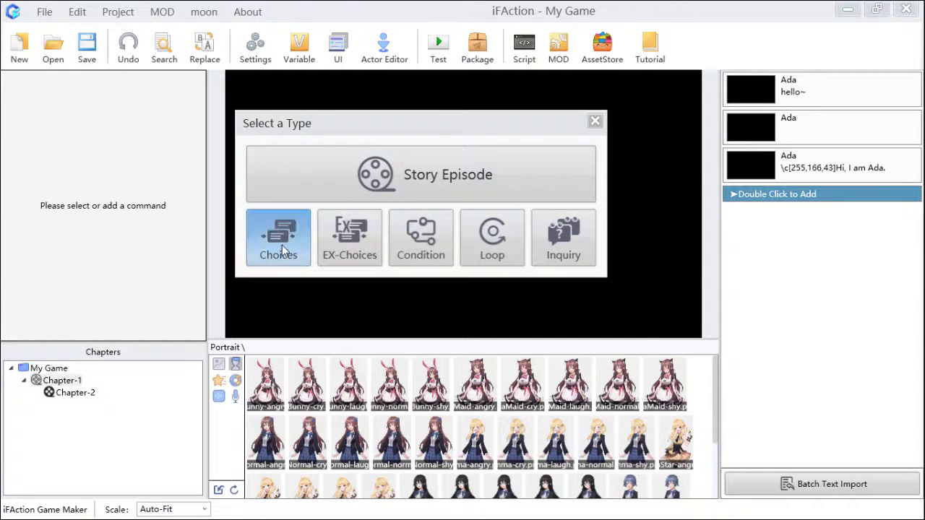
left_click_drag(390, 108, 406, 151)
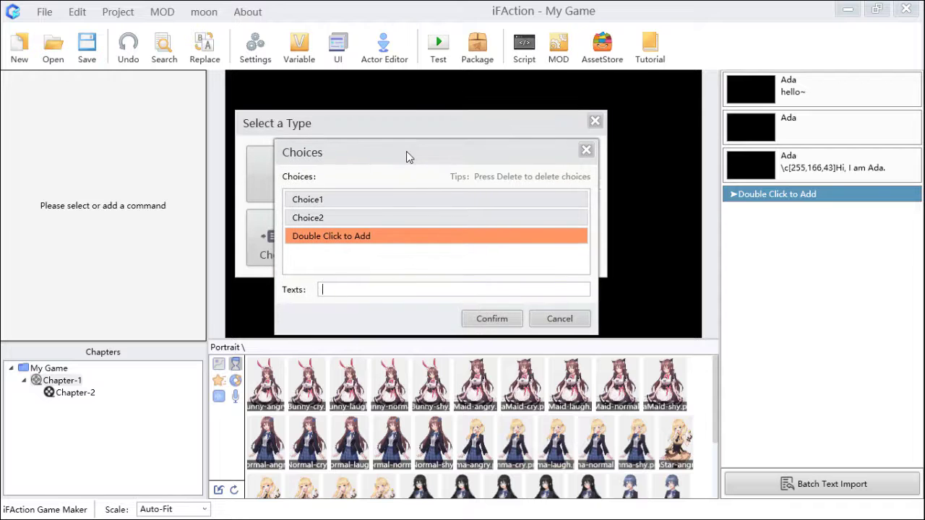
left_click(379, 204)
left_click(388, 219)
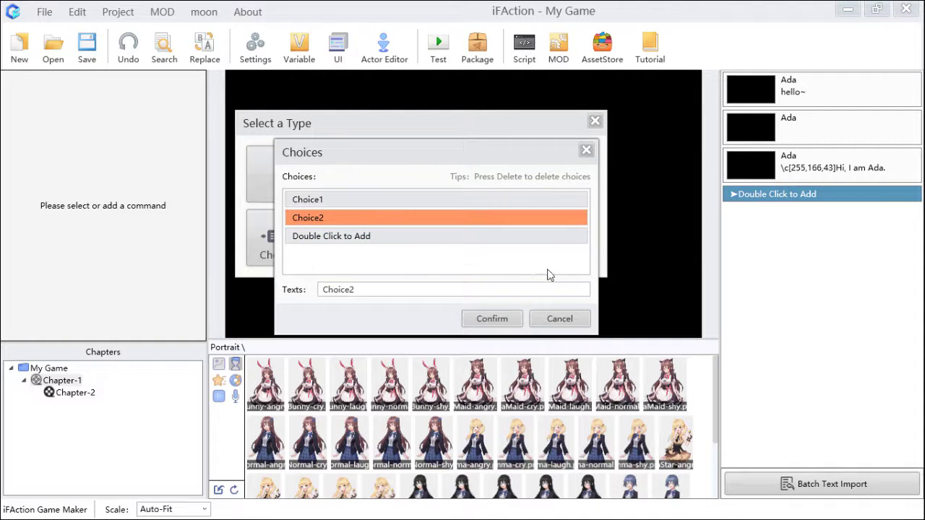
left_click(499, 320)
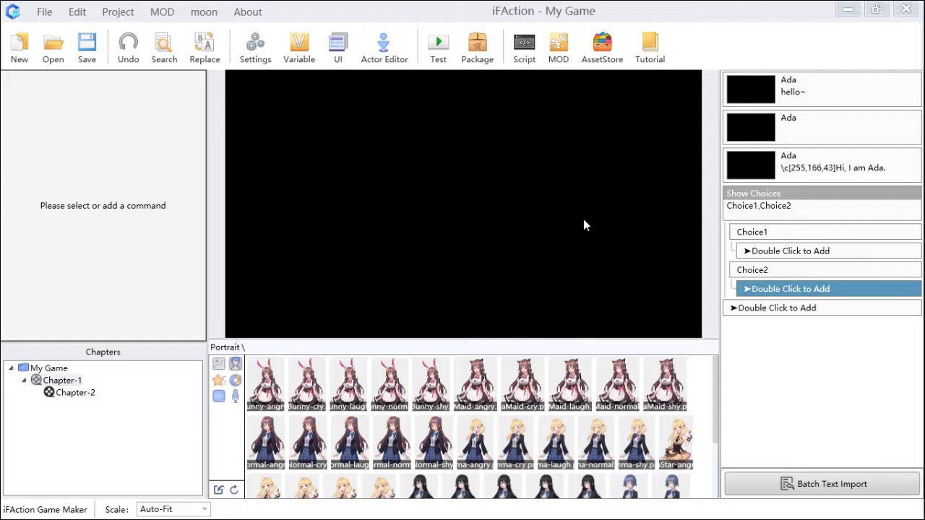
- Delete the "hello~" episode and the empty episode that precede Ada's introduction
left_click(787, 104)
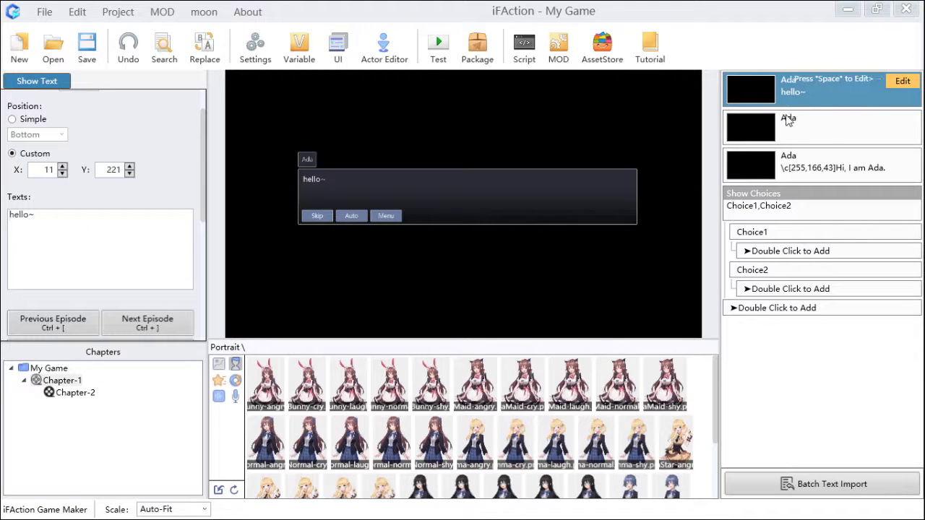
key("Delete")
left_click(810, 122)
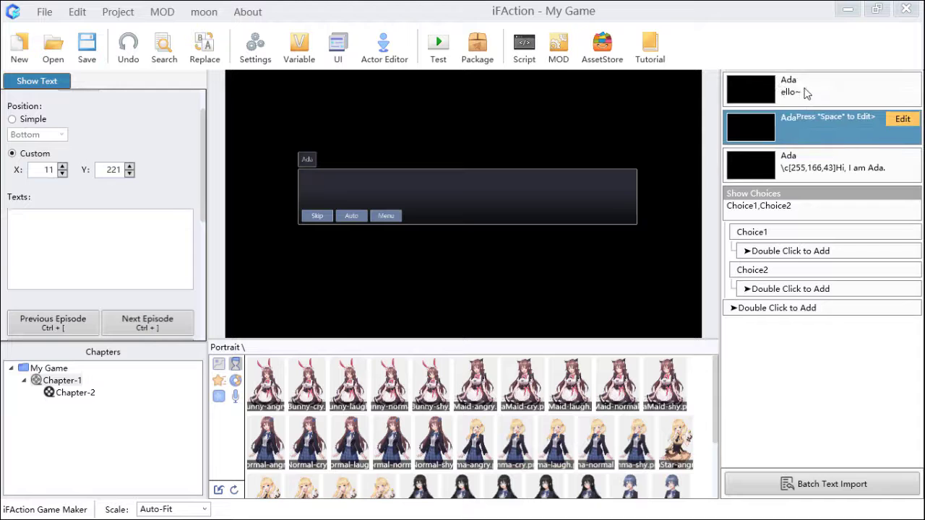
left_click(805, 90)
key("Delete")
left_click(814, 117)
left_click(818, 88)
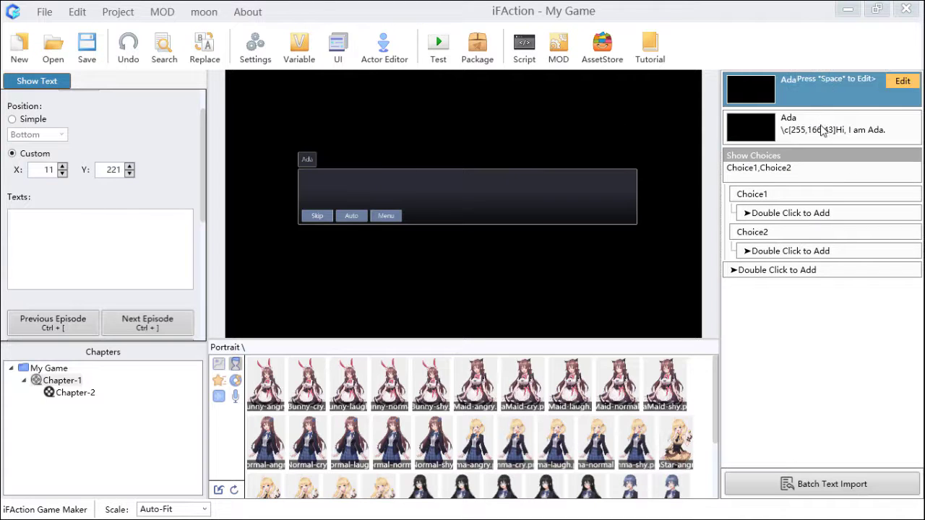
key("Delete")
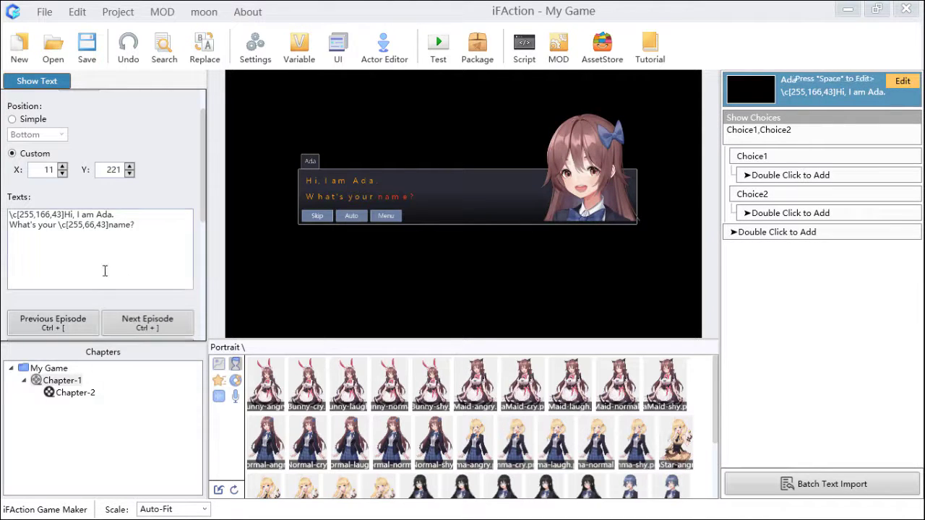
- Replace the remaining Ada episode's text with "What's your favorite animal?"
left_click(131, 225)
left_click(7, 213, "shift")
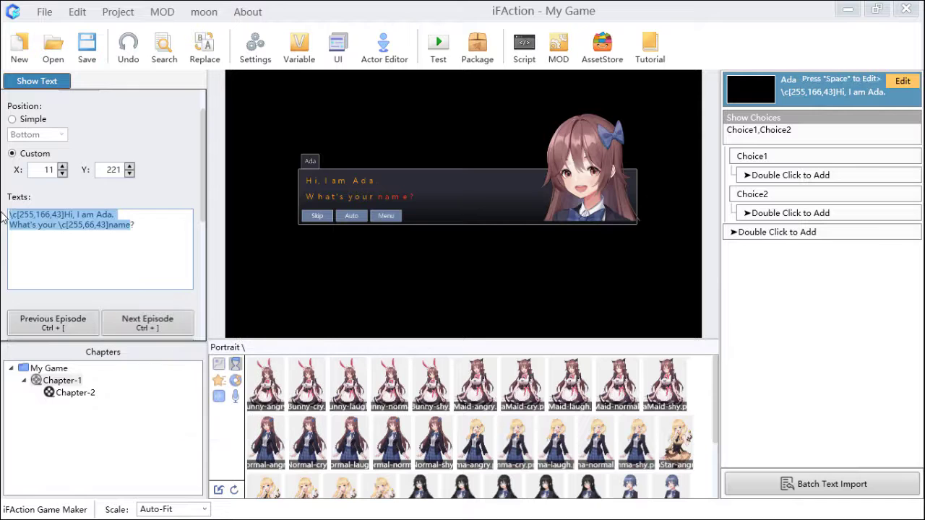
key("BackSpace")
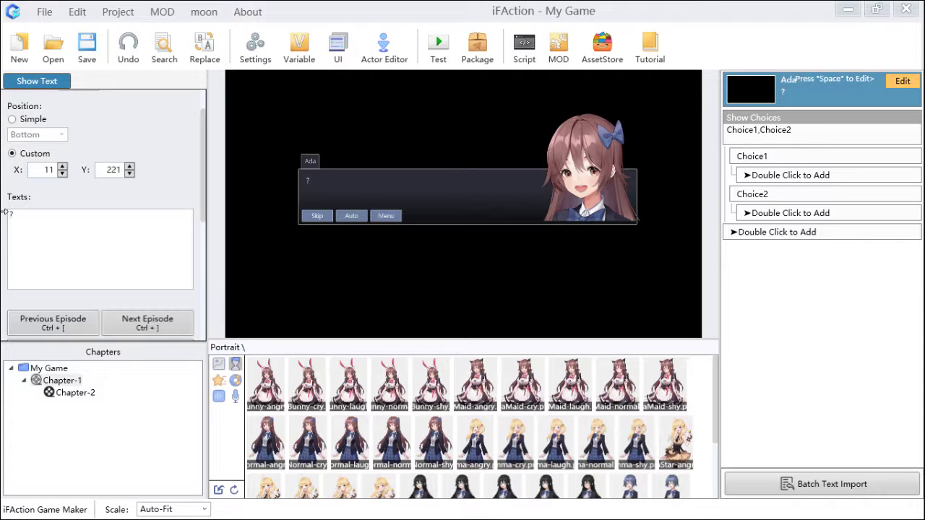
type("WH")
key("BackSpace")
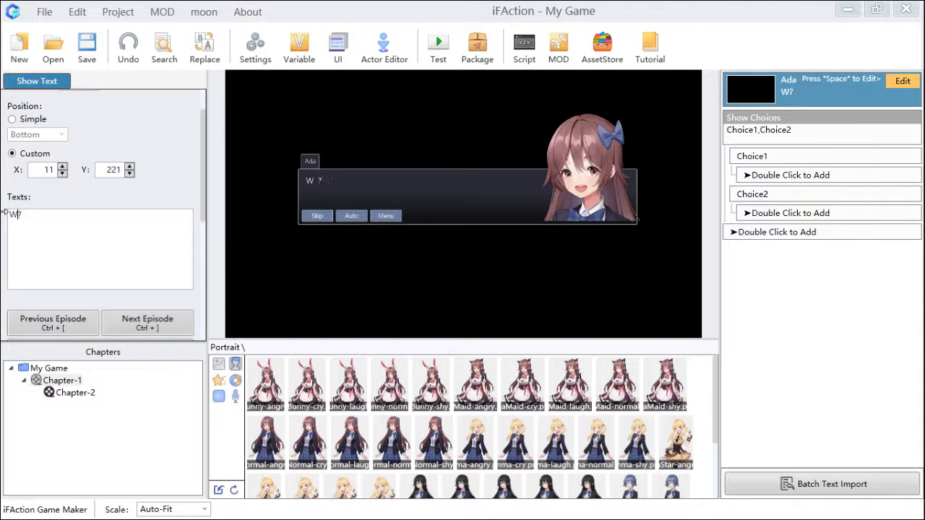
type("hAT")
key("BackSpace")
key("BackSpace")
type("at's ")
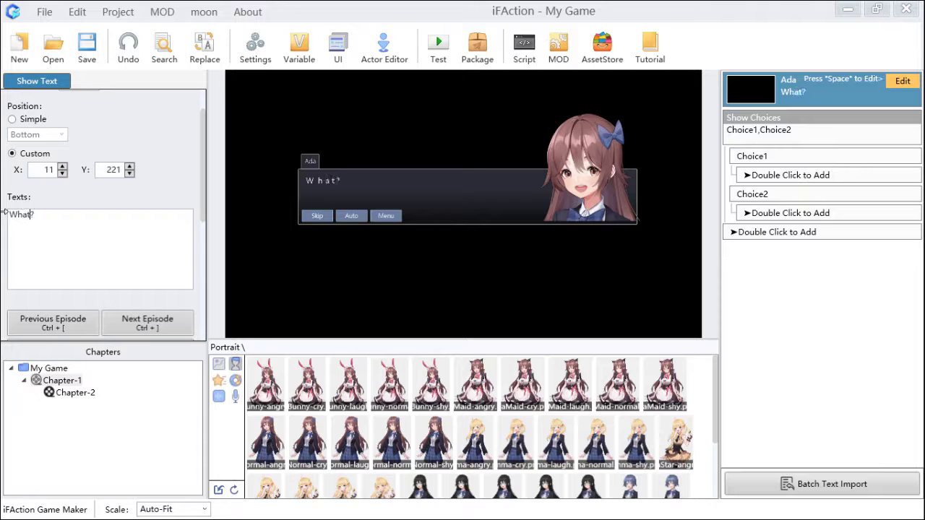
type("your fa")
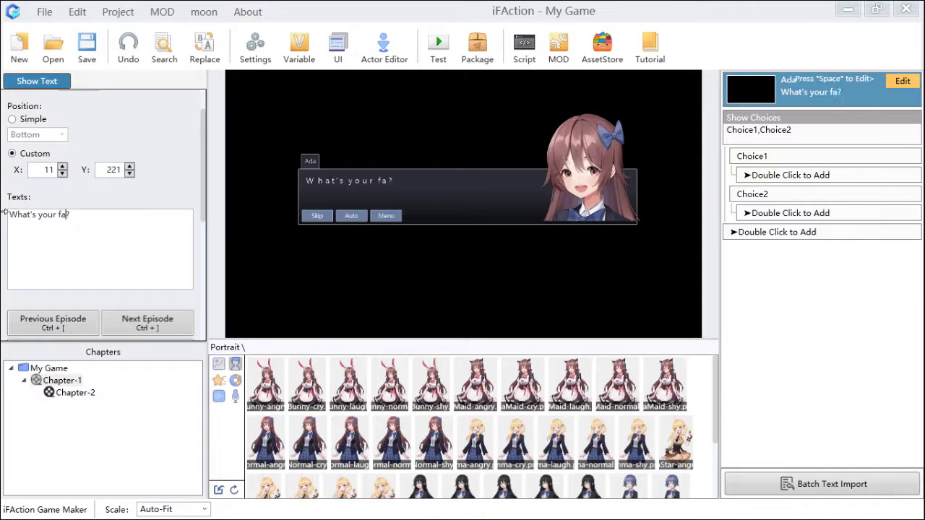
type("vorite")
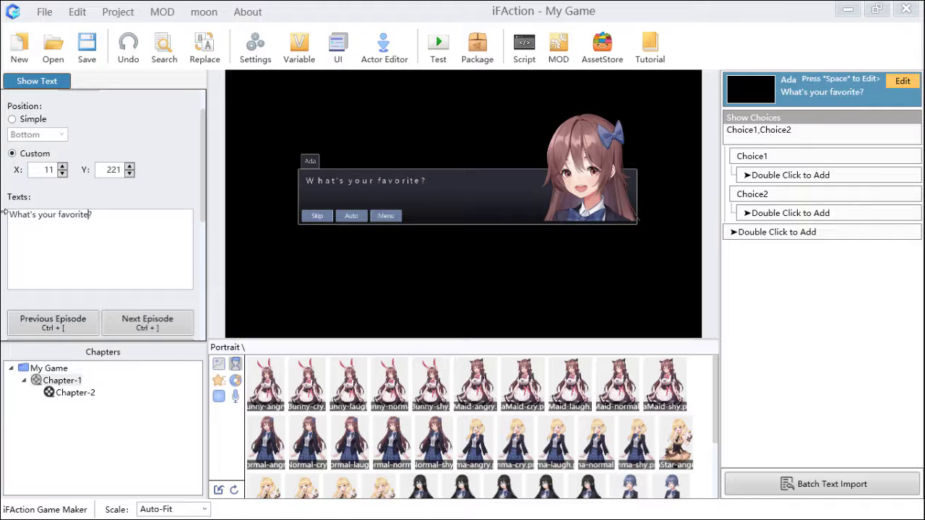
type(" anim")
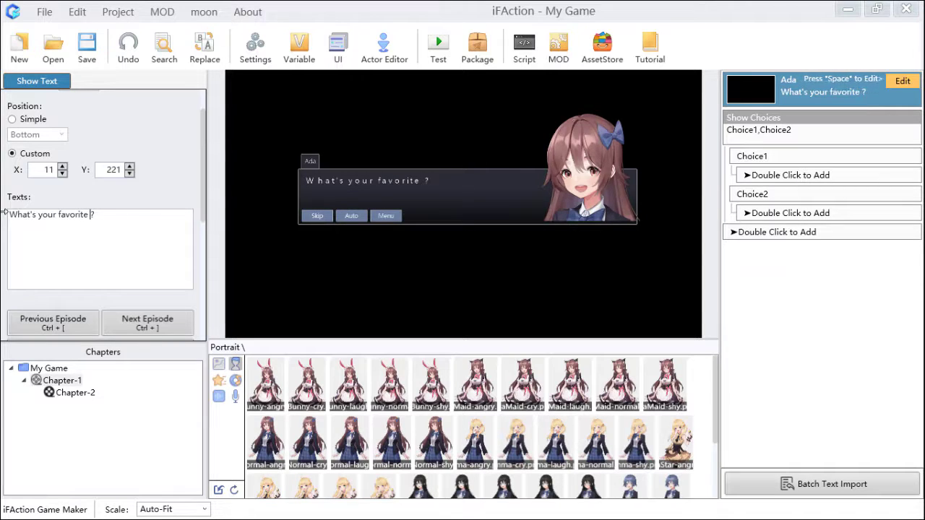
type("al")
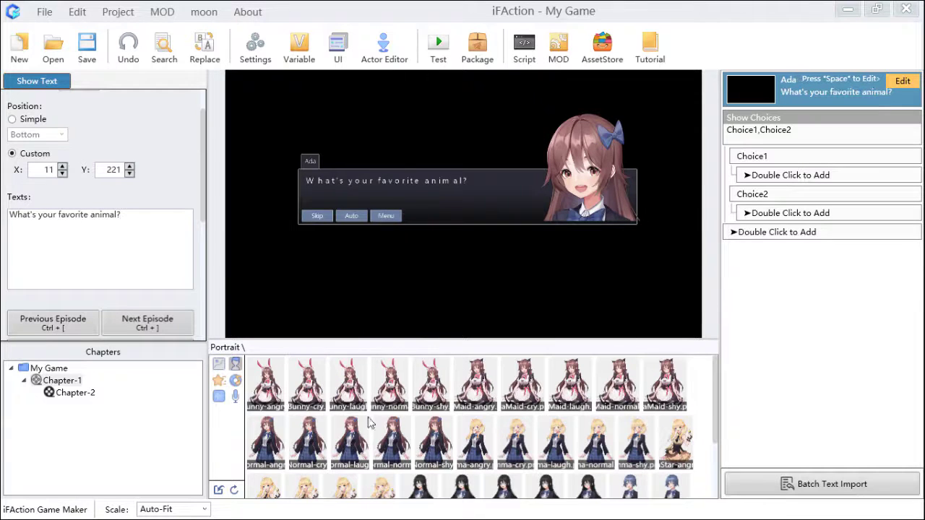
- Add room-morning-empty_0.jpg as the background of Ada's question episode with Fade In enabled
left_click(219, 363)
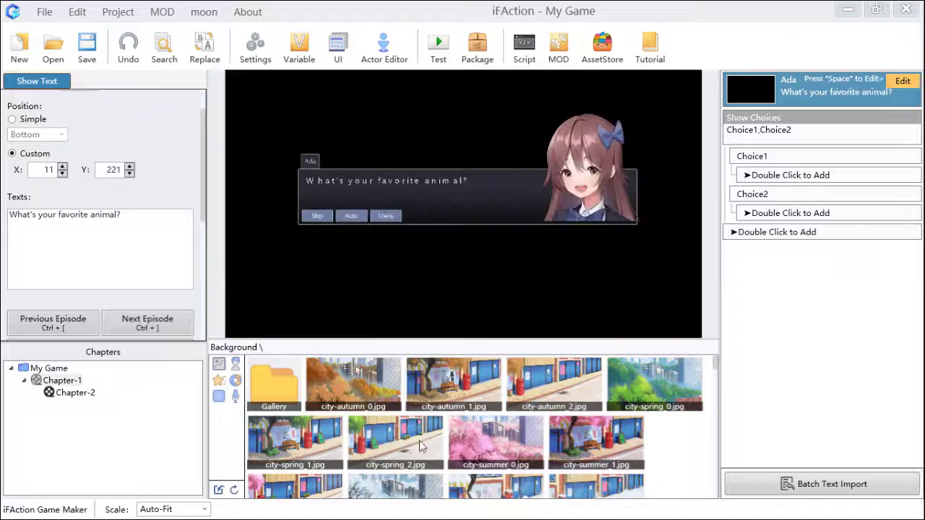
scroll(422, 447, "down", 5)
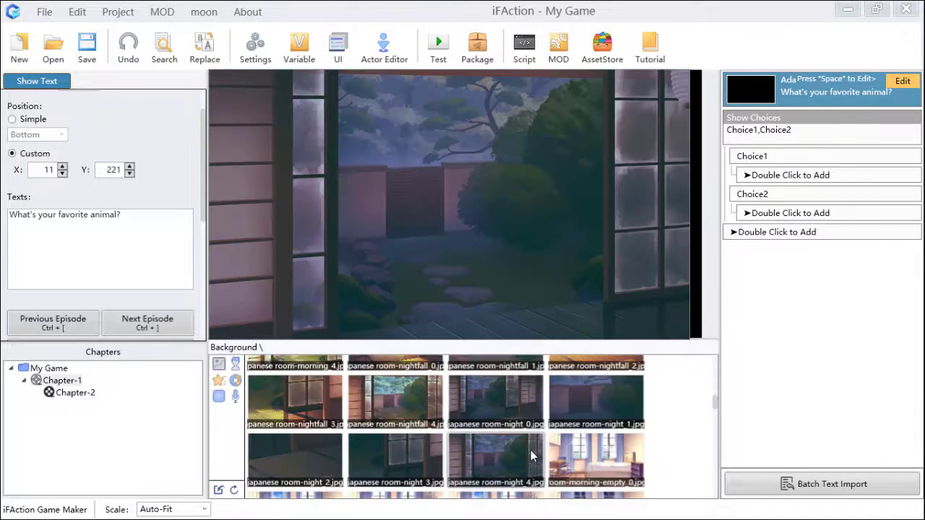
scroll(533, 455, "down", 1)
left_click_drag(600, 432, 456, 125)
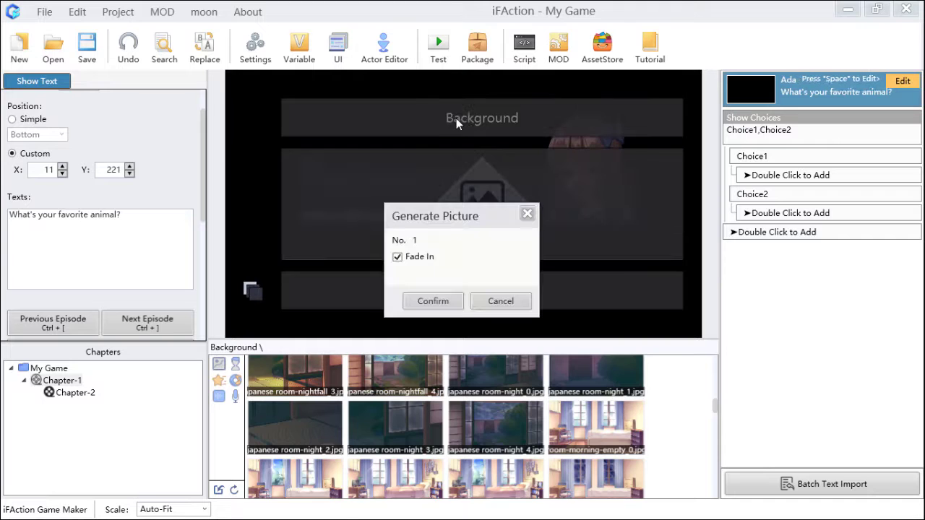
left_click(442, 302)
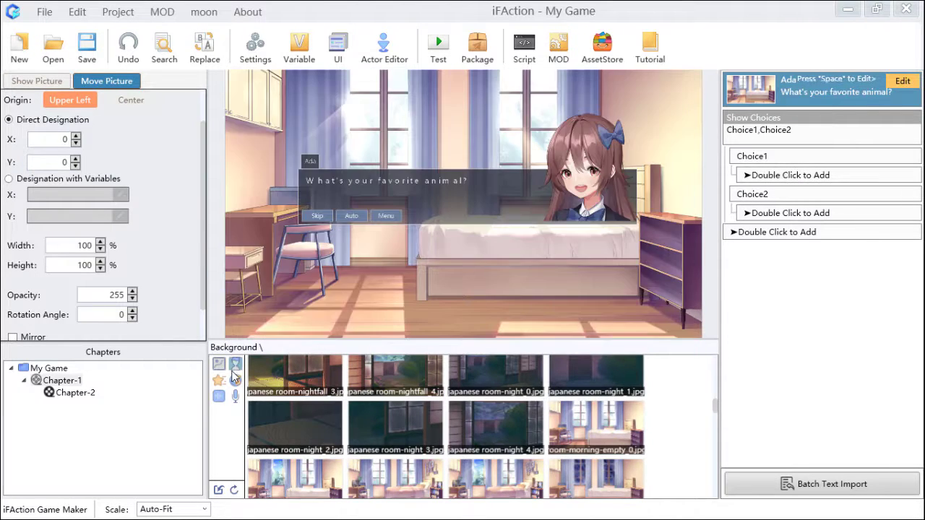
- Place the brown-haired girl's angry school-uniform portrait in Ada's question episode at about X 13, Y 152
left_click(235, 364)
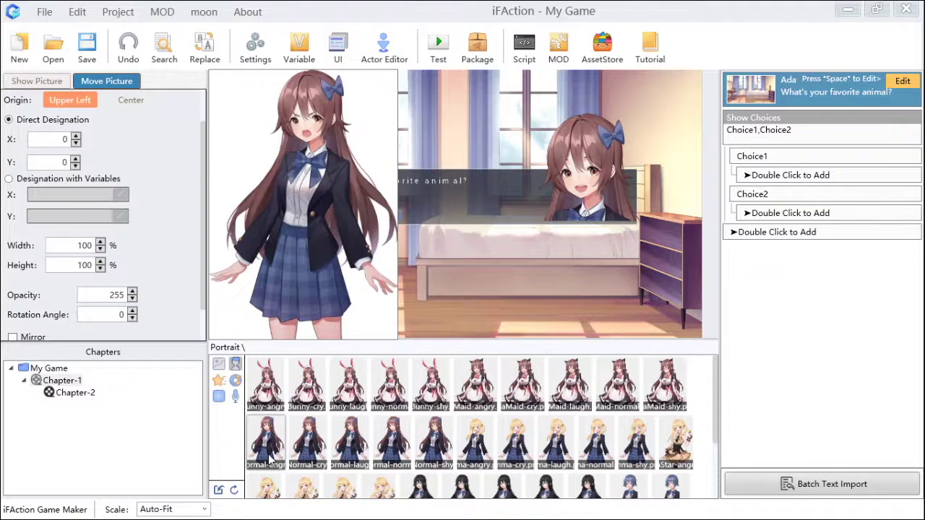
left_click_drag(273, 442, 339, 262)
key("Return")
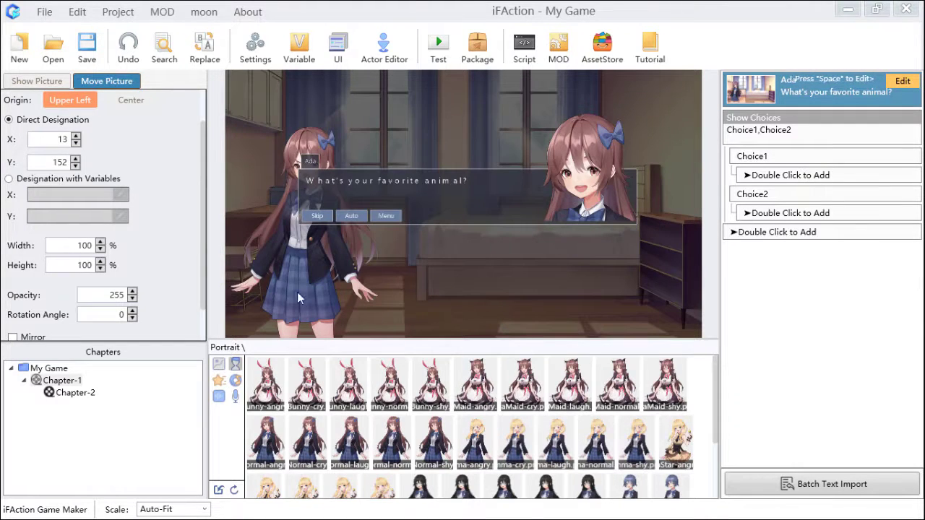
- Mirror the placed standing portrait and save the project
scroll(176, 253, "down", 2)
left_click(13, 297)
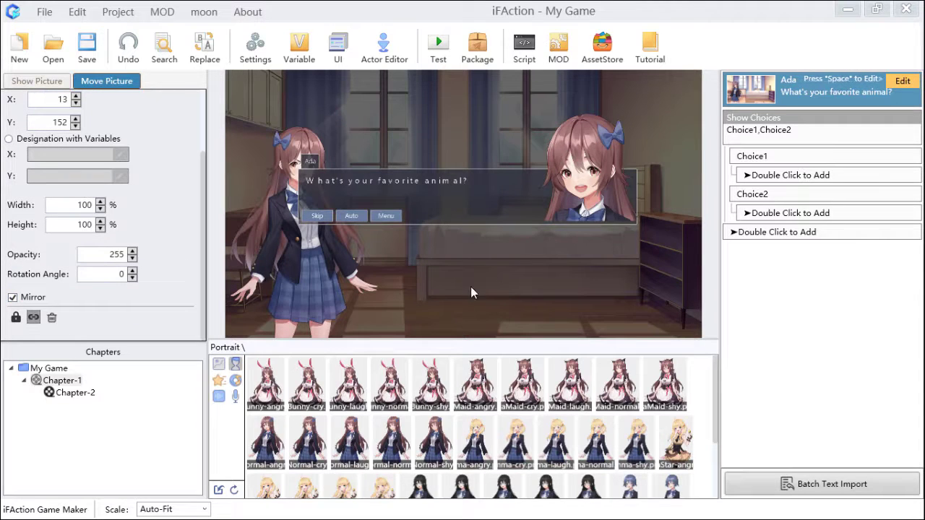
left_click(88, 50)
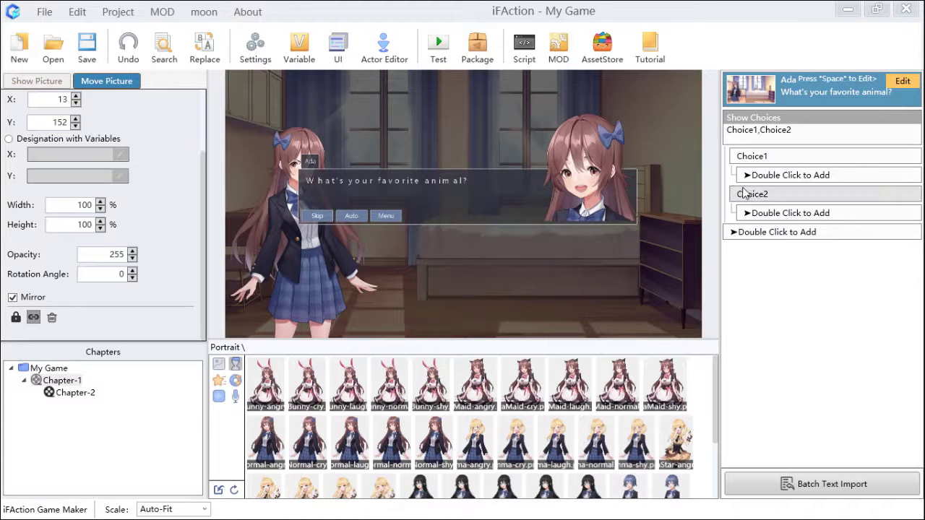
- Add a third option to the Show Choices block and change the first option's text to Dog
left_click(801, 123)
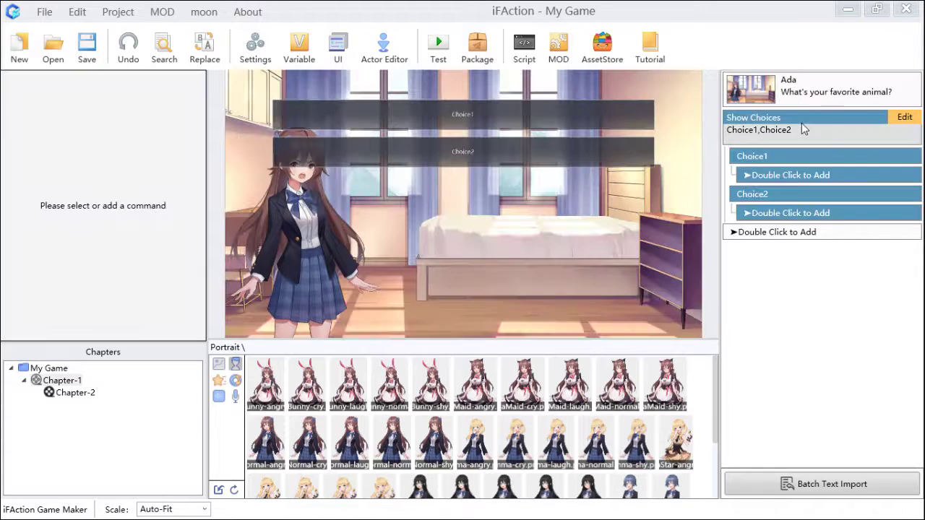
double_click(851, 139)
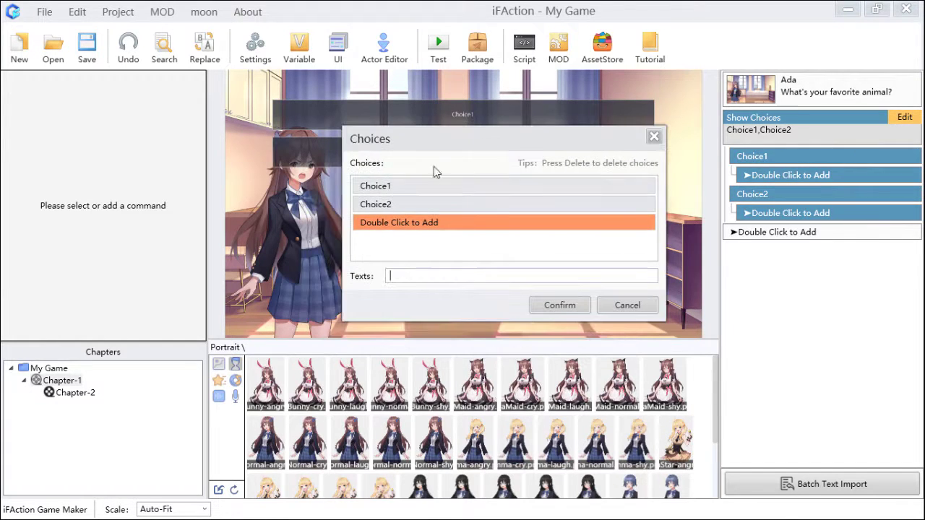
double_click(394, 224)
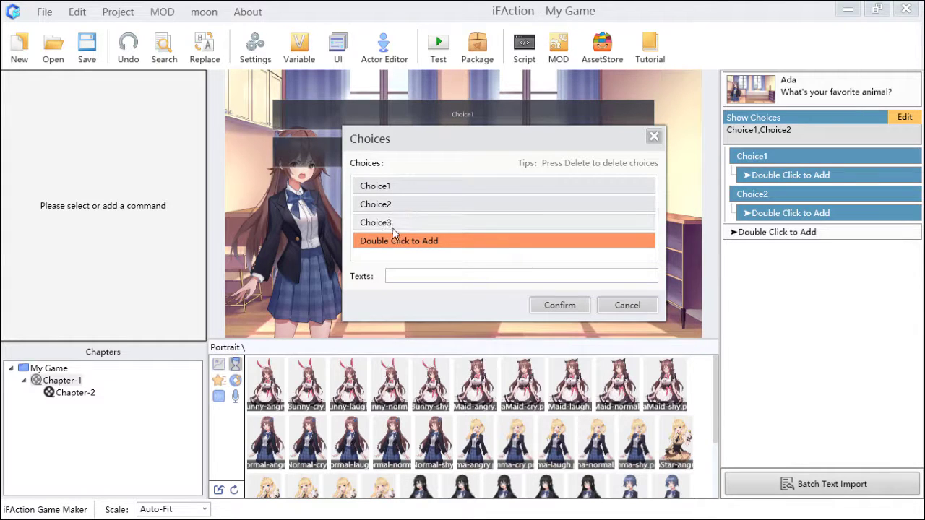
left_click(407, 190)
left_click(437, 279)
left_click_drag(437, 279, 387, 281)
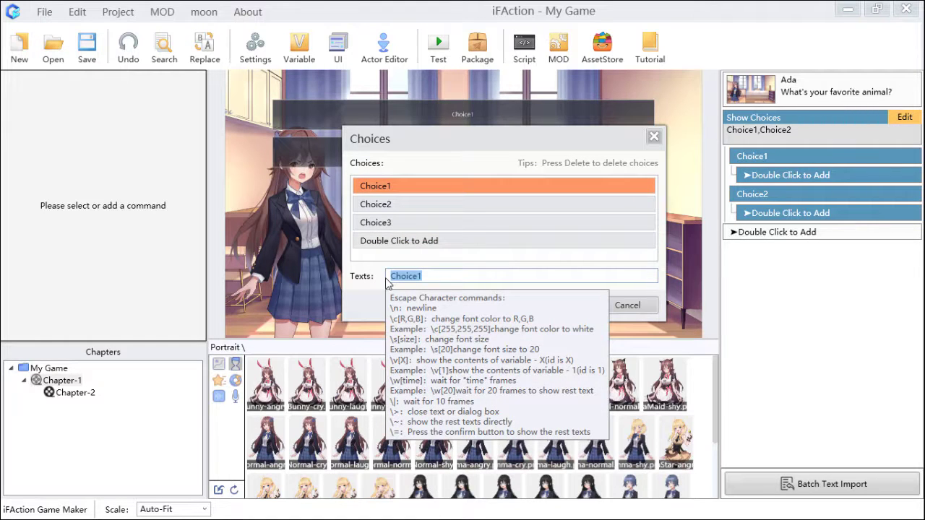
type("Dog")
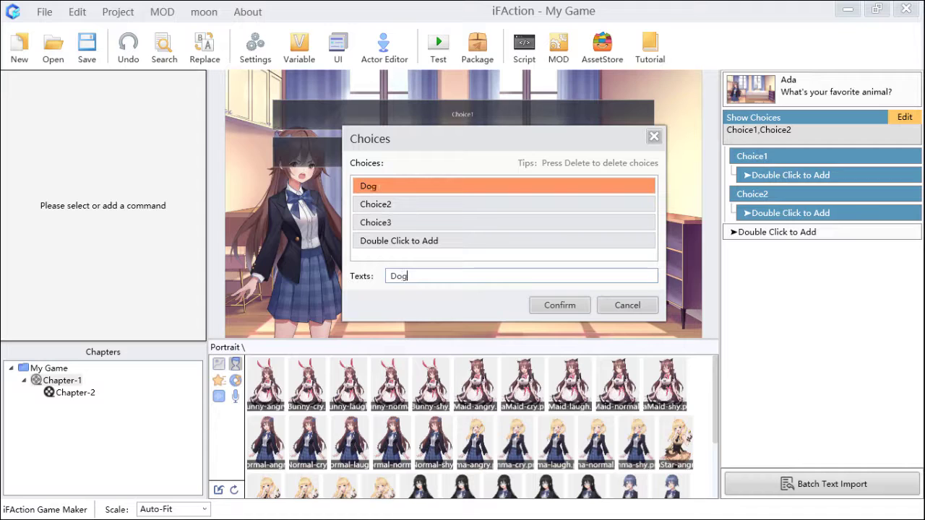
- Change the second option's text to Bird and the third option's to Cat in the Choices block
left_click(404, 205)
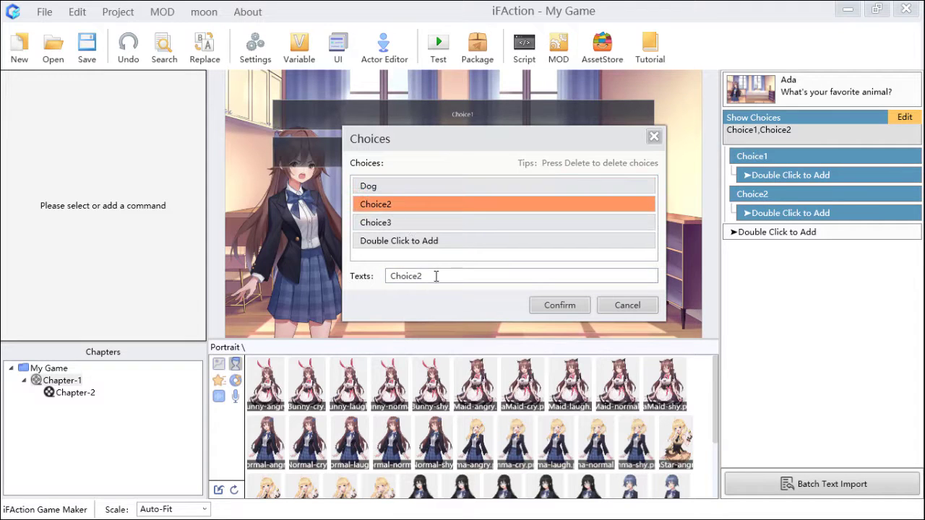
left_click_drag(436, 276, 398, 275)
type("Bird")
left_click(417, 224)
left_click_drag(428, 275, 395, 276)
key("BackSpace")
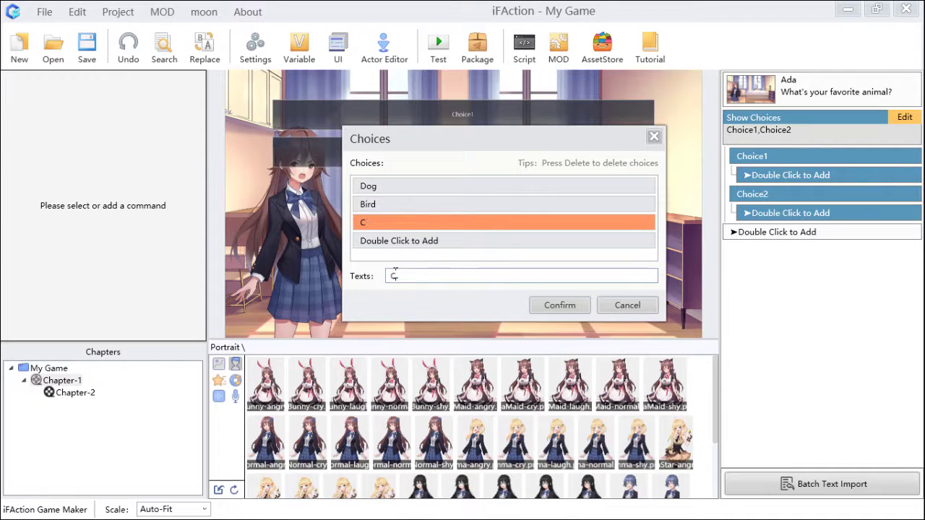
left_click(535, 309)
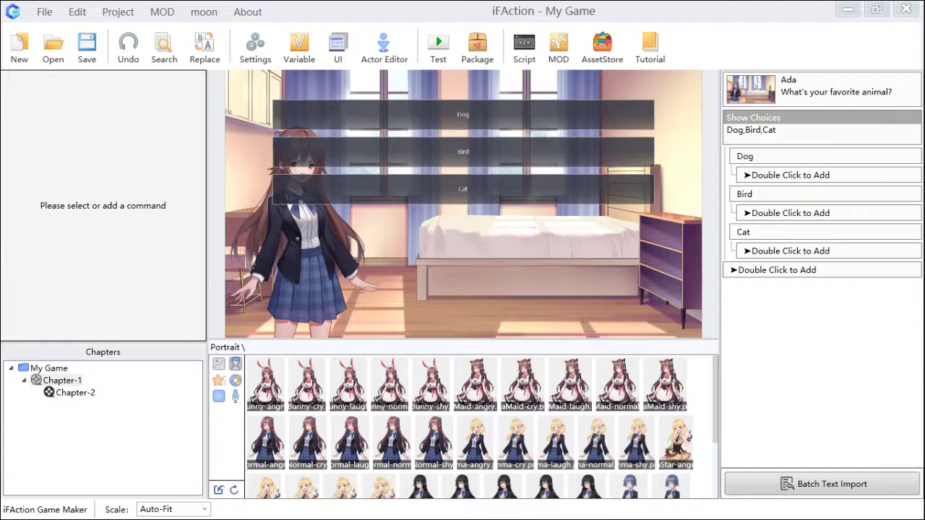
- Add a Story Episode under the Dog choice
left_click(810, 177)
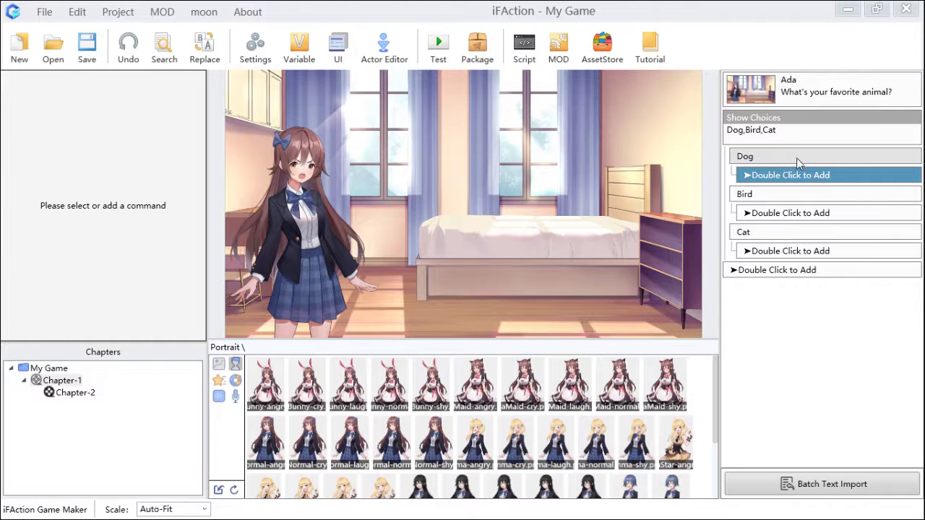
left_click(786, 144)
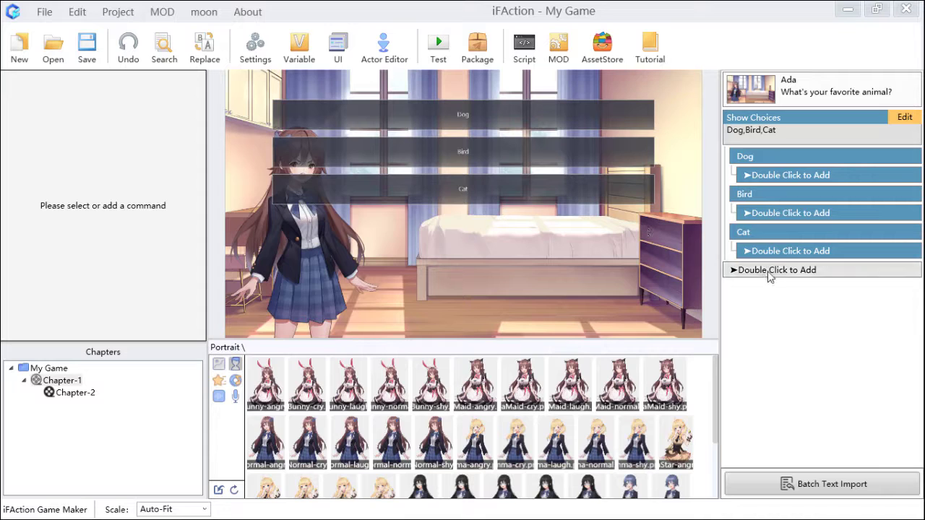
double_click(775, 176)
left_click_drag(785, 155, 386, 142)
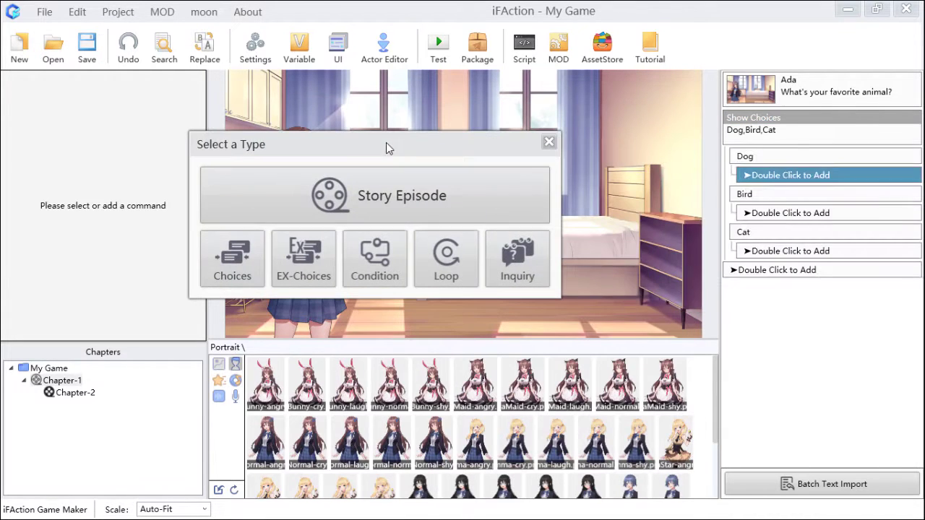
left_click(406, 197)
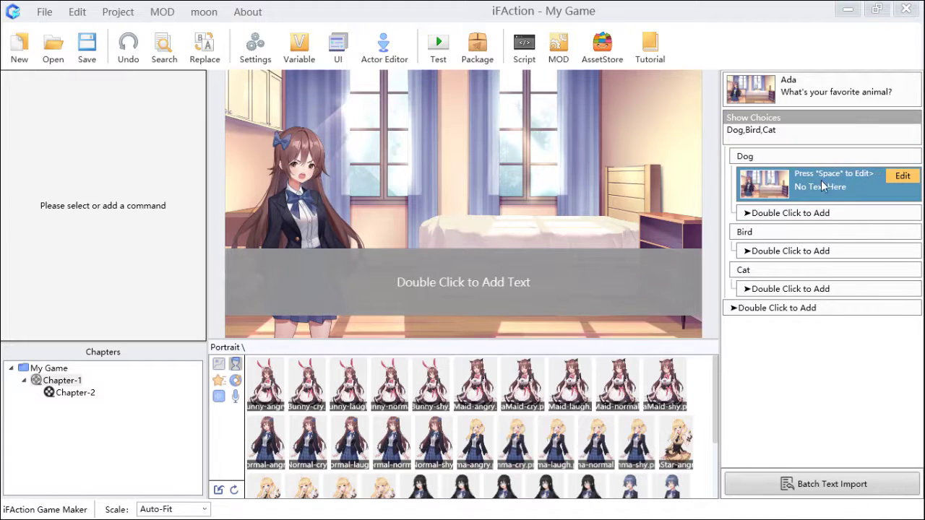
- Within a Control Variables command for the Dog episode, rename Variable - 1 as Ada'opinion score and make it a Number variable
left_click(903, 177)
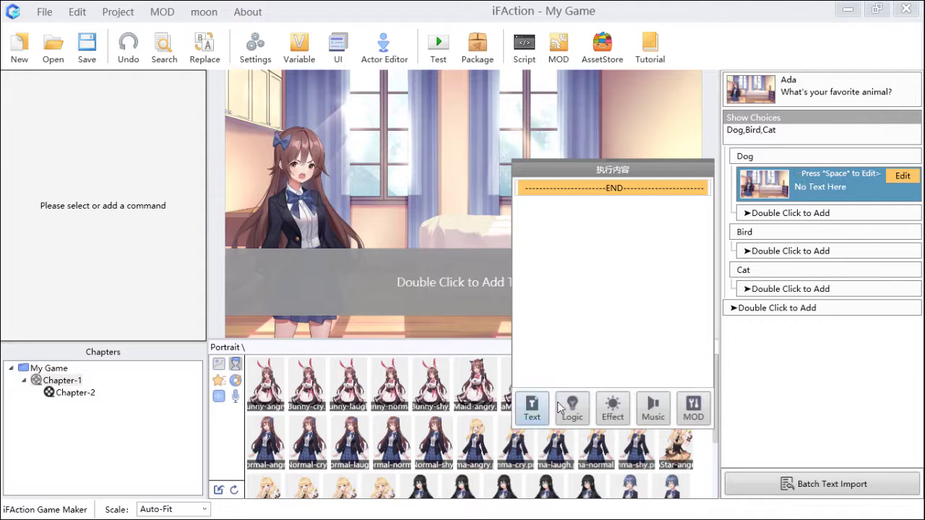
left_click(578, 414)
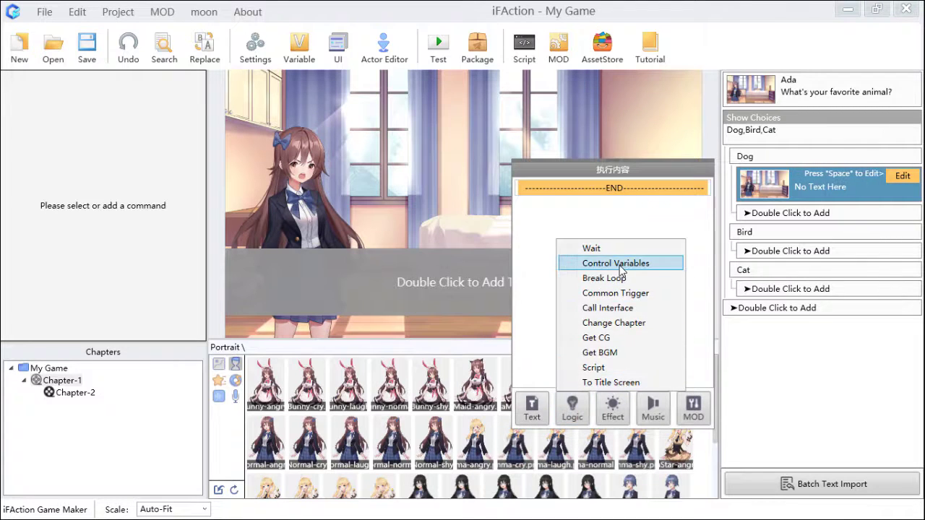
left_click(615, 264)
left_click_drag(474, 170, 362, 164)
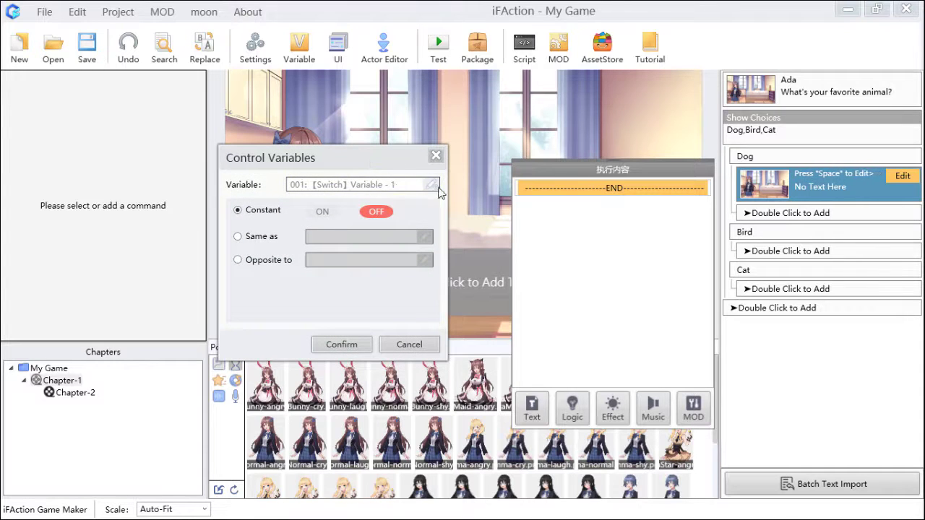
left_click(431, 184)
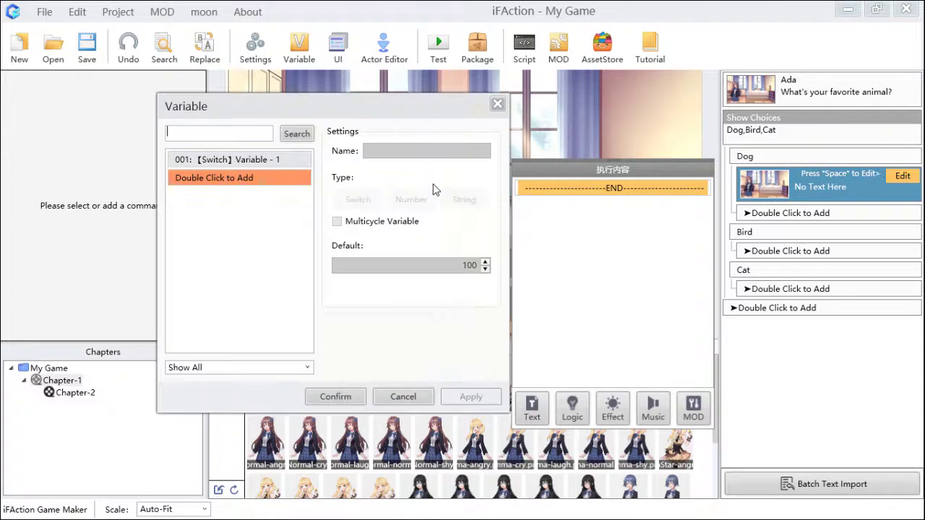
left_click(288, 159)
left_click_drag(418, 150, 322, 143)
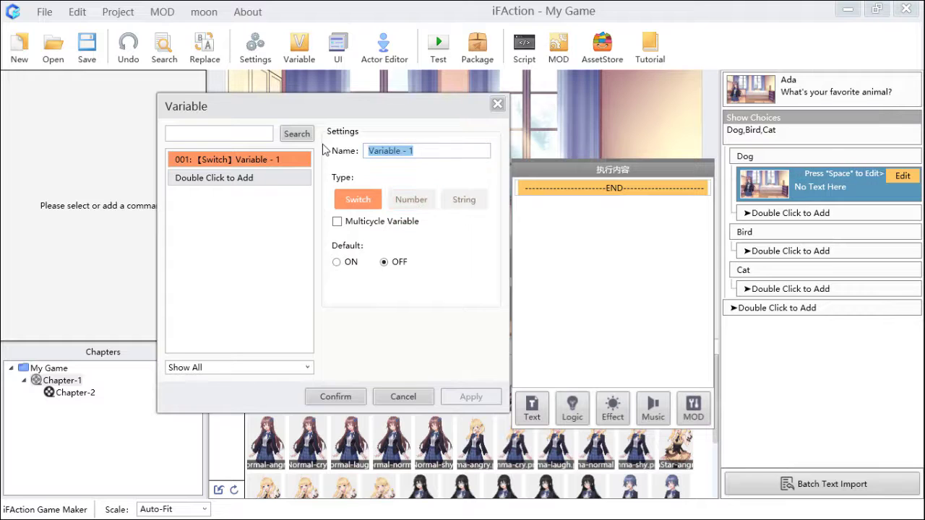
type("A")
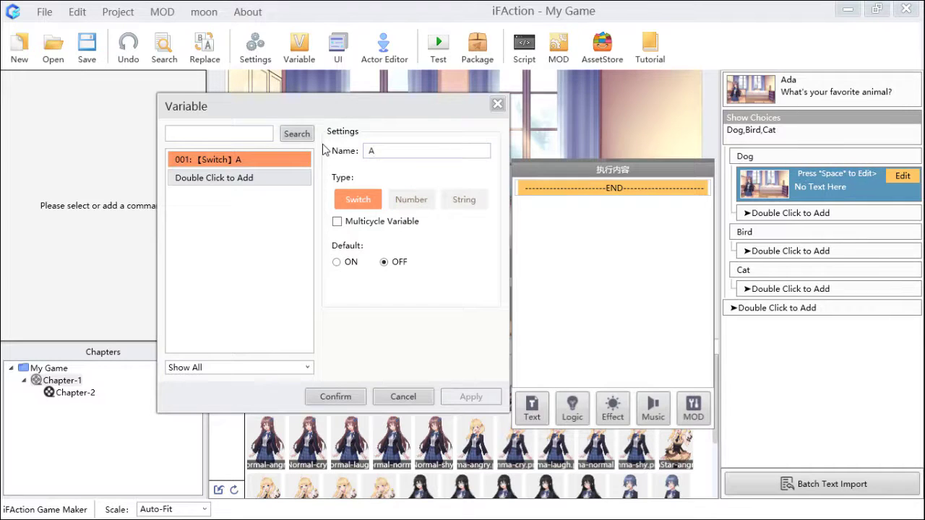
type("da'")
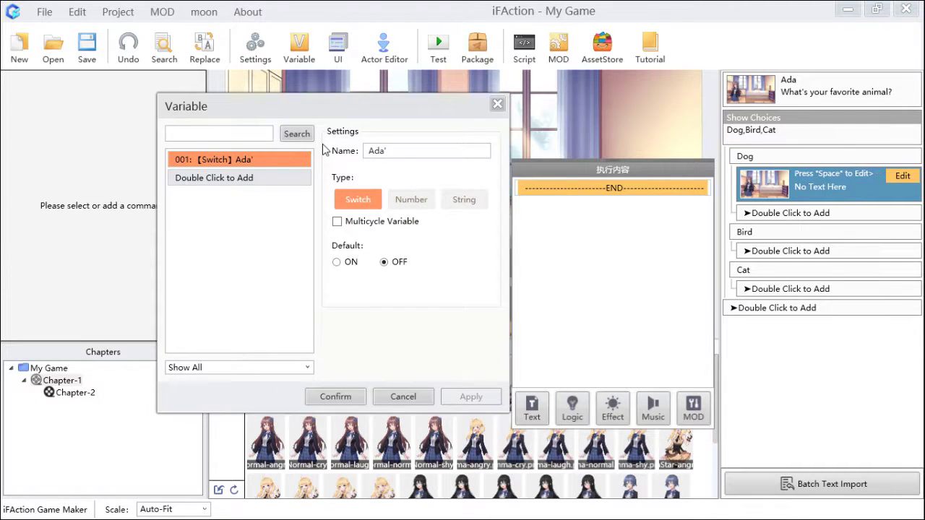
type("opin")
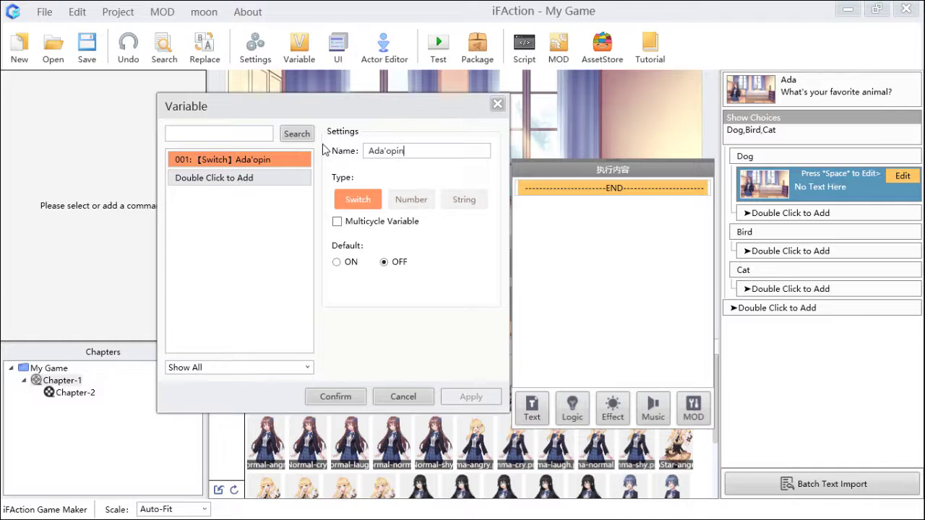
type("ion score")
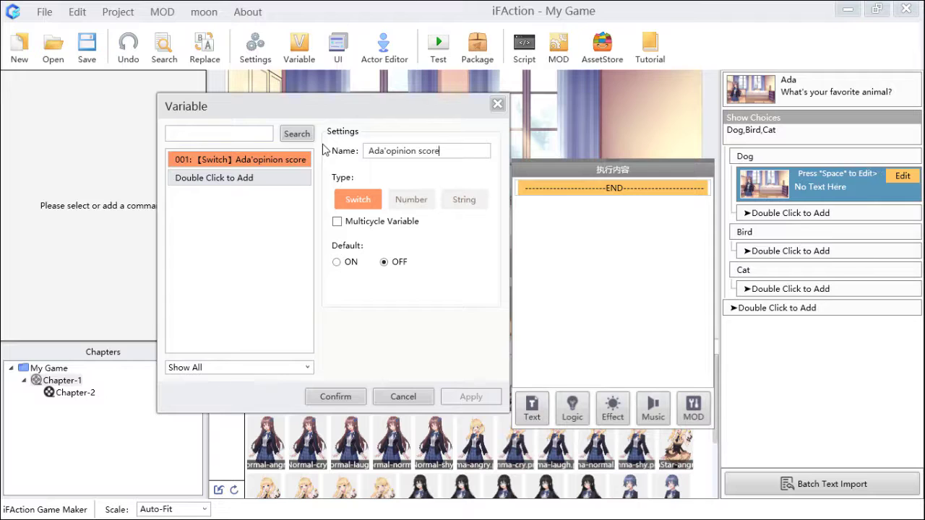
left_click(412, 200)
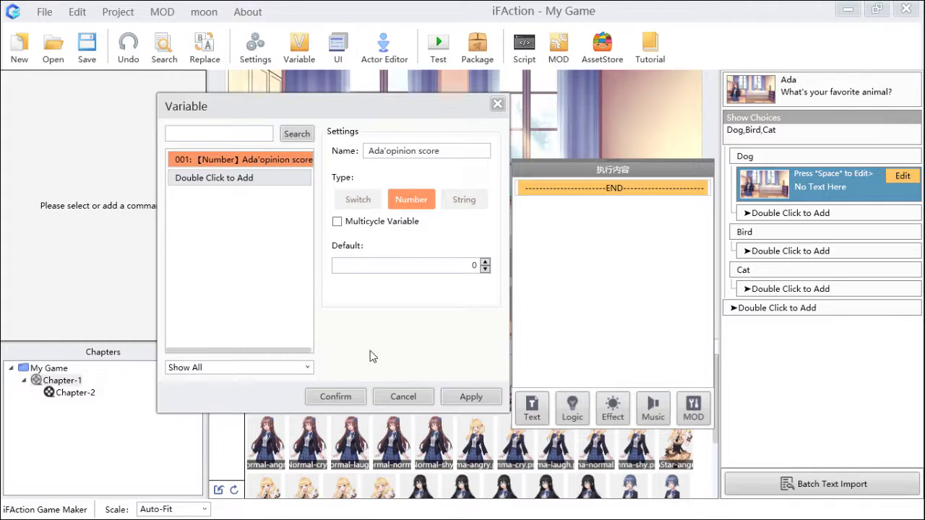
left_click(354, 402)
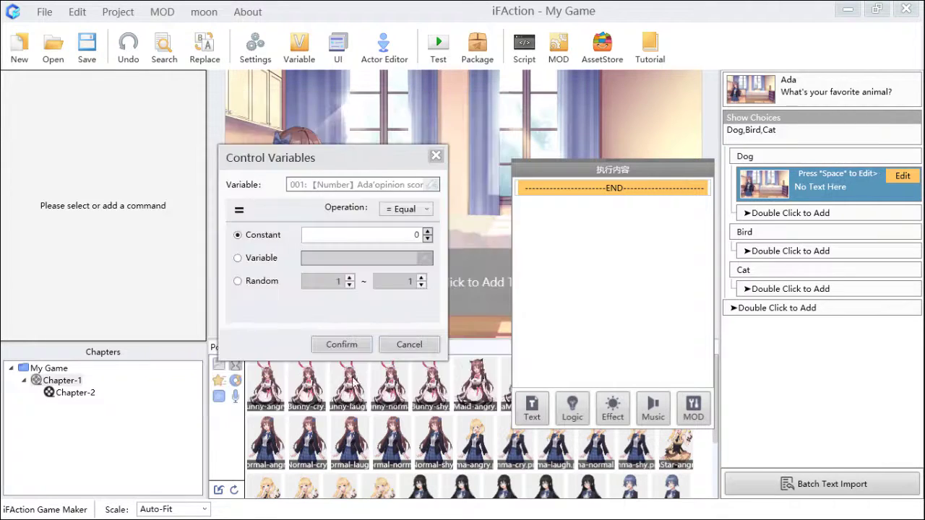
- Make the Dog episode's Control Variables command add the constant 2 to Ada'opinion score
left_click(417, 211)
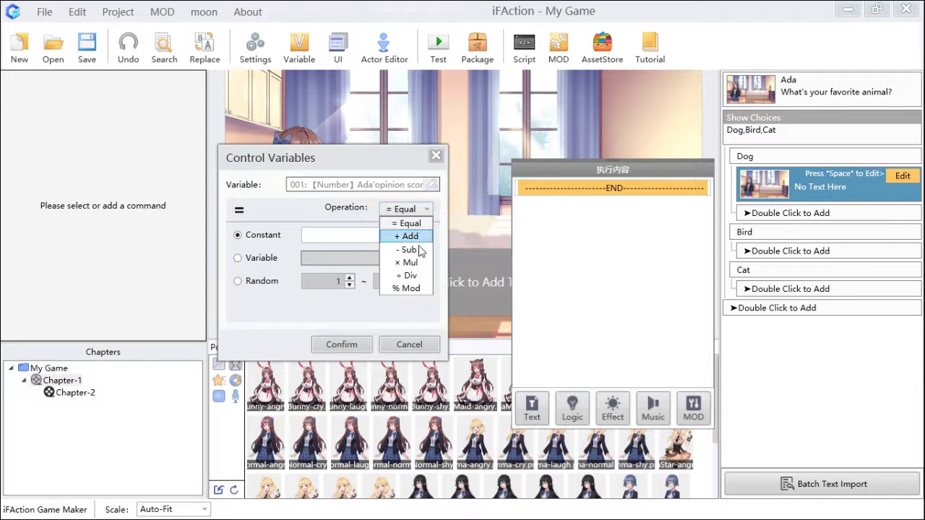
left_click(419, 238)
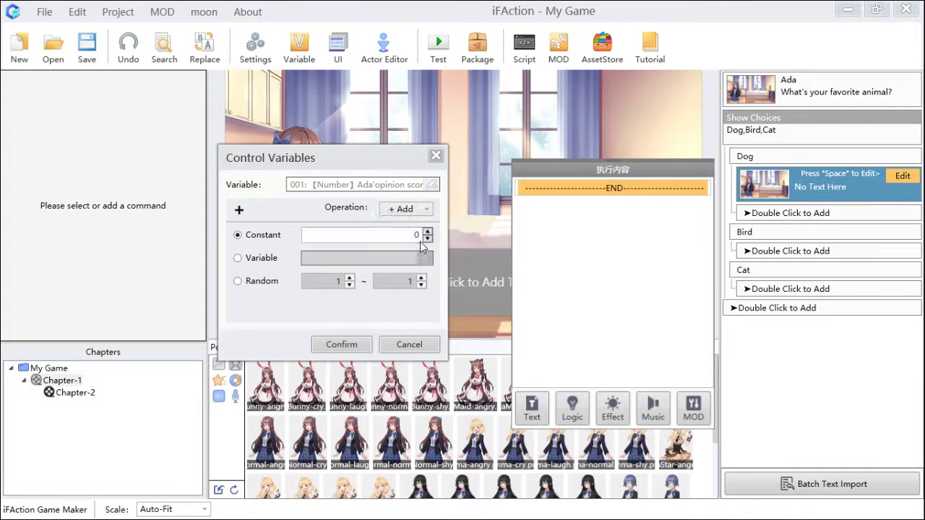
double_click(415, 236)
type("2")
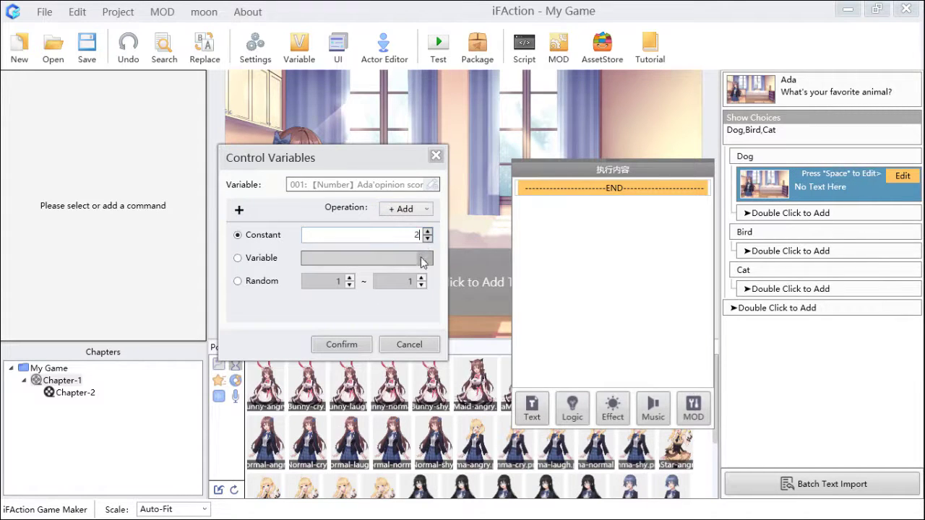
left_click(358, 345)
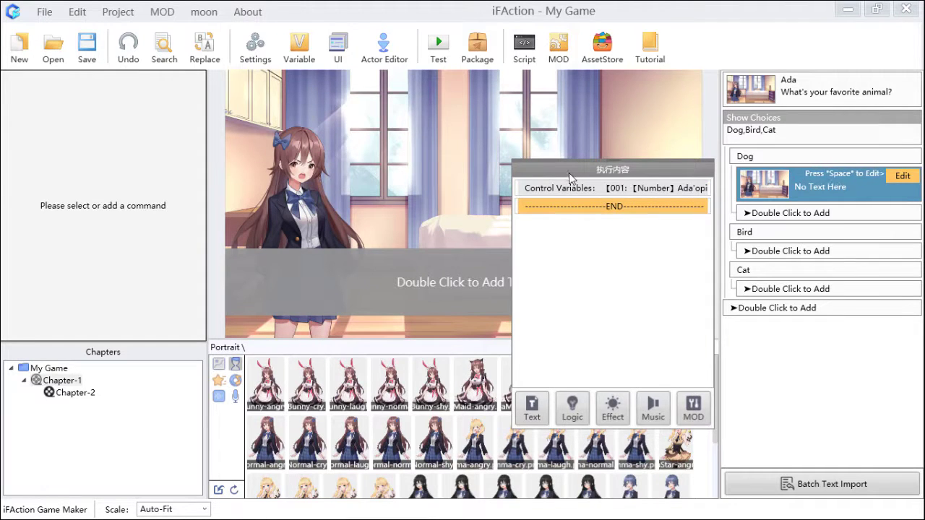
- Review the settings of the Dog episode's Control Variables command
left_click(575, 190)
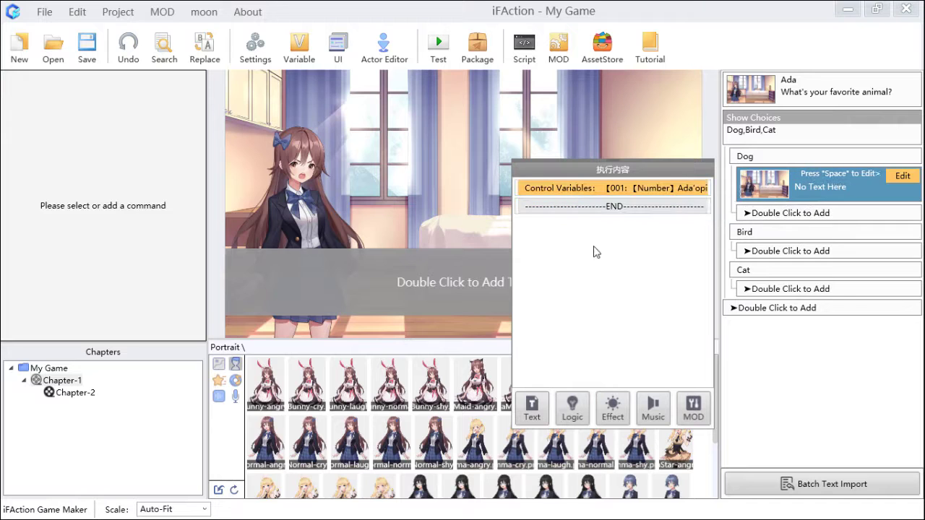
key("space")
left_click_drag(462, 165, 357, 163)
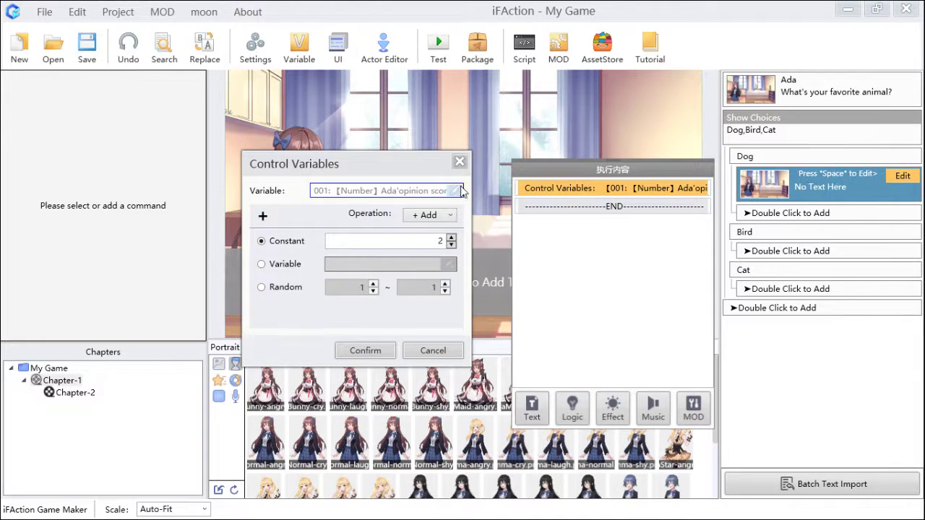
left_click(459, 162)
- Add a Show Tips command reading "Ada feels very happy!" after the Control Variables command in the Dog episode
left_click(583, 208)
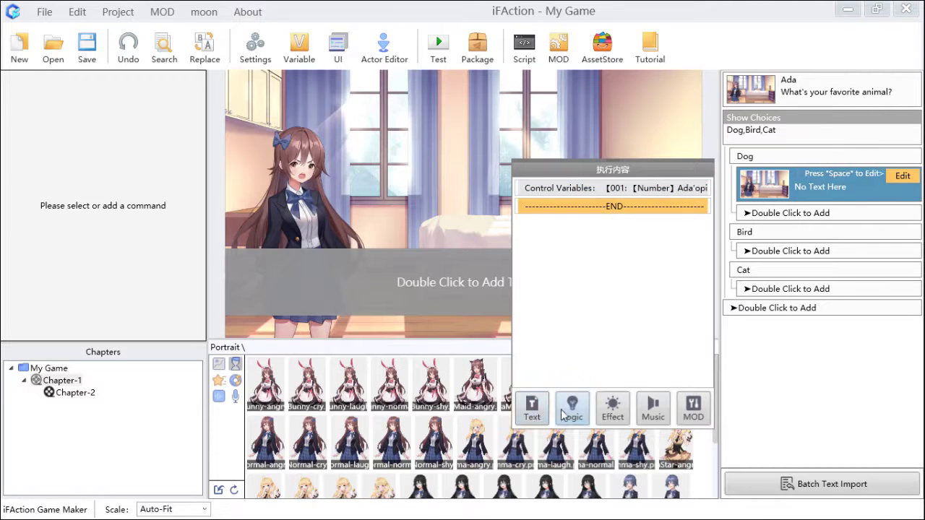
left_click(532, 408)
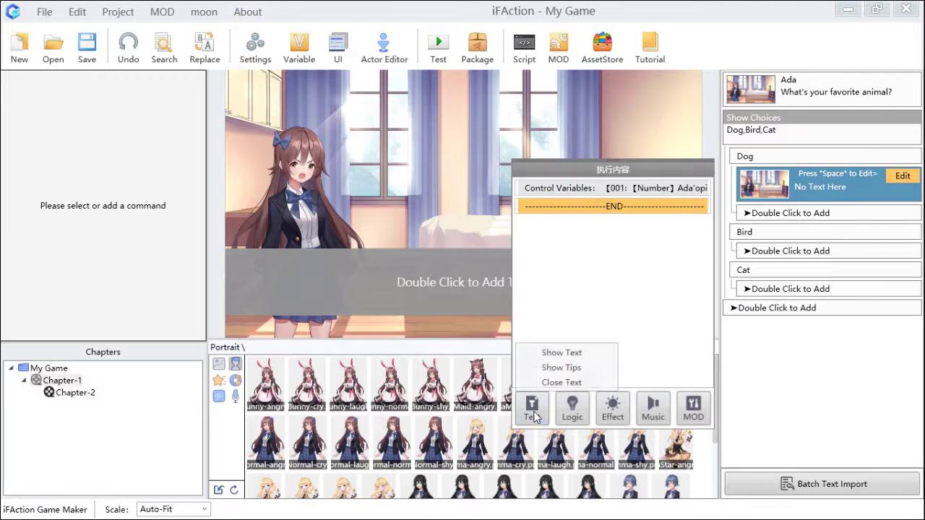
left_click(570, 367)
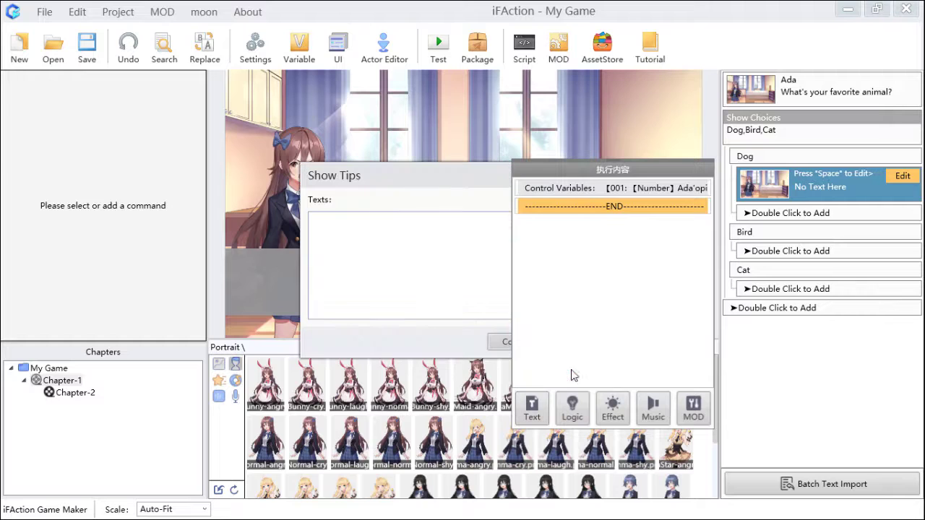
left_click_drag(390, 174, 266, 174)
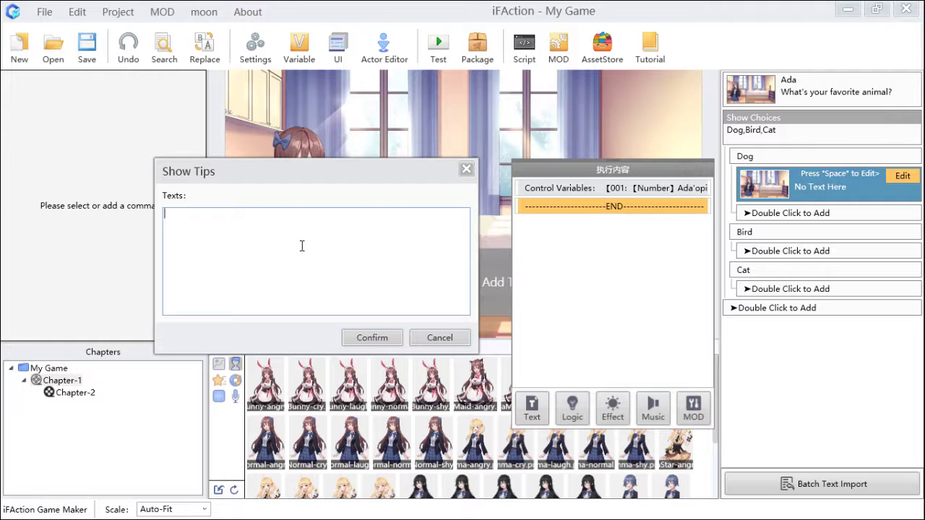
type("Ad")
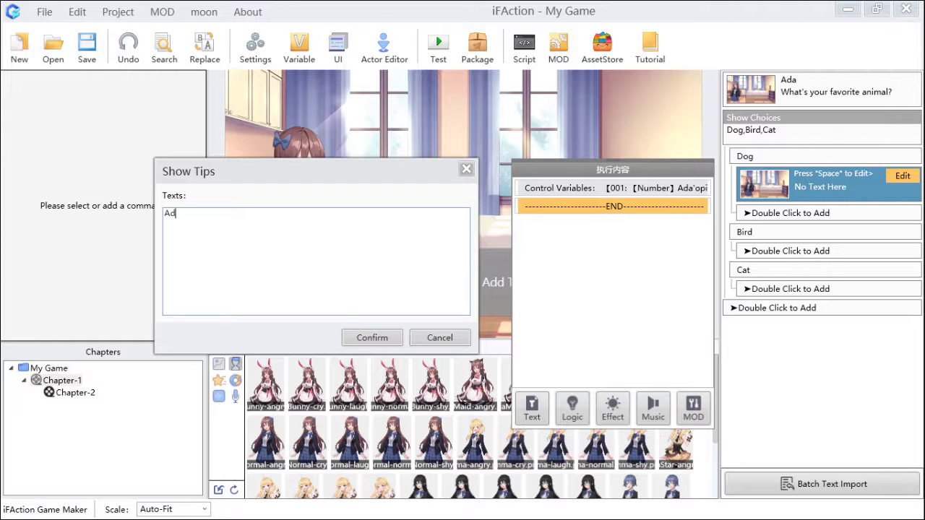
type("a fee")
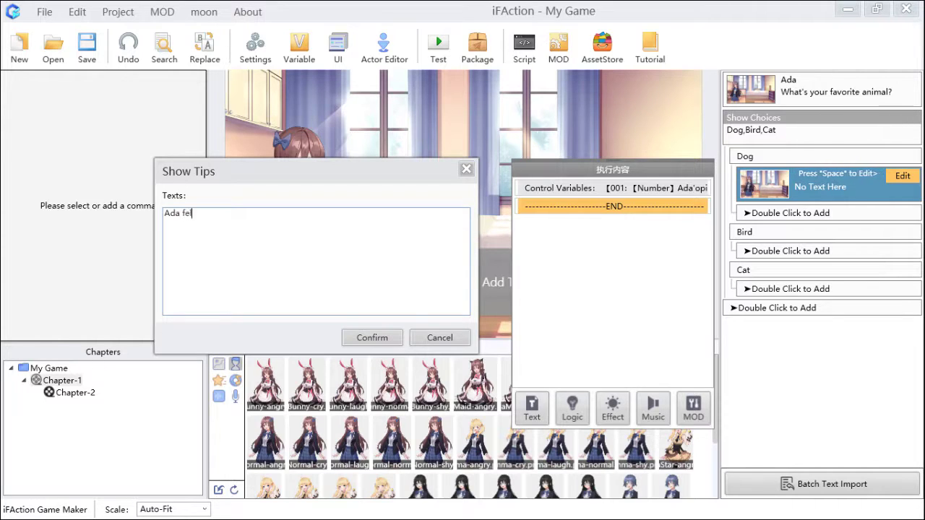
type("ls")
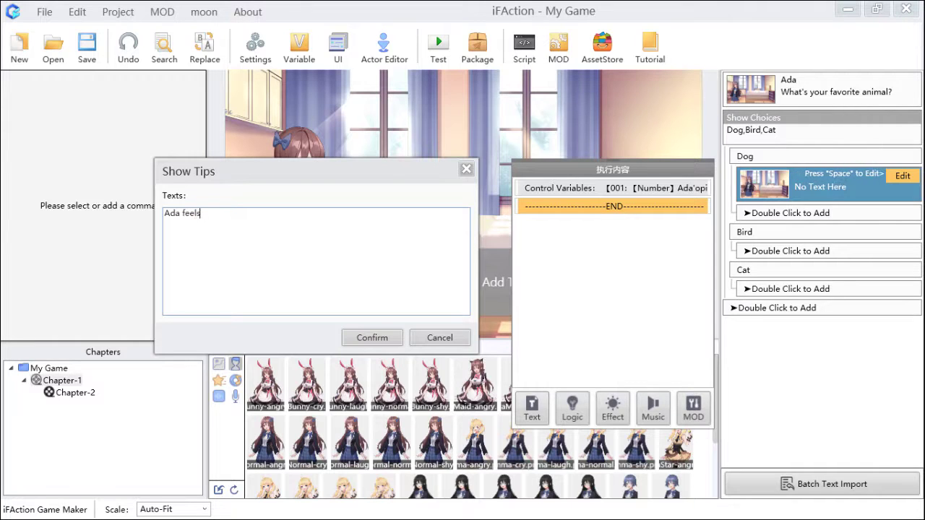
type(" very happy")
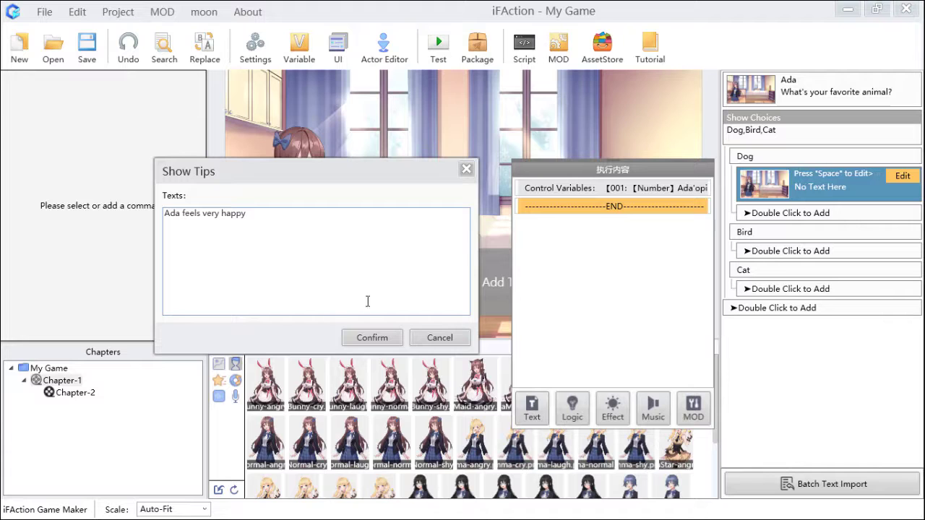
type("!")
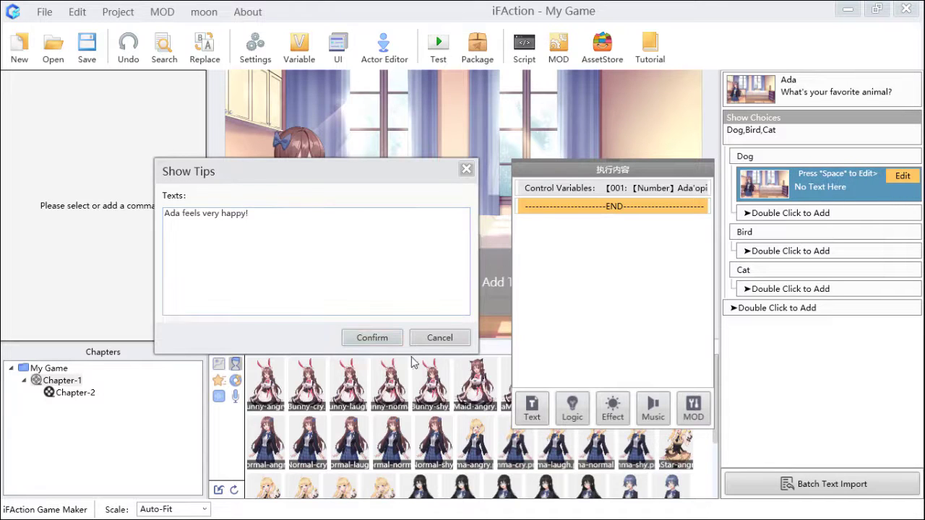
left_click(372, 338)
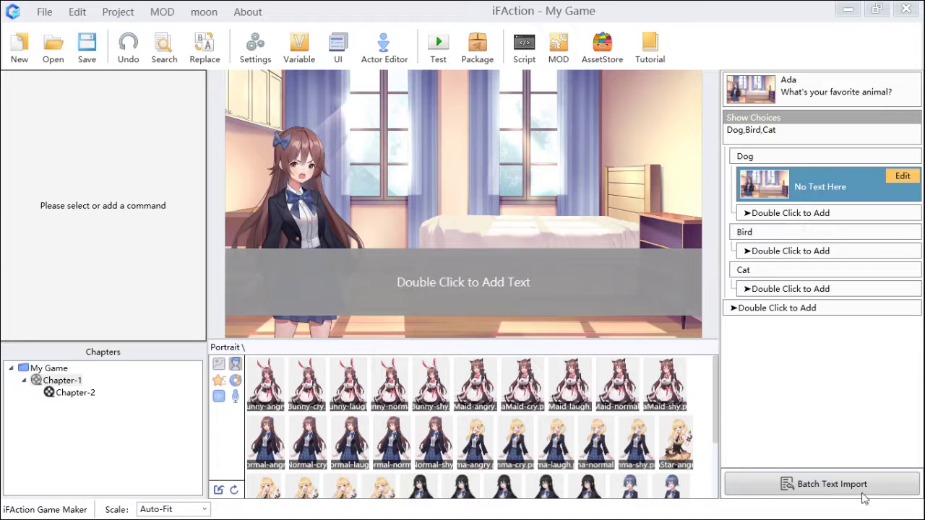
- Copy the Dog choice's story episode and paste it under the Bird choice
mouse_move(828, 201)
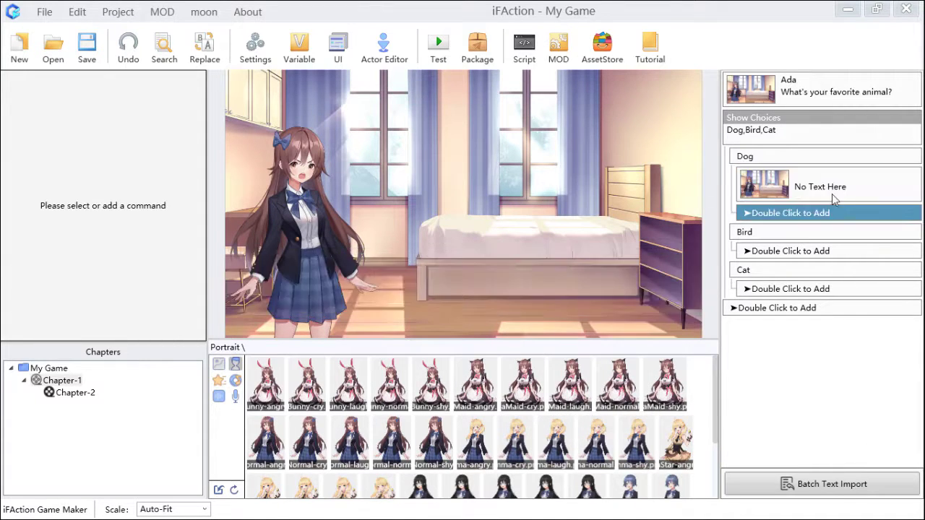
key("ctrl+c")
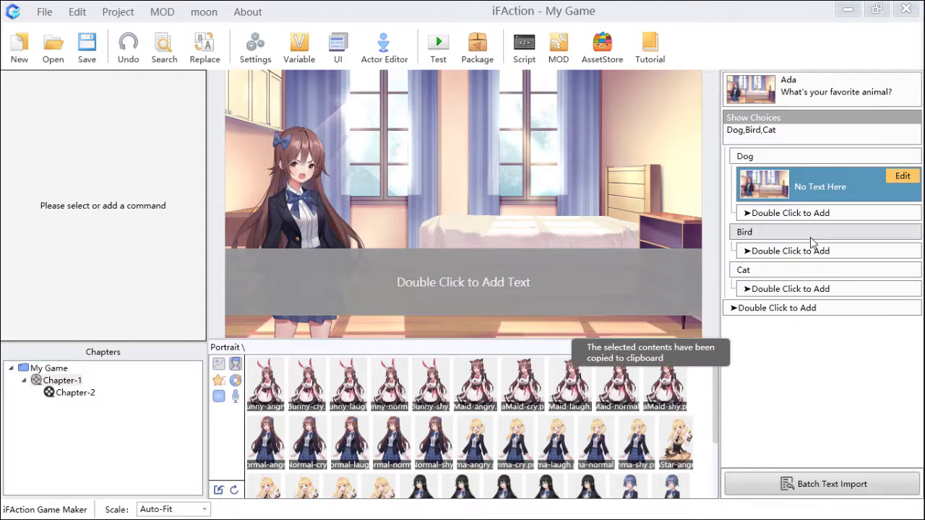
left_click(817, 253)
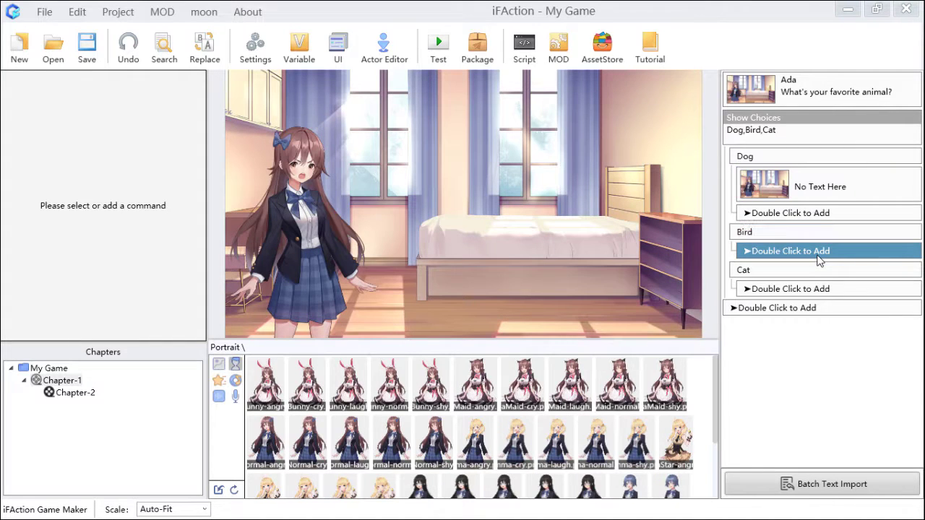
key("ctrl+v")
- Change the operation of the Bird episode's Control Variables command to Sub
double_click(818, 273)
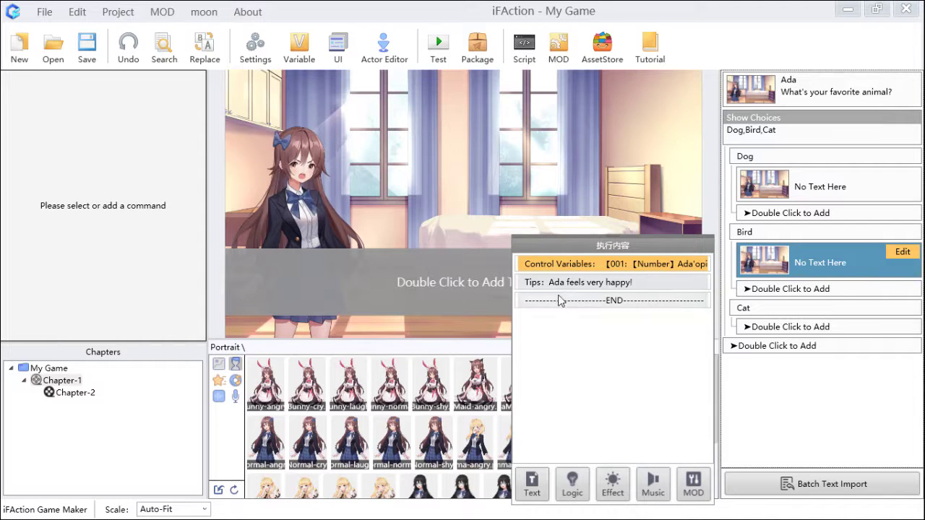
double_click(603, 268)
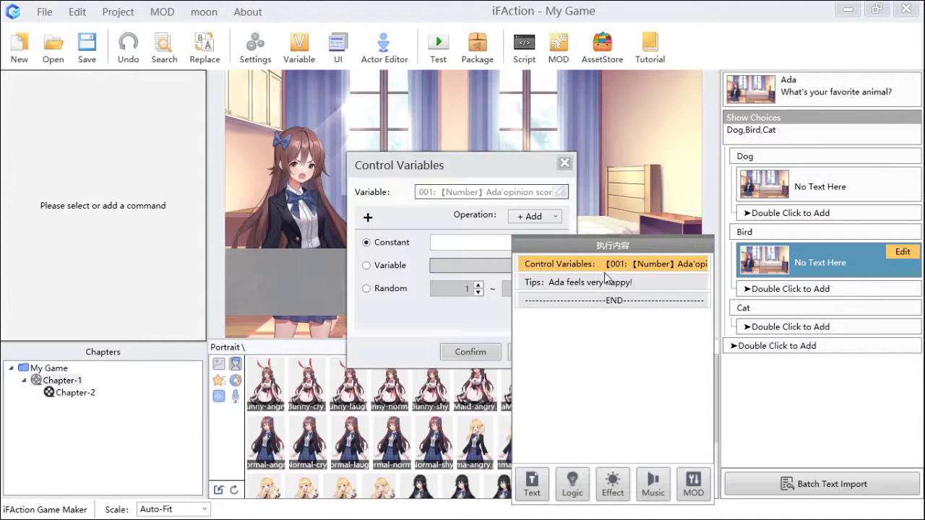
left_click_drag(448, 167, 330, 167)
left_click(411, 211)
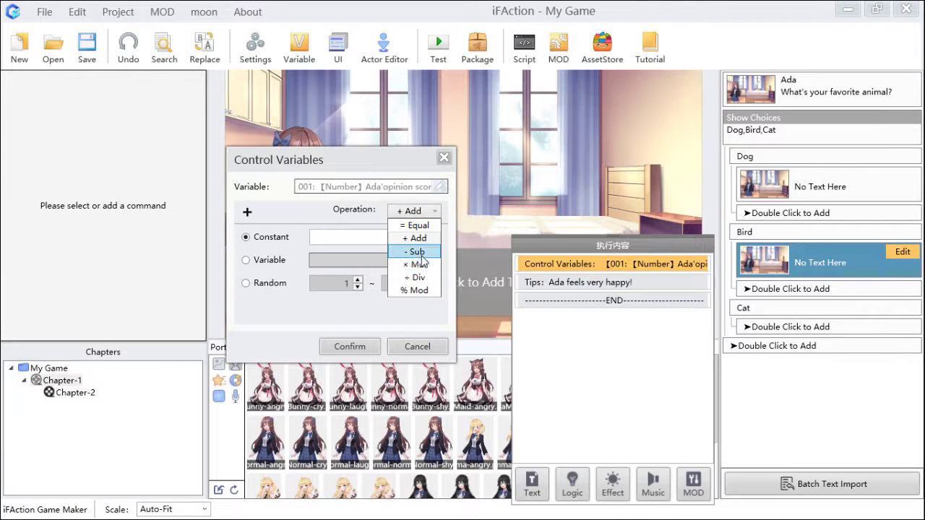
left_click(417, 251)
left_click(369, 348)
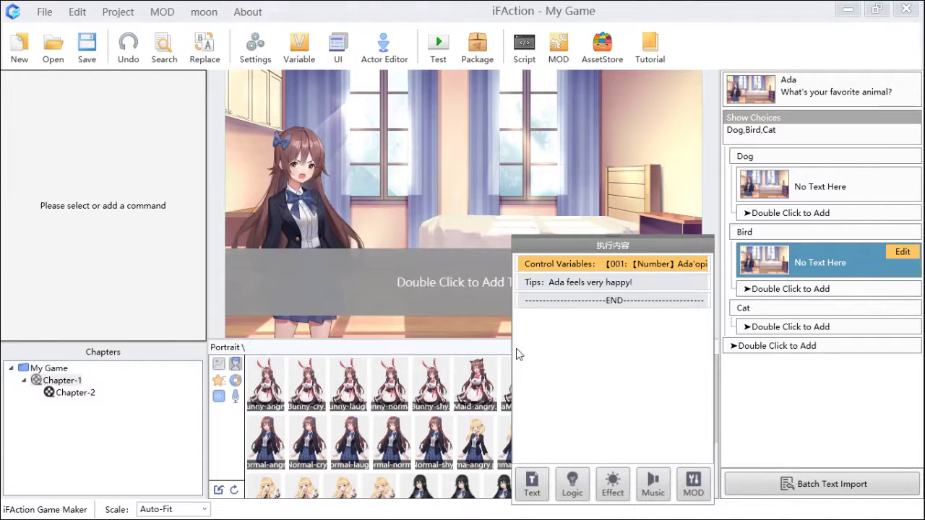
- Change the Bird episode's tip text to "Ada feels very sad!"
left_click(601, 285)
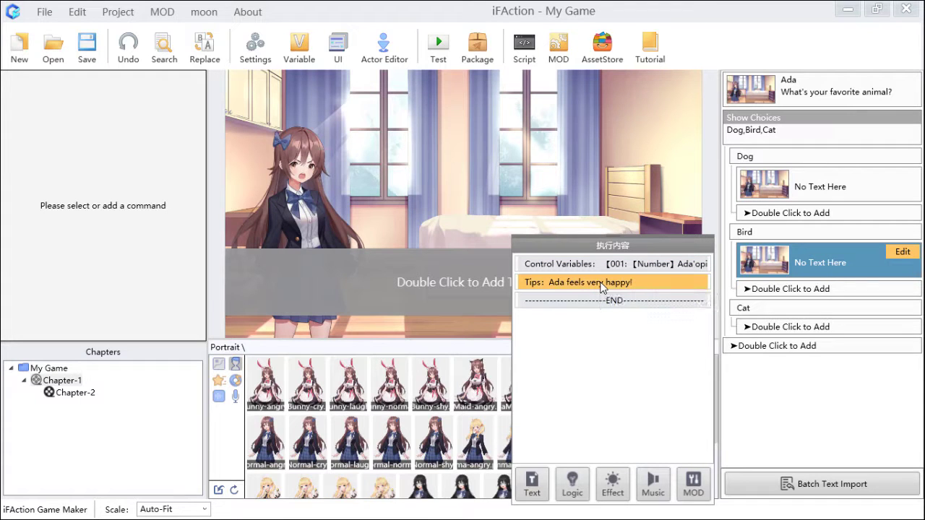
double_click(603, 284)
left_click_drag(527, 164, 324, 151)
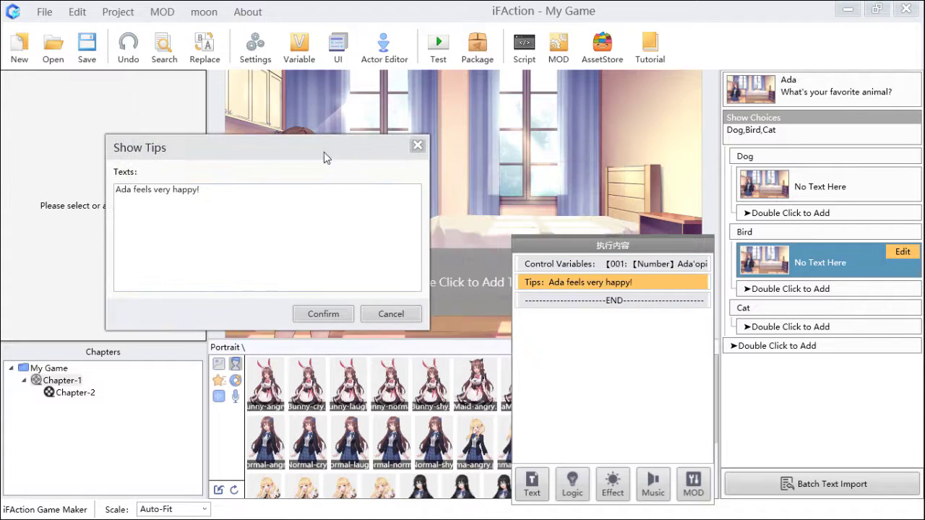
double_click(185, 189)
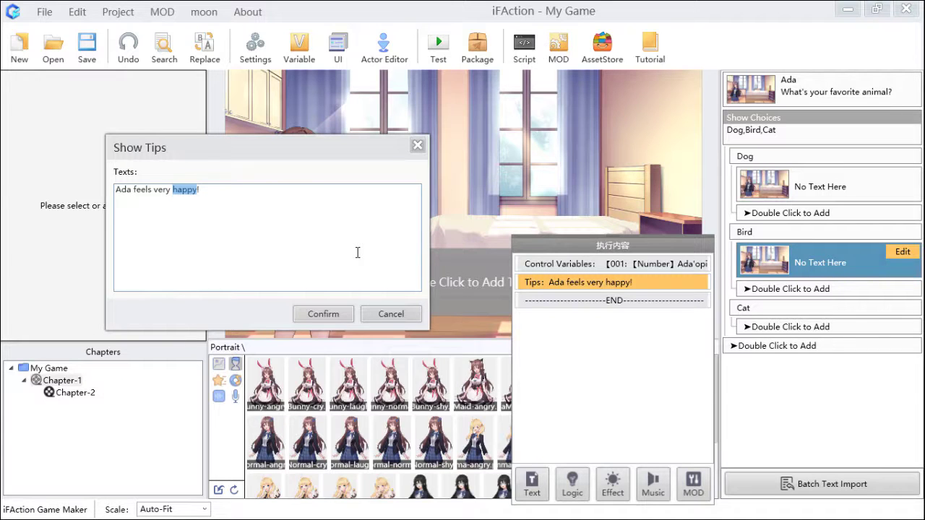
type("sad!")
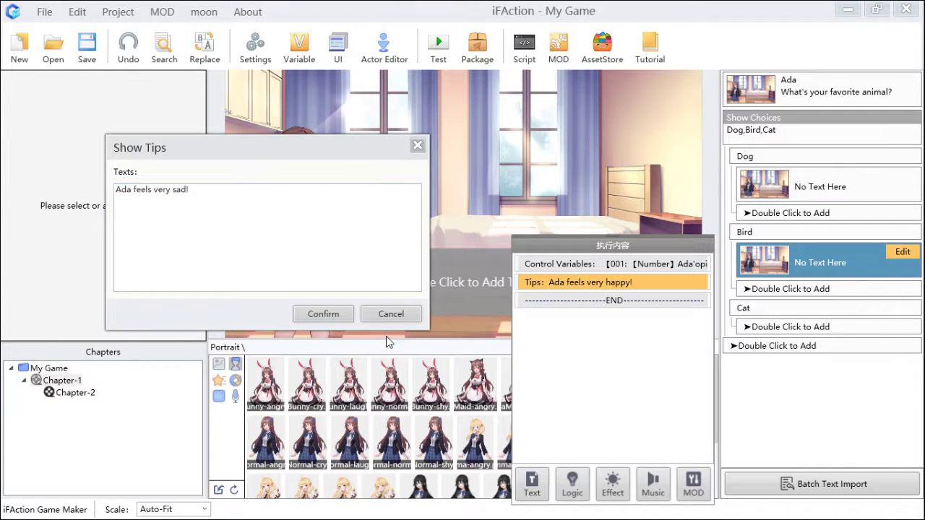
left_click(338, 309)
- Paste the copied Dog episode under the Cat choice and open its command list
left_click(792, 331)
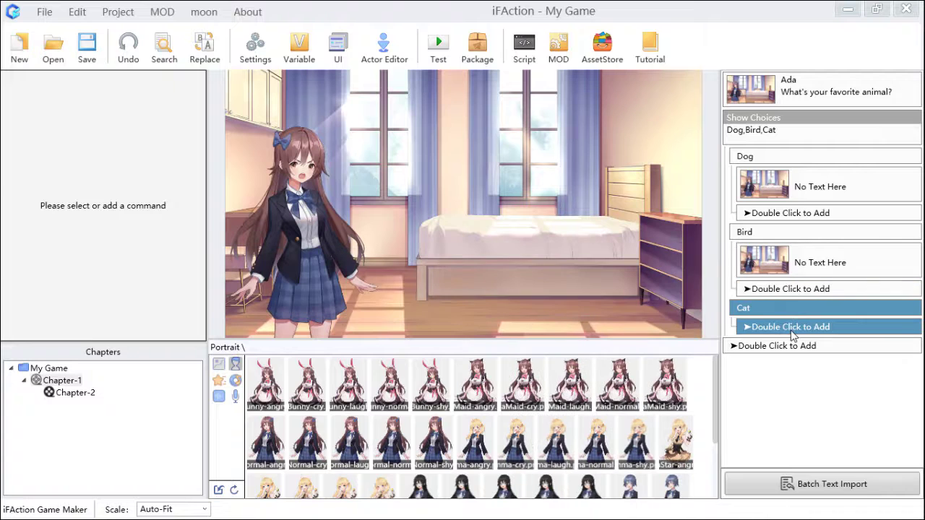
left_click(795, 260)
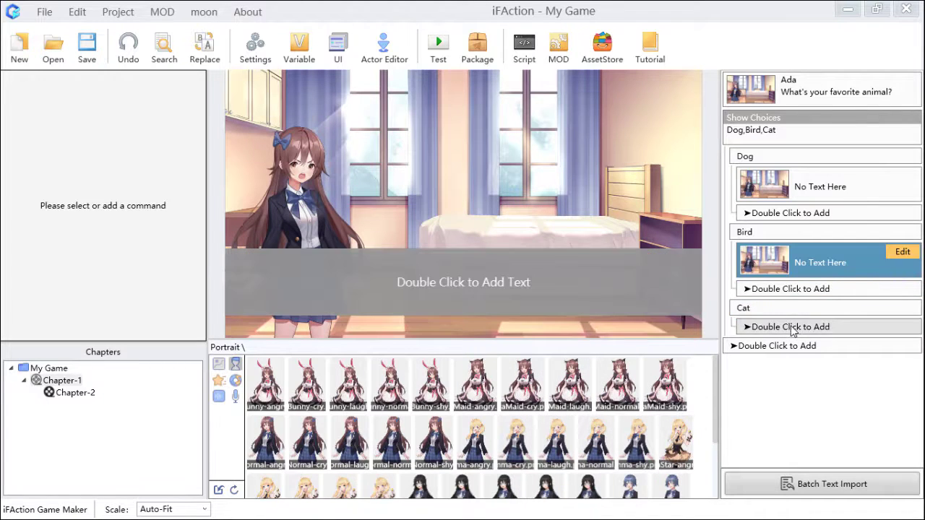
left_click(793, 329)
double_click(793, 329)
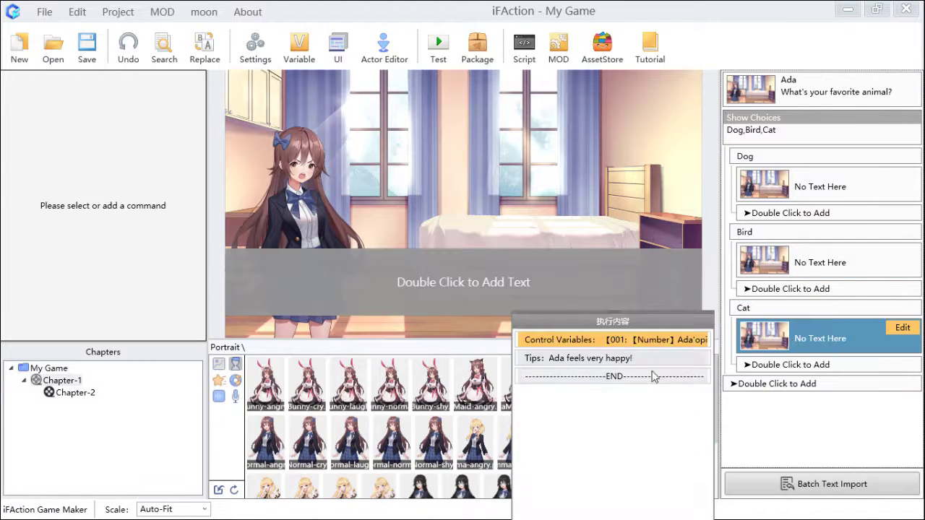
- Delete the Control Variables command from the Cat episode, leaving its settings as they are
double_click(612, 341)
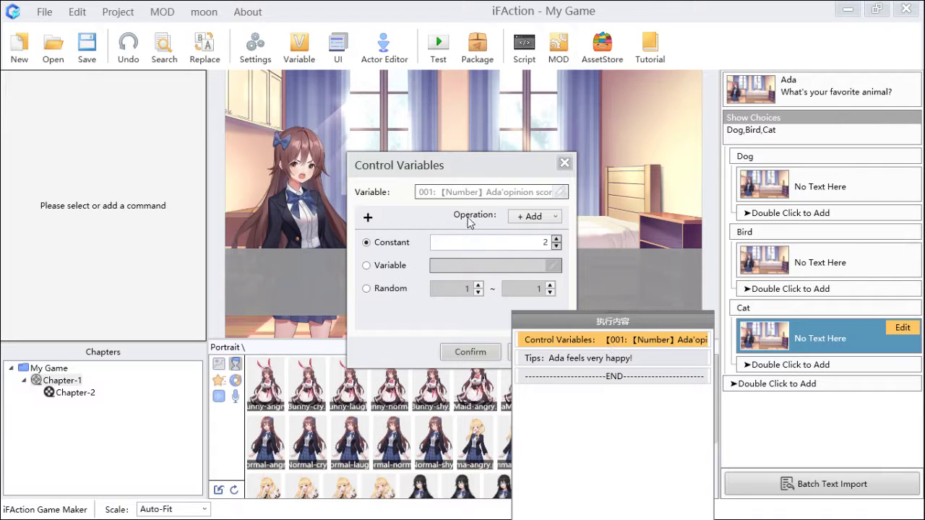
left_click_drag(520, 172, 353, 197)
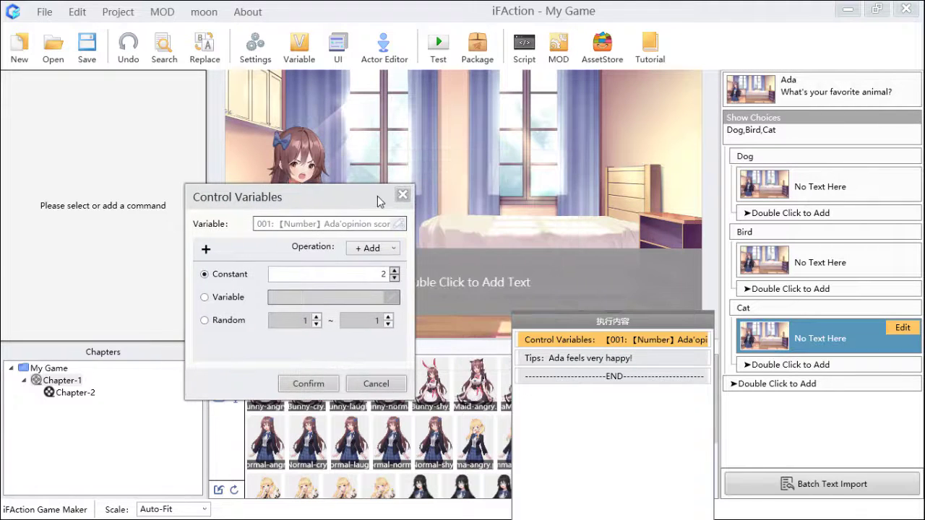
left_click(404, 194)
left_click(579, 360)
left_click(588, 340)
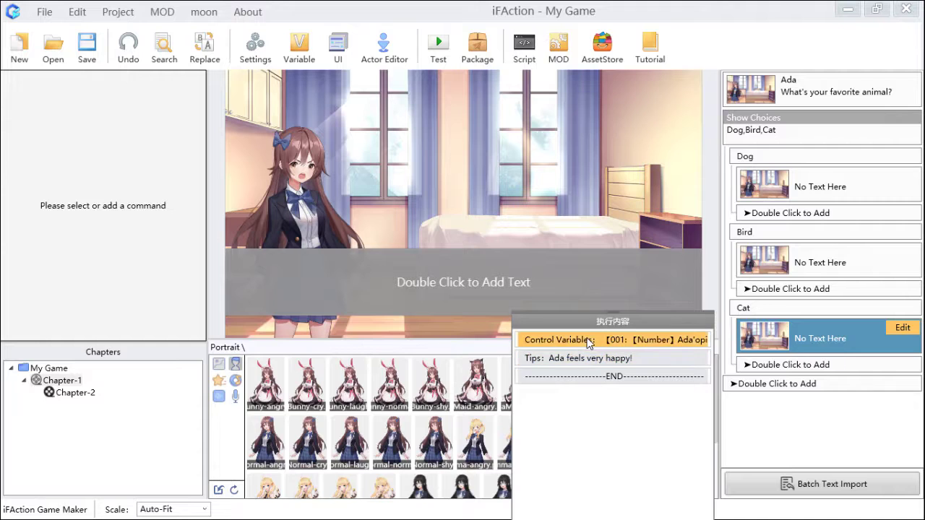
key("Delete")
- Replace the wording after "Ada" in the Cat episode's tip with "just smile"
double_click(596, 344)
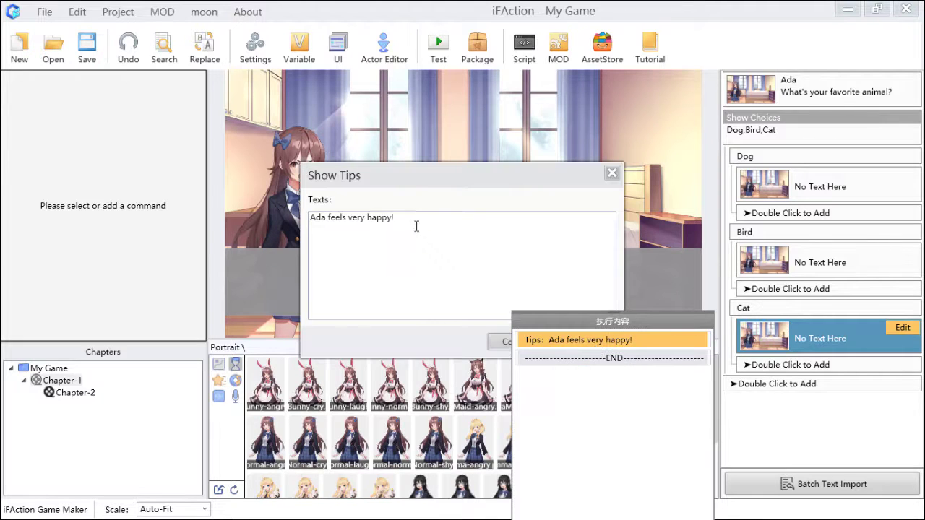
left_click_drag(393, 217, 331, 225)
type("just smile")
left_click(506, 343)
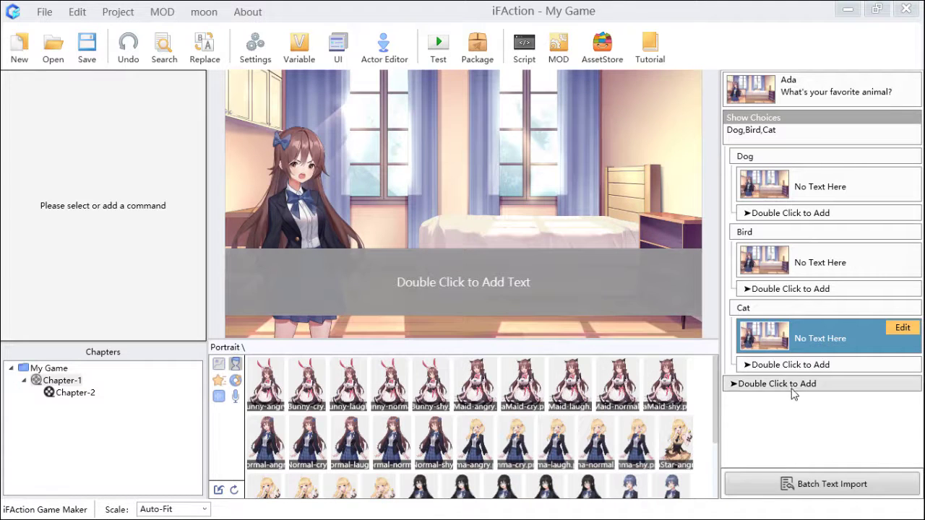
- Add a Story Episode after the whole Show Choices block
left_click(791, 133)
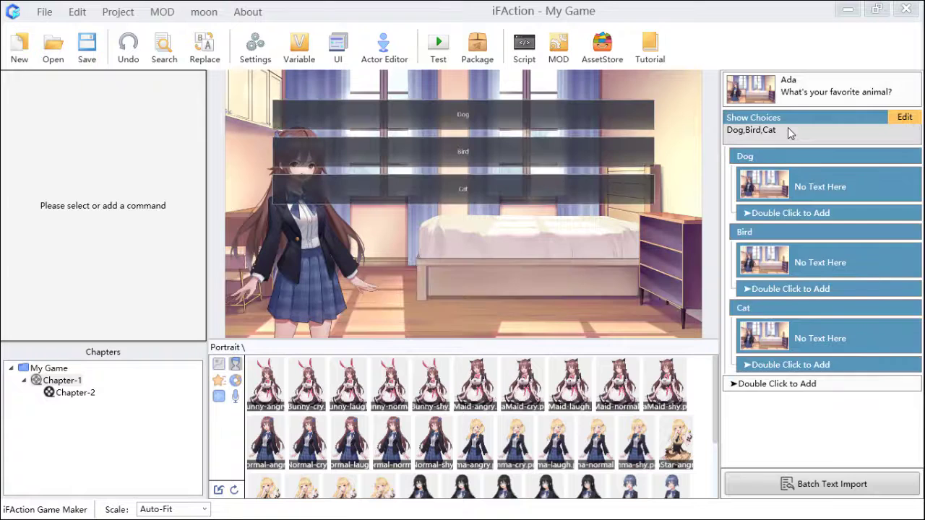
left_click(789, 389)
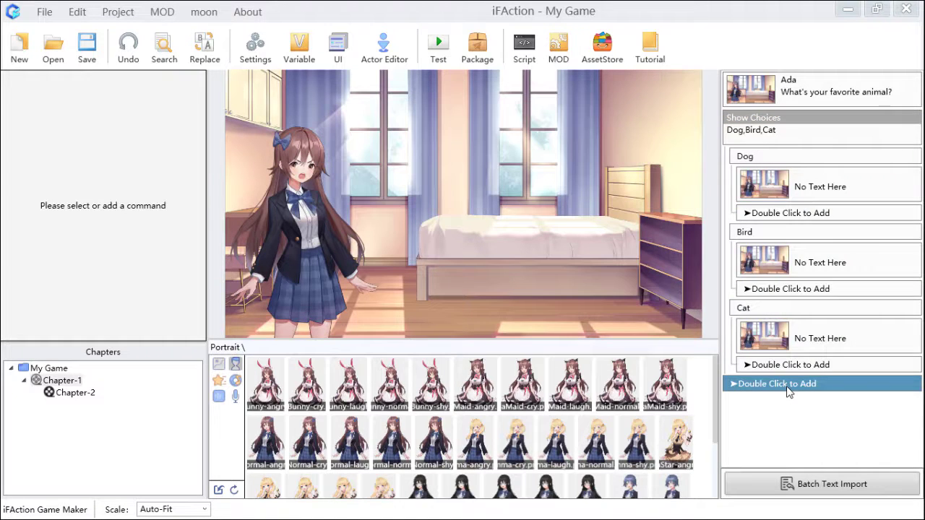
double_click(789, 389)
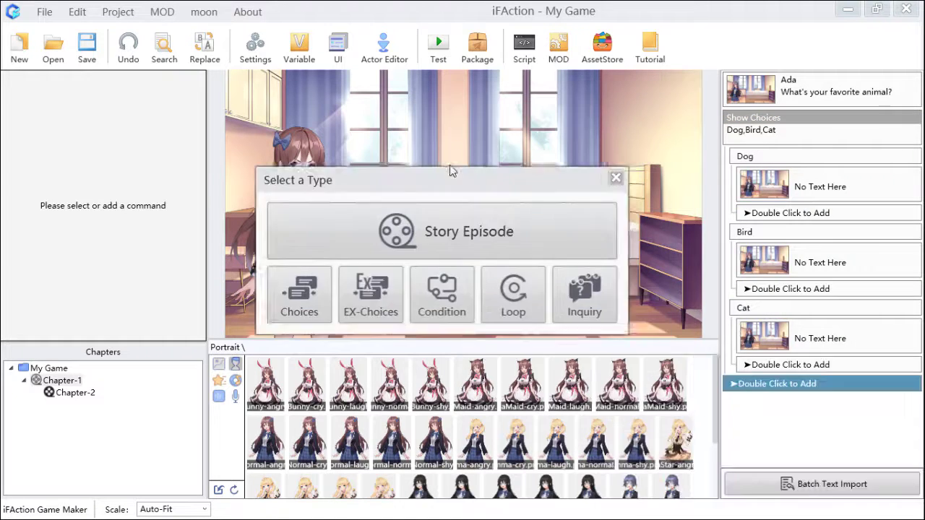
left_click(448, 230)
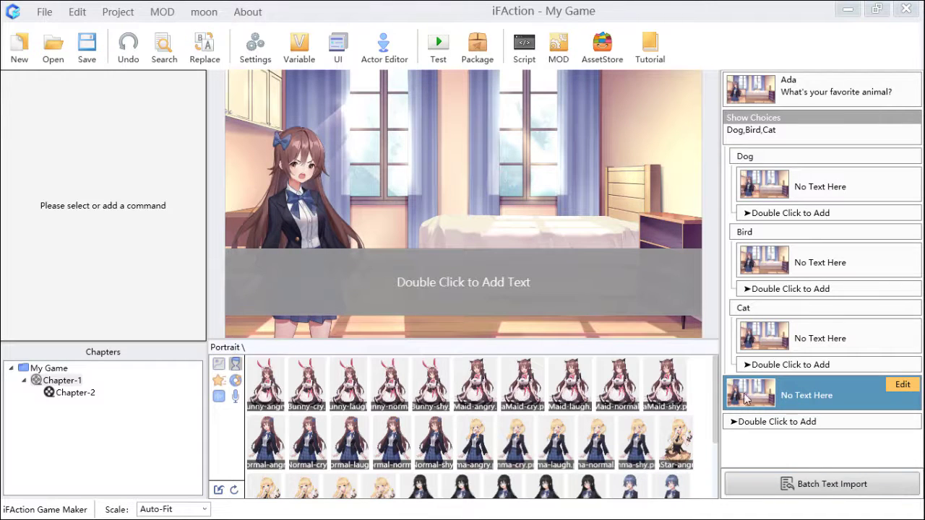
- Enter "Now, Ada's opinion score is \v[2]" as the text of the new episode after the choices
double_click(458, 288)
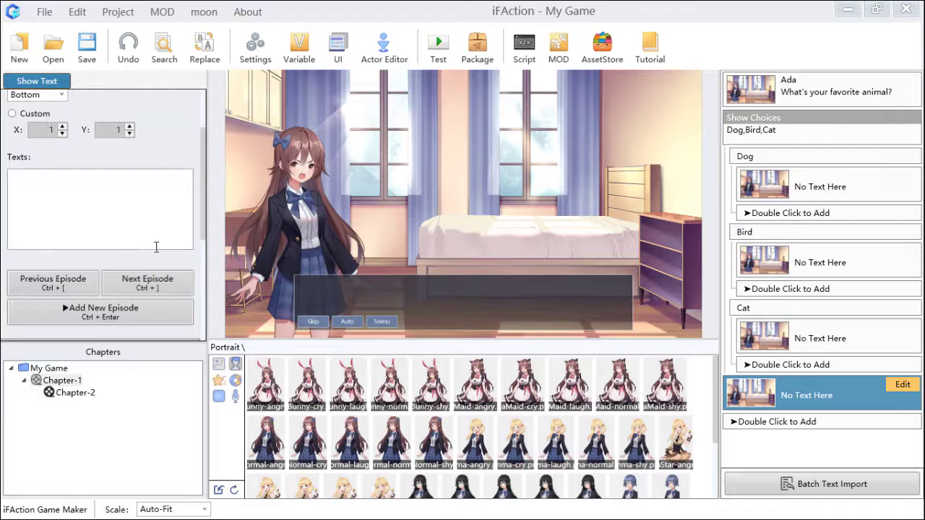
left_click(86, 199)
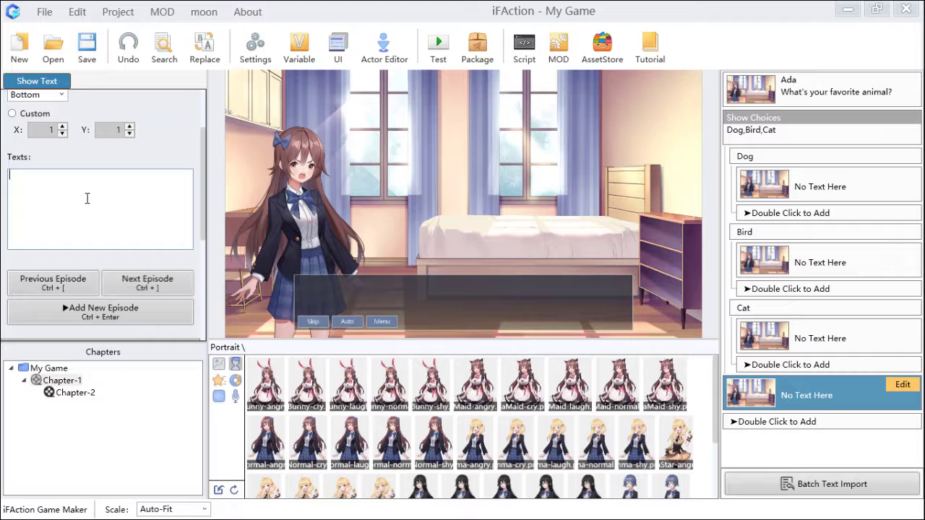
type("n")
type("oe")
type("Ad")
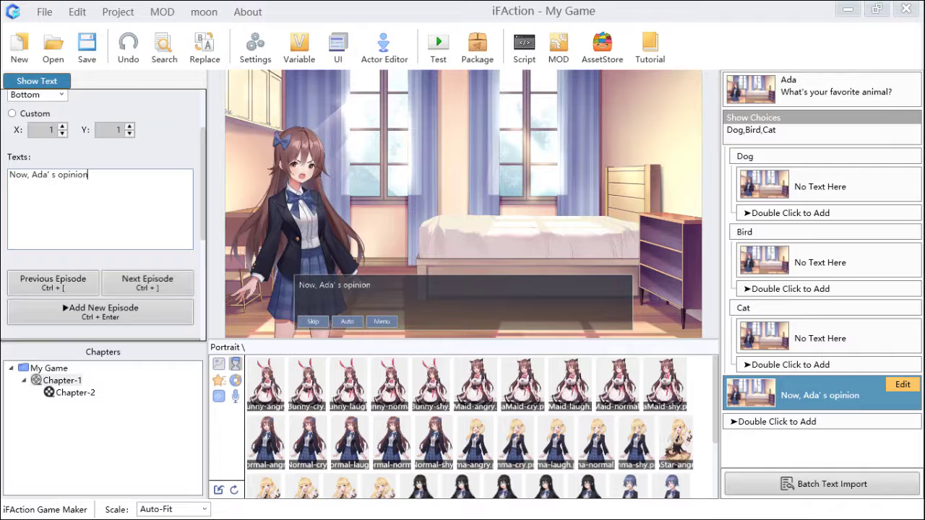
type("ore is \\v[")
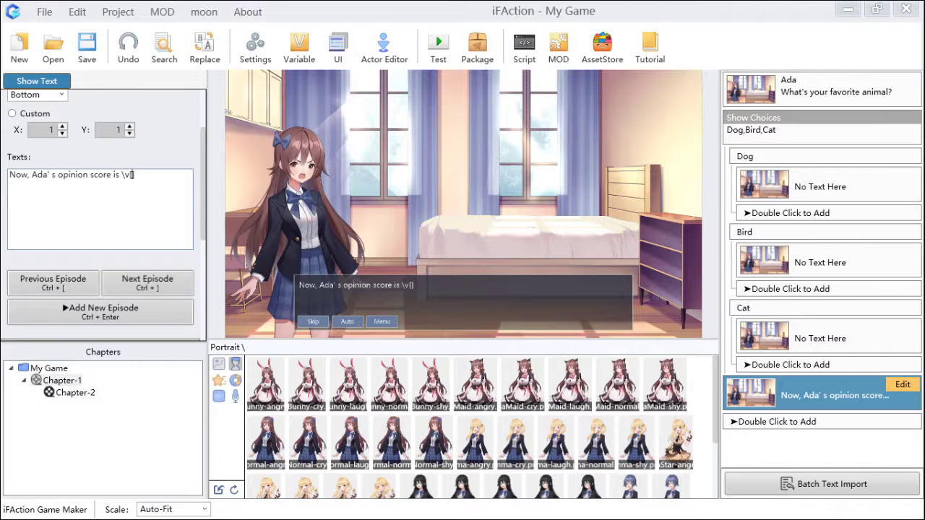
type("]")
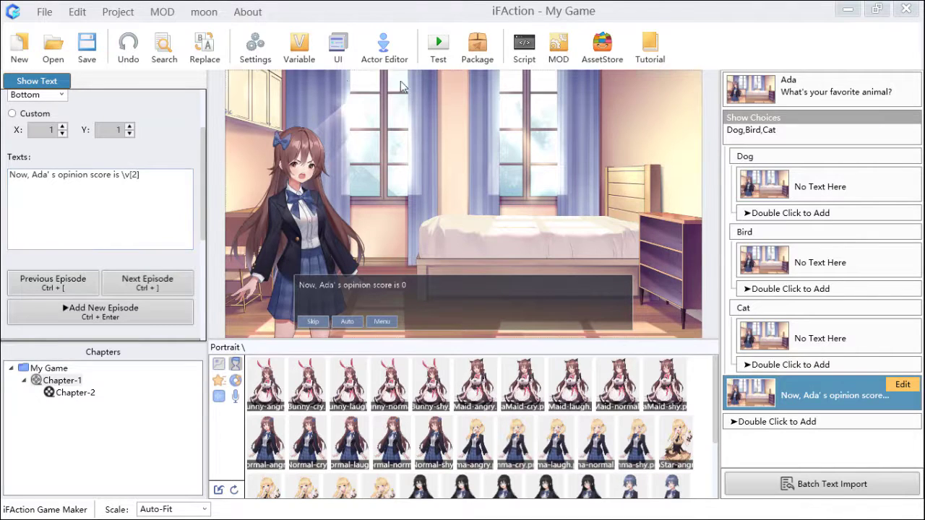
- Change the score text's variable code to \v[1] to match the Ada's opinion score entry in the variable list, and save the project
left_click(302, 48)
left_click_drag(423, 119, 393, 127)
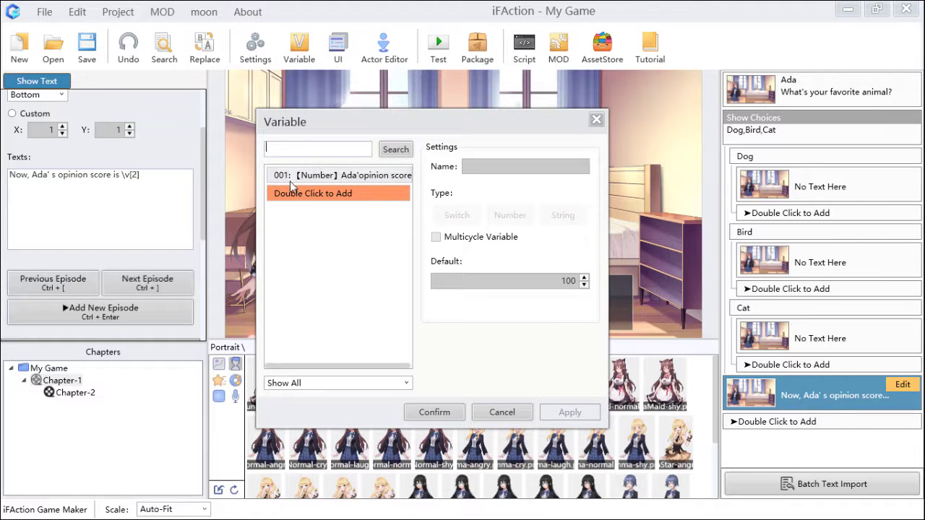
left_click(307, 180)
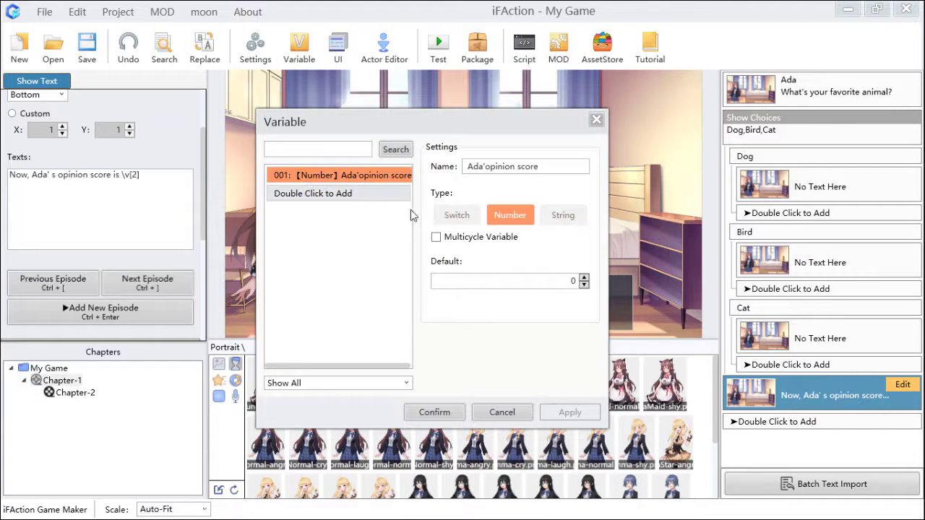
left_click(596, 119)
left_click_drag(138, 175, 132, 175)
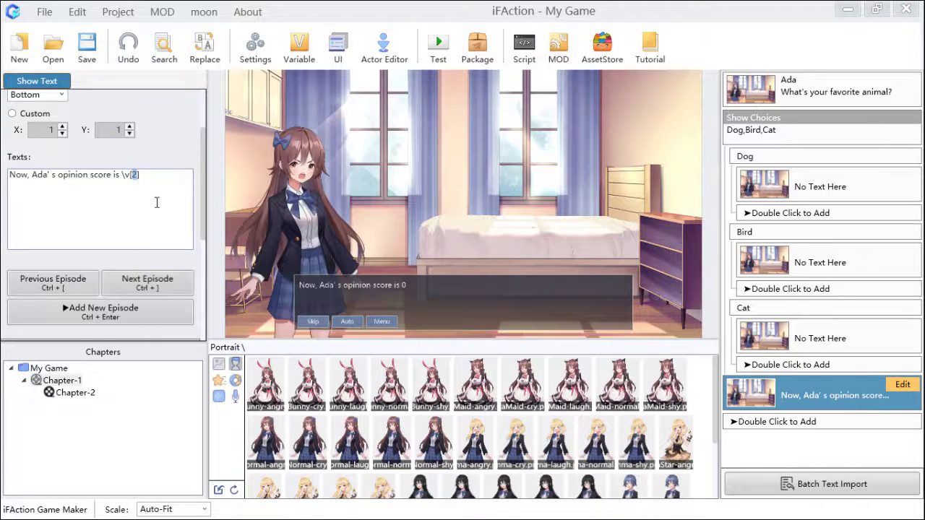
type("1")
left_click(265, 200)
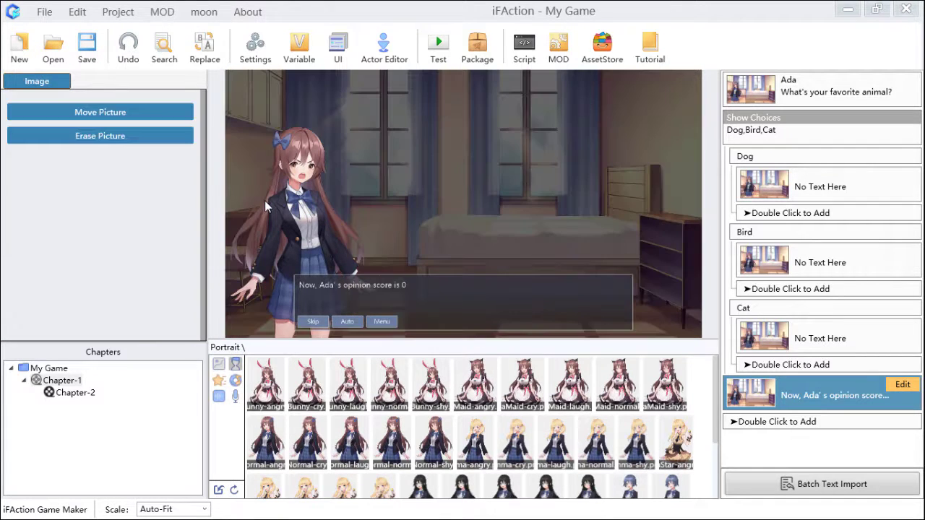
left_click(800, 352)
left_click(806, 397)
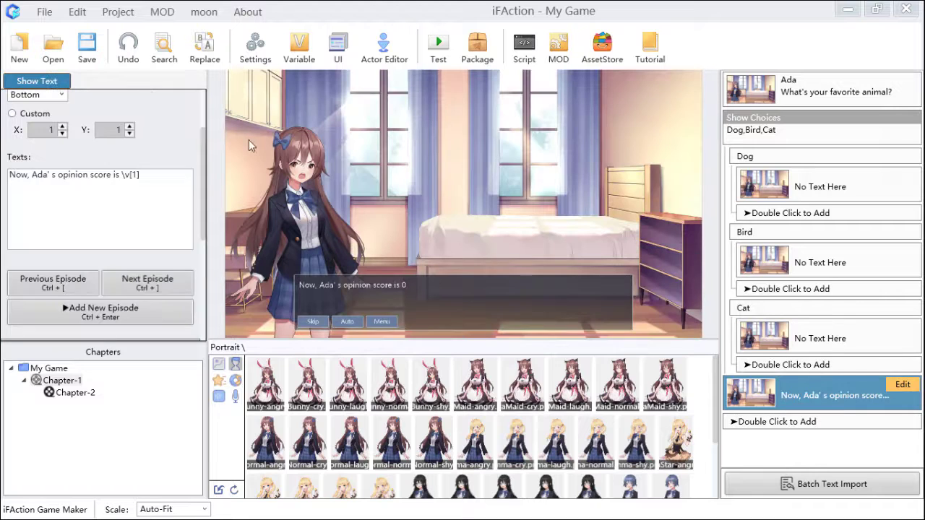
left_click(91, 52)
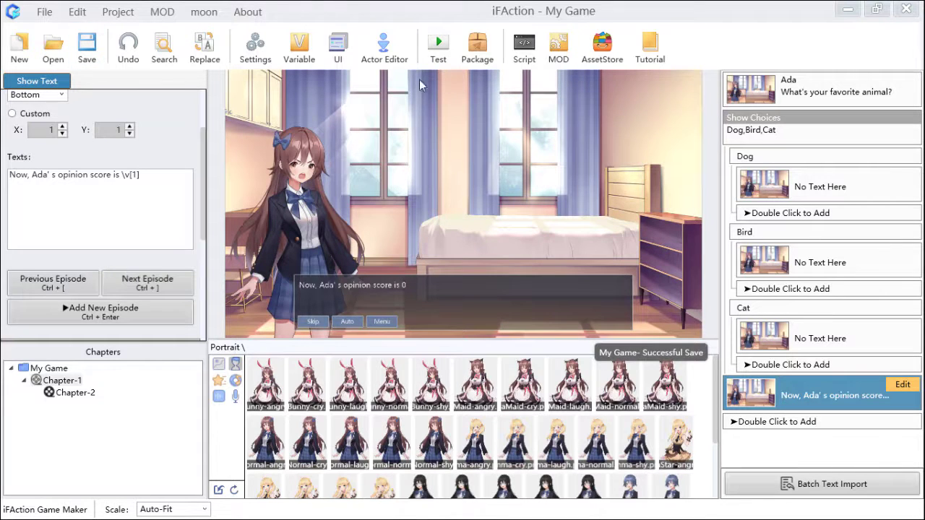
- Test-run the project, start a new game to check its opening chapter, and close the test window
left_click(439, 44)
left_click(468, 52)
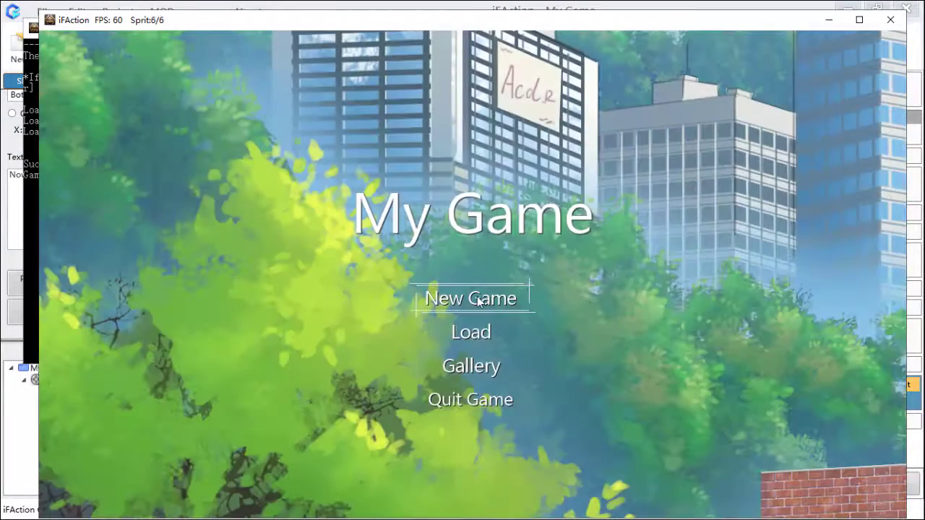
left_click(478, 301)
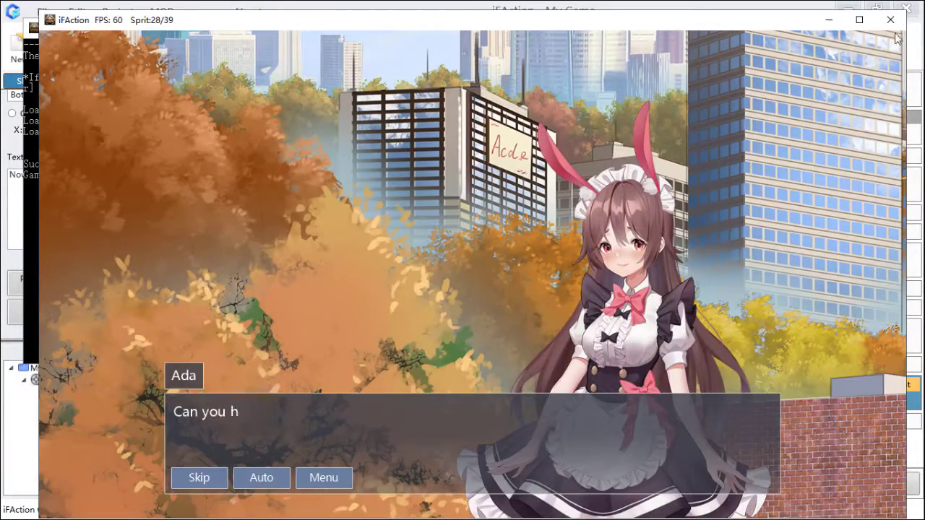
left_click(890, 19)
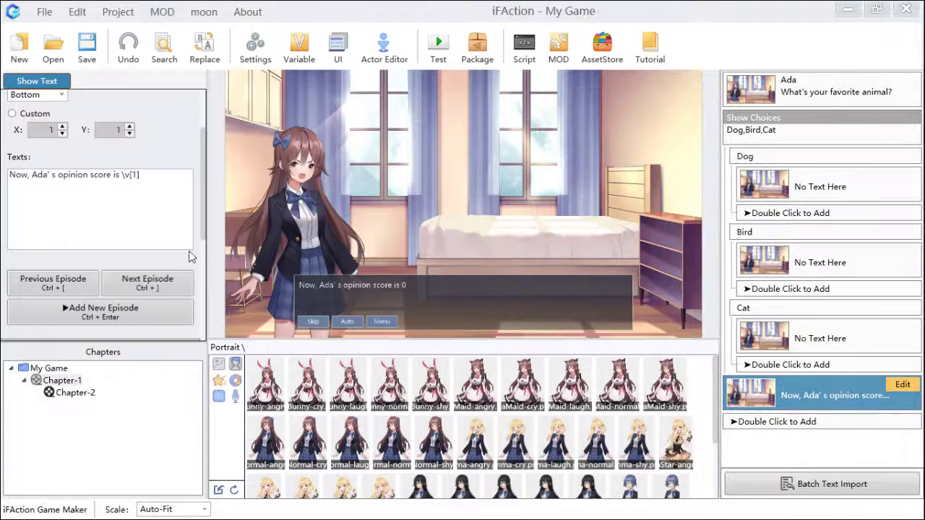
- Set Chapter-1 as the start chapter of the game
left_click(72, 383)
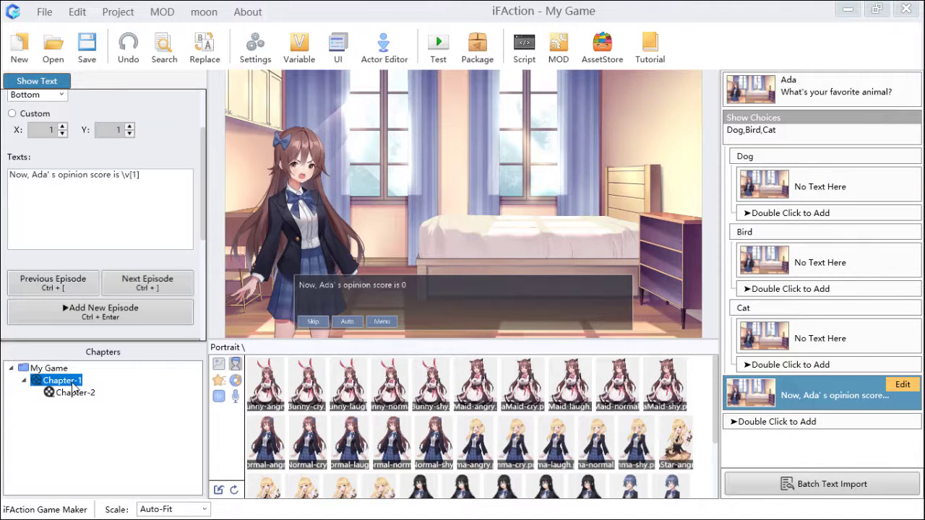
right_click(75, 383)
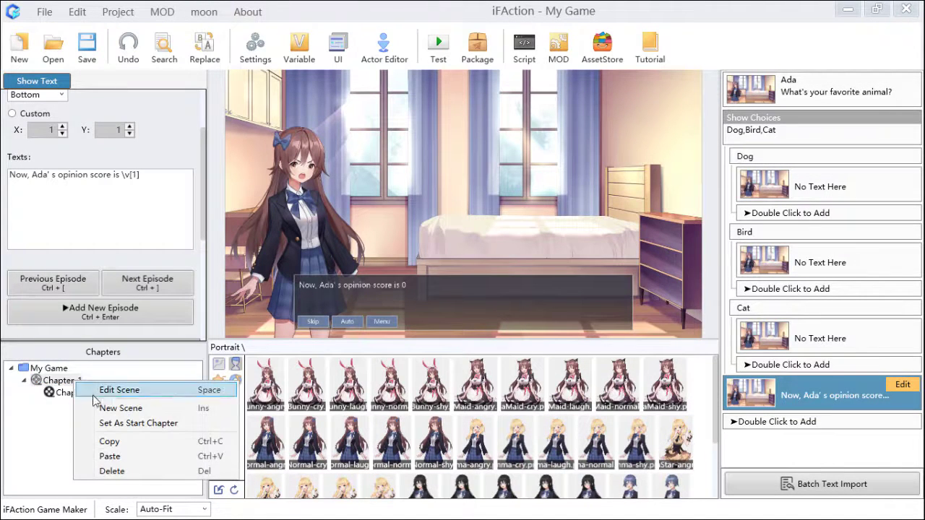
left_click(142, 423)
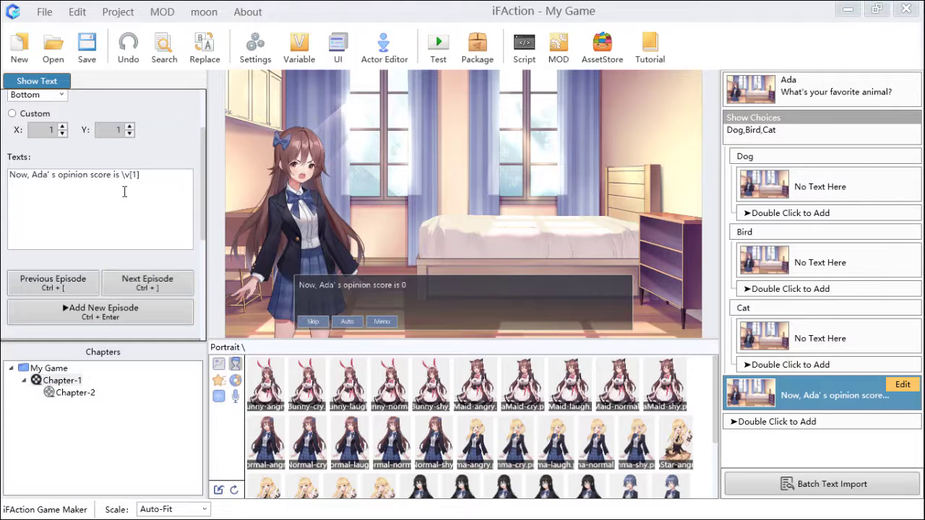
- Test-run a new game up to the Dog, Bird and Cat choices, and close the test window
left_click(439, 51)
left_click(460, 51)
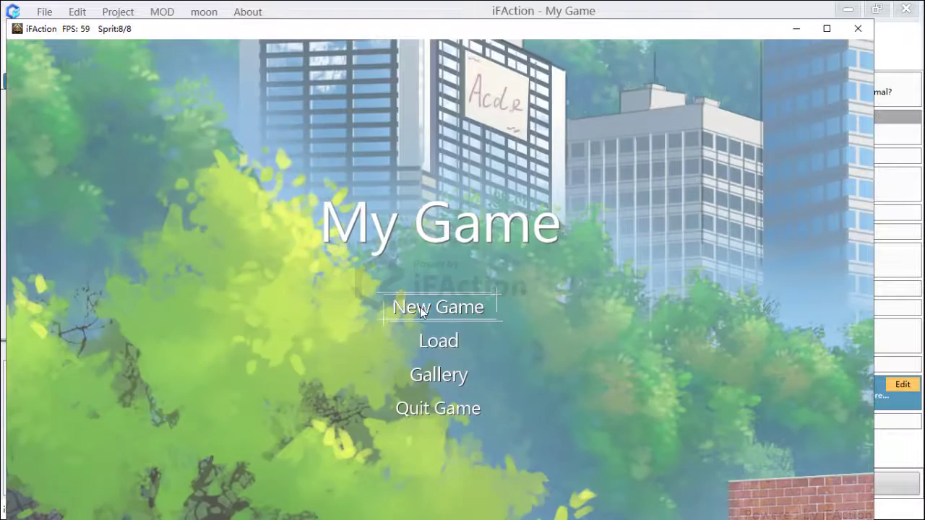
left_click(421, 307)
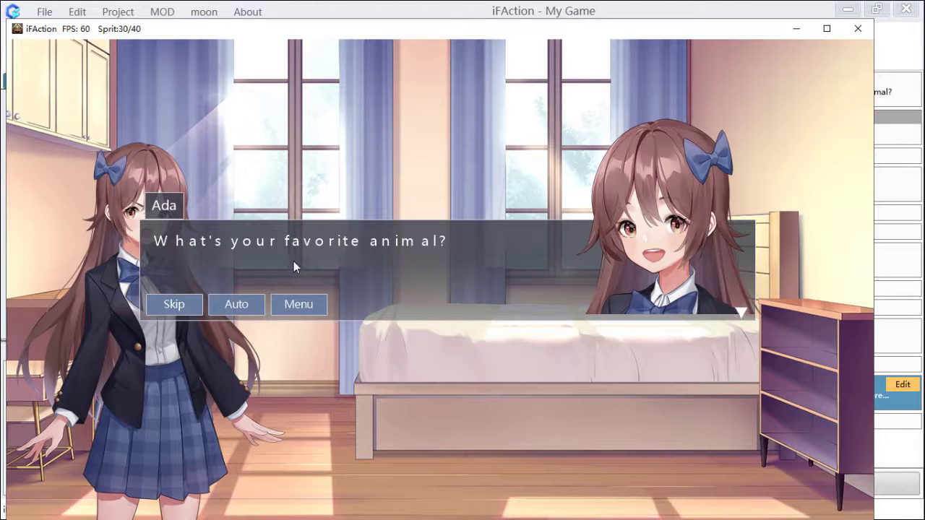
left_click(456, 359)
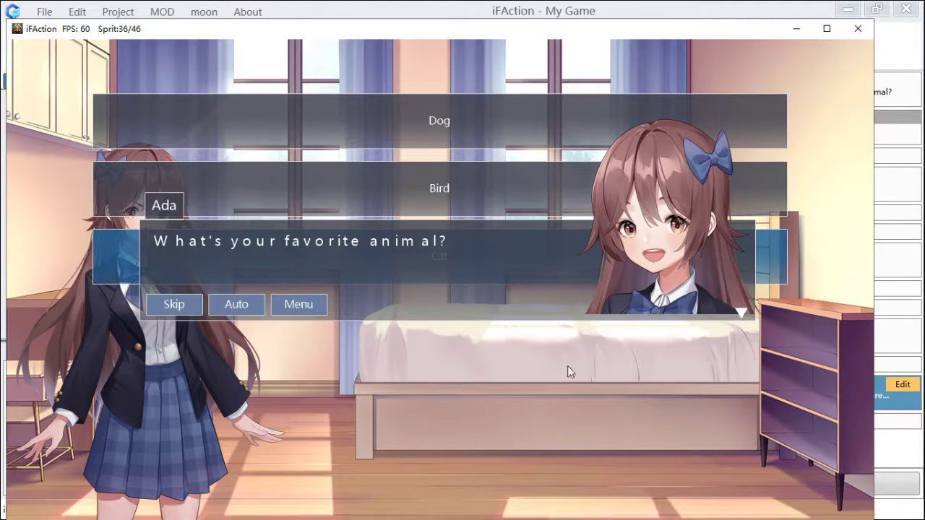
left_click(861, 32)
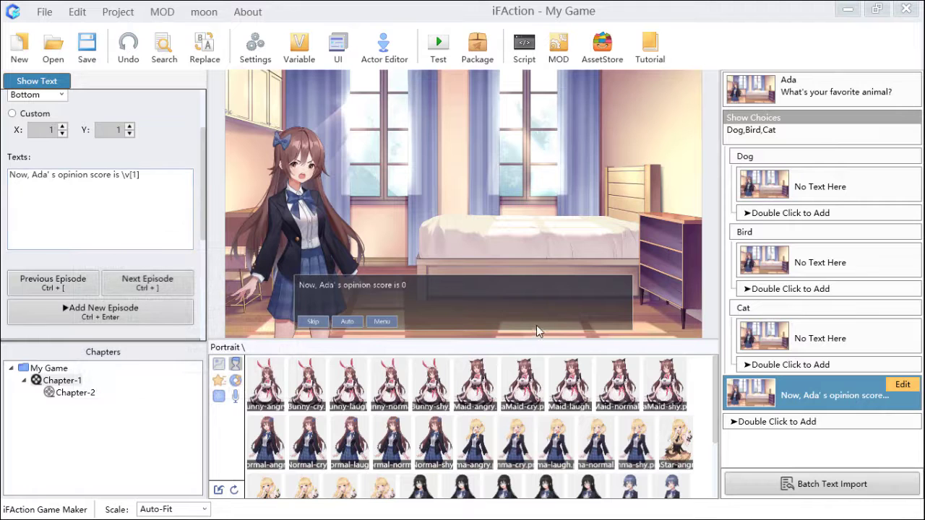
- Set the text position of Ada's "What's your favorite animal?" episode to Simple, Bottom, and save the project
left_click(812, 97)
left_click(808, 121)
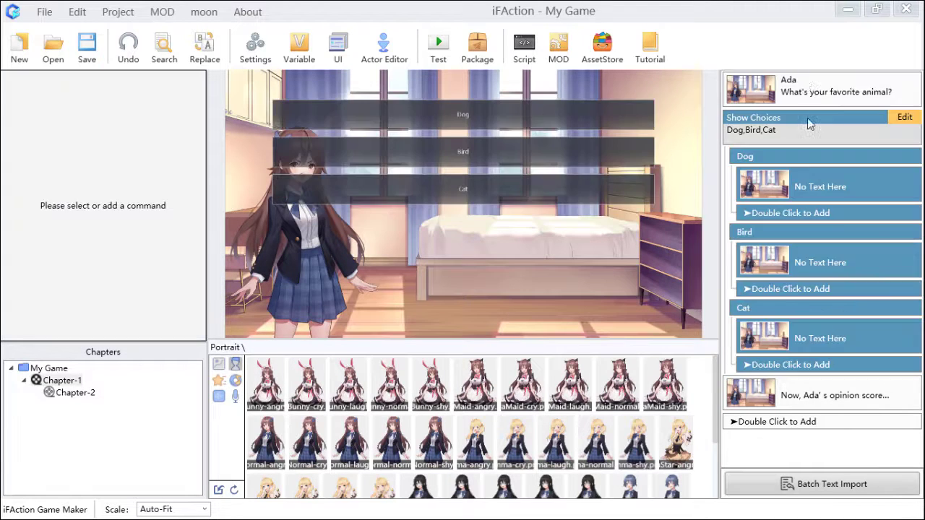
left_click(809, 83)
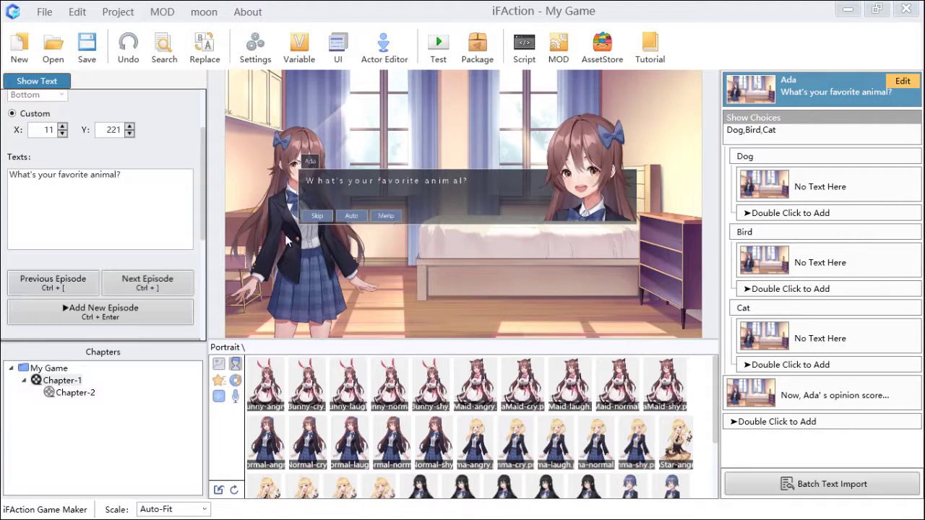
scroll(94, 216, "up", 2)
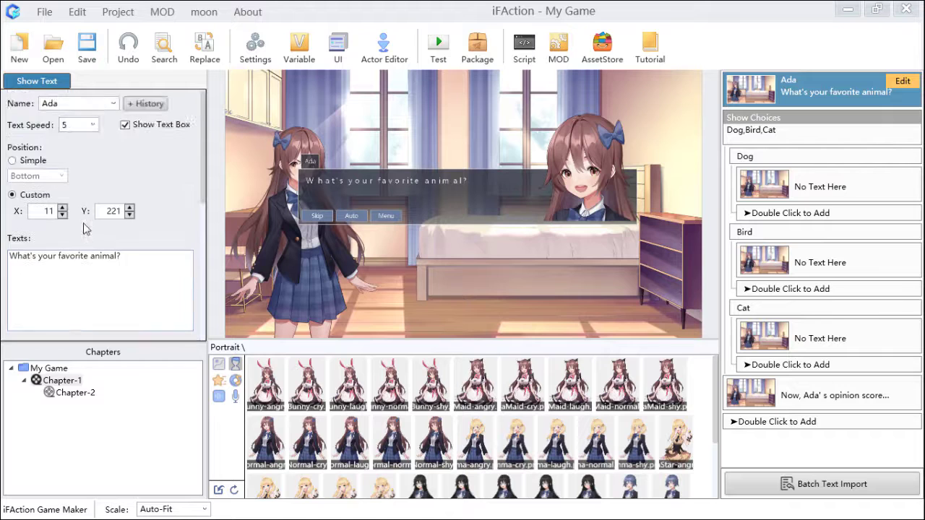
left_click(26, 161)
left_click(87, 45)
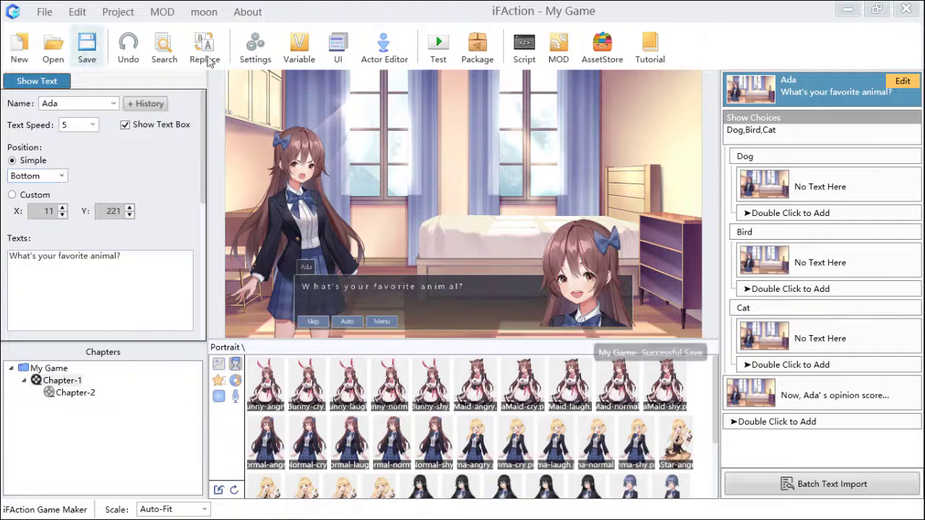
- Test-run a new game and answer the favorite-animal question with Dog to check the opinion score
left_click(438, 43)
left_click(468, 53)
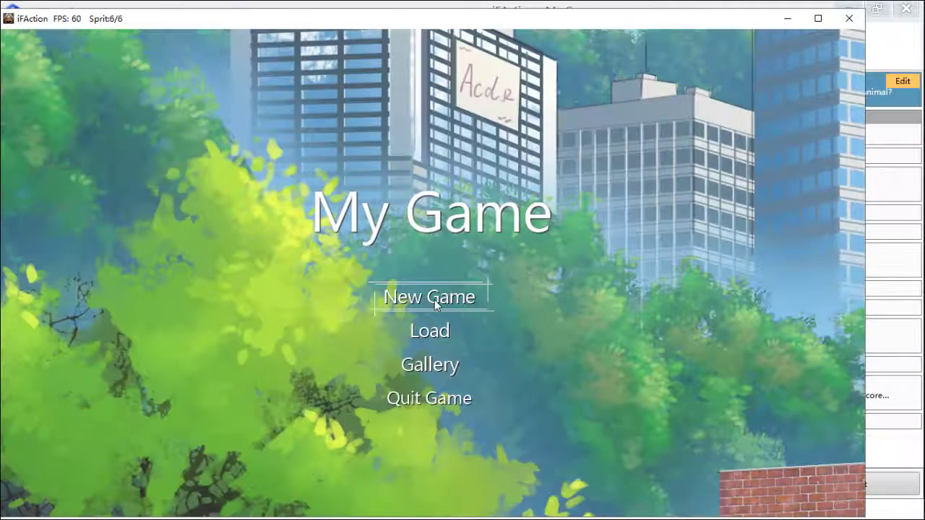
left_click(434, 299)
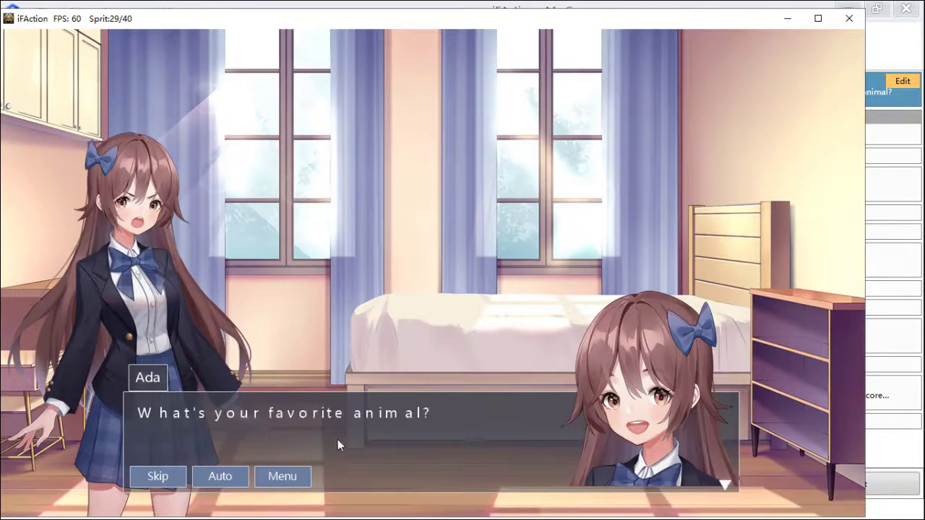
left_click(456, 446)
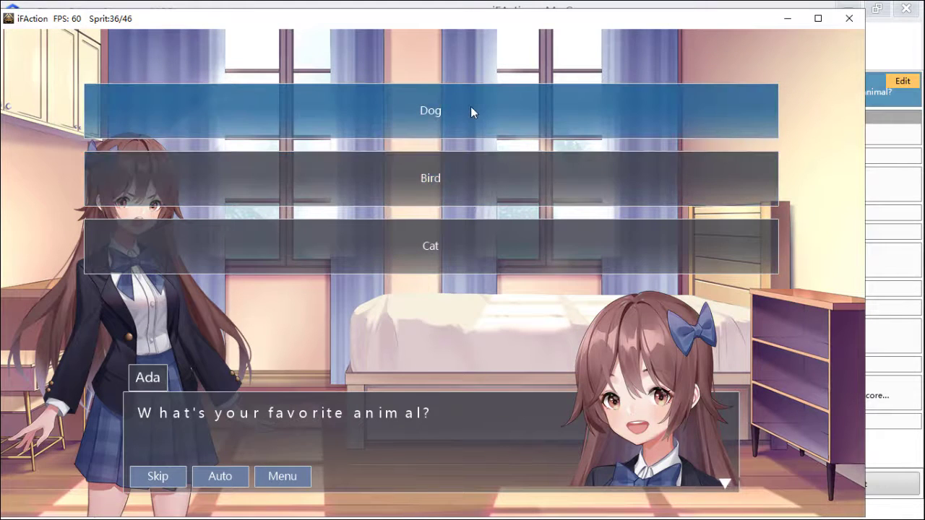
left_click(482, 115)
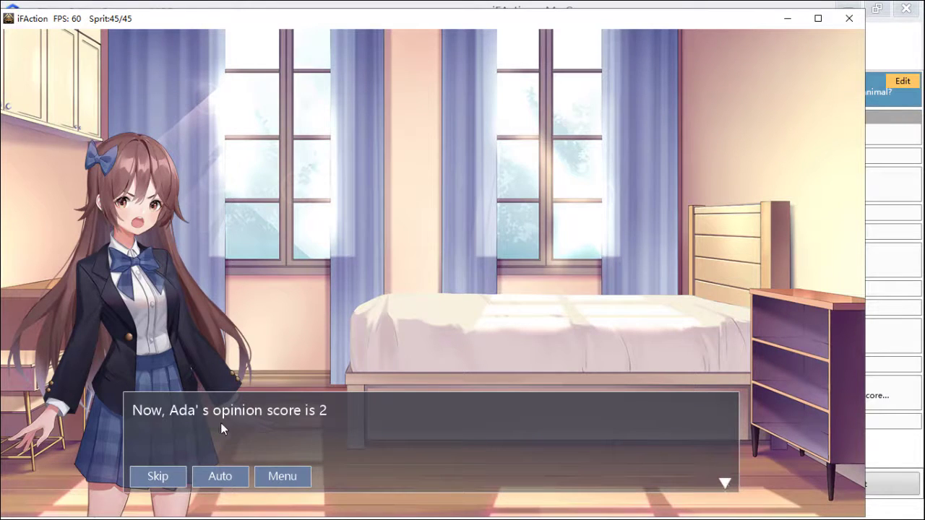
- Return the running game to its title, start a new game, and answer with Bird to check the opinion score
left_click(273, 480)
left_click(82, 407)
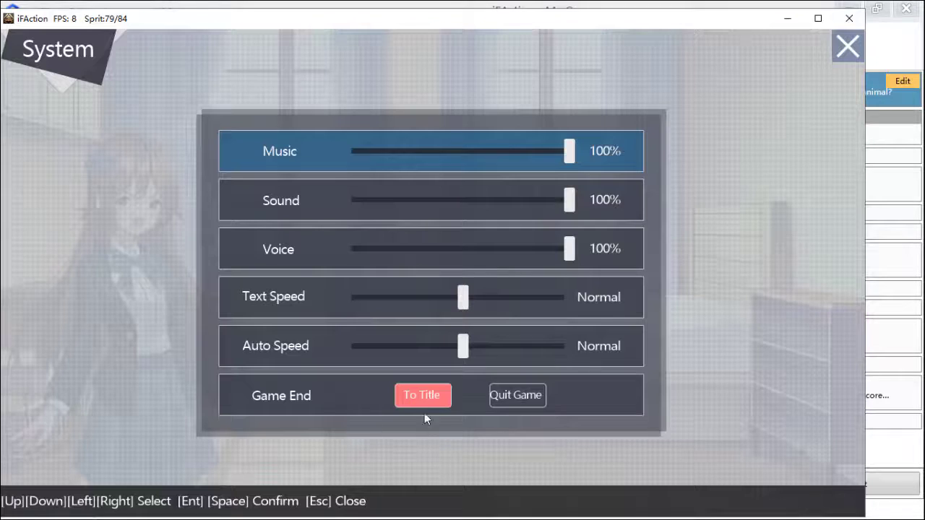
left_click(428, 398)
left_click(372, 353)
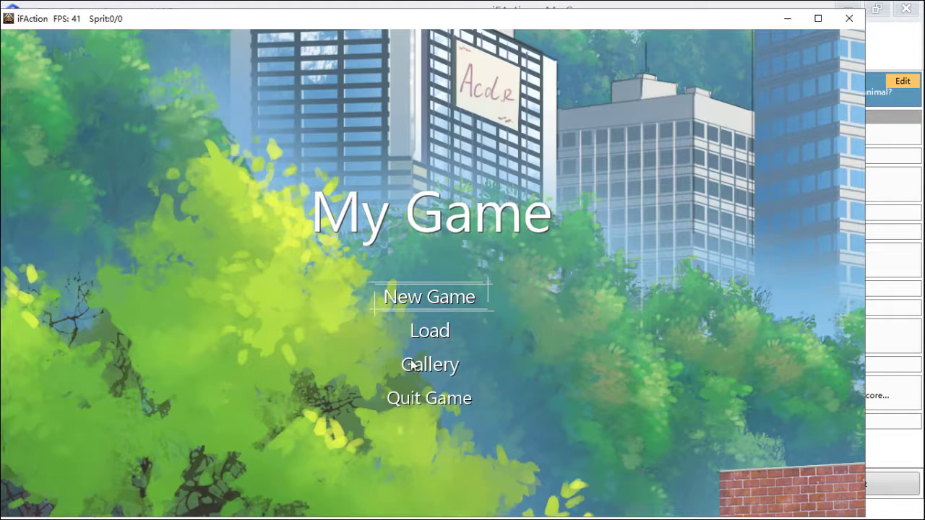
left_click(424, 296)
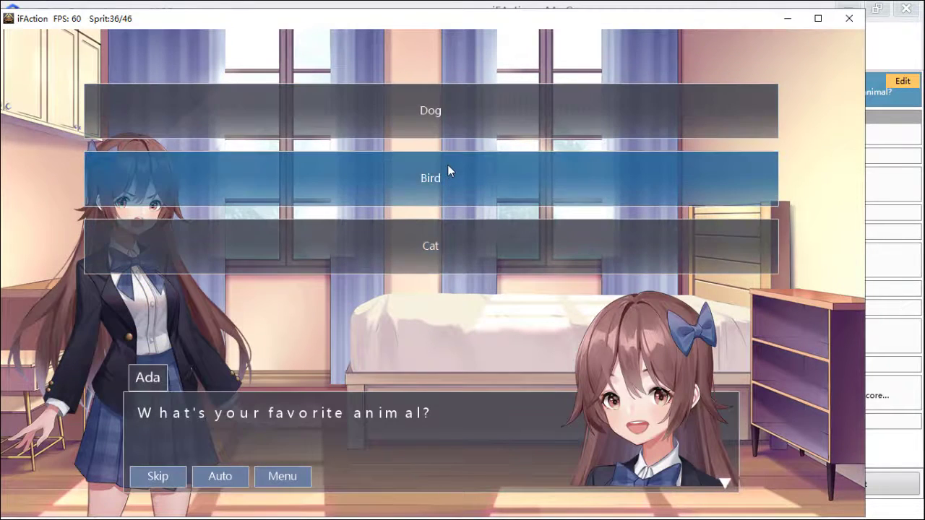
left_click(448, 166)
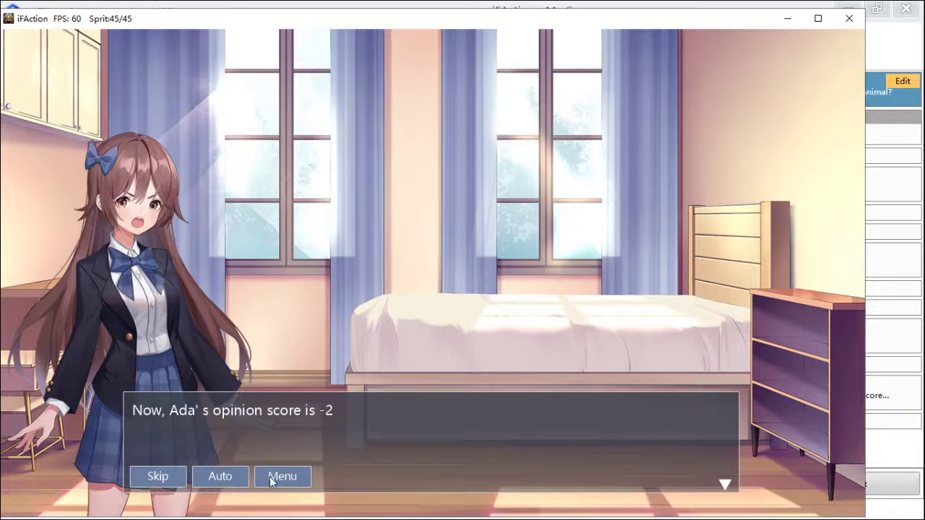
- Return the running game to its title, start a new game, answer with Cat to check the opinion score, and close the test window
left_click(295, 477)
left_click(101, 409)
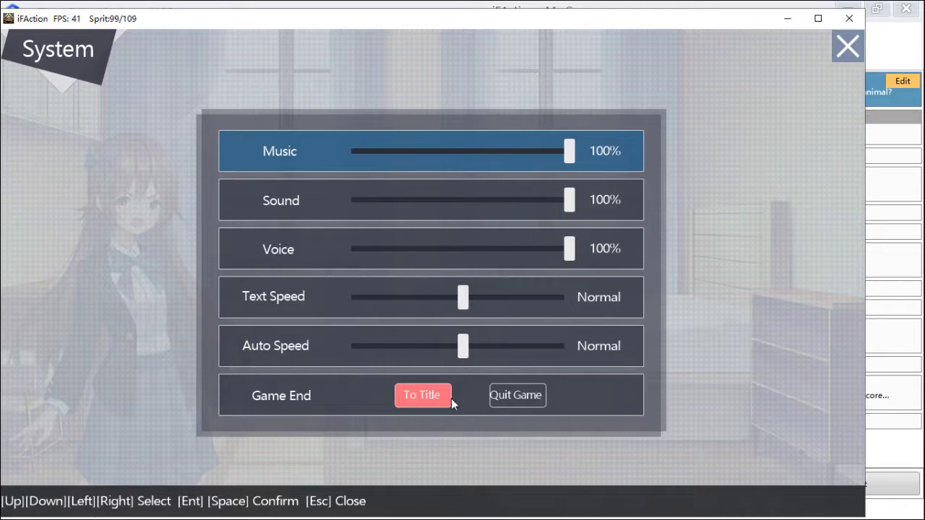
left_click(422, 397)
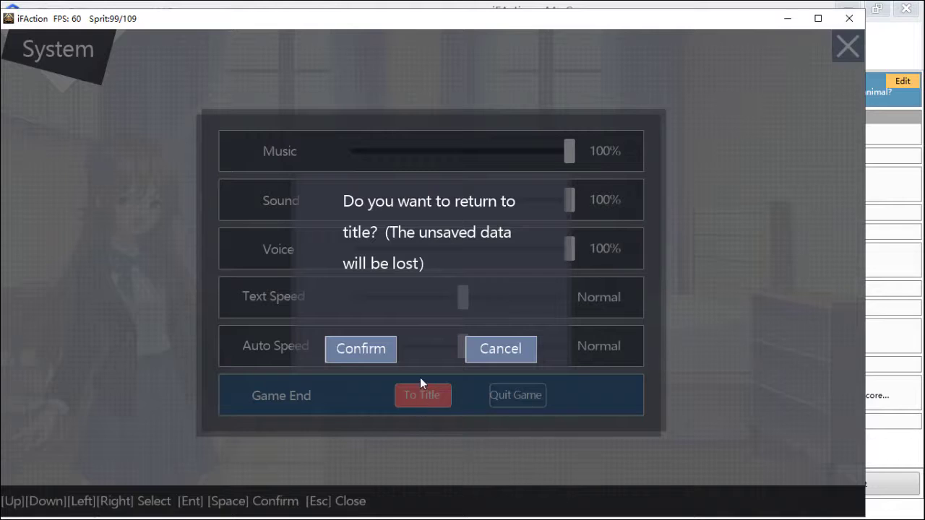
left_click(381, 349)
left_click(449, 297)
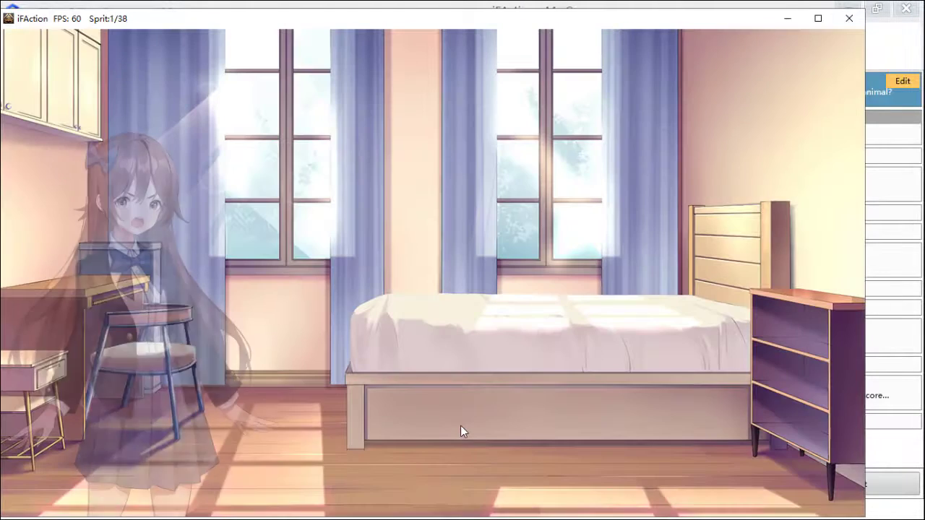
left_click(443, 241)
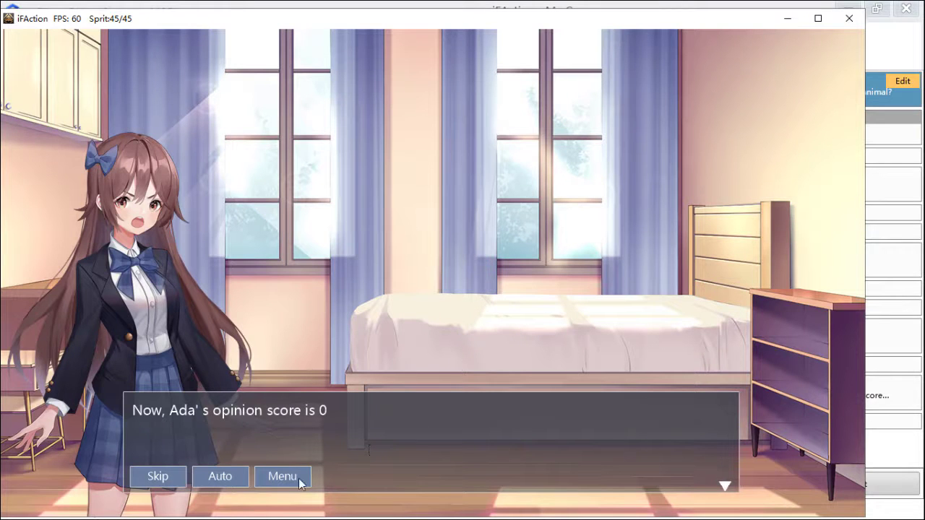
left_click(847, 20)
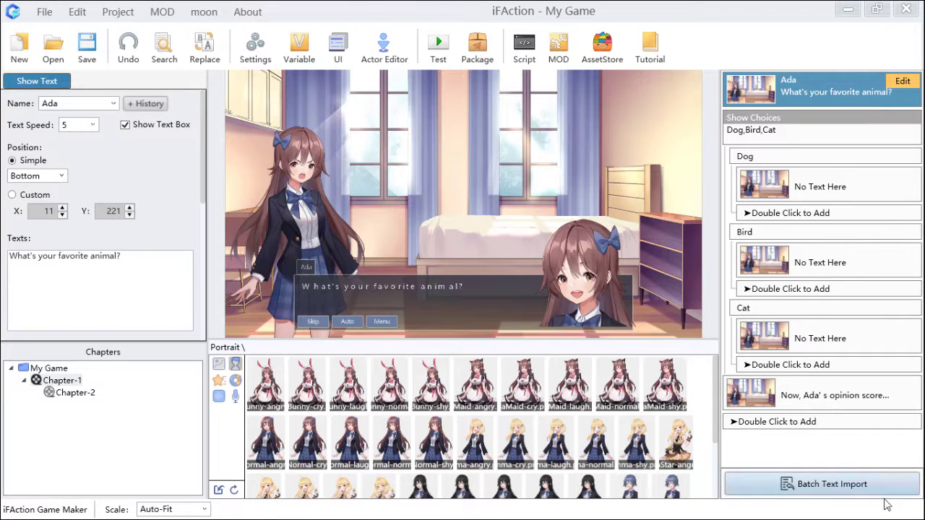
- Add a new story episode at the end of the chapter, after the opinion score episode
left_click(771, 425)
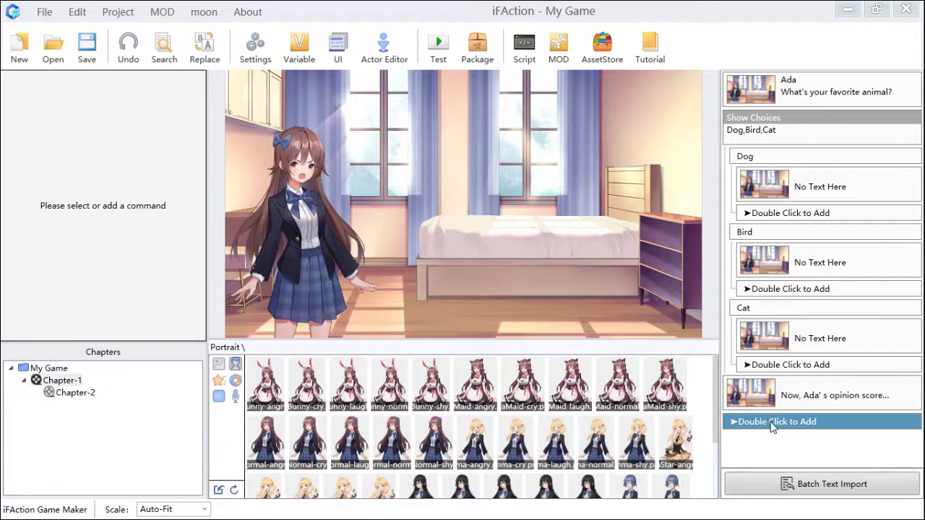
double_click(771, 425)
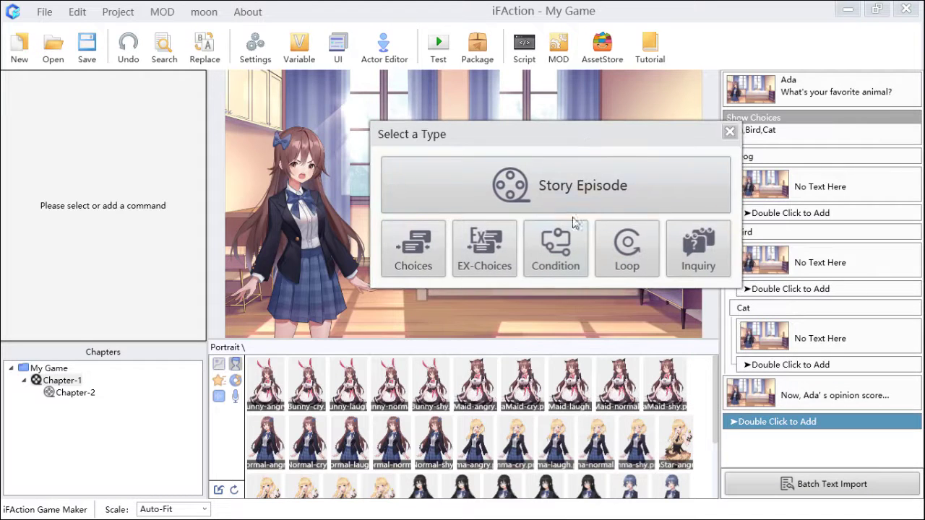
left_click(473, 269)
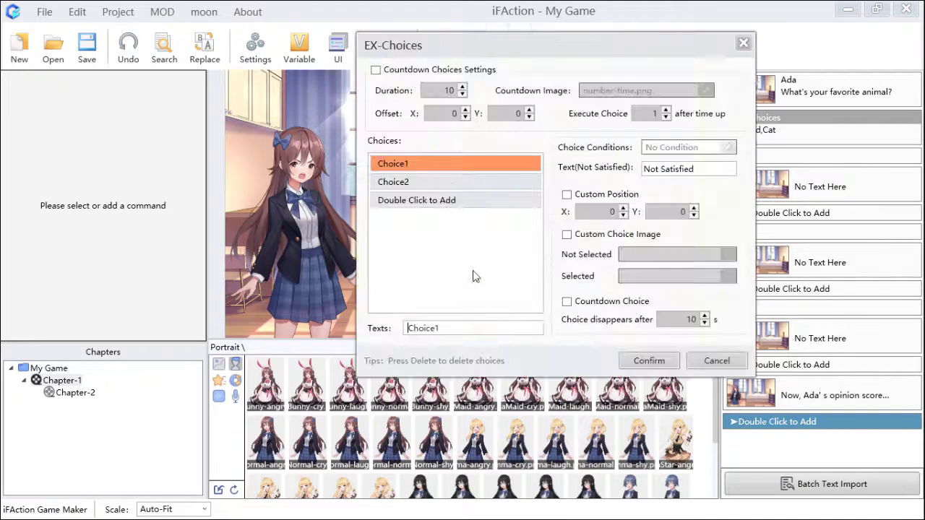
left_click(742, 43)
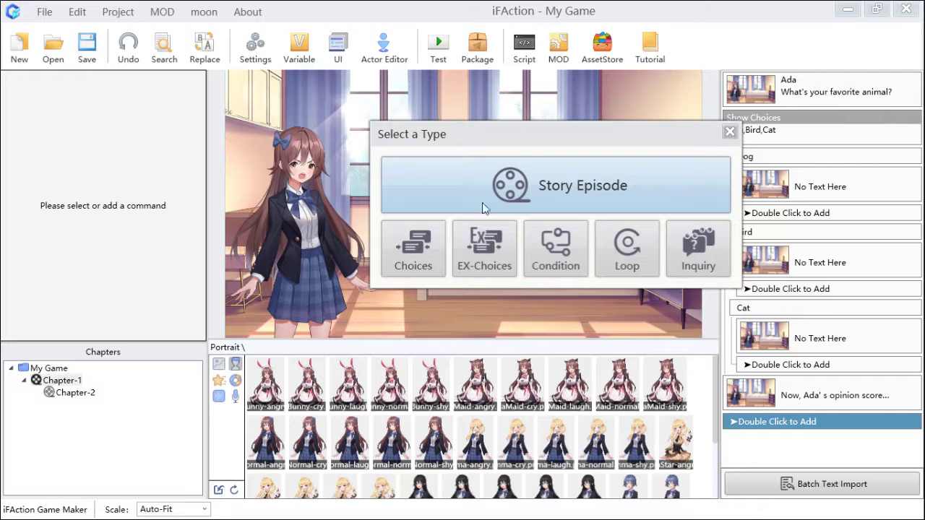
left_click(508, 197)
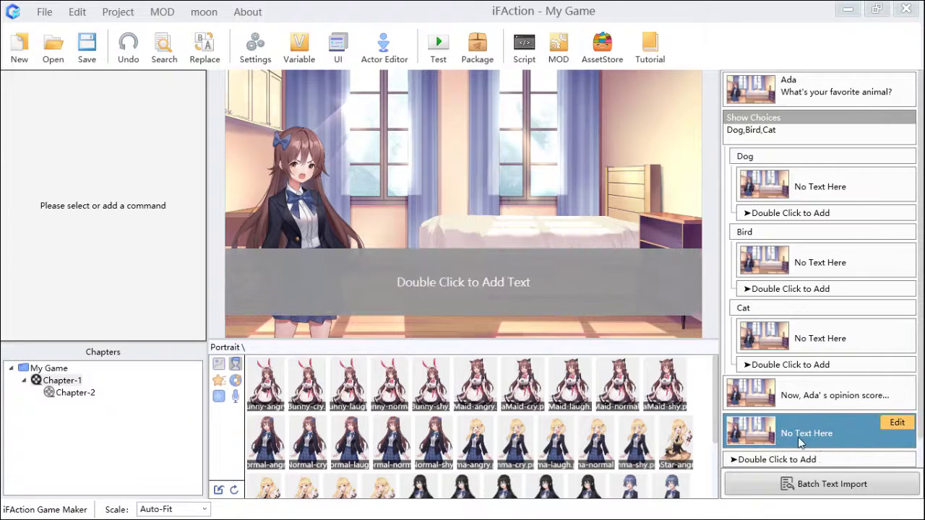
scroll(742, 433, "down", 1)
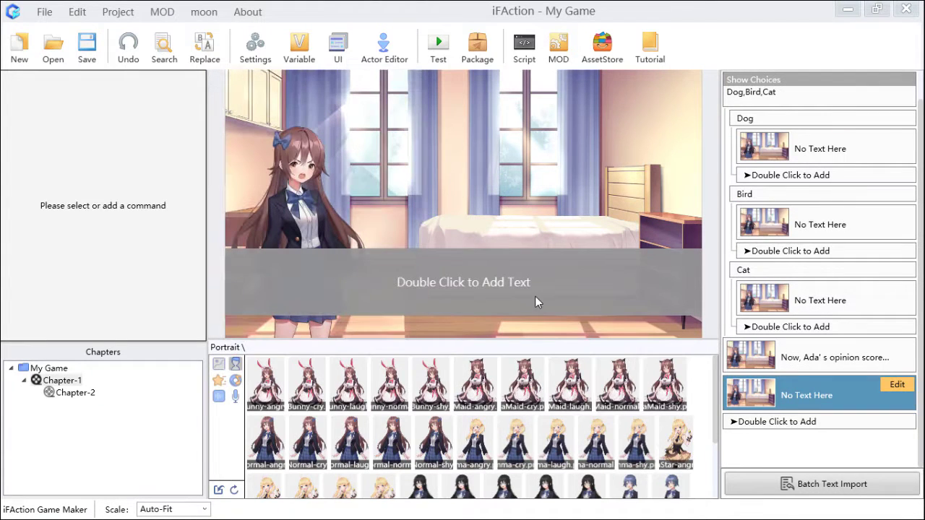
- Give the new story episode a text with the name Ada and the line "Do you want to be my boyfriend?"
double_click(535, 295)
left_click(113, 103)
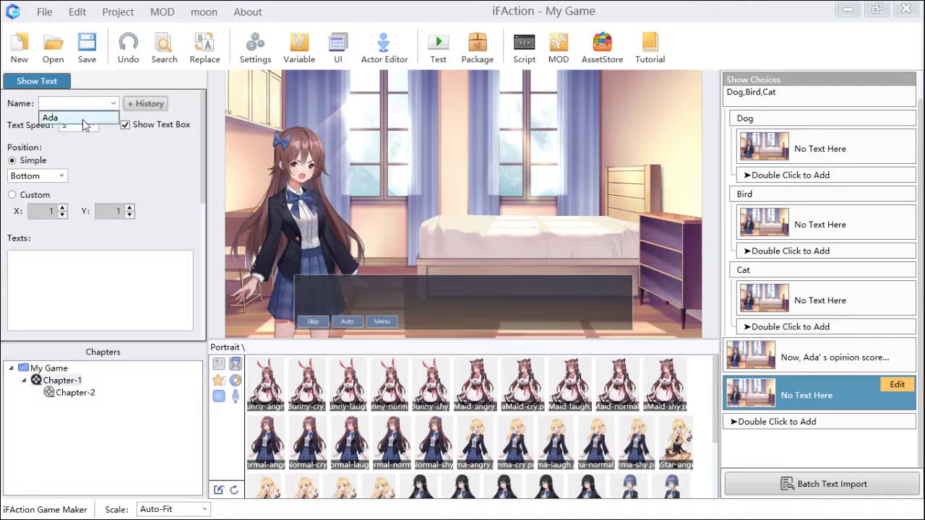
left_click(49, 117)
left_click(117, 290)
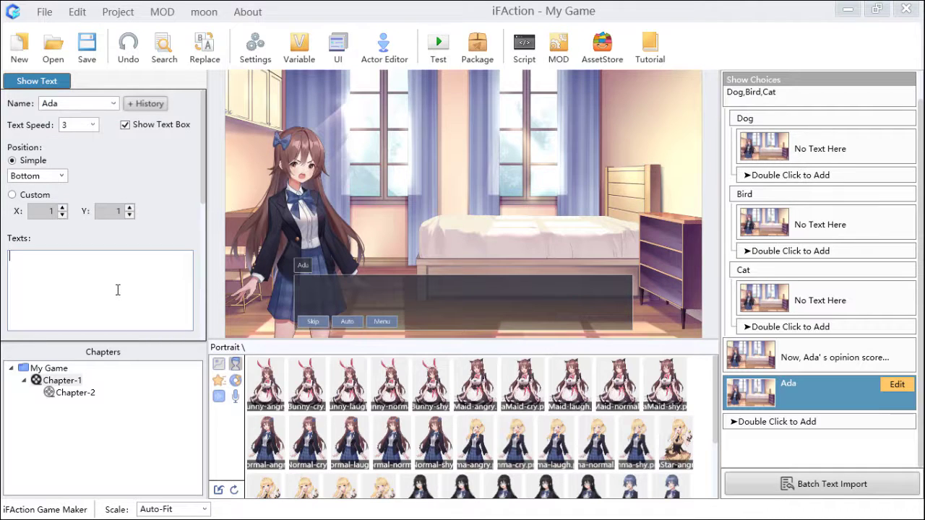
type("Do you want to be my boyfir")
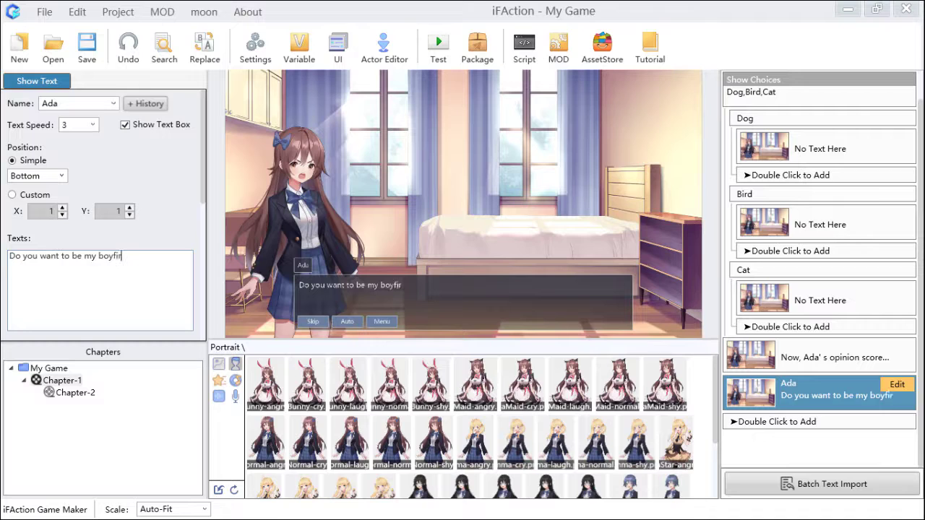
type("en")
- Begin an EX-Choices command after Ada's boyfriend question and try out its Custom Choice Image option
double_click(776, 421)
left_click_drag(737, 398, 460, 117)
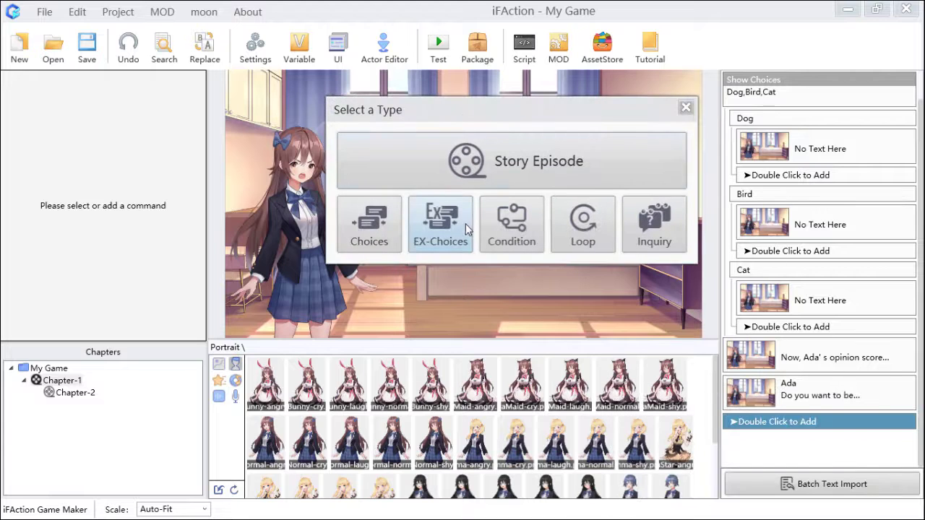
left_click(456, 237)
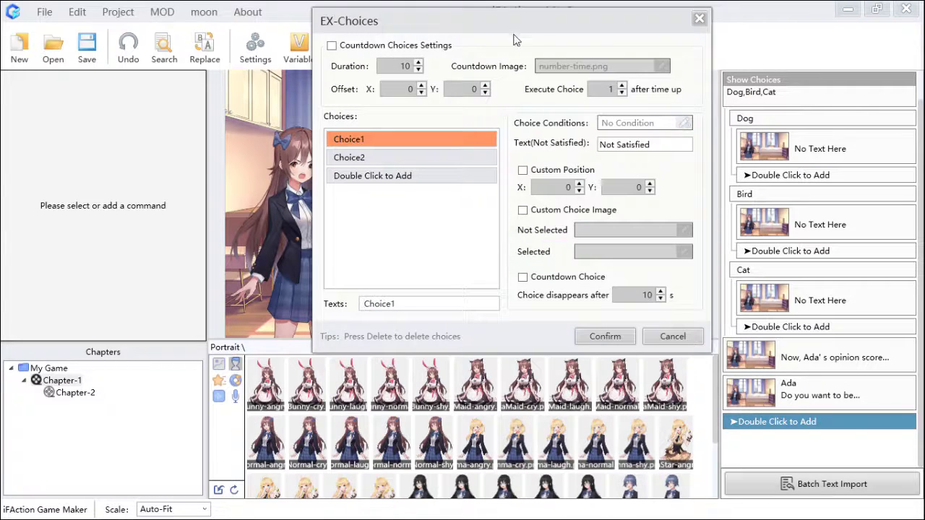
left_click_drag(515, 34, 507, 110)
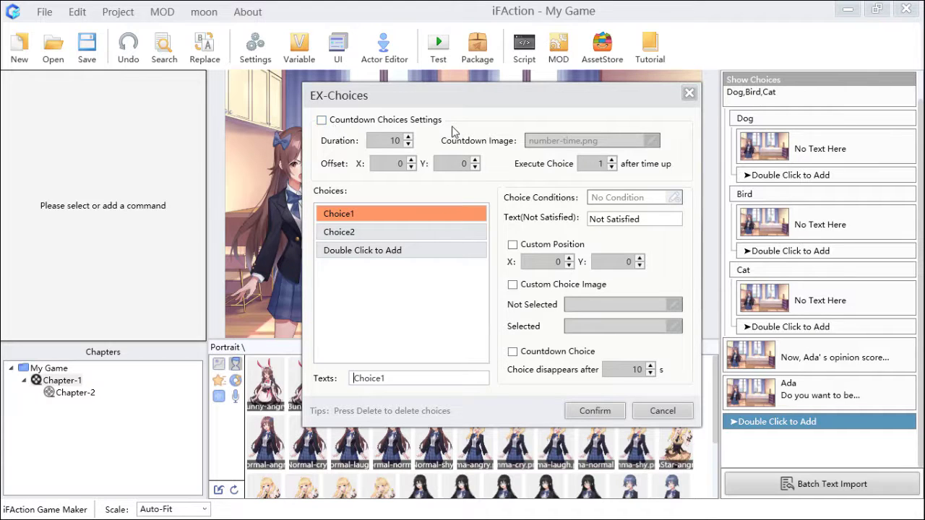
left_click(567, 288)
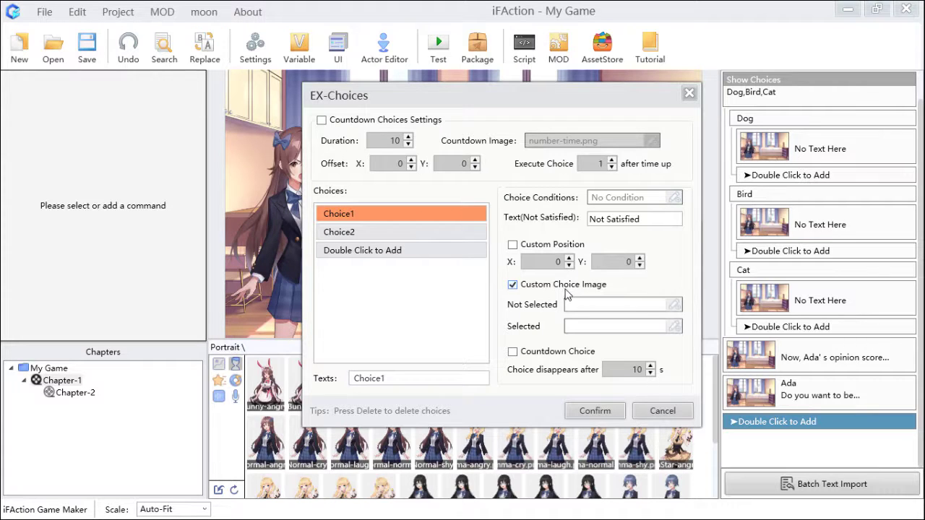
left_click(534, 289)
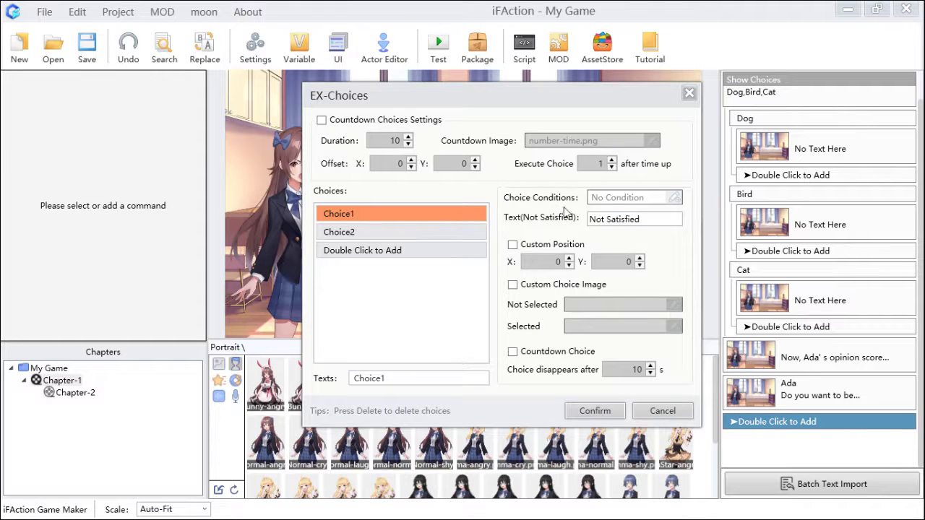
- Rename the two choices of the EX-Choices command to Yes and No
left_click(384, 231)
left_click(384, 217)
left_click_drag(408, 378, 345, 381)
type("Yes")
left_click(396, 233)
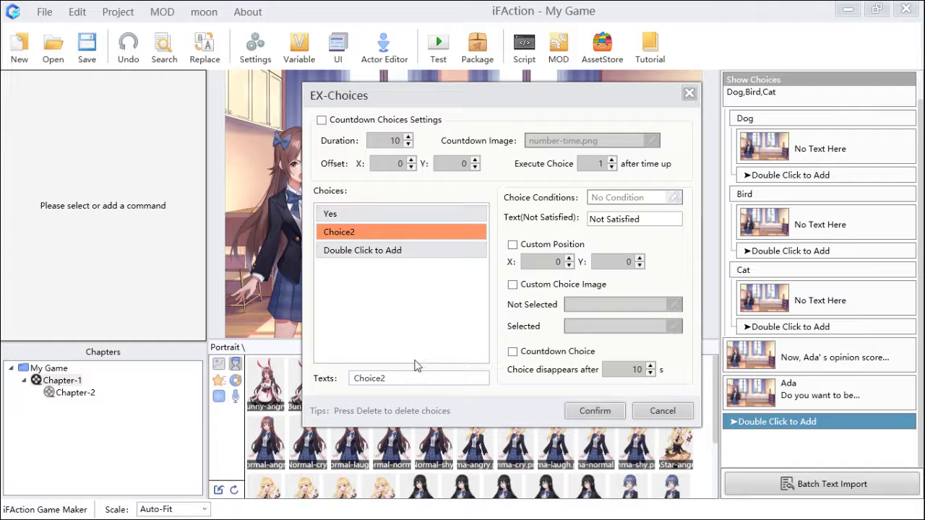
left_click_drag(394, 378, 351, 390)
type("No")
- Enable the choice countdown with a duration of 15, execute choice 2 after time up, and confirm the EX-Choices command
left_click(322, 121)
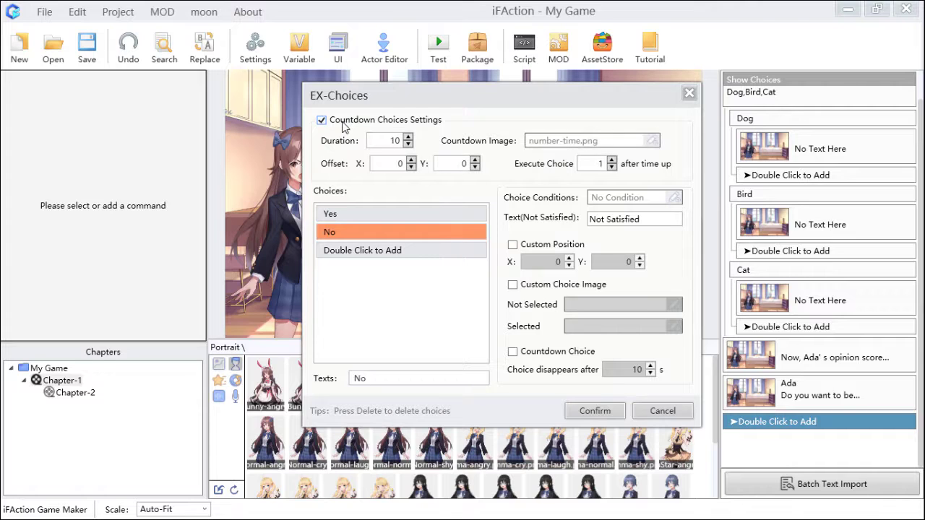
double_click(402, 142)
type("15")
double_click(604, 165)
type("2")
left_click(347, 216)
left_click(363, 233)
double_click(602, 165)
left_click(595, 411)
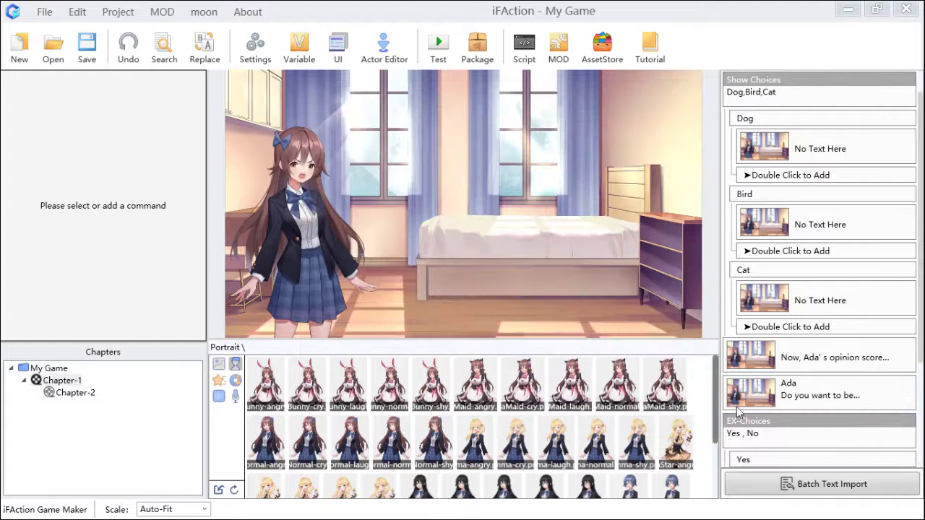
- Test-run a new game, answer Dog, let the boyfriend question's countdown run out, and close the test window
left_click(443, 50)
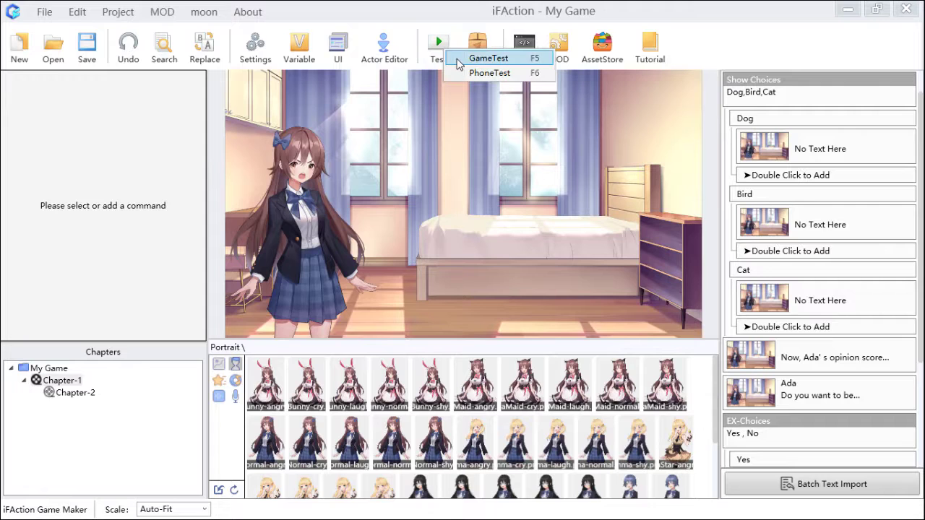
left_click(458, 64)
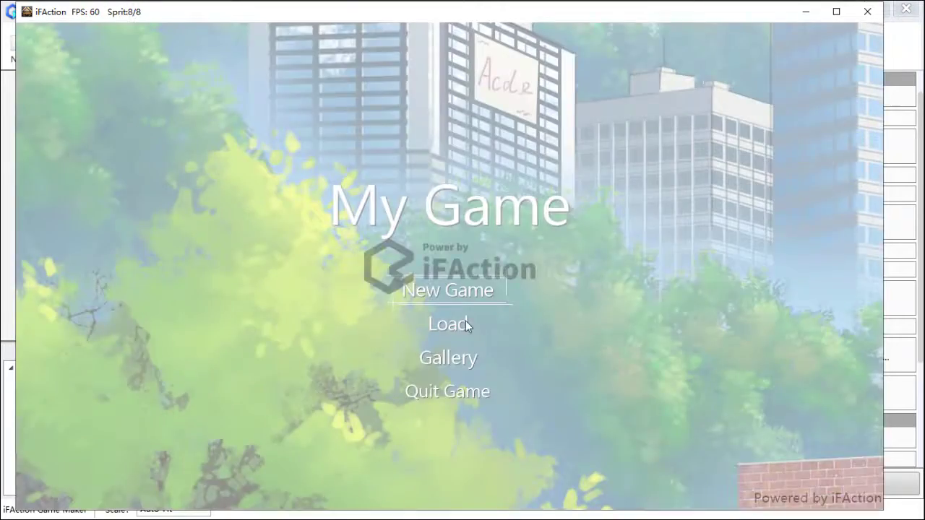
left_click(470, 296)
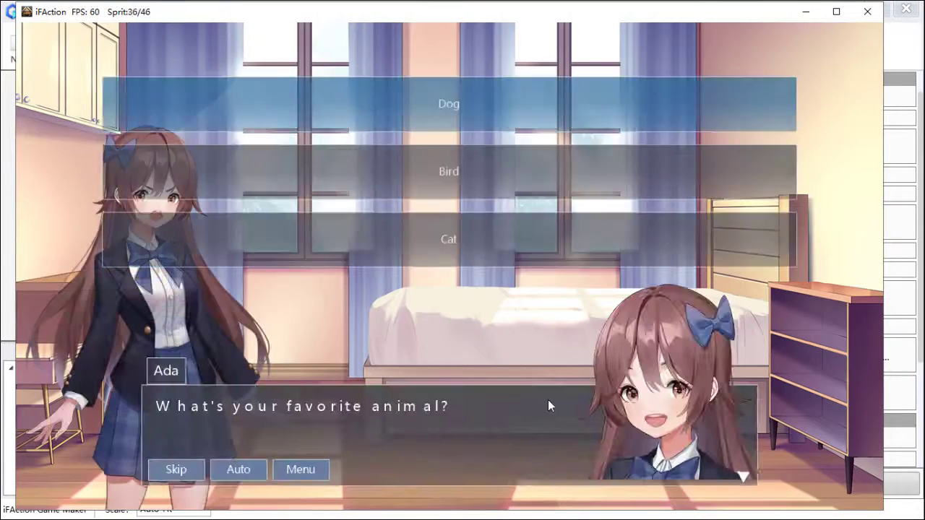
left_click(492, 105)
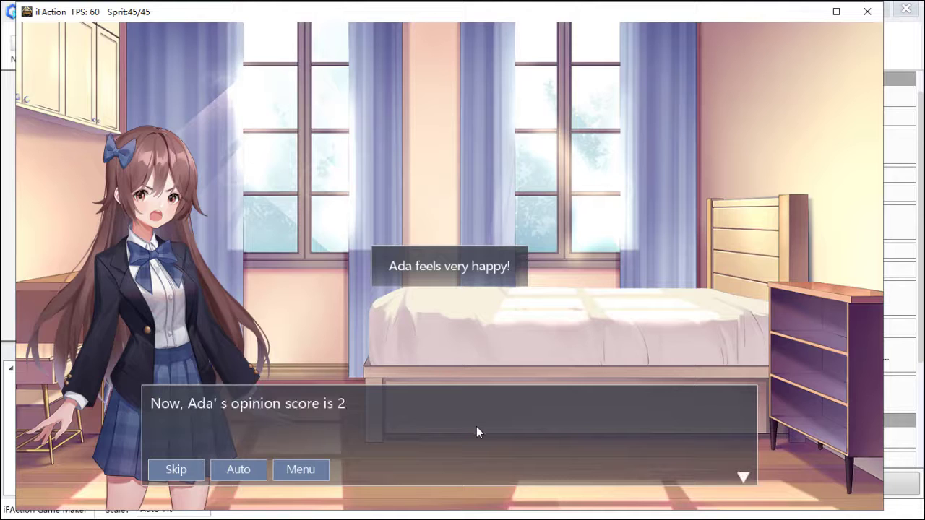
left_click(540, 433)
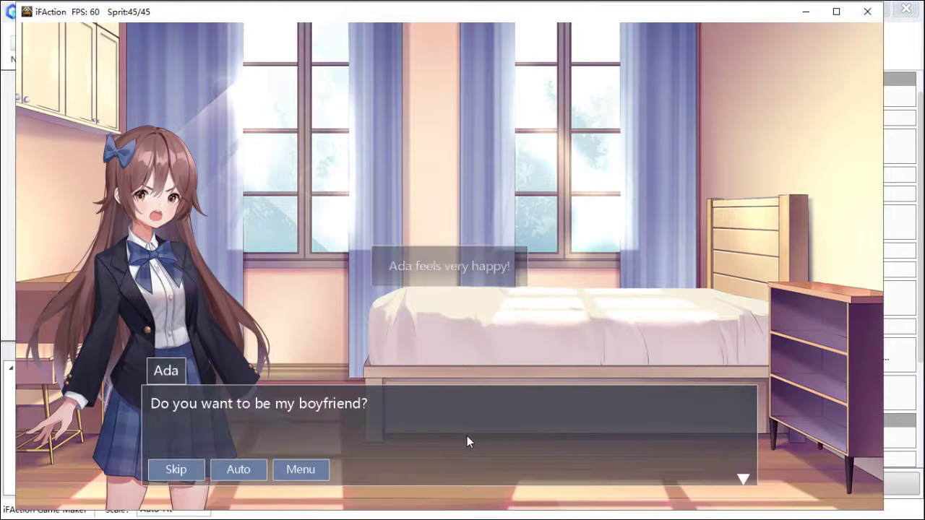
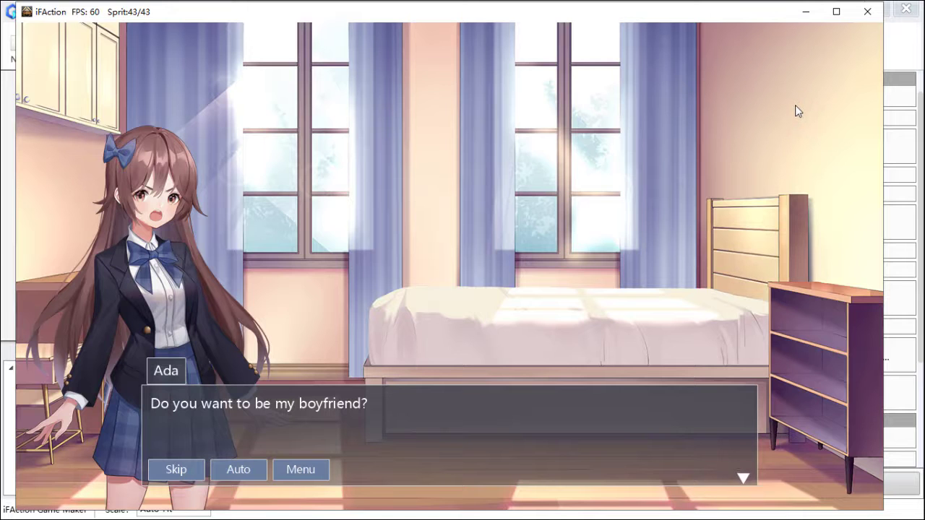
left_click(867, 13)
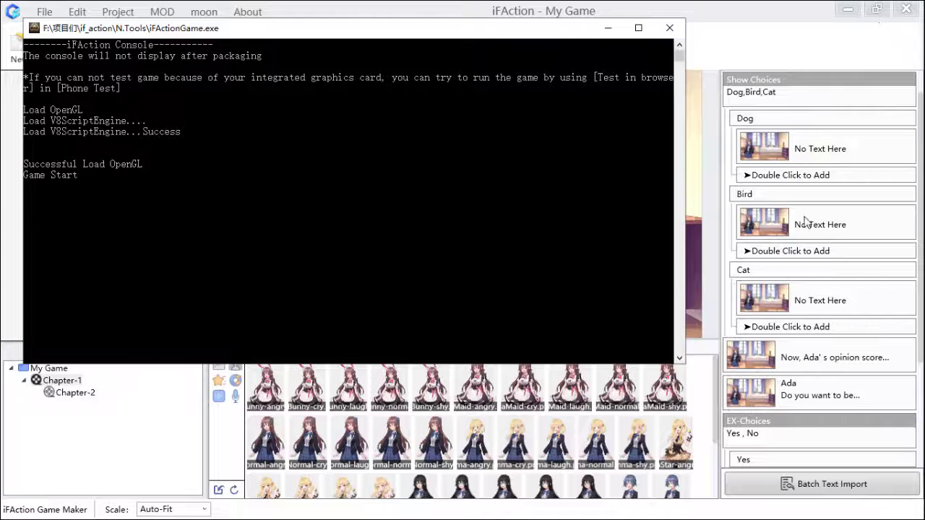
- Add a story episode with a text box inside the No branch of the EX-Choices
scroll(809, 411, "down", 2)
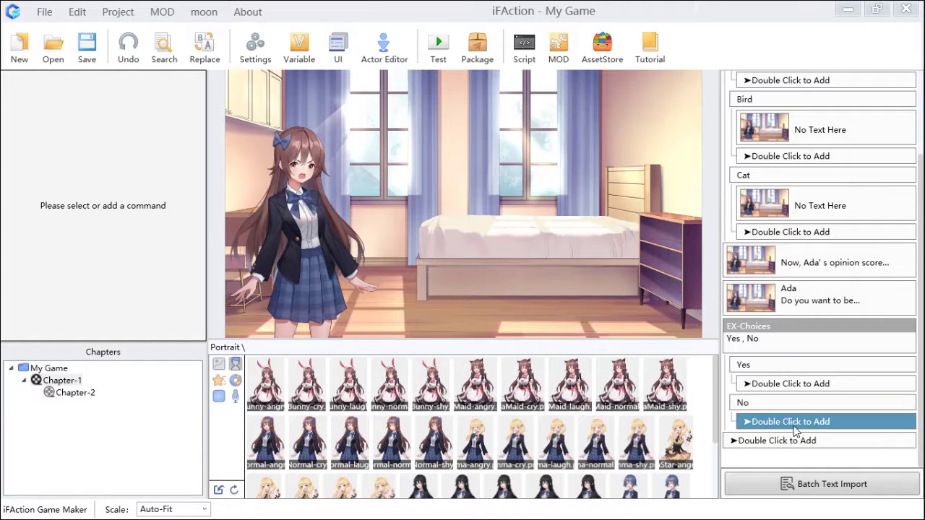
left_click(804, 383)
left_click(809, 423)
double_click(789, 422)
left_click(487, 233)
left_click(416, 275)
left_click(795, 384)
left_click(798, 432)
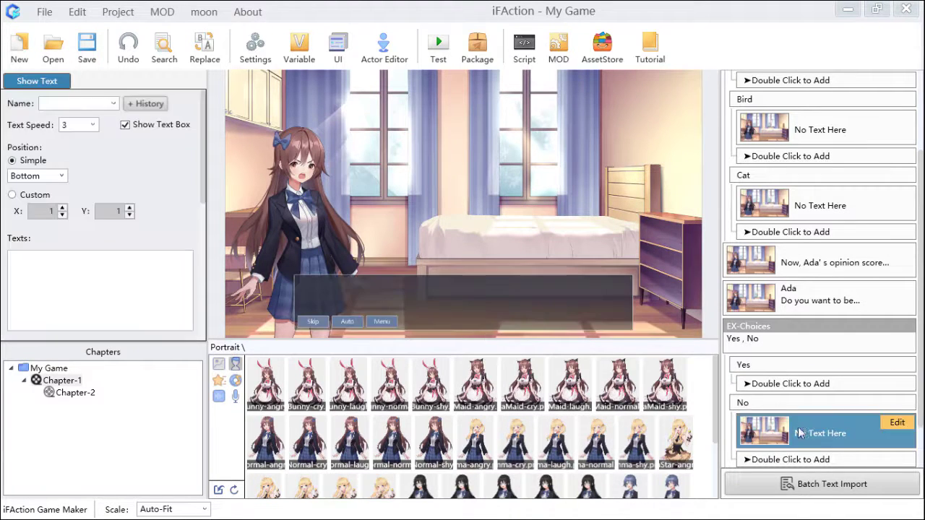
- Set the No branch episode's name to Ada and its text to "I hate you!"
left_click(112, 293)
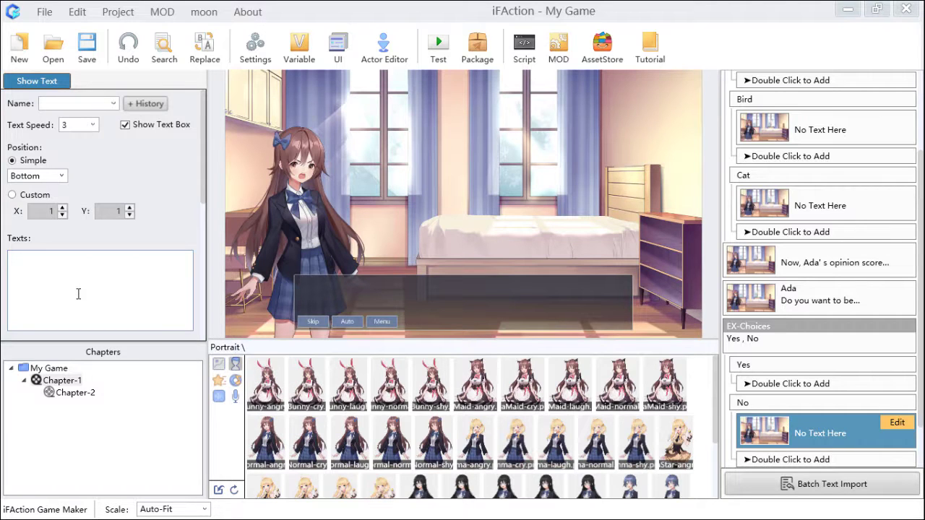
type("Ad")
key("BackSpace")
key("BackSpace")
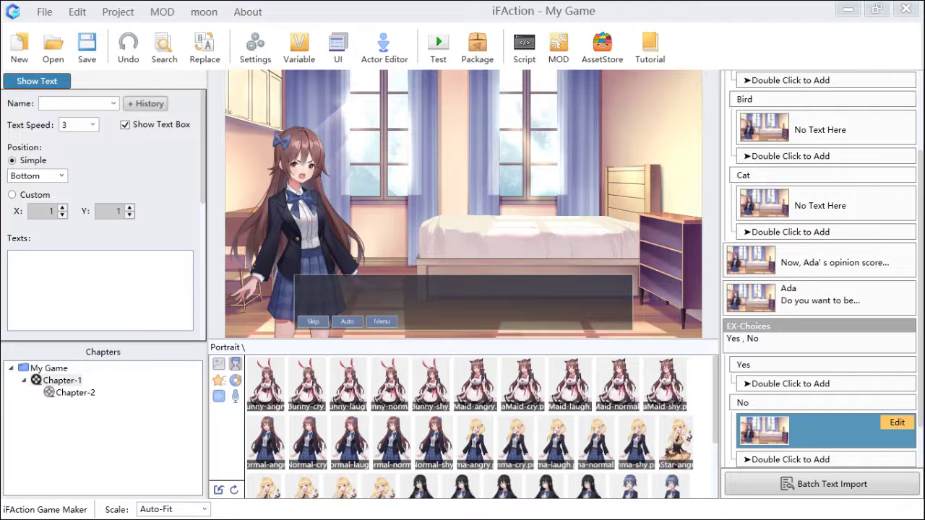
left_click(114, 104)
left_click(50, 116)
left_click(79, 280)
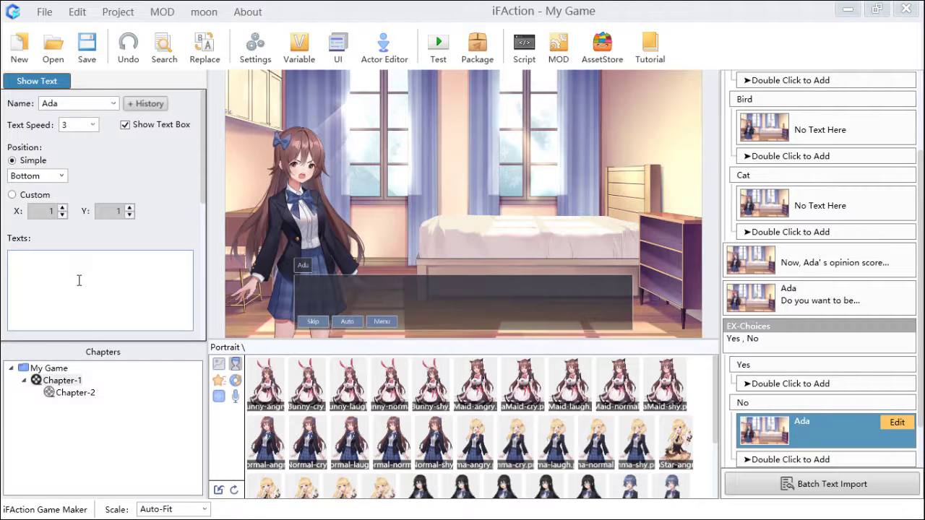
type("I hate you!")
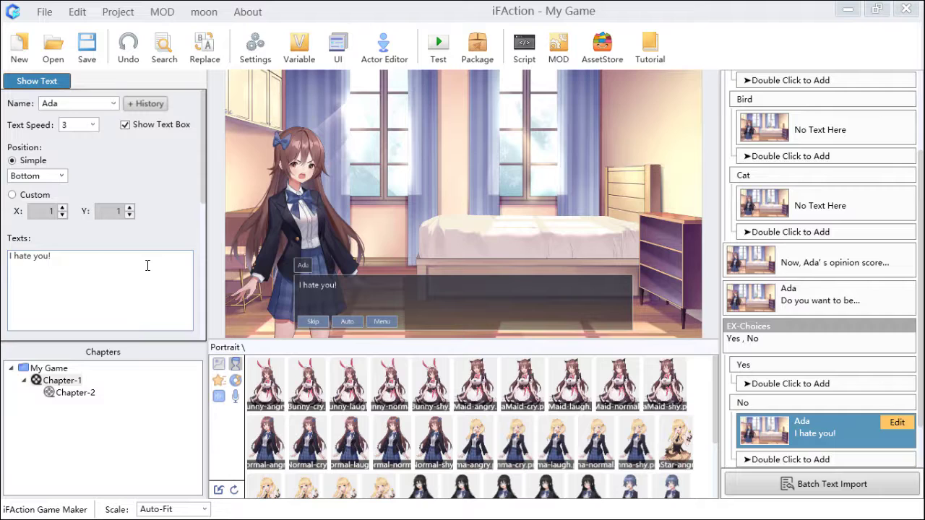
- Add a second line, "get out of my face!", to Ada's text in the No branch episode
type("p")
type("get")
type(" out of m")
type("y face!")
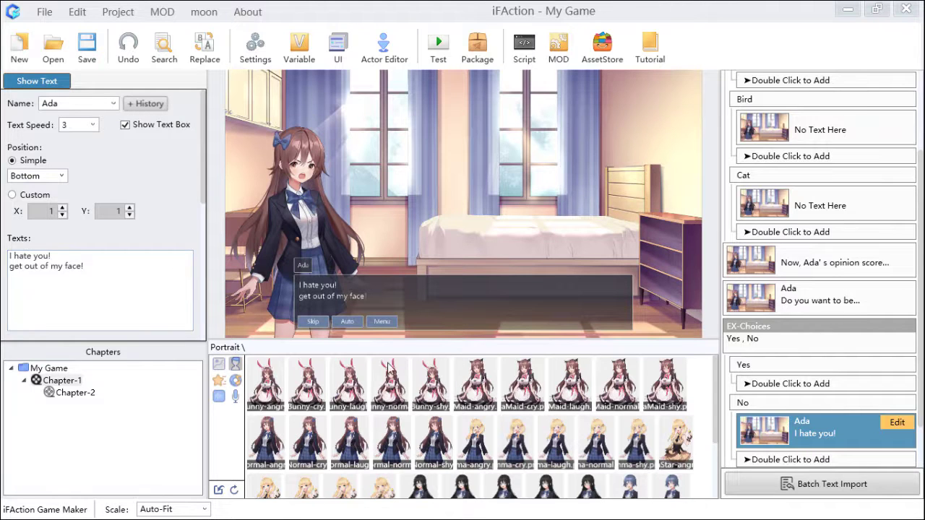
- Add a story episode with a text box inside the Yes branch and set its name to Ada
left_click(799, 389)
double_click(797, 391)
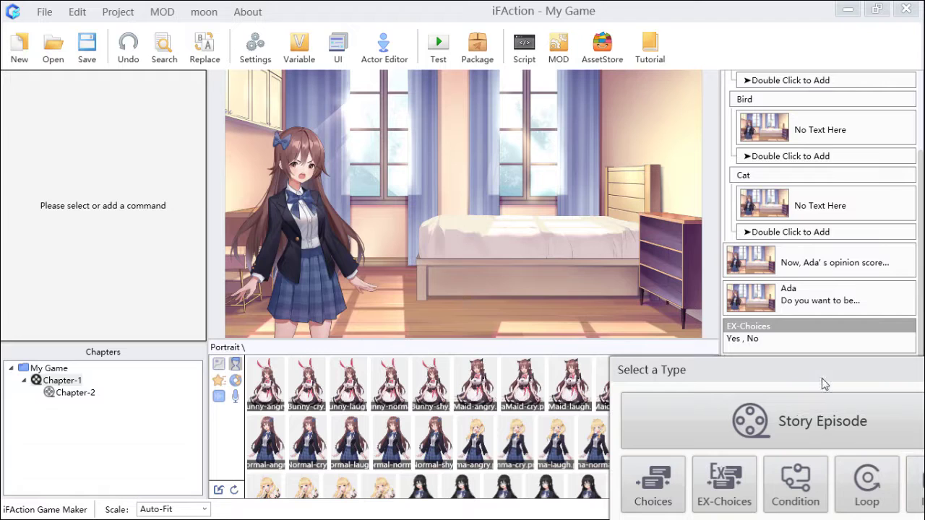
left_click(812, 413)
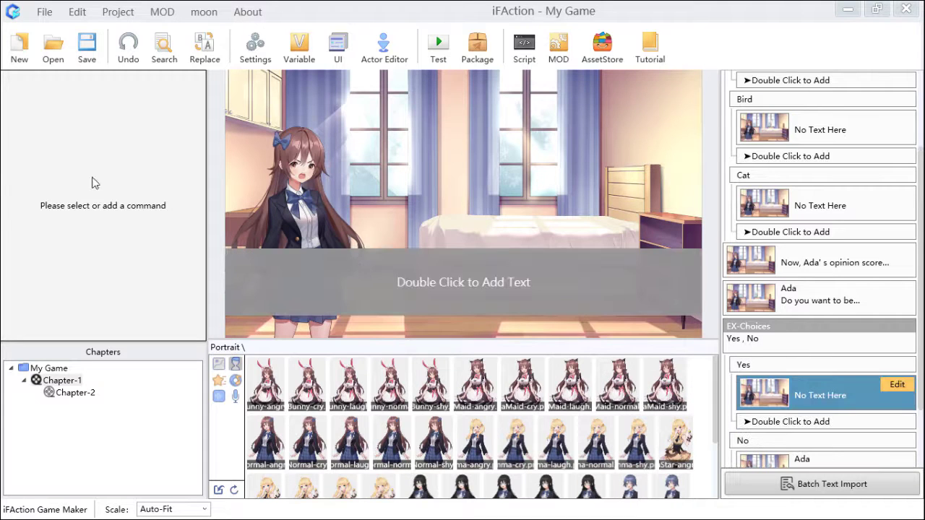
double_click(430, 285)
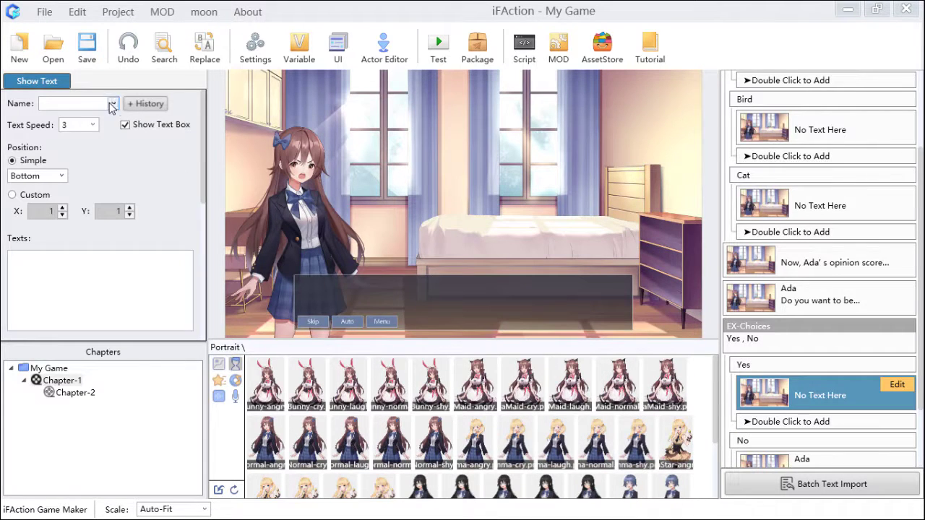
left_click(113, 104)
left_click(94, 118)
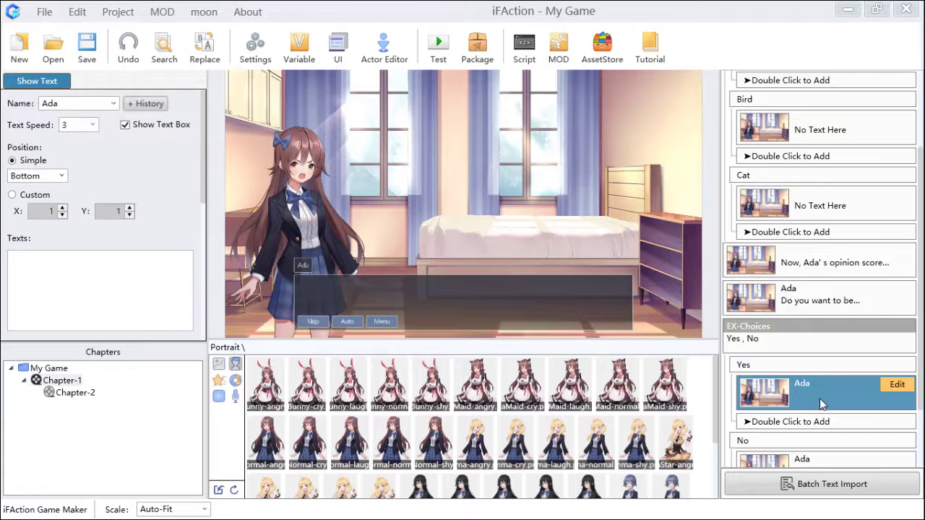
- Copy the No branch's Ada episode into the Yes branch, replacing the blank Ada episode there
left_click(847, 461)
key("ctrl+c")
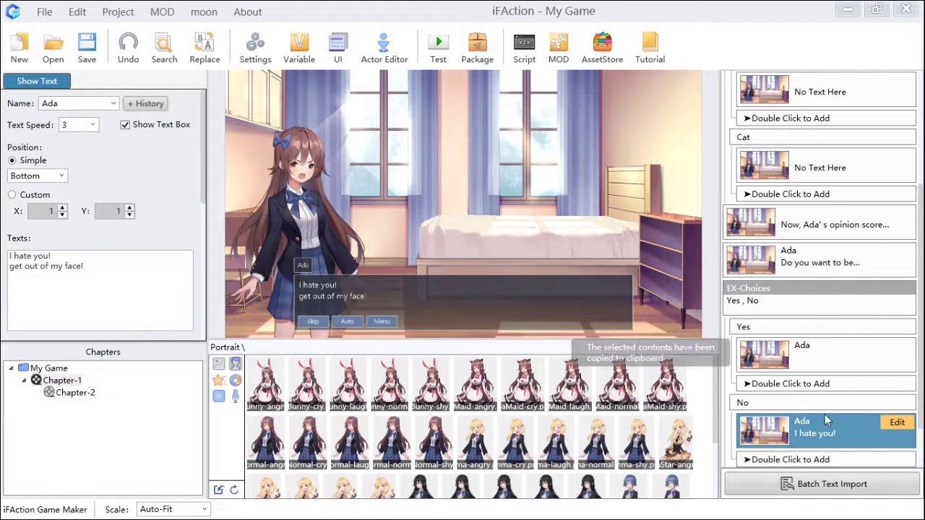
left_click(806, 359)
key("Delete")
left_click(802, 350)
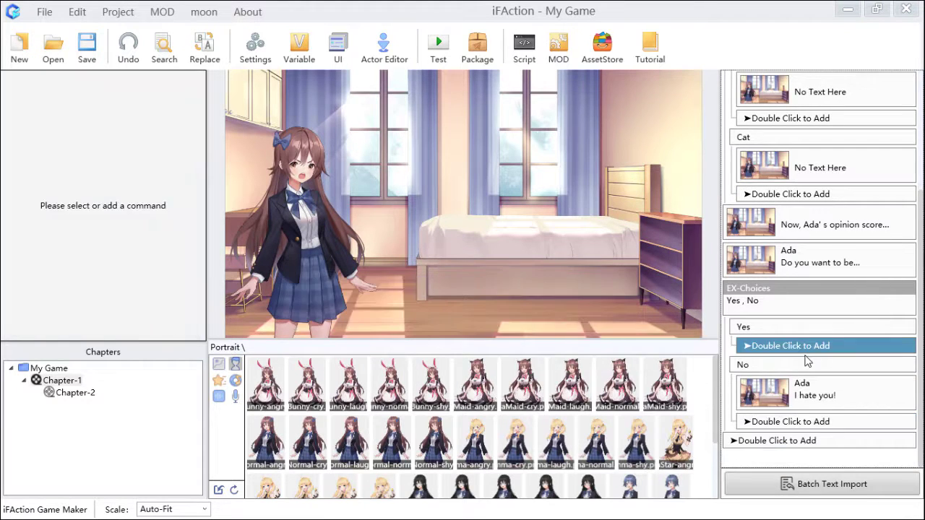
key("ctrl+v")
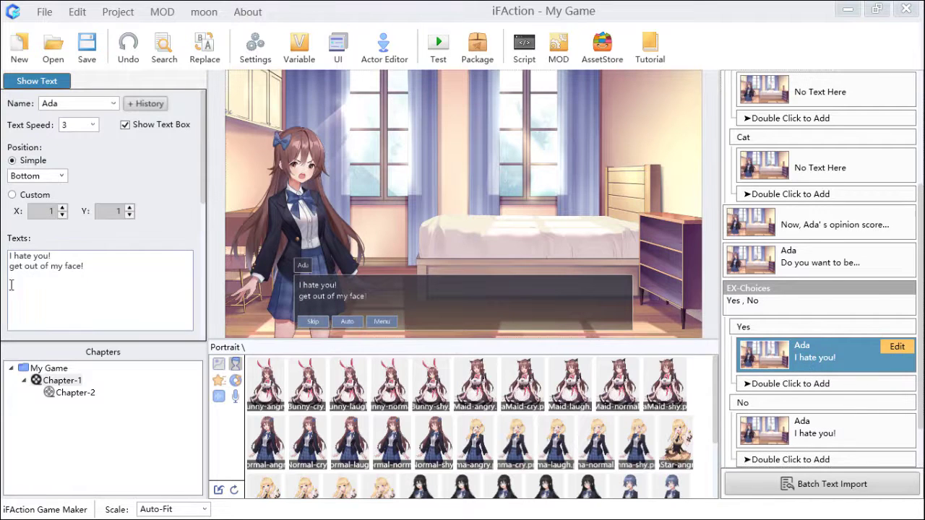
- Replace the Yes branch episode's text with "Now, you have a girlfriend!" and save the project
left_click_drag(95, 267, 15, 253)
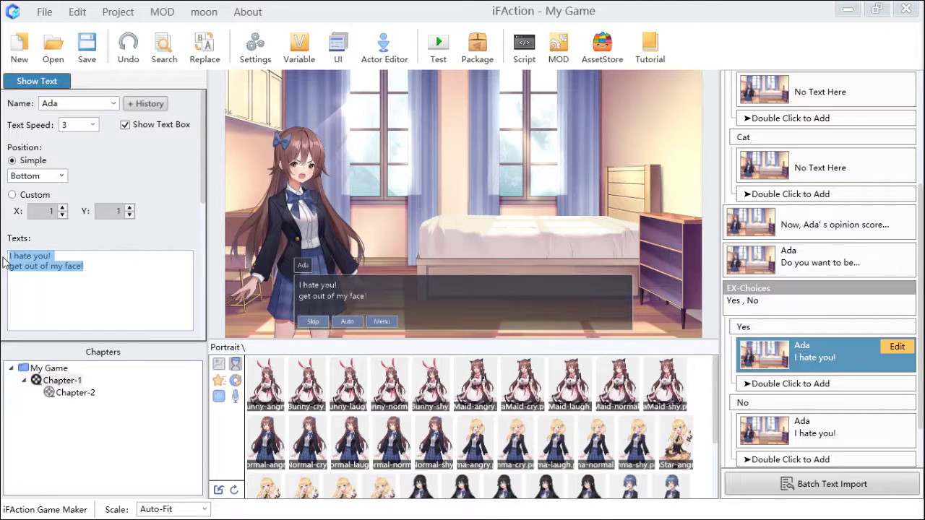
key("BackSpace")
type("Now")
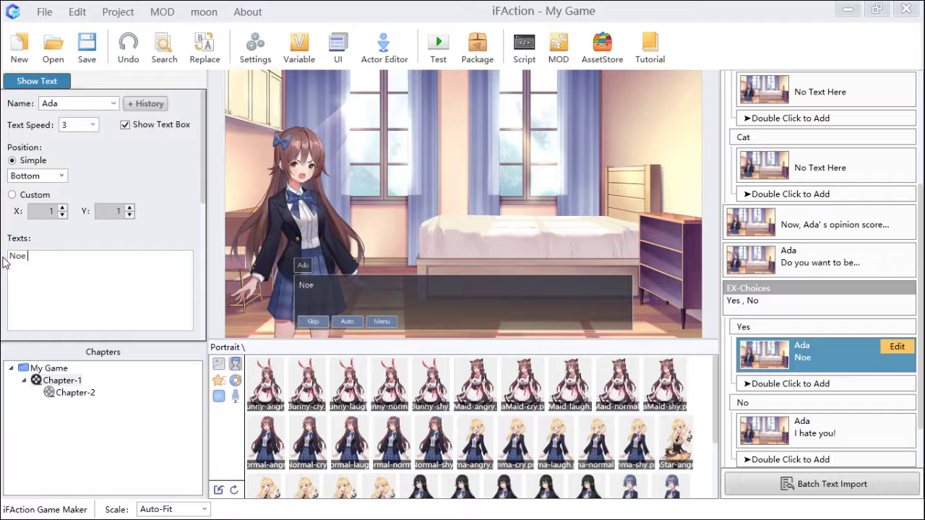
type(" you")
key("BackSpace")
key("BackSpace")
key("BackSpace")
key("BackSpace")
type(", you have a g")
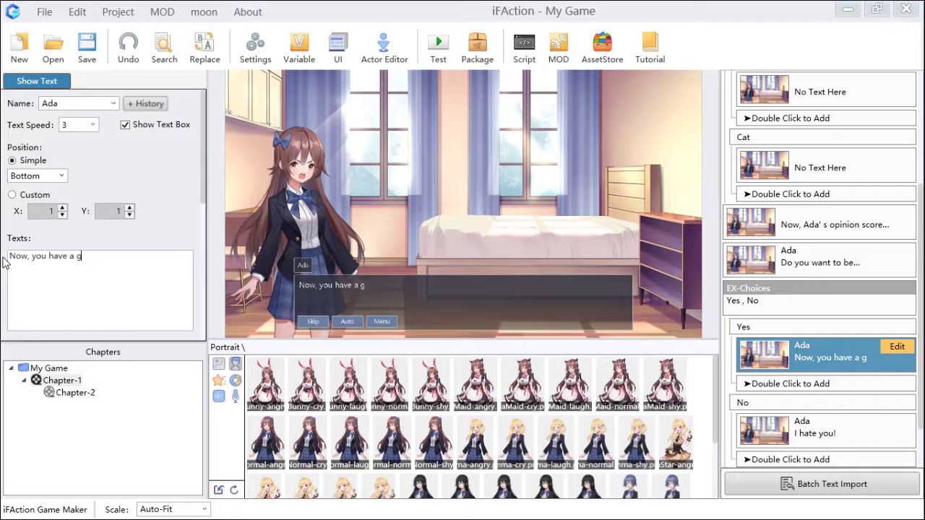
type("irlfriend!")
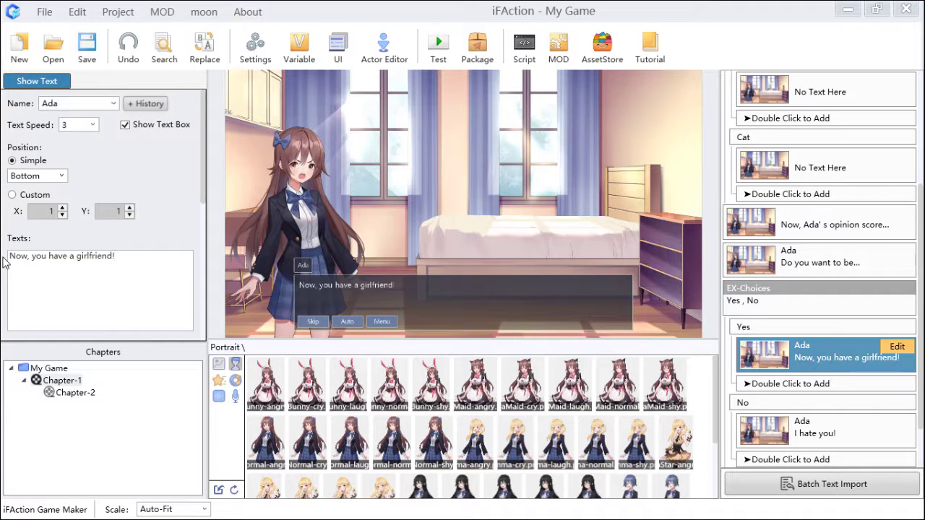
left_click(86, 47)
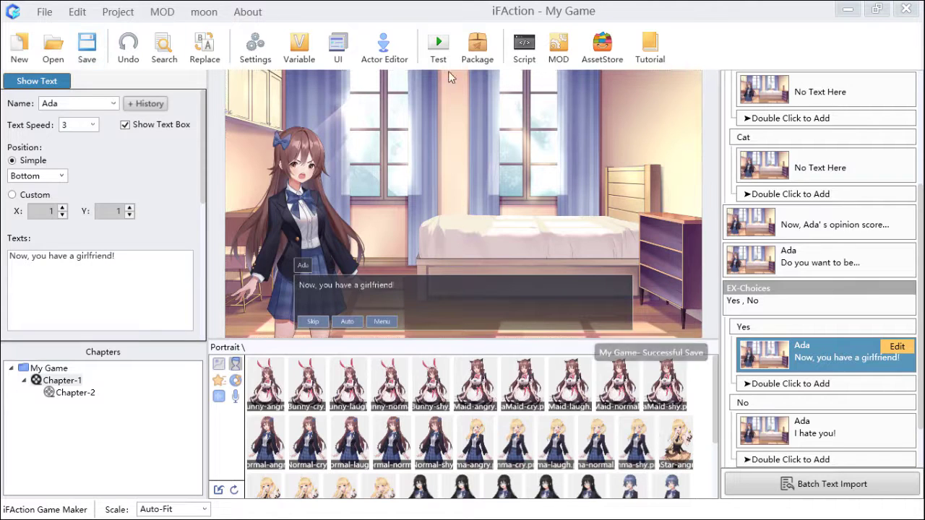
- Test-run a new game, answer Bird, let the boyfriend question's countdown run out, and close the test window
left_click(443, 48)
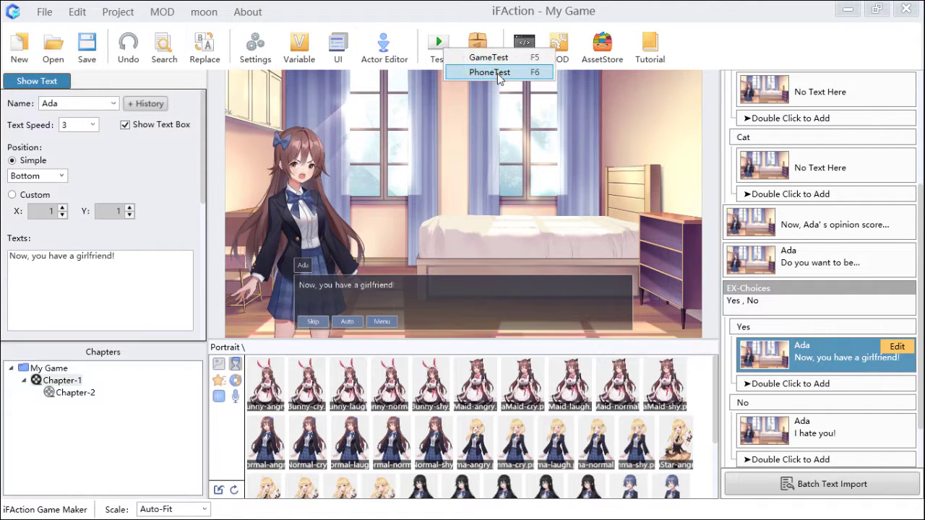
left_click(497, 75)
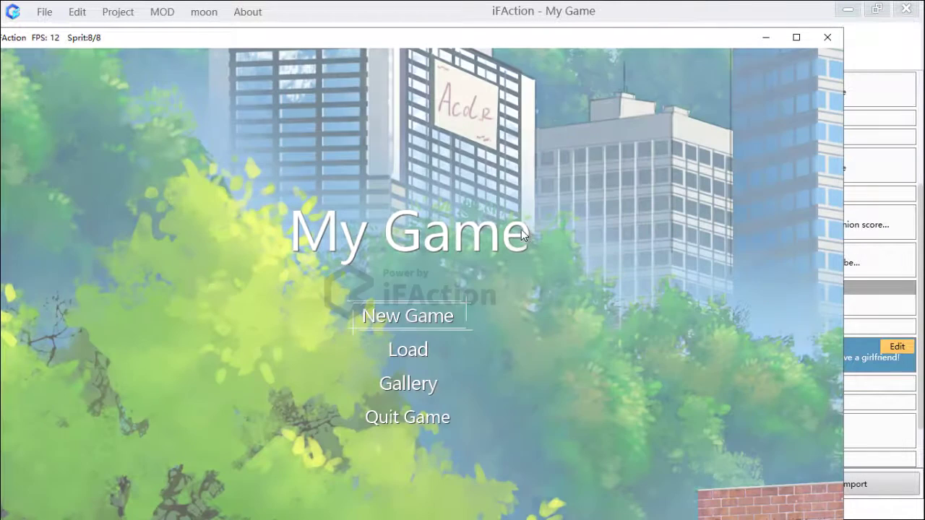
left_click(434, 304)
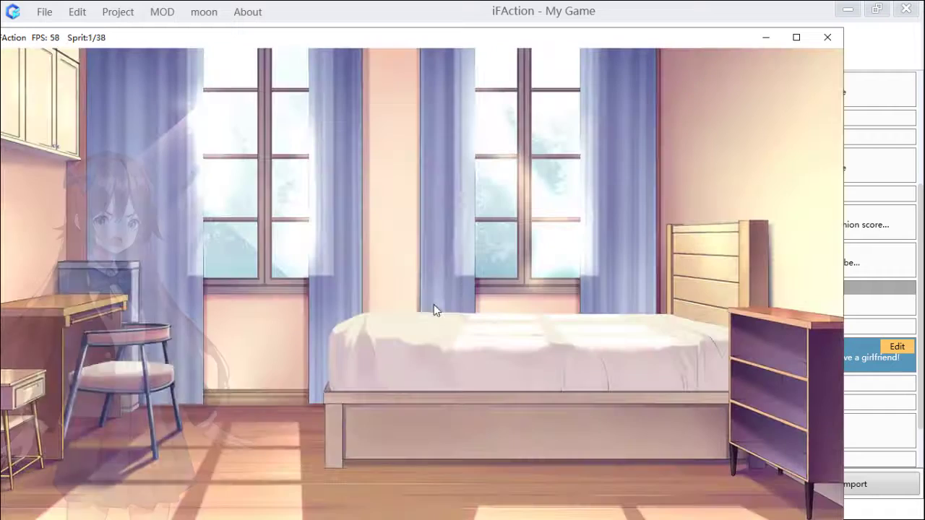
left_click(578, 415)
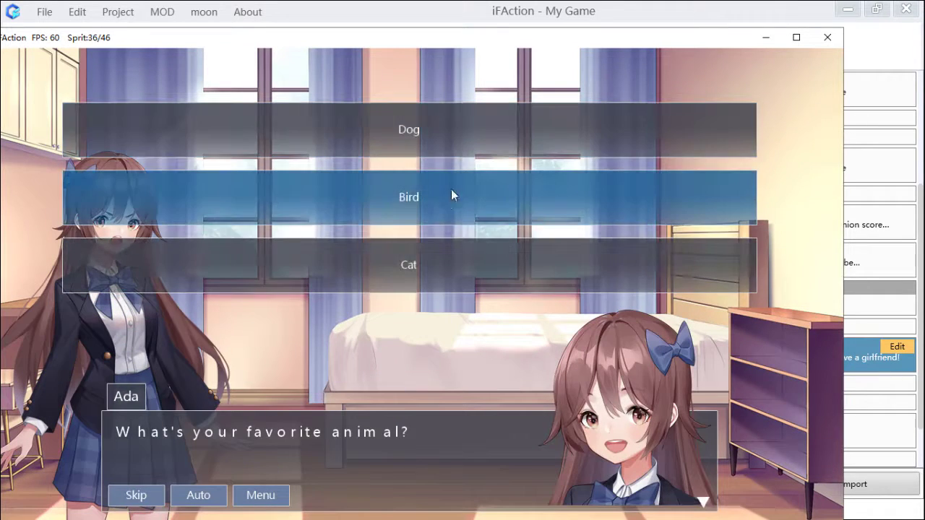
left_click(448, 195)
left_click(571, 459)
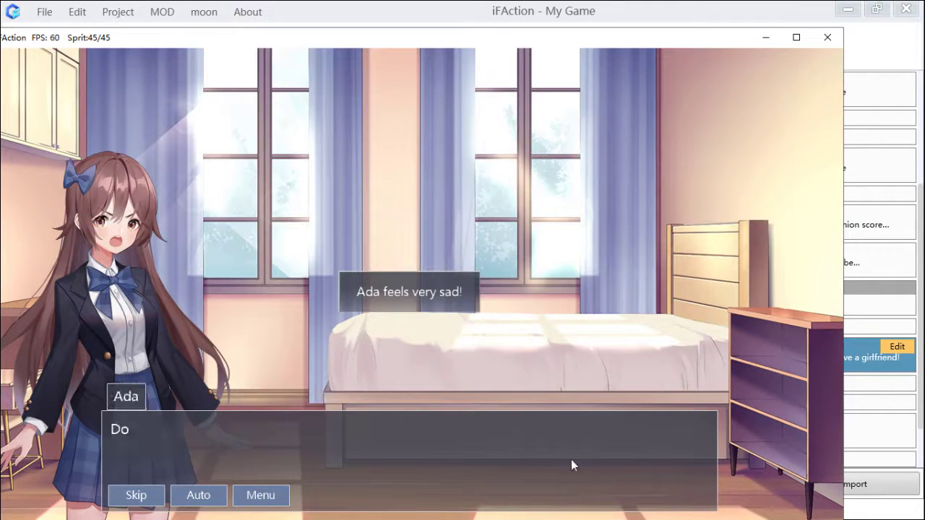
left_click(571, 460)
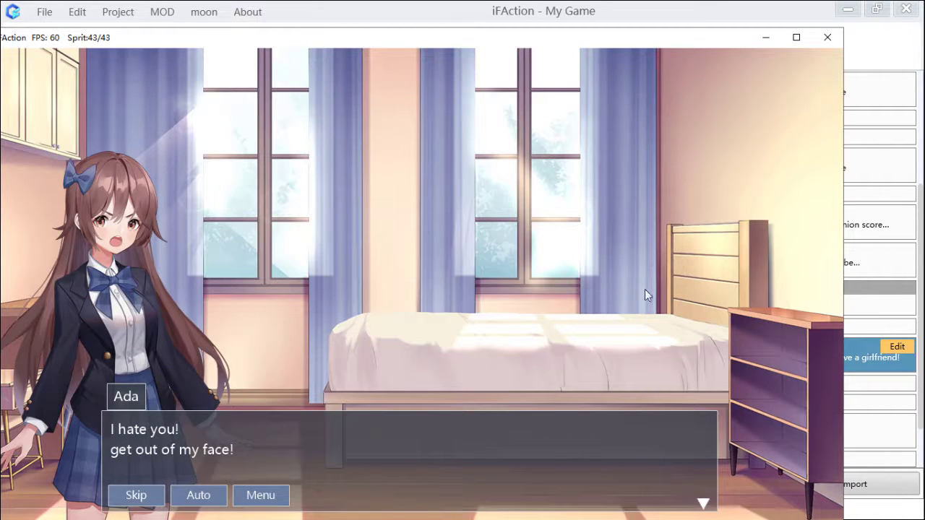
left_click(836, 44)
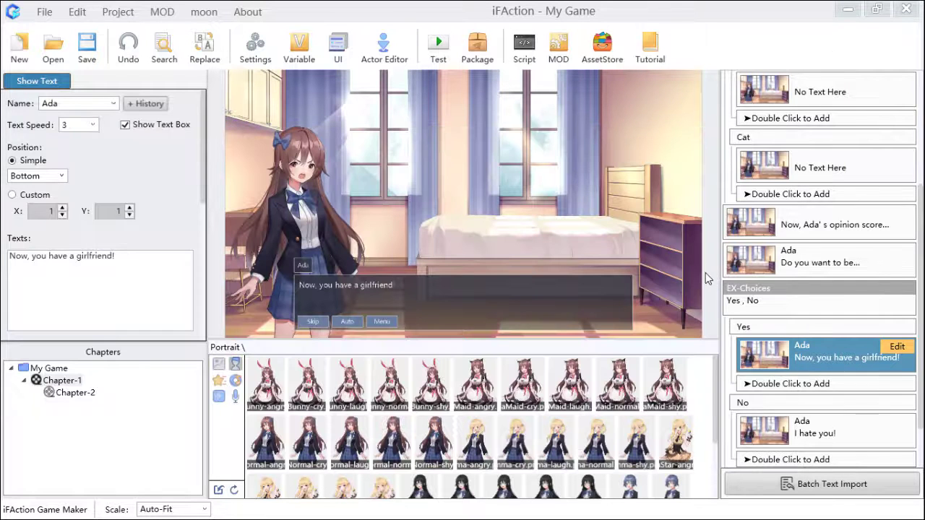
- Edit the EX-Choices command and give the Yes choice a condition based on the Ada'opinion score variable
scroll(780, 338, "down", 1)
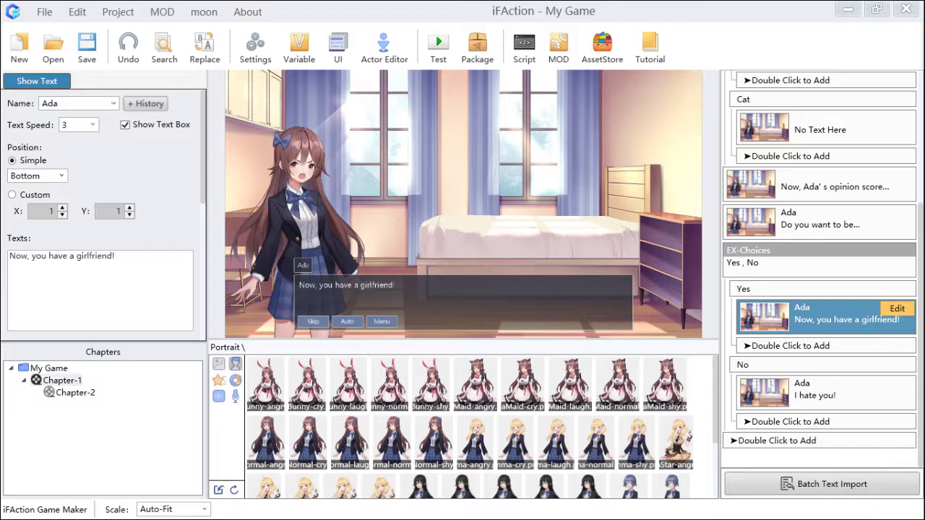
left_click(797, 263)
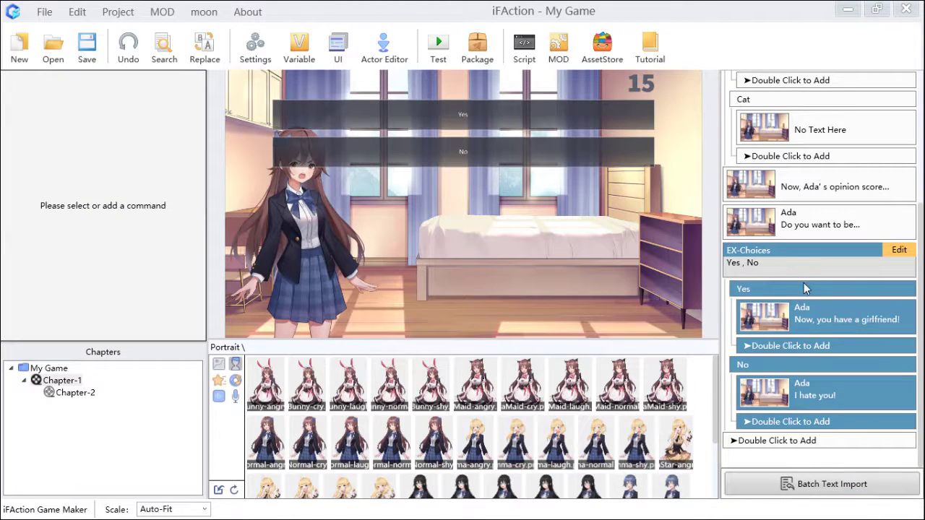
double_click(790, 264)
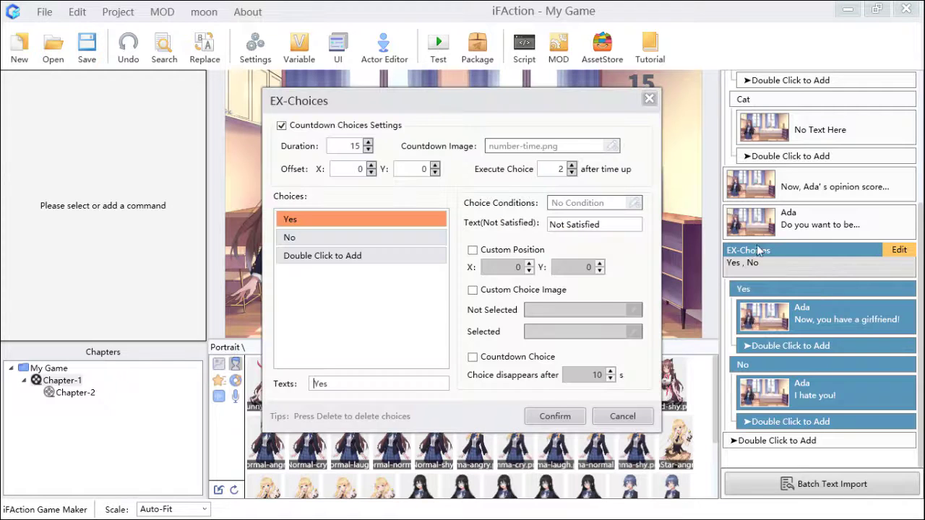
left_click_drag(521, 96, 542, 101)
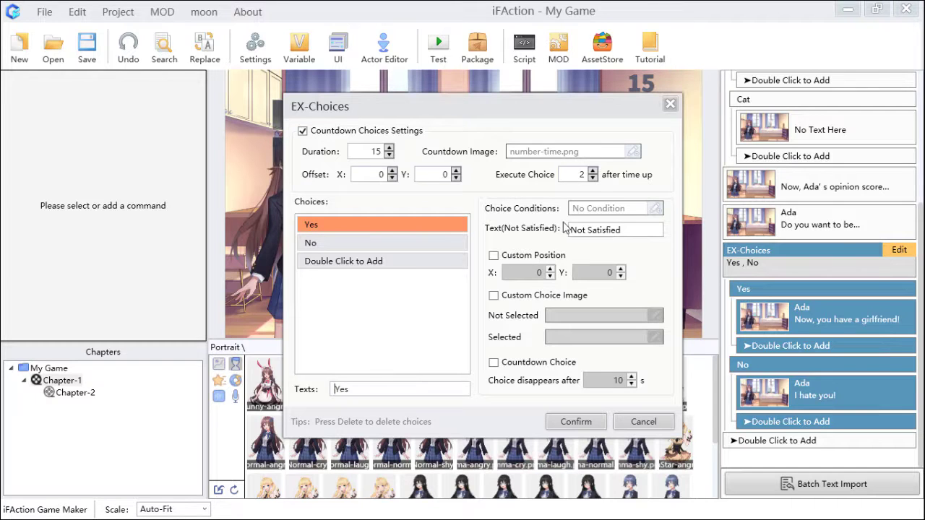
left_click(655, 209)
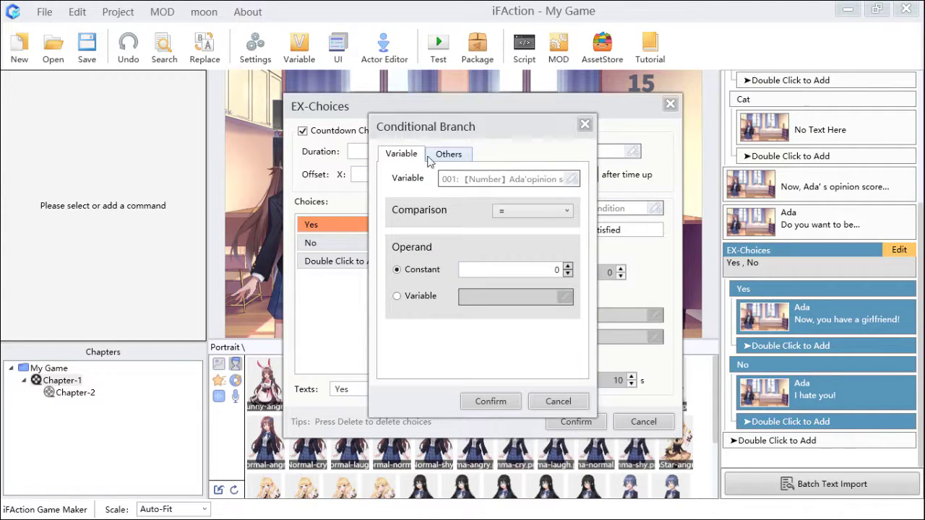
left_click(572, 179)
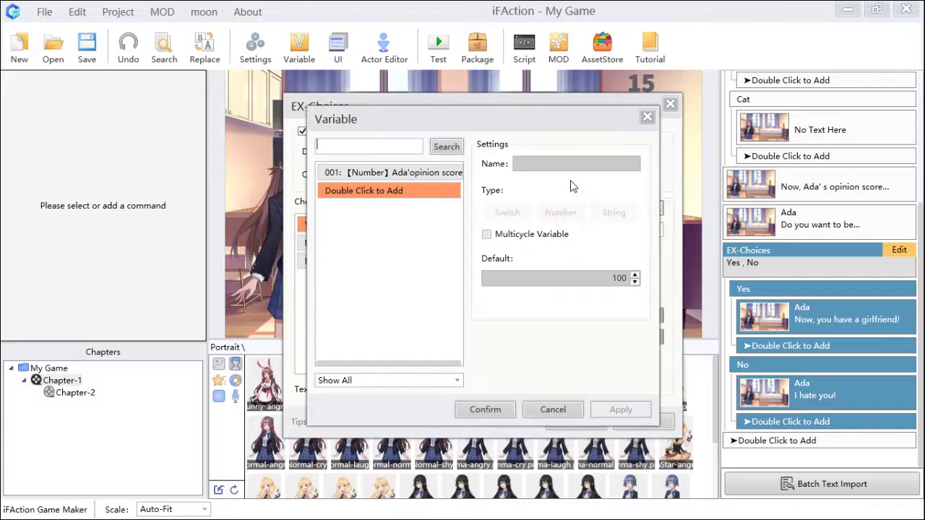
left_click(438, 171)
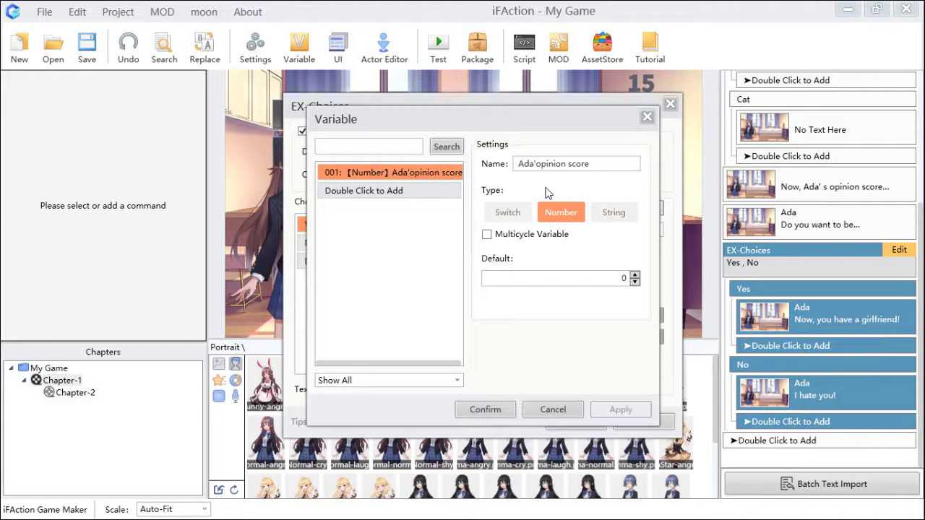
left_click(508, 409)
left_click(514, 409)
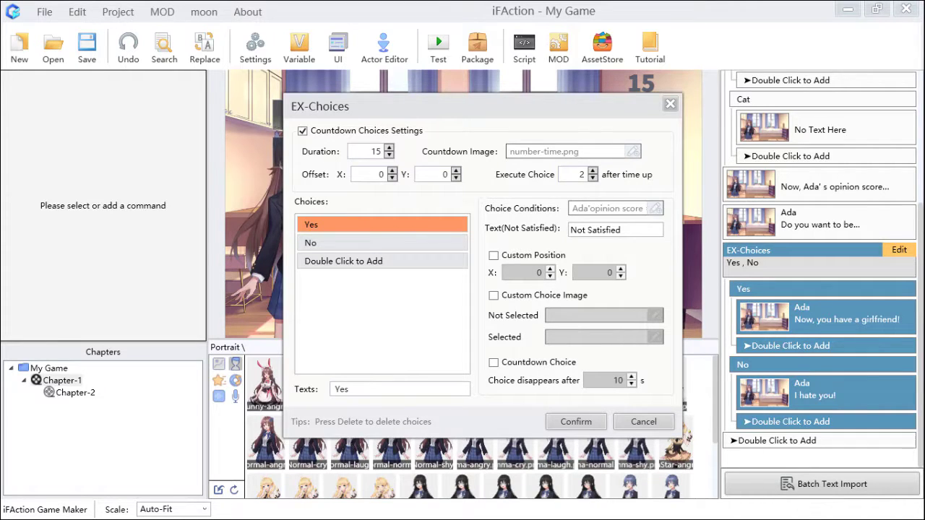
- Reopen the Yes choice's condition, keep Ada'opinion score as its variable, and set the comparison to >=
left_click(655, 208)
left_click_drag(538, 128, 520, 133)
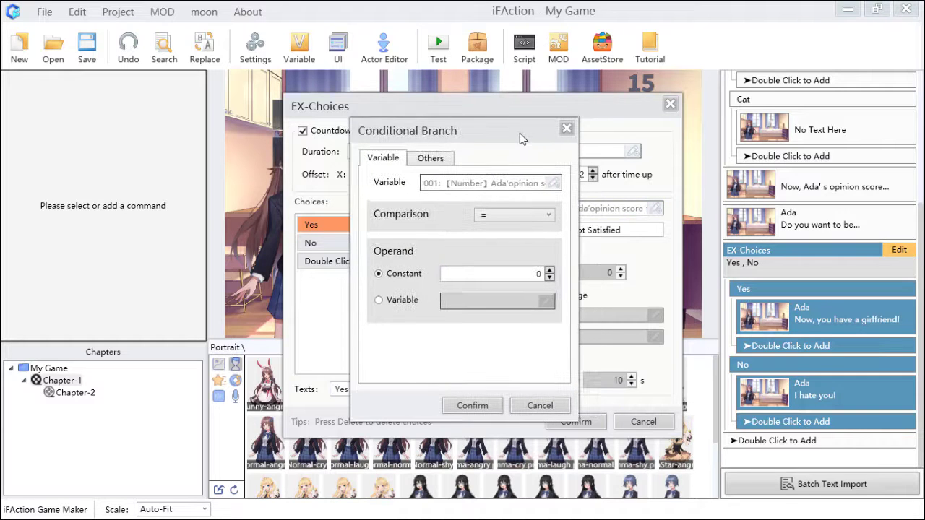
left_click(553, 184)
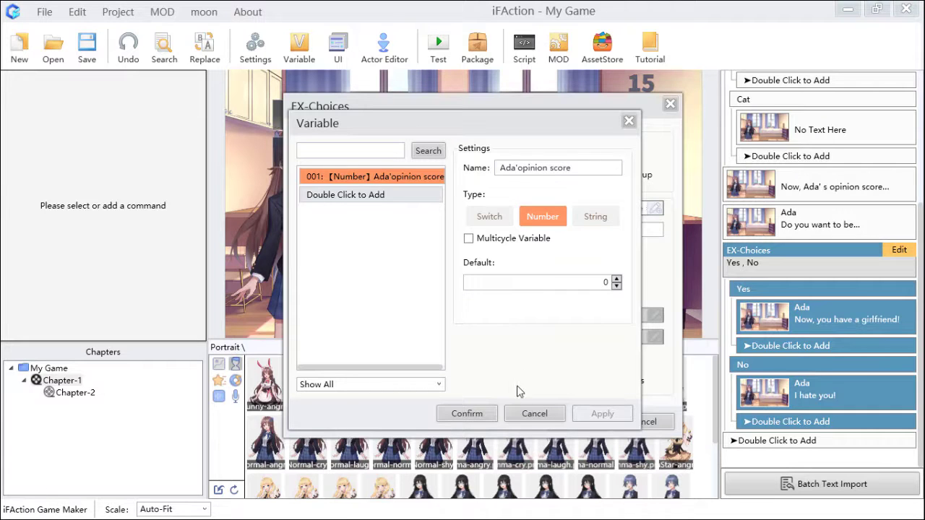
left_click(485, 414)
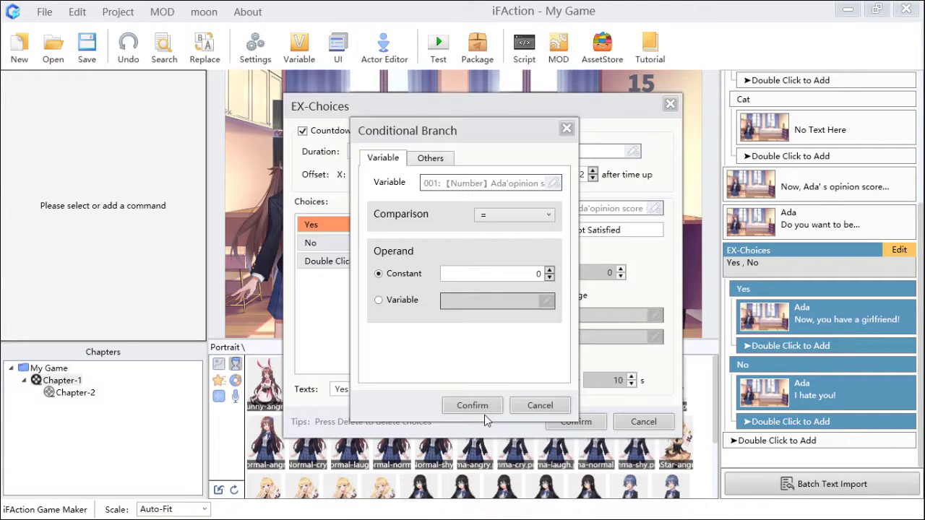
left_click(547, 217)
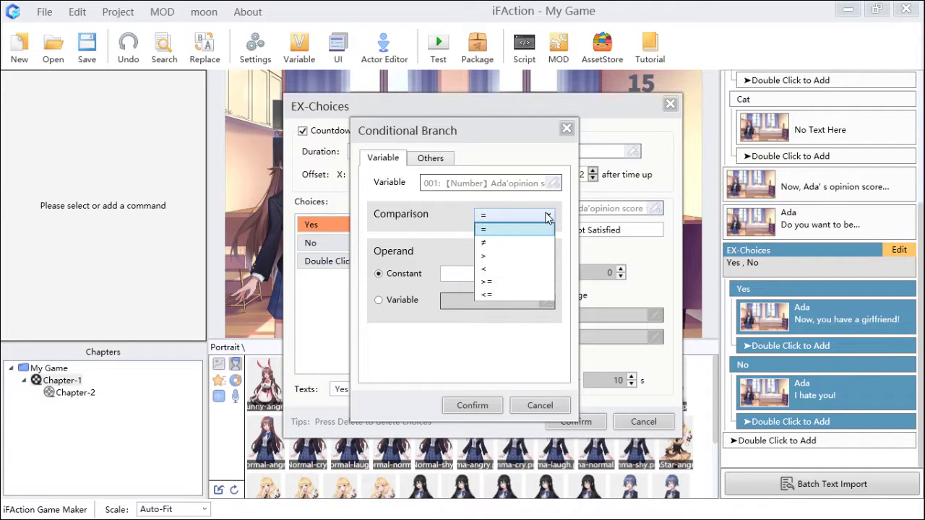
left_click(526, 282)
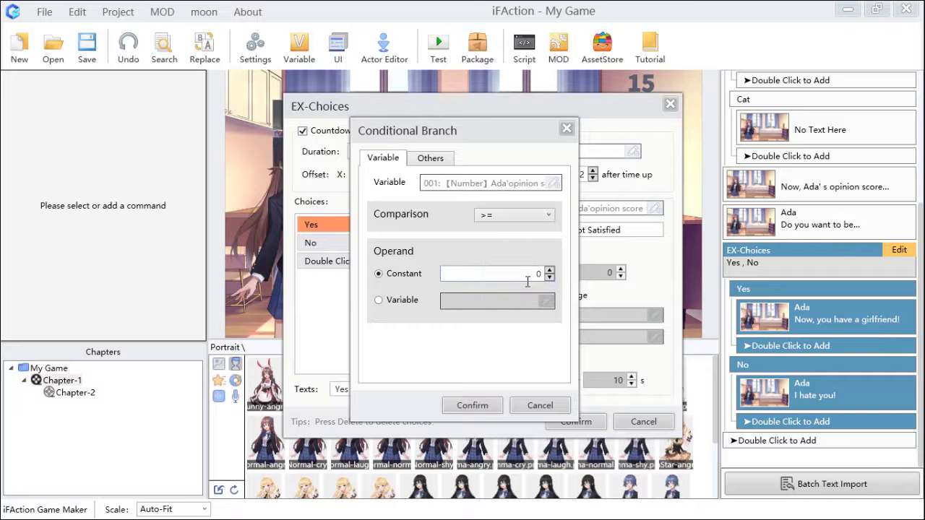
- Raise the constant in the Yes choice's >= condition on Ada's opinion score and accept the condition
left_click(549, 271)
left_click(549, 272)
left_click(481, 405)
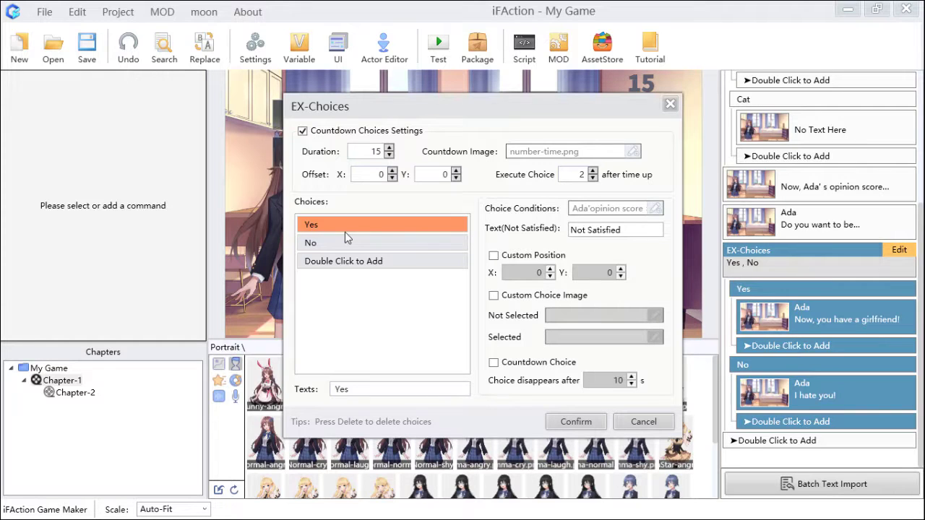
- Set the Yes choice's not-satisfied text to "sorry,Ada's opinion is negative" and accept the choice settings
left_click(635, 227)
left_click_drag(633, 226, 554, 233)
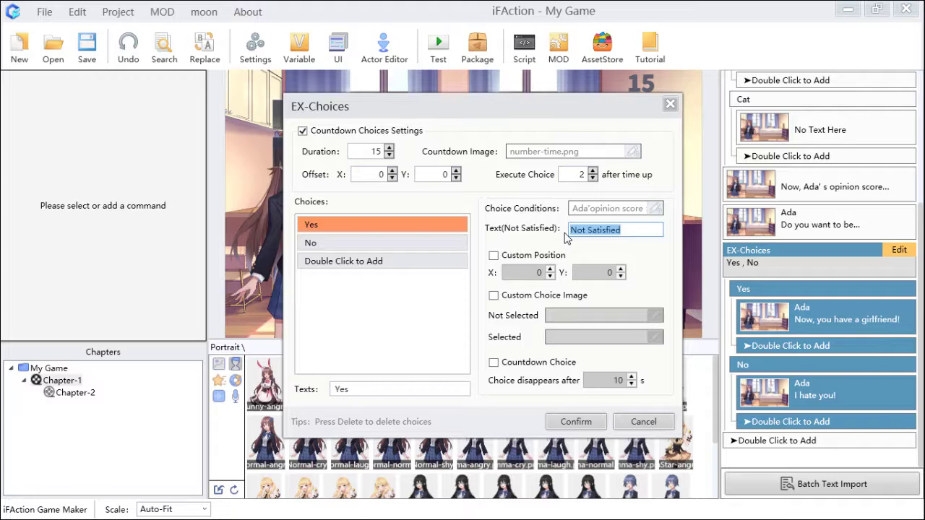
type("sorry")
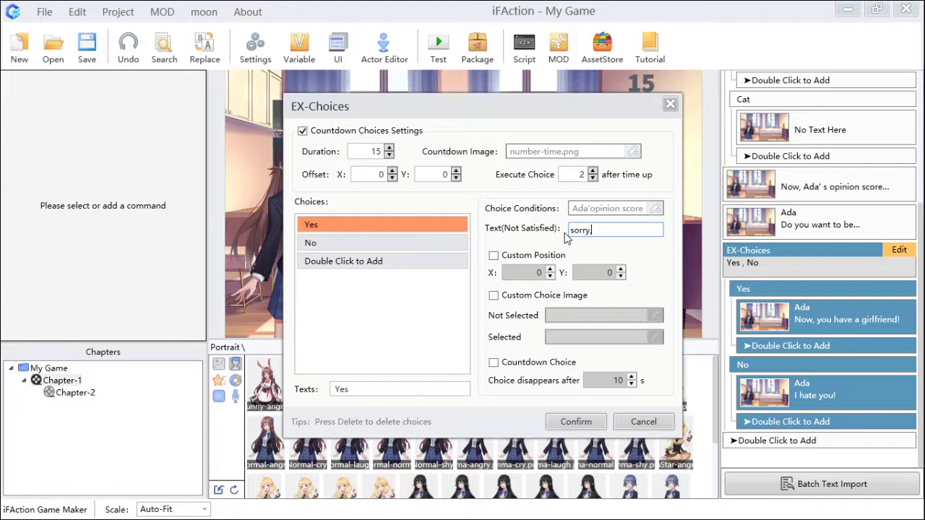
type(",Ada")
type("'s opino")
key("BackSpace")
type("ion is nega")
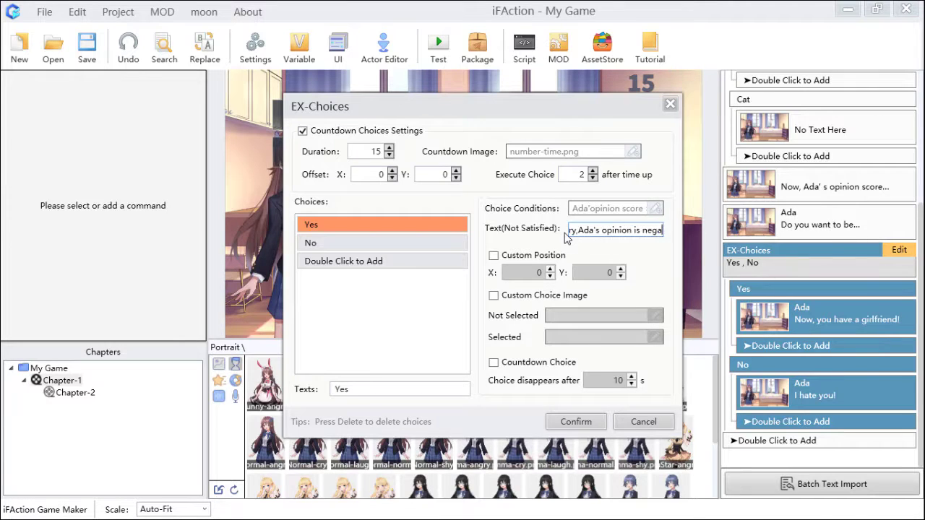
type("tive")
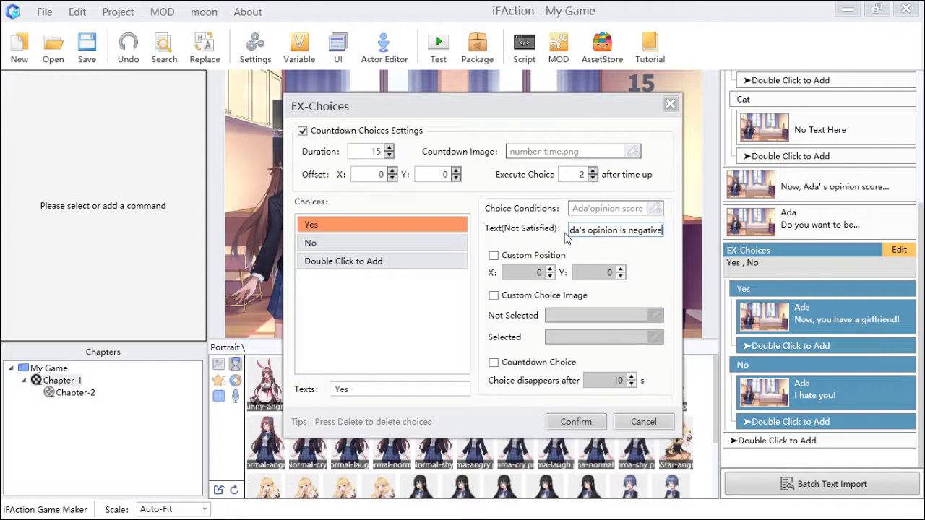
left_click(598, 427)
- Turn off the countdown settings of the Yes/No EX-Choices command and save the project
double_click(792, 252)
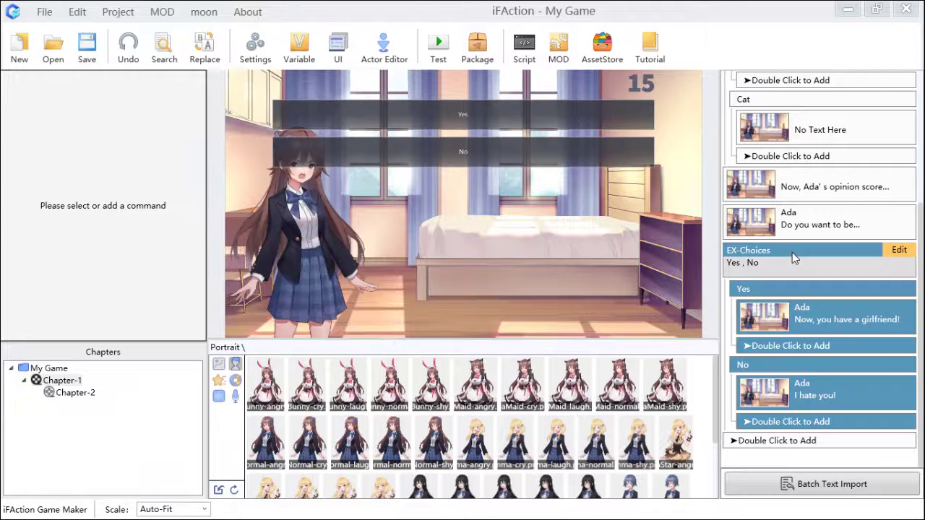
left_click(298, 128)
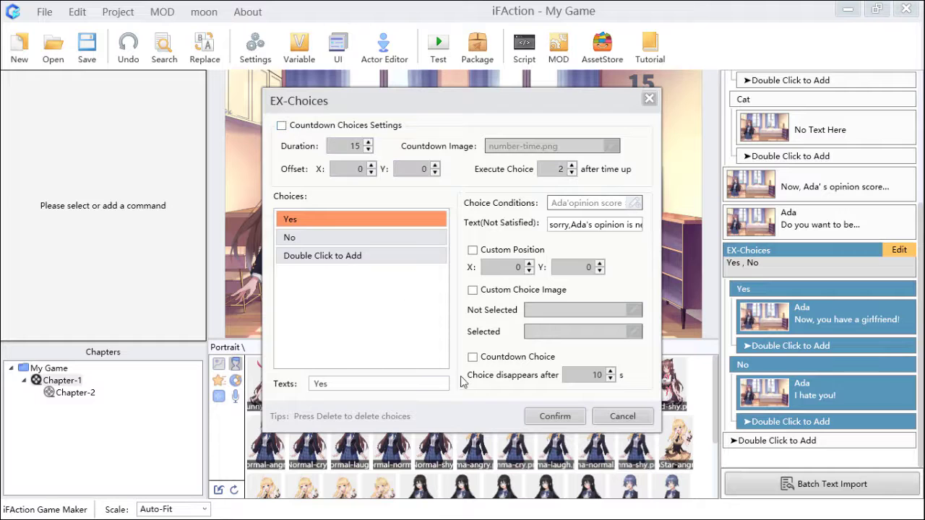
left_click(555, 417)
left_click(83, 63)
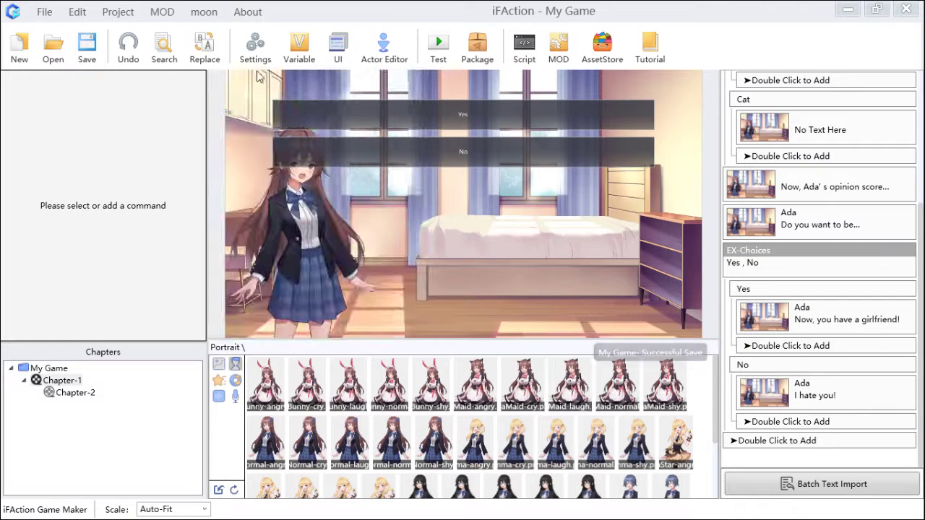
- Launch a test run of the project and start a new game
left_click(437, 54)
left_click(470, 60)
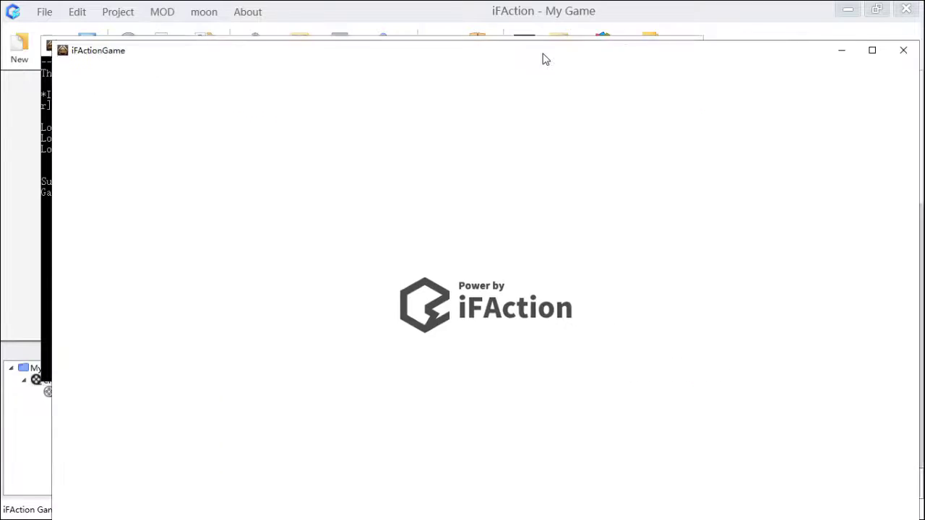
left_click_drag(545, 59, 506, 36)
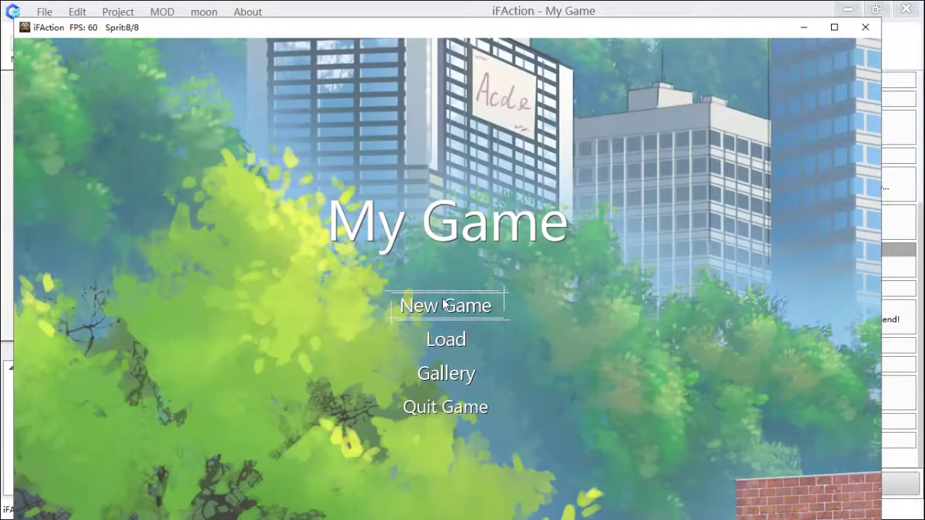
left_click(443, 304)
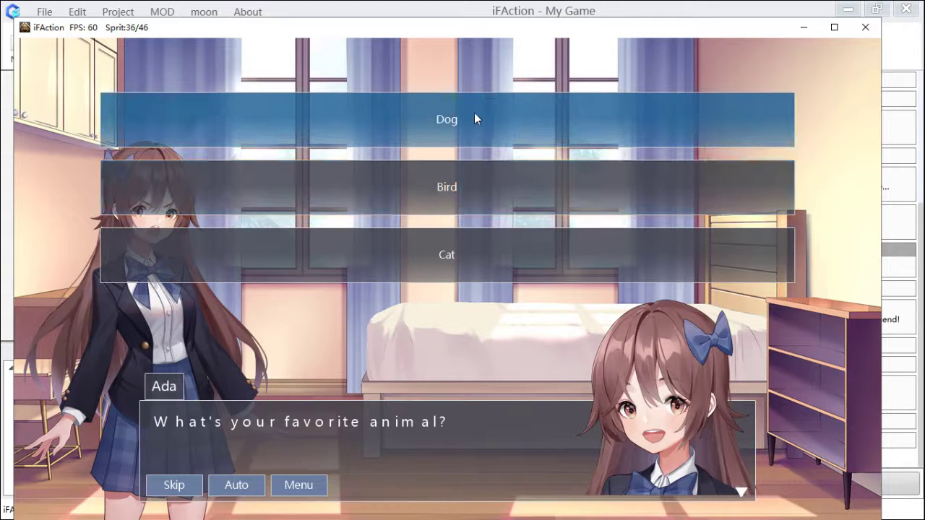
- Answer Bird to the animal question, try the Yes choice at the boyfriend question, and close the test game
left_click(490, 187)
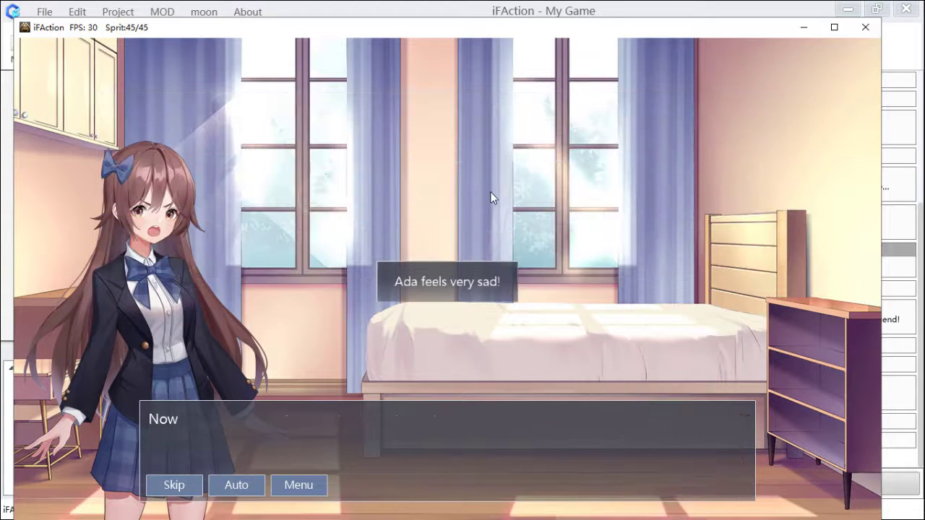
left_click(346, 436)
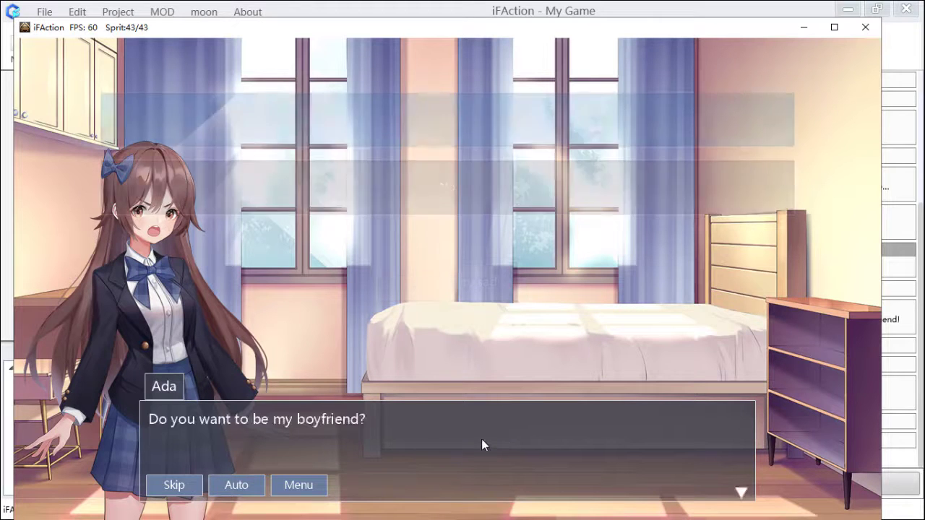
left_click(461, 119)
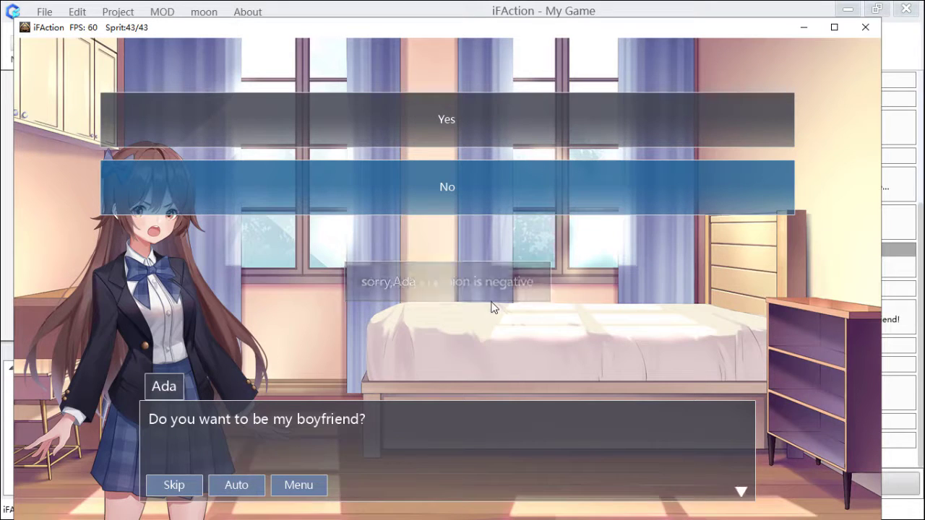
left_click(479, 133)
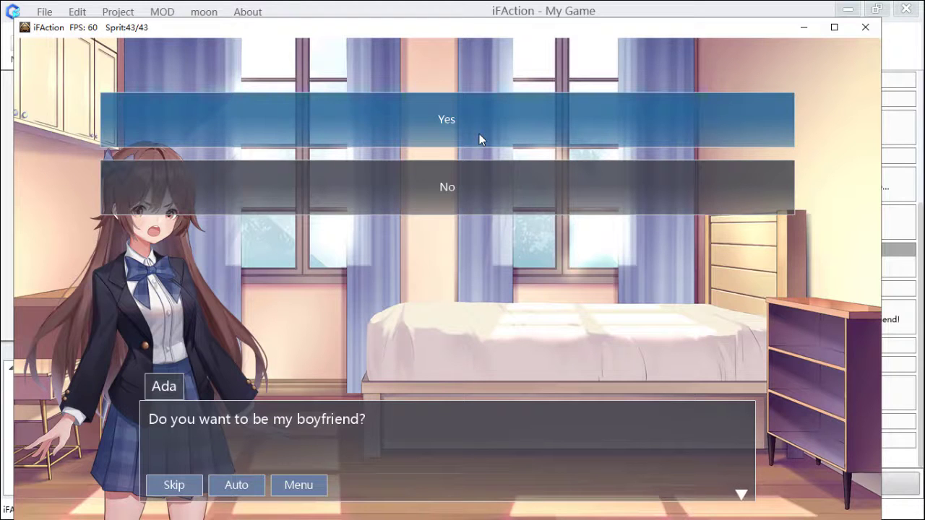
left_click(558, 117)
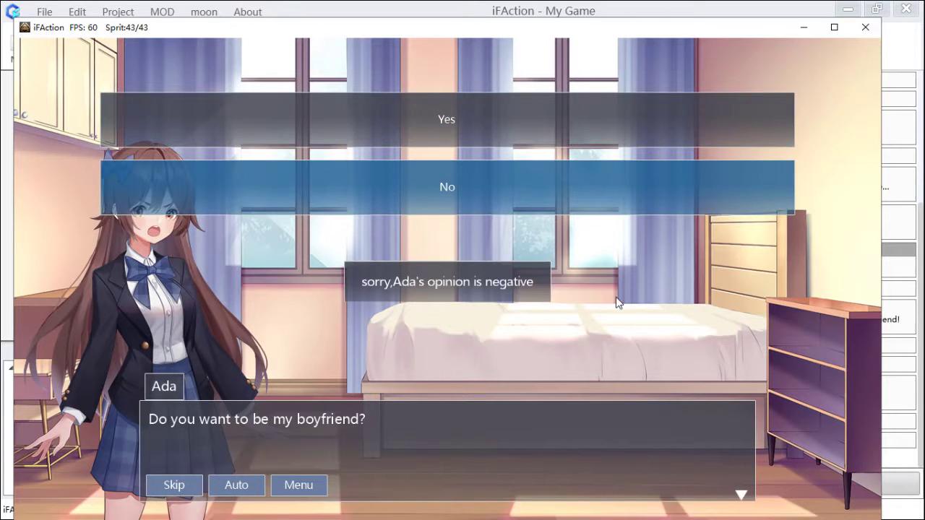
left_click(865, 27)
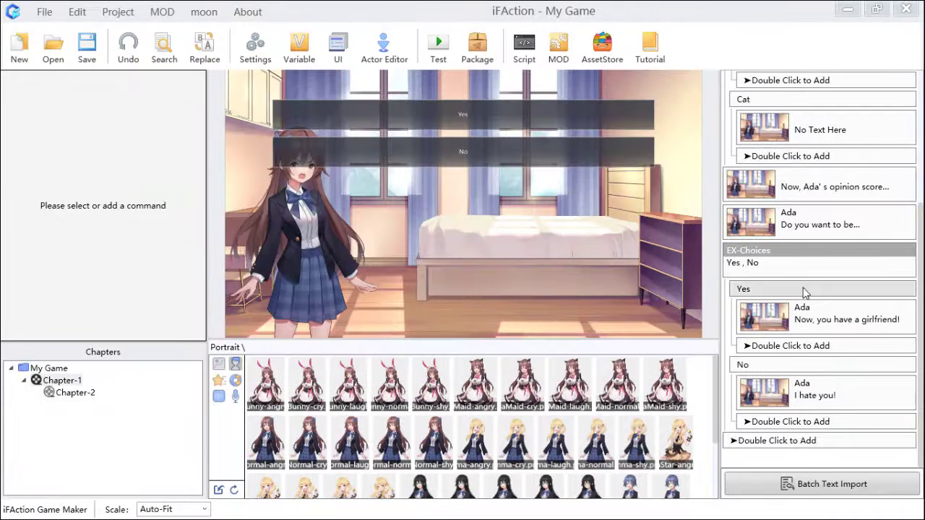
- Enable Countdown Choice for the Yes option of the EX-Choices command with disappearance after 10 s, and save the project
double_click(787, 252)
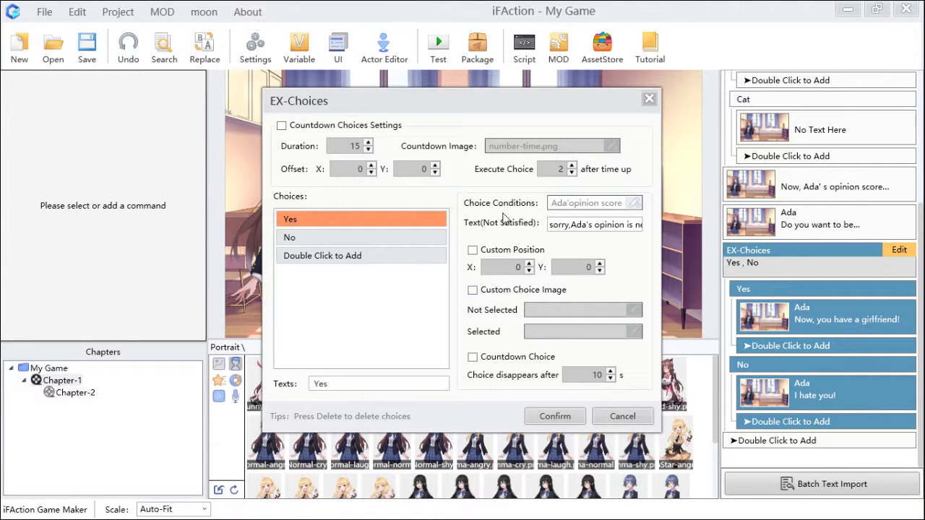
left_click(379, 238)
left_click(378, 220)
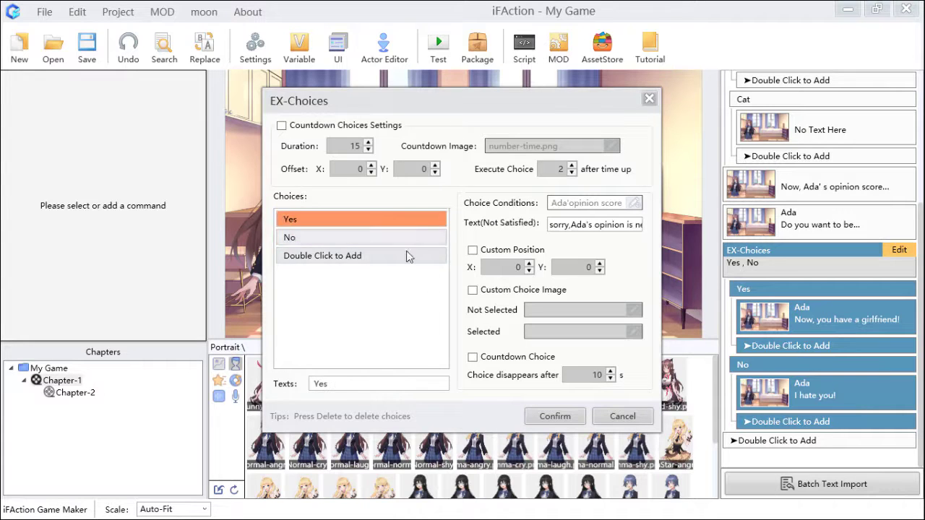
left_click(498, 359)
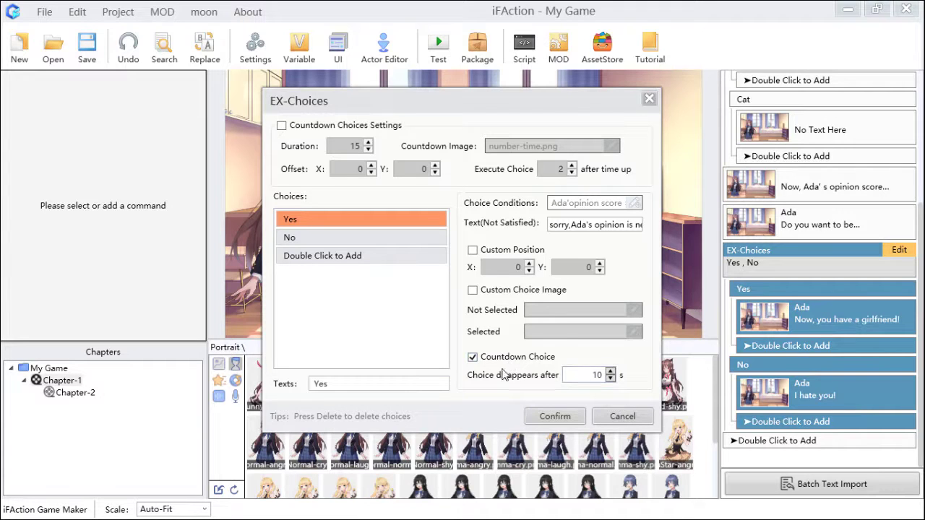
left_click(345, 237)
left_click(342, 220)
left_click_drag(589, 375, 605, 374)
left_click(555, 417)
left_click(86, 49)
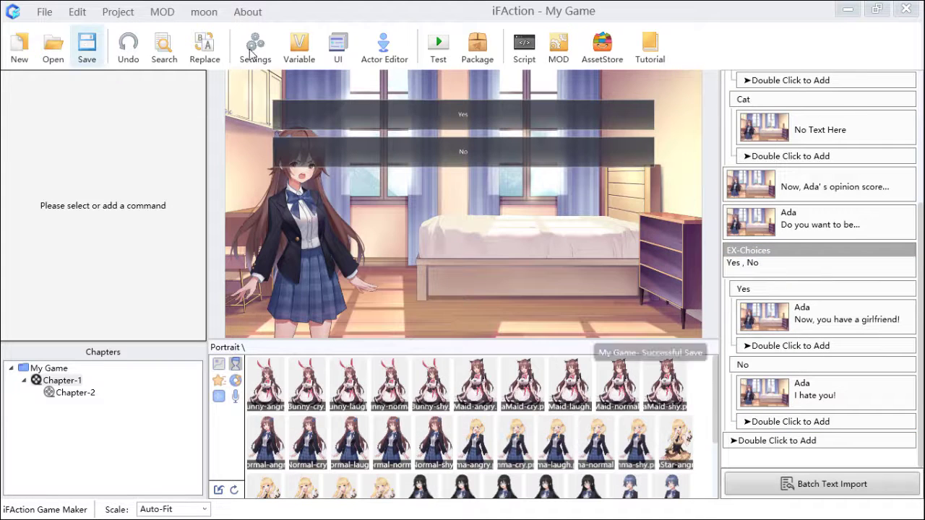
- Playtest a new game up to the boyfriend question, choose No once Yes has timed out, and close the test game
left_click(444, 44)
left_click(471, 67)
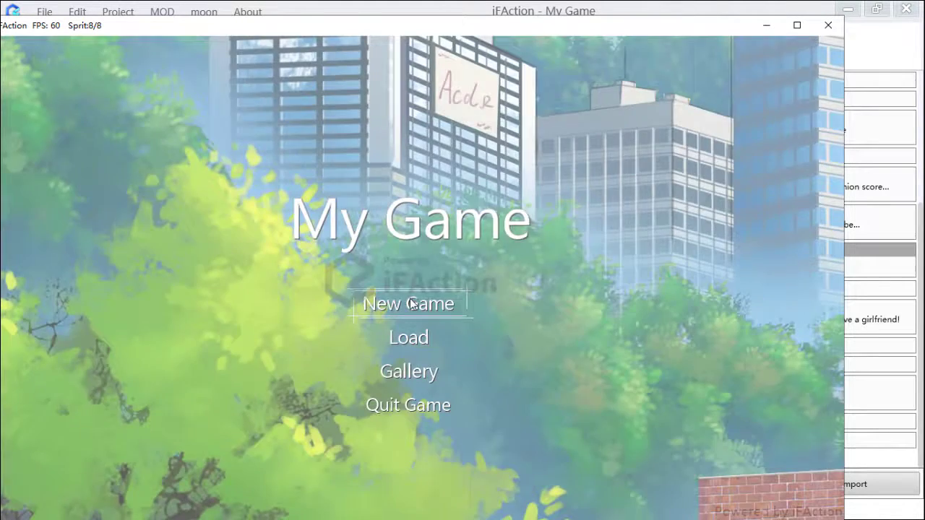
left_click(413, 304)
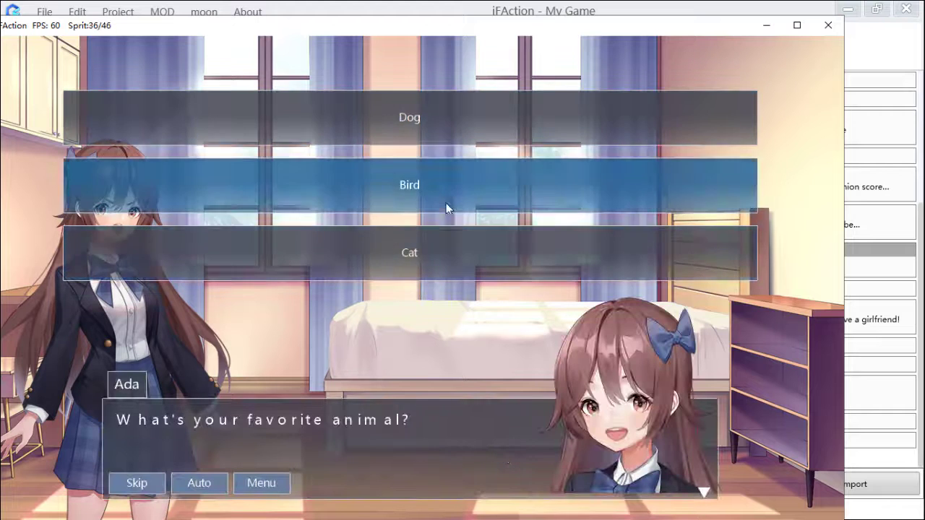
left_click(509, 115)
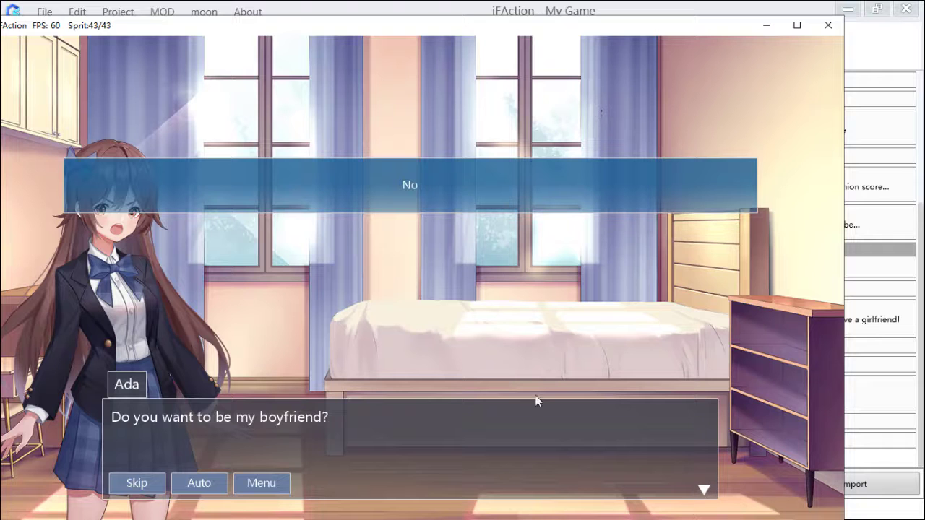
left_click(674, 177)
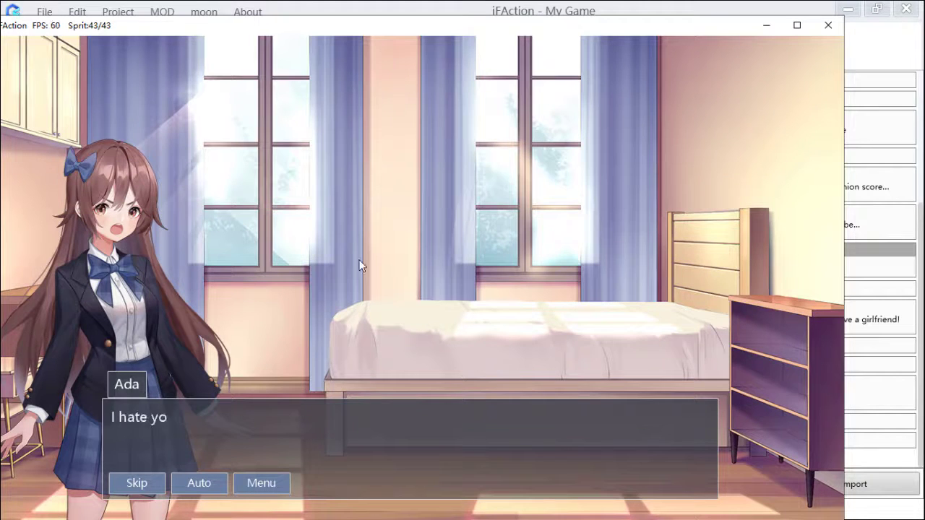
left_click(828, 26)
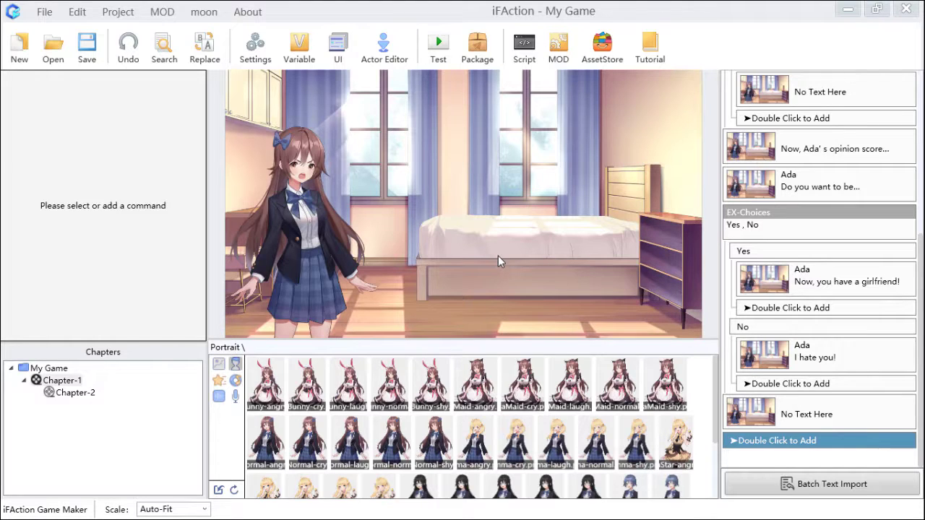
- Create a new scene named Chapter-3 directly under My Game in the chapter tree
right_click(59, 371)
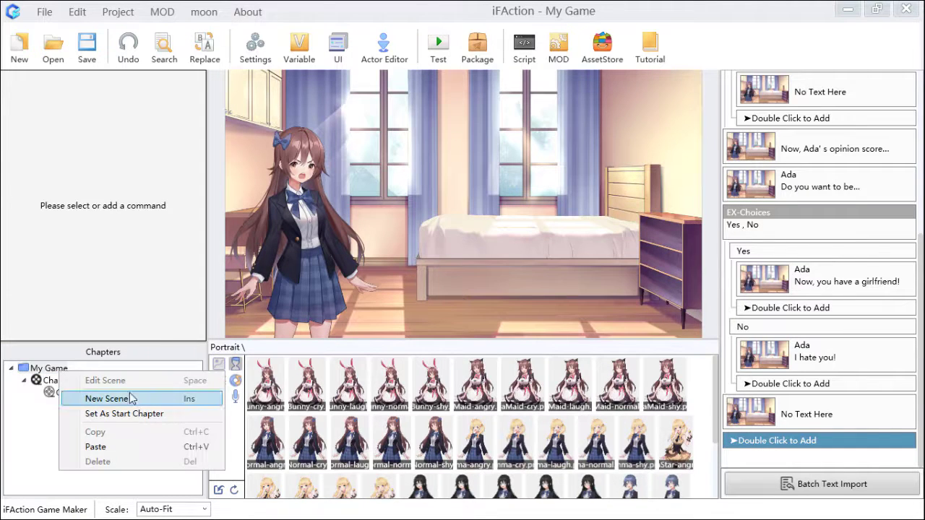
left_click(131, 399)
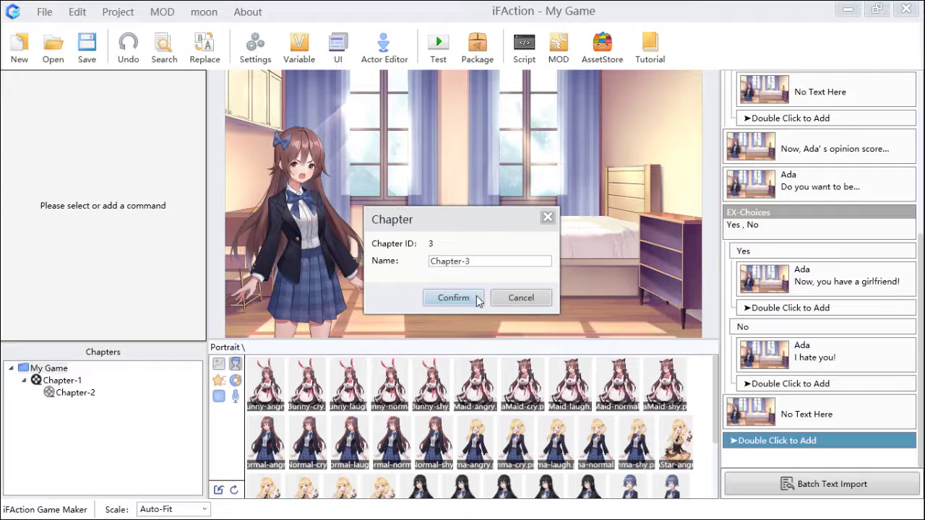
left_click(453, 298)
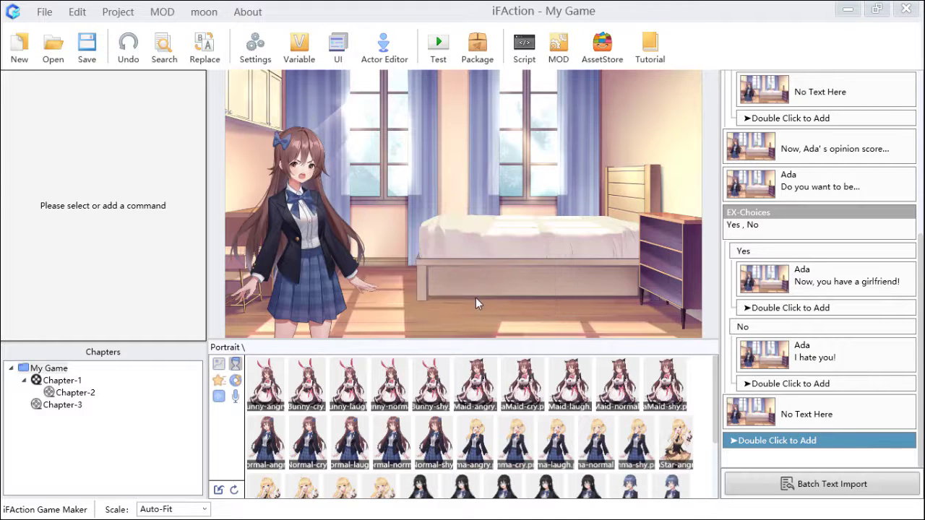
- Open Chapter-3 and enter the text "Chapter 3 New Life" in its first text command
left_click(62, 405)
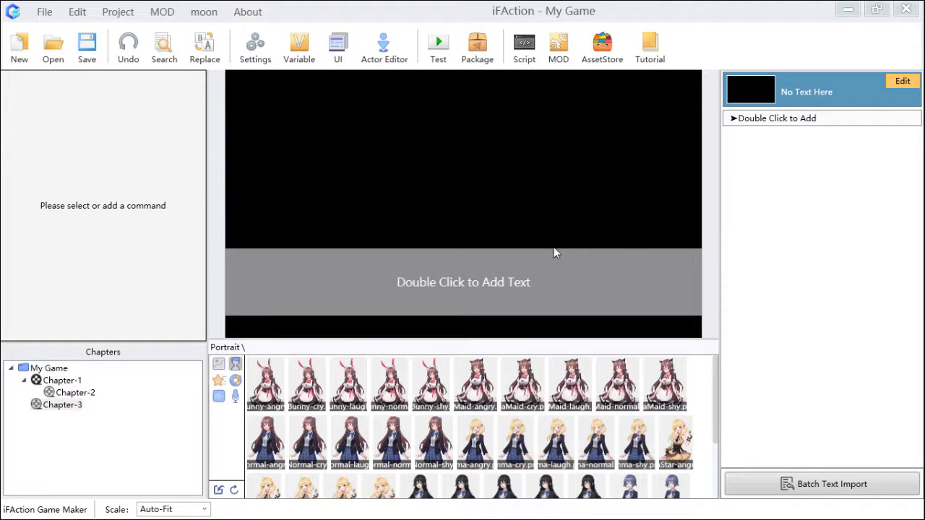
double_click(509, 267)
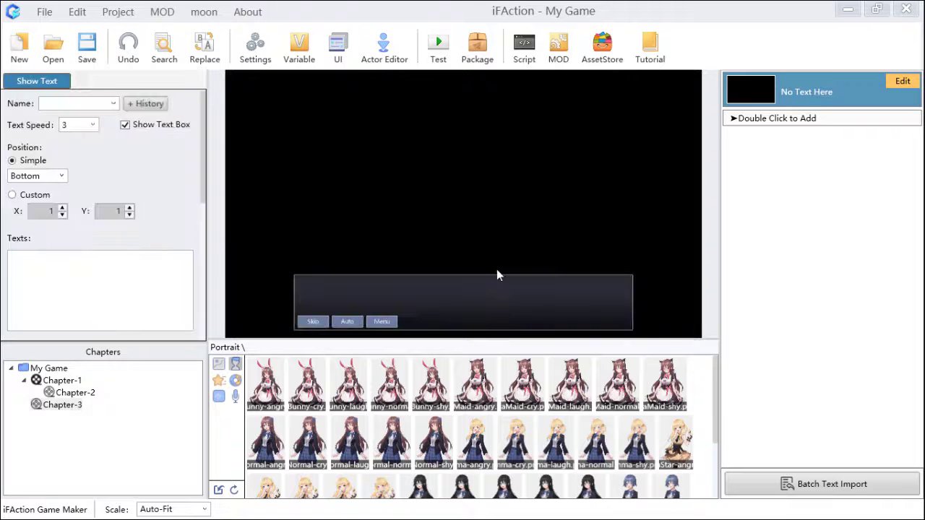
left_click(49, 290)
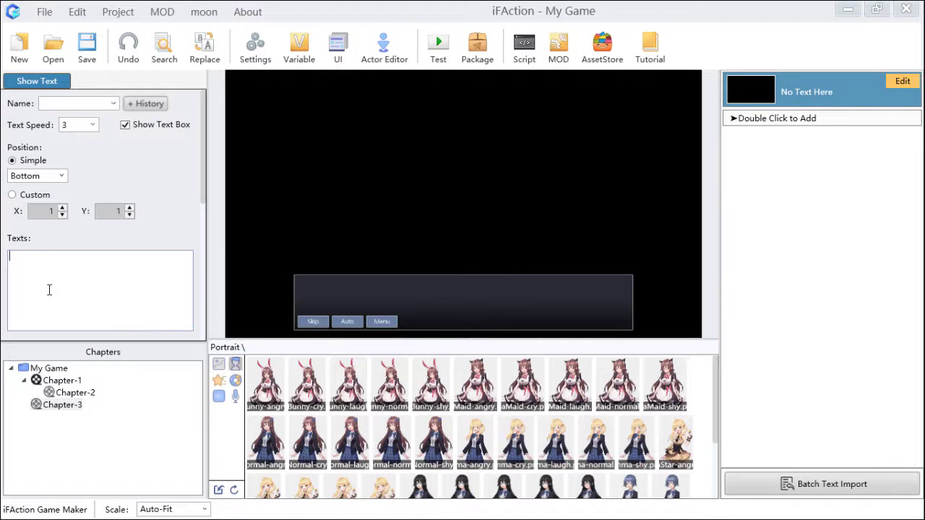
type("Chapter")
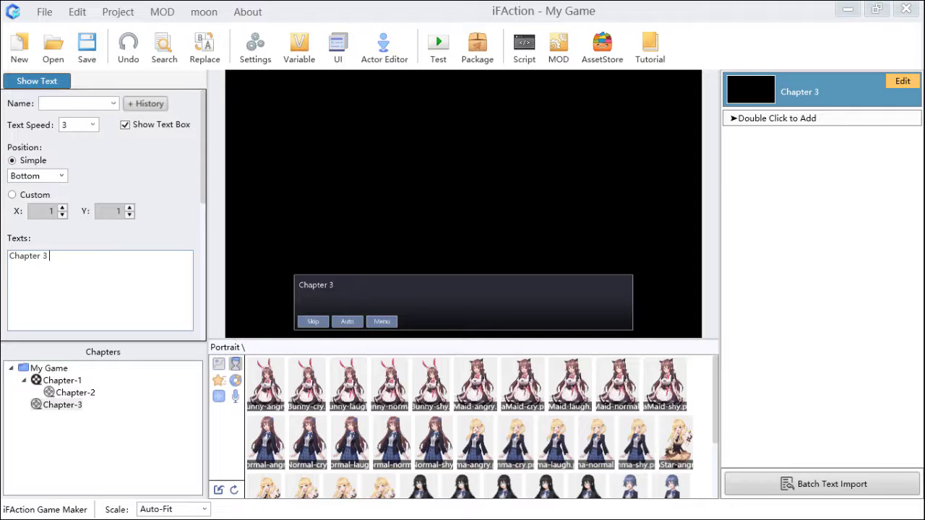
type("3 New Life")
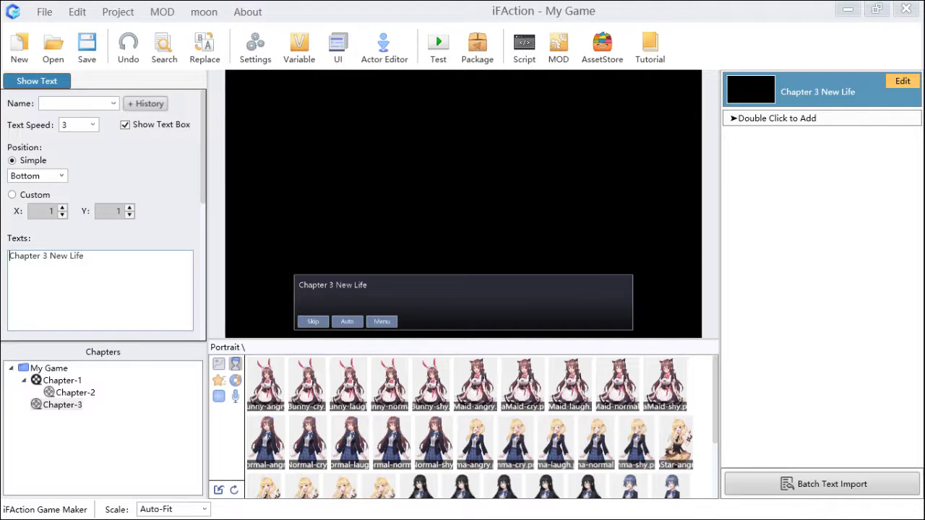
- Prefix the Chapter-3 title text with \s[30], hide its text box, set its position to Middle, and save the project
type("\\s[]")
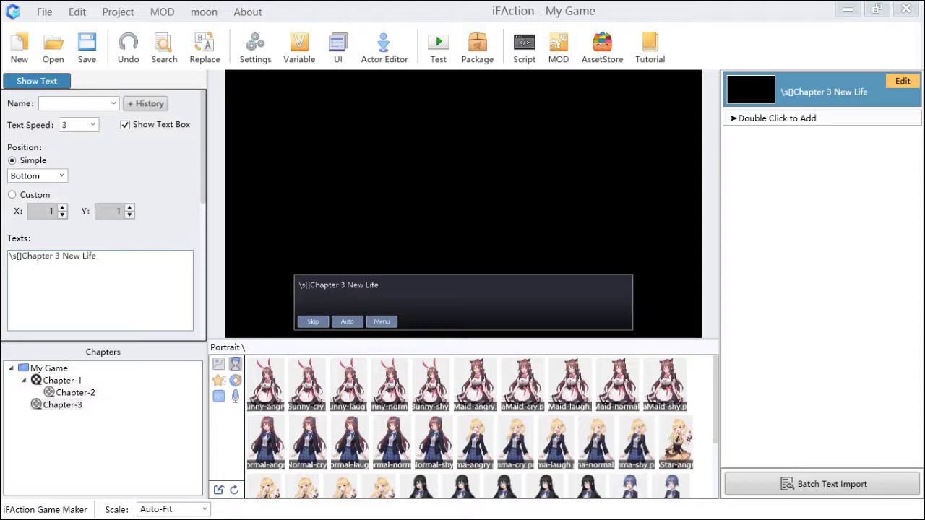
type("30")
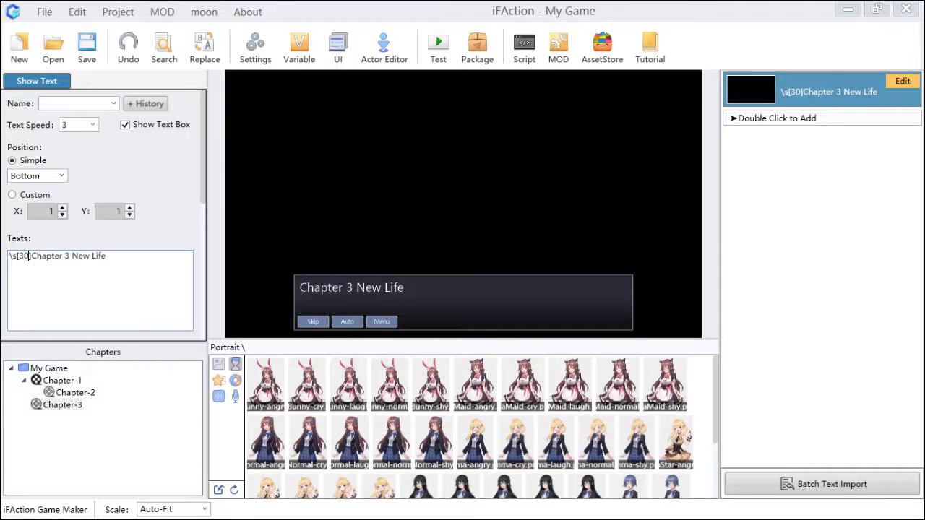
left_click(126, 125)
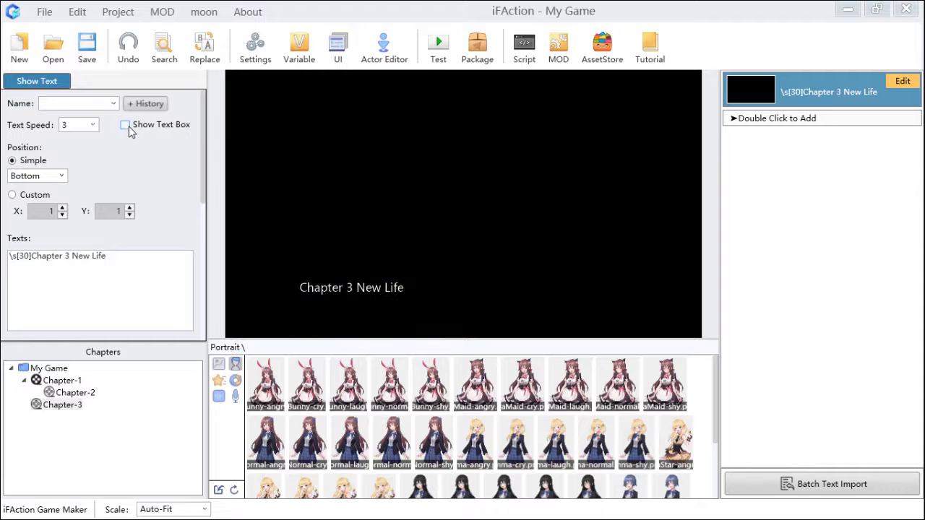
left_click(62, 176)
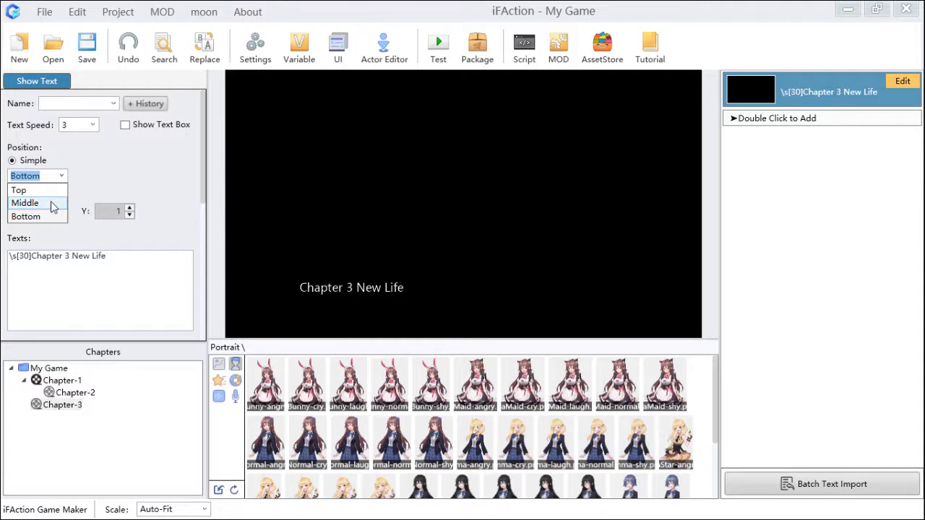
left_click(51, 204)
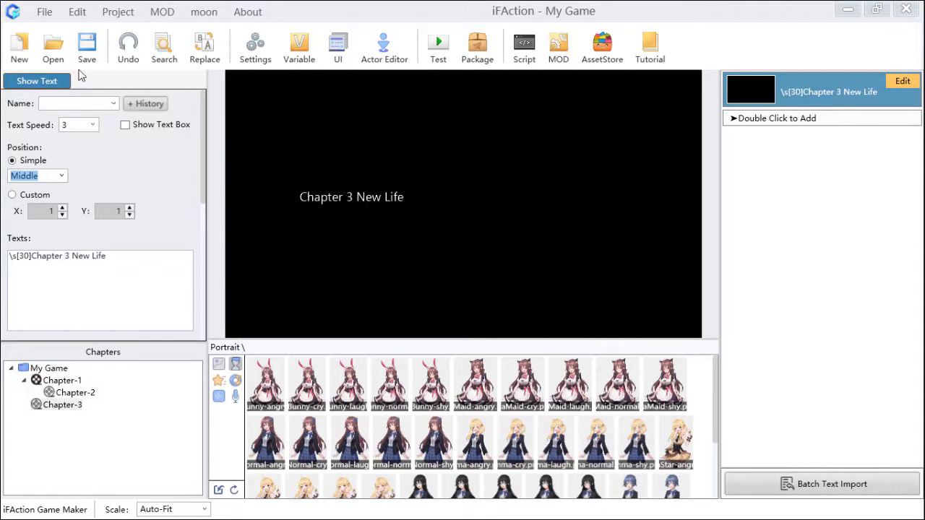
left_click(87, 47)
- Create a new scene named Chapter-4 under Chapter-3 in the chapter tree
right_click(71, 405)
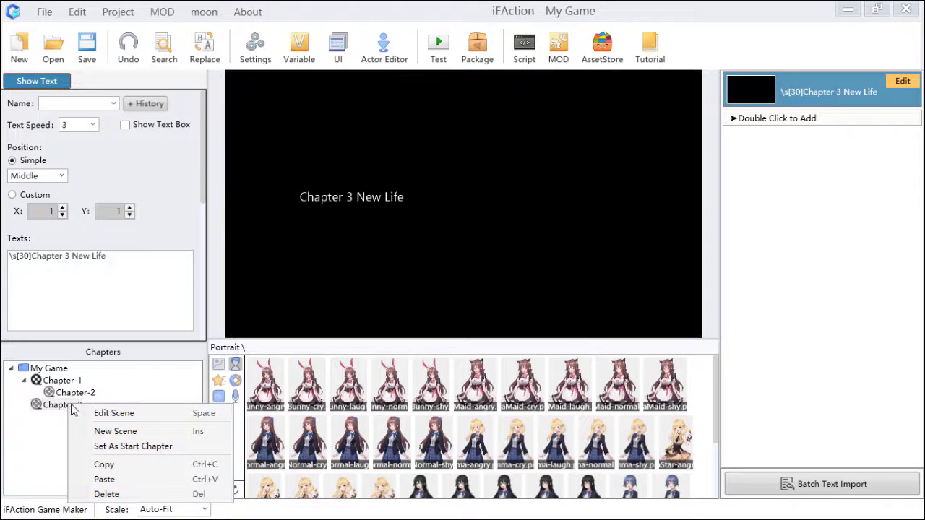
left_click(118, 431)
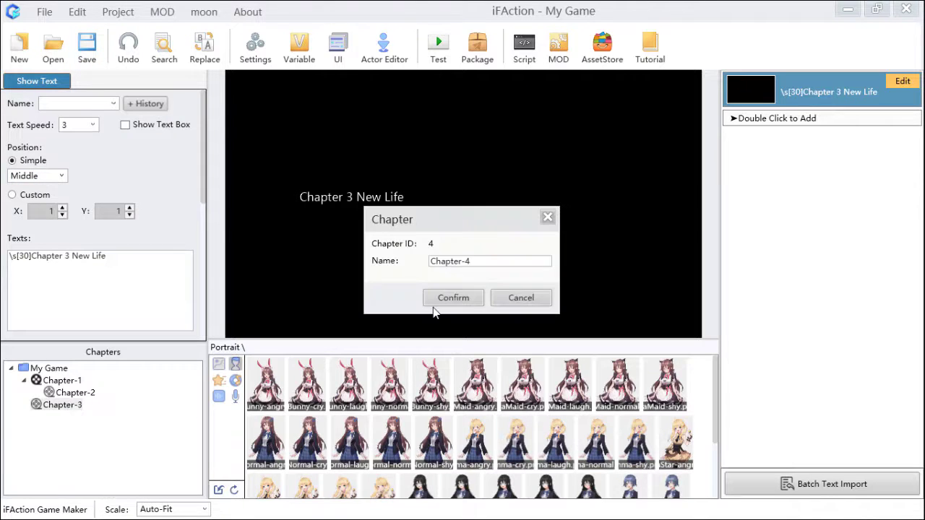
left_click(471, 304)
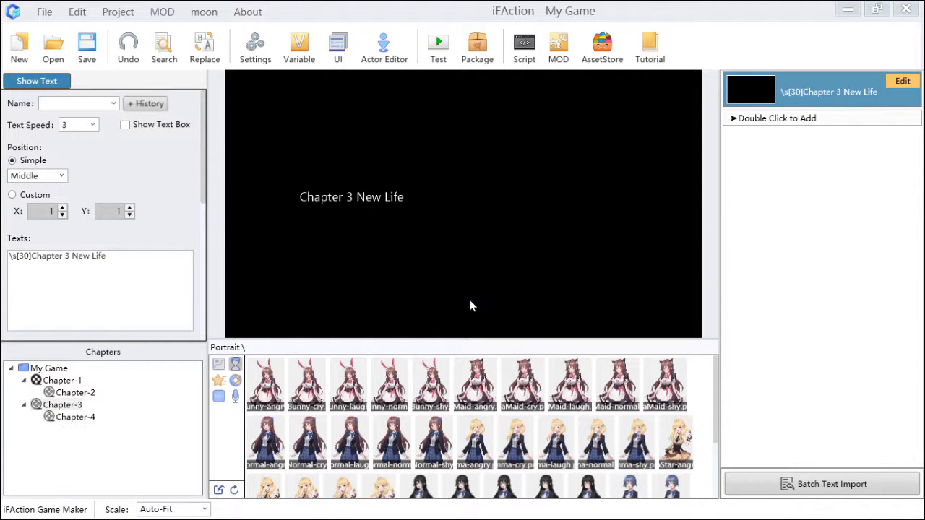
- Add a text to Chapter-4 spoken by Ada, reading "Hey!" and "Let' move to the next chapter~" on two lines, and save
left_click(81, 418)
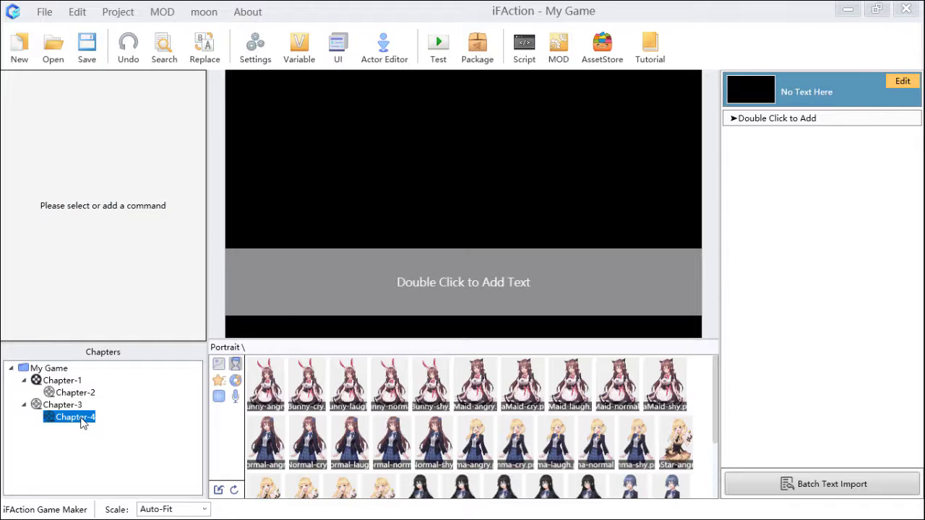
double_click(441, 280)
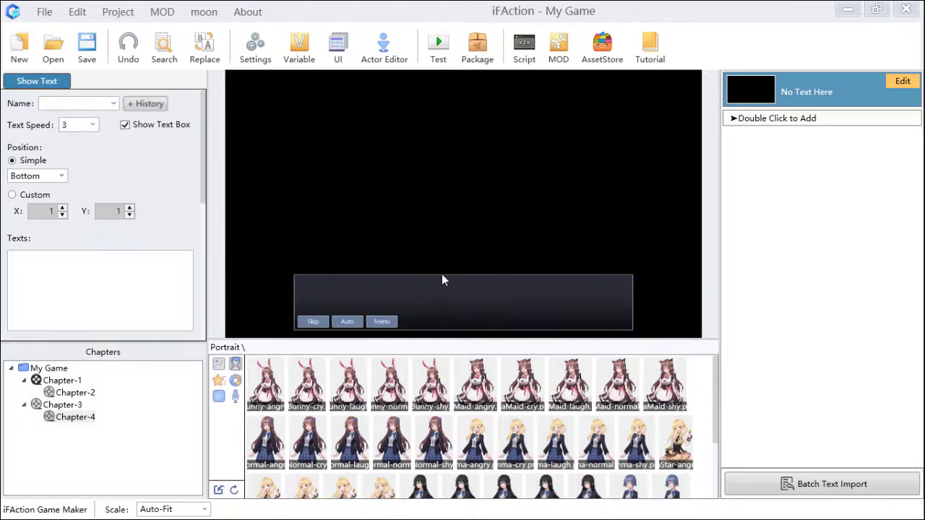
left_click(113, 103)
left_click(101, 117)
left_click(84, 270)
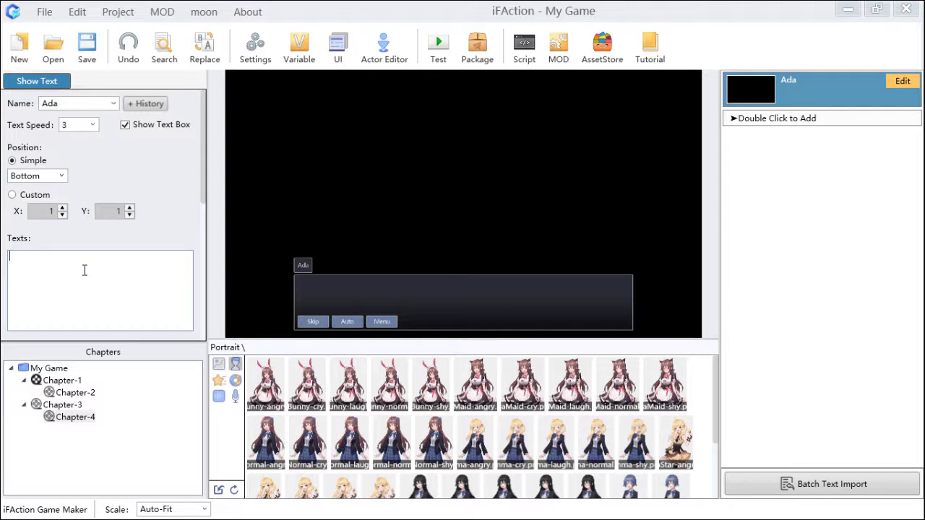
type("Hey!")
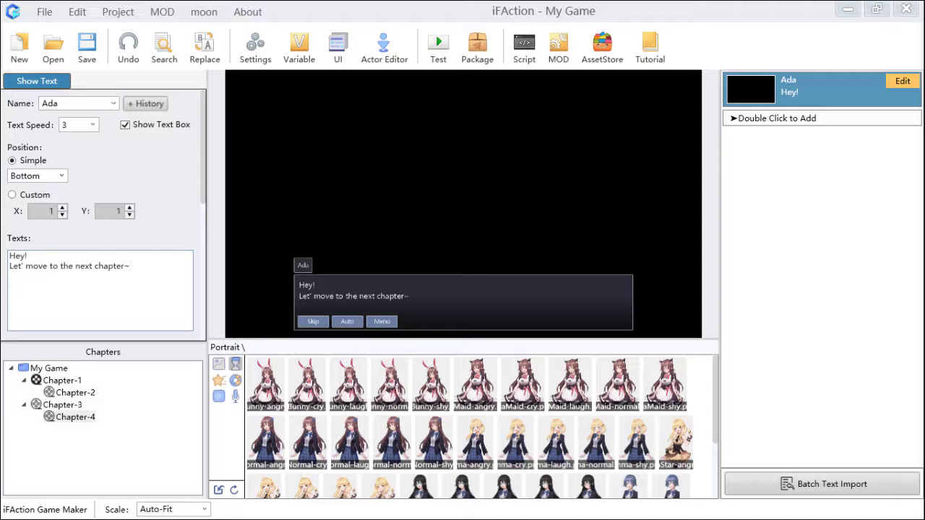
left_click(87, 45)
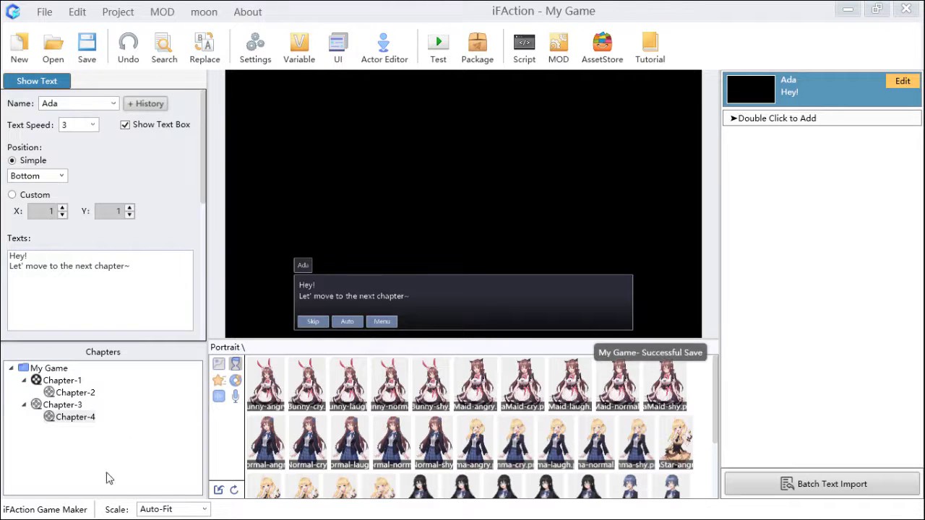
- Place the adaNormal-cry portrait in the Right slot of the scene as picture No. 13 with Fade In
mouse_move(311, 448)
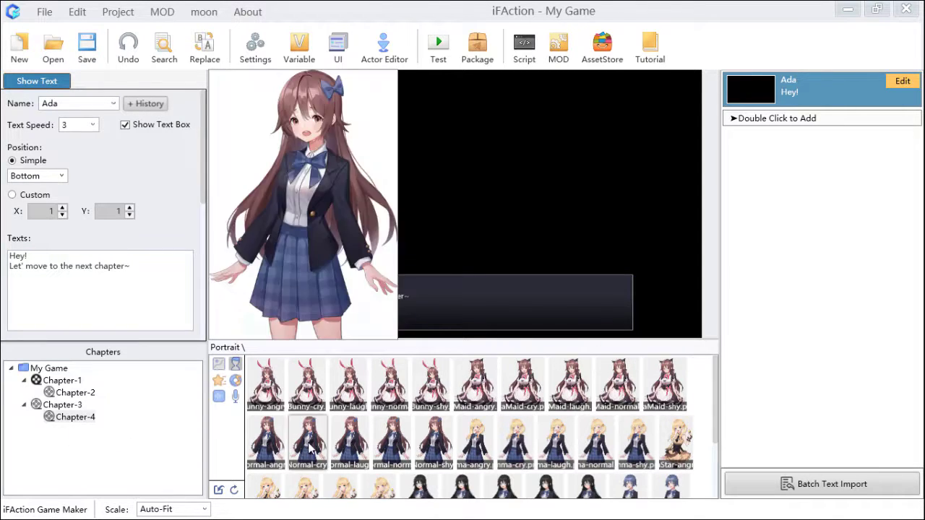
left_click_drag(299, 451, 605, 203)
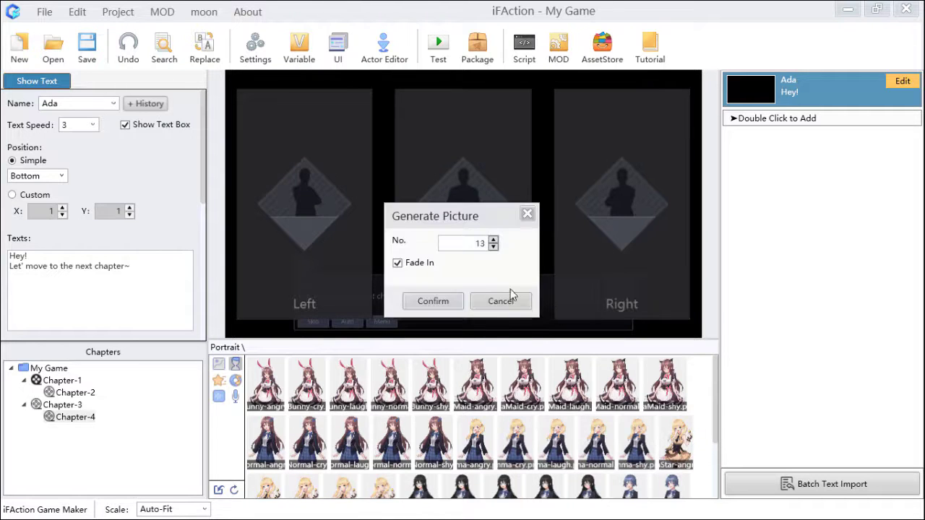
left_click(432, 301)
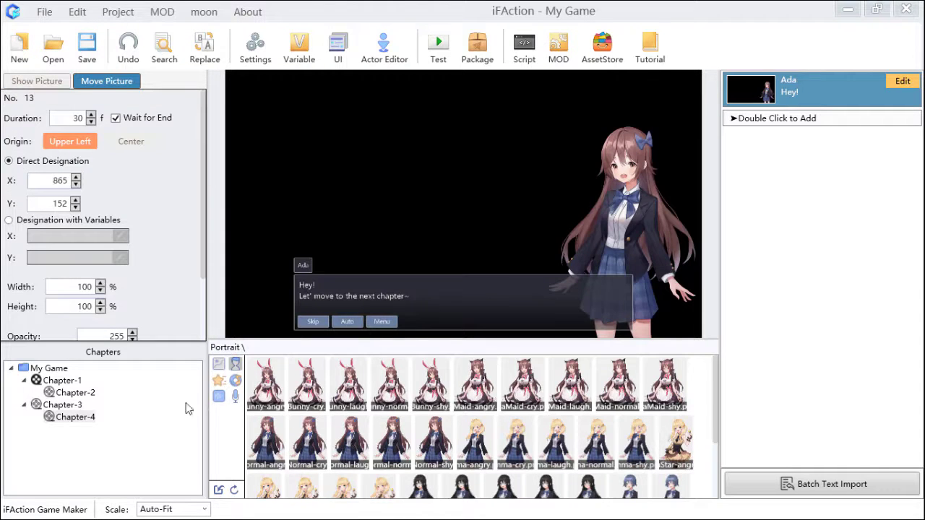
left_click(220, 365)
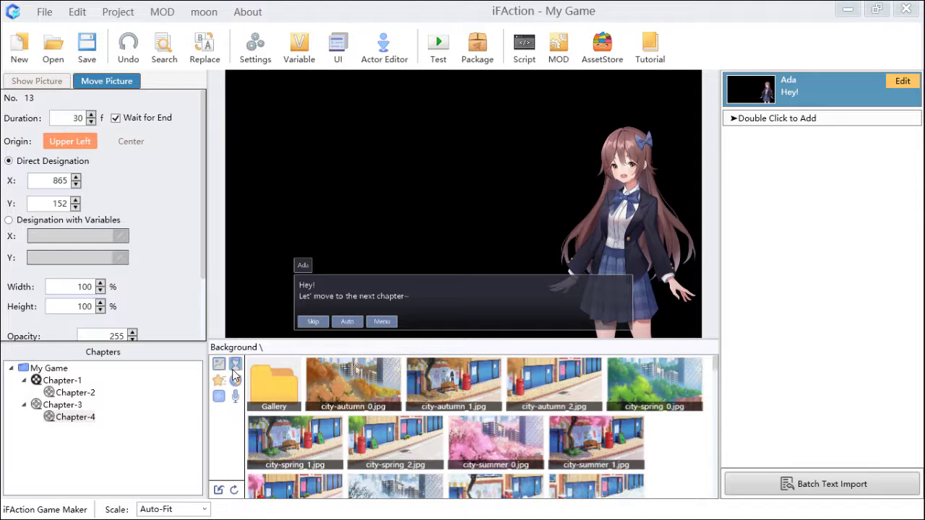
left_click(236, 364)
- Make Chapter-4 the start chapter and save the project
left_click(75, 421)
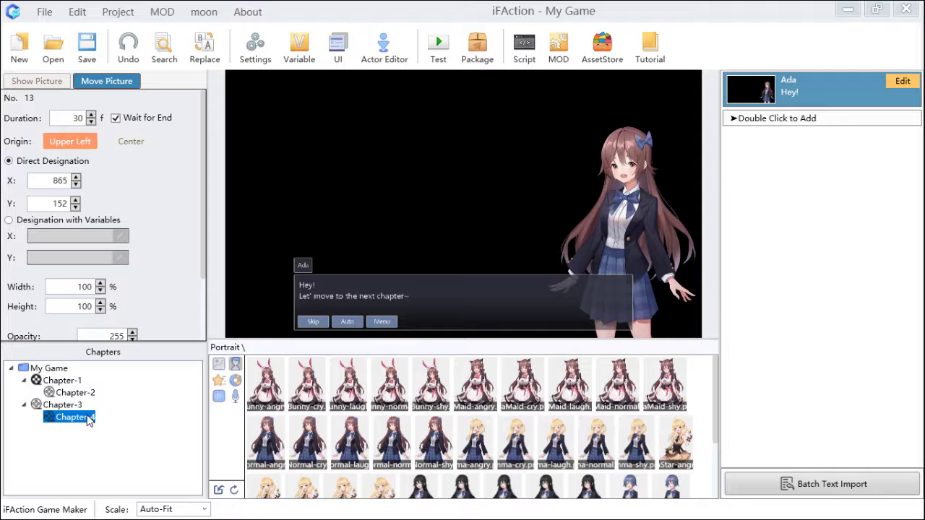
right_click(88, 421)
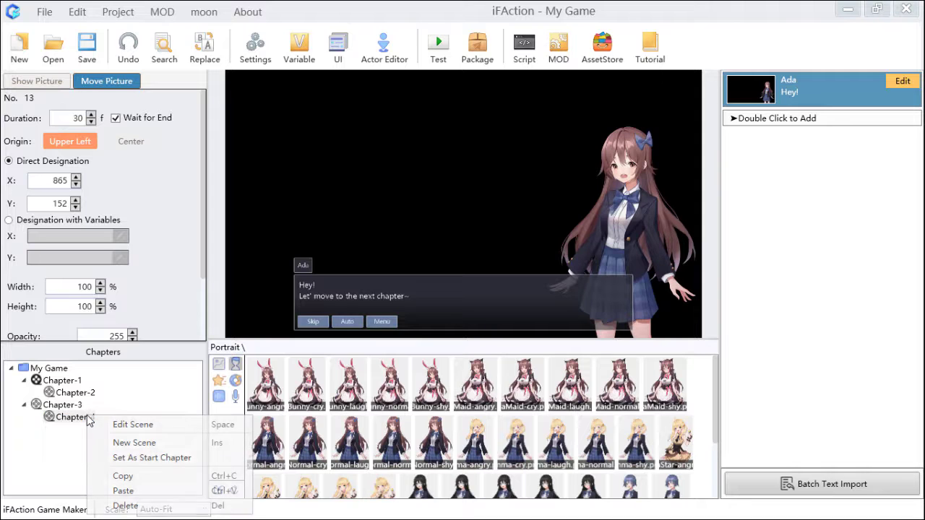
left_click(176, 458)
left_click(86, 44)
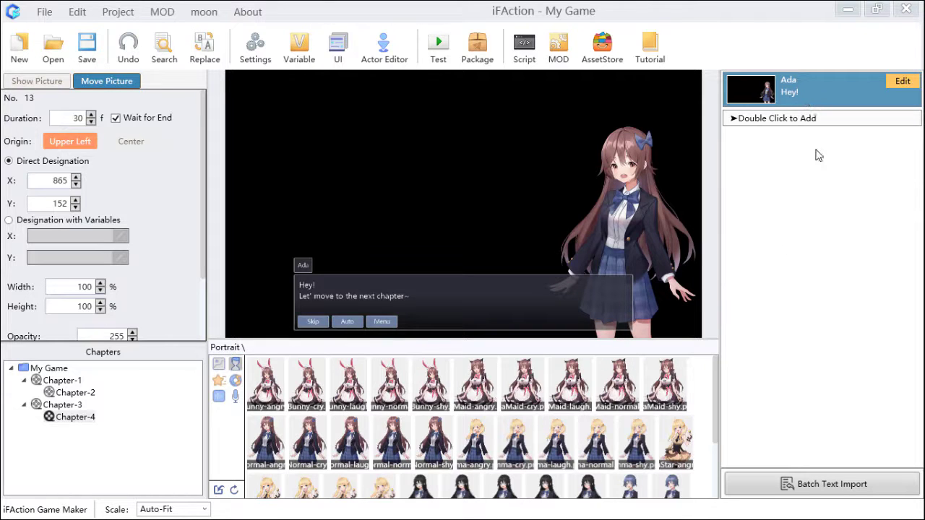
- Append a Change Chapter command to Chapter-3 after Ada's text in Chapter-4's command list, and save the project
left_click(899, 84)
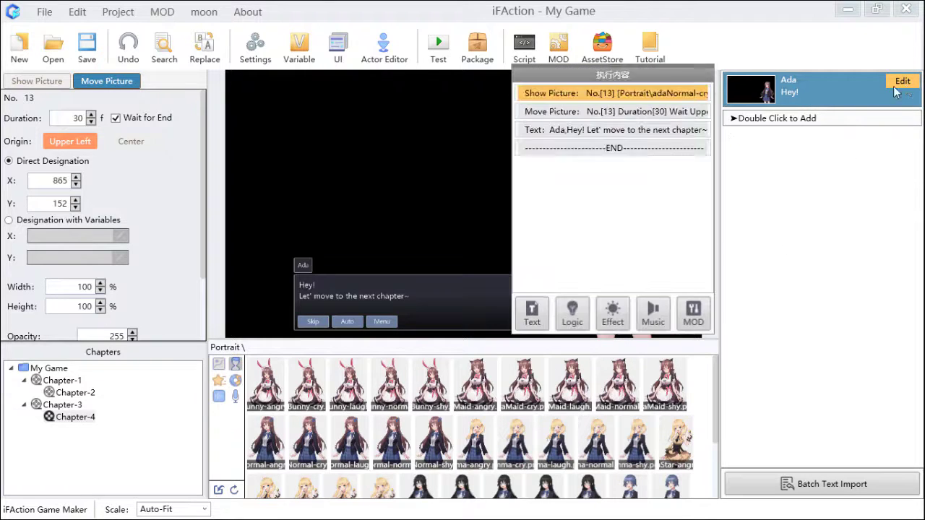
left_click(616, 149)
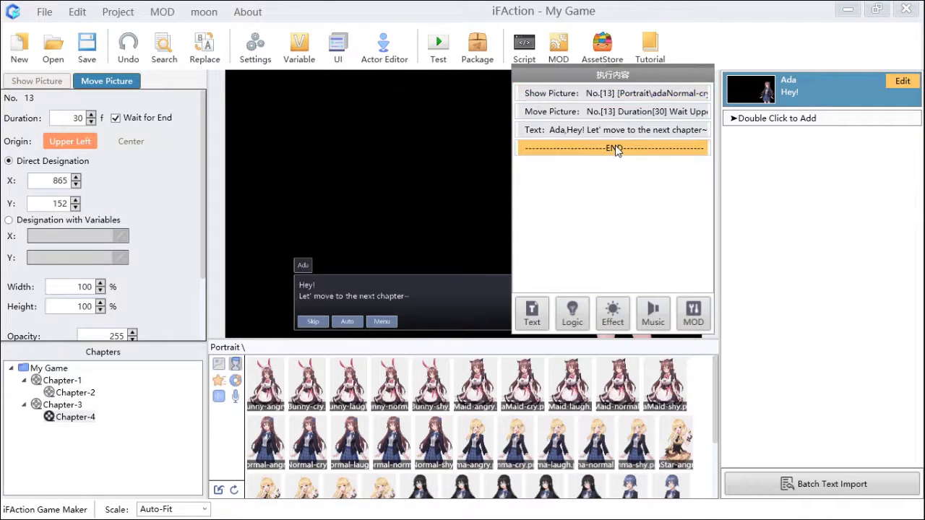
left_click(569, 317)
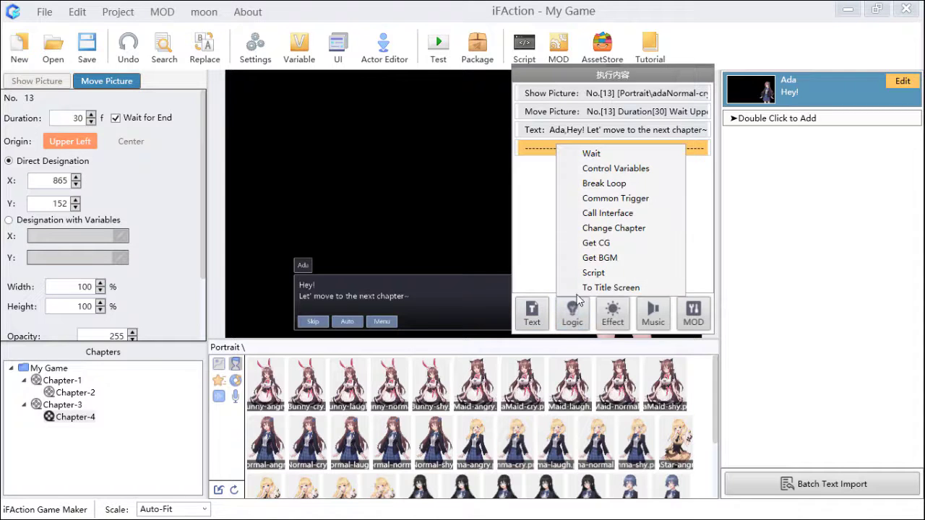
left_click(607, 228)
left_click_drag(471, 205, 292, 181)
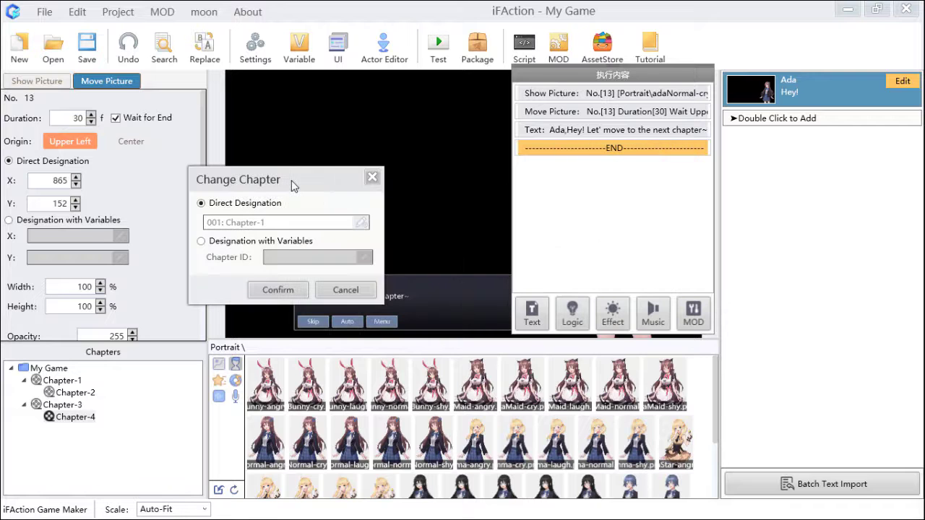
left_click(361, 222)
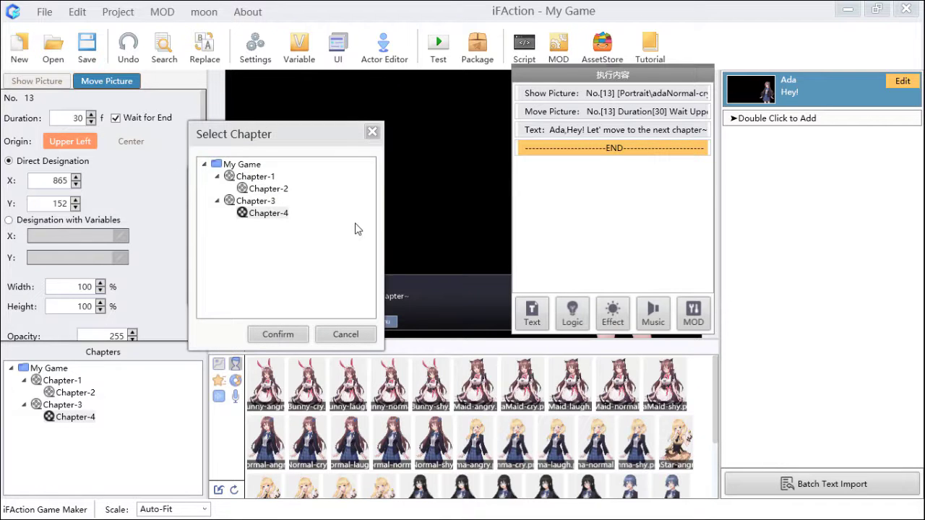
left_click(267, 203)
left_click(278, 335)
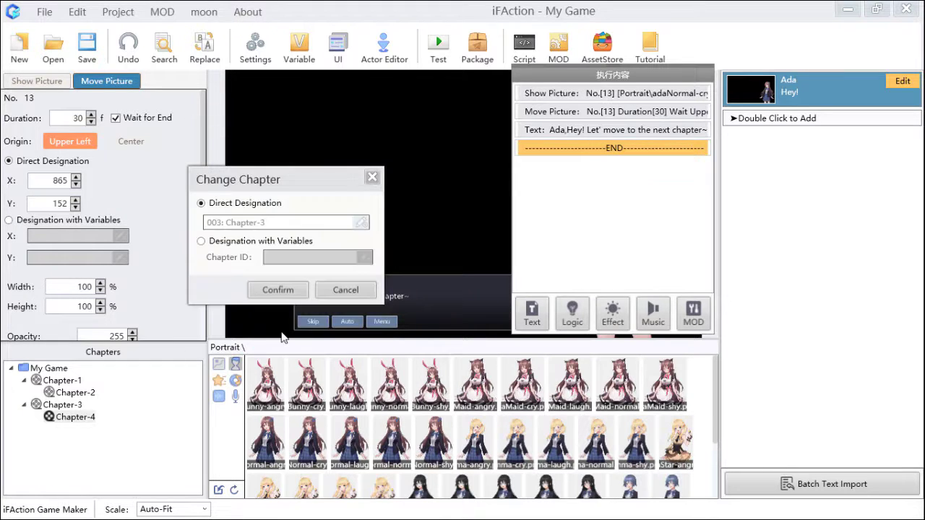
left_click(278, 289)
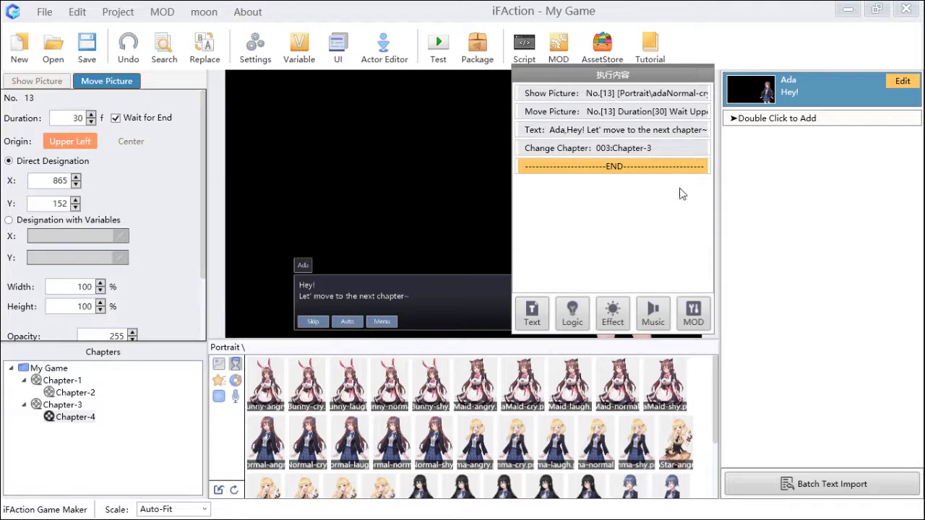
left_click(663, 154)
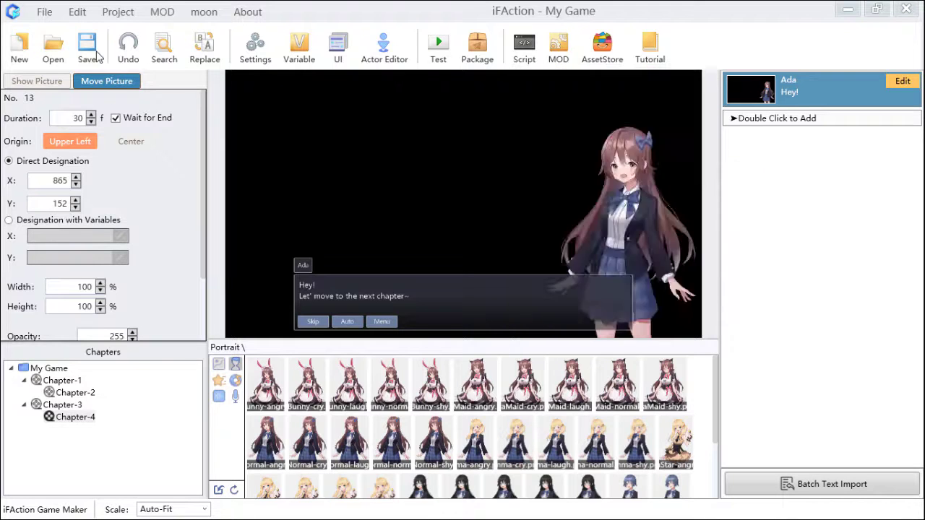
left_click(86, 45)
- Playtest a new game from Ada's line through to the Chapter 3 title, and close the test game
left_click(438, 45)
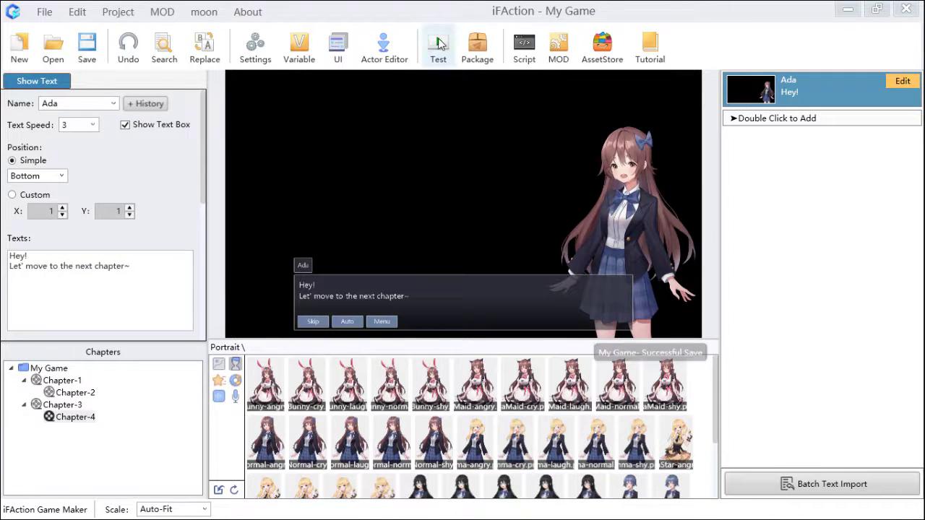
left_click(466, 48)
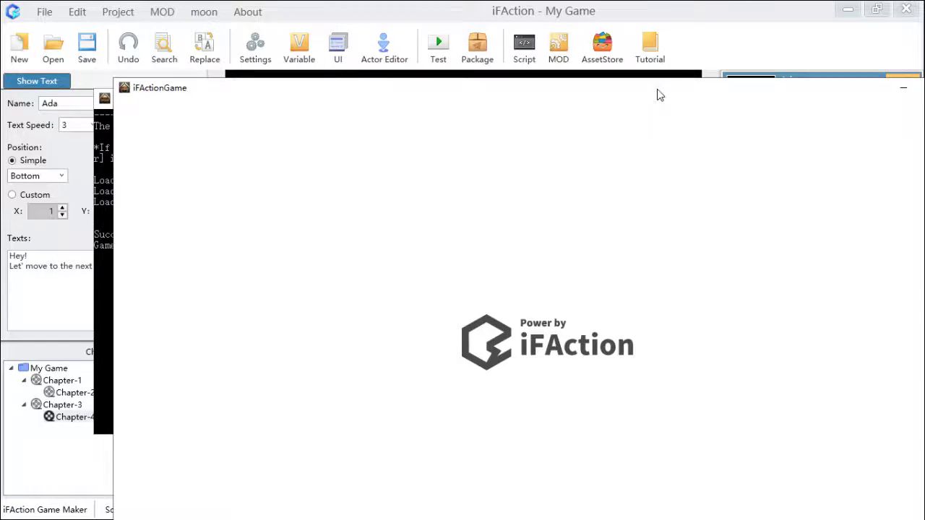
left_click_drag(659, 95, 522, 21)
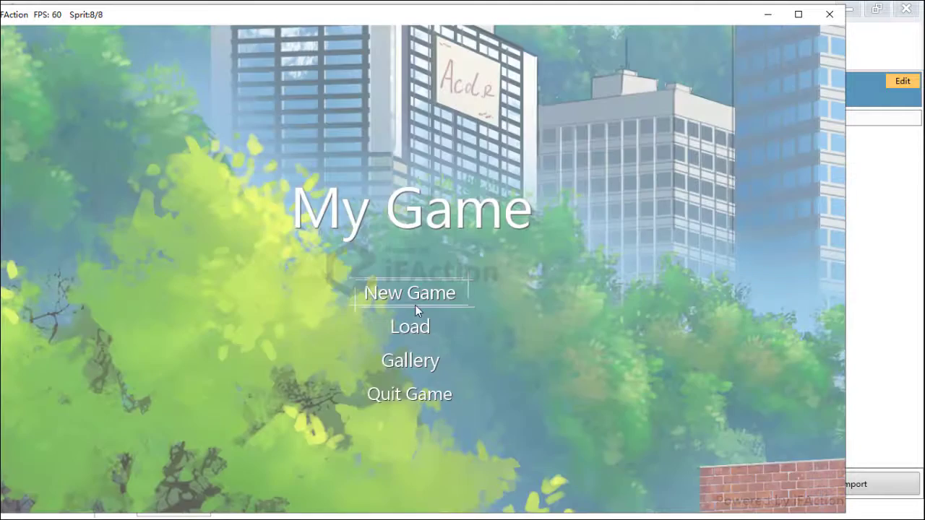
left_click(412, 298)
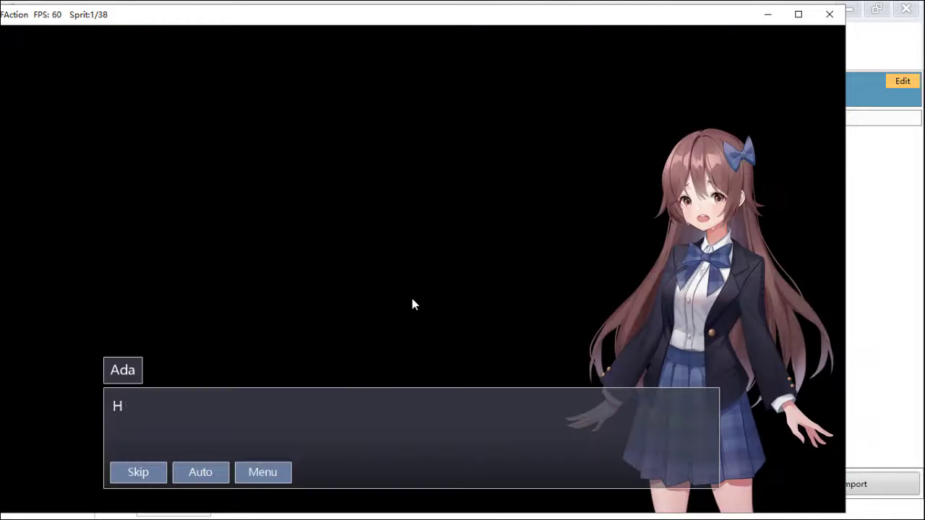
left_click(424, 437)
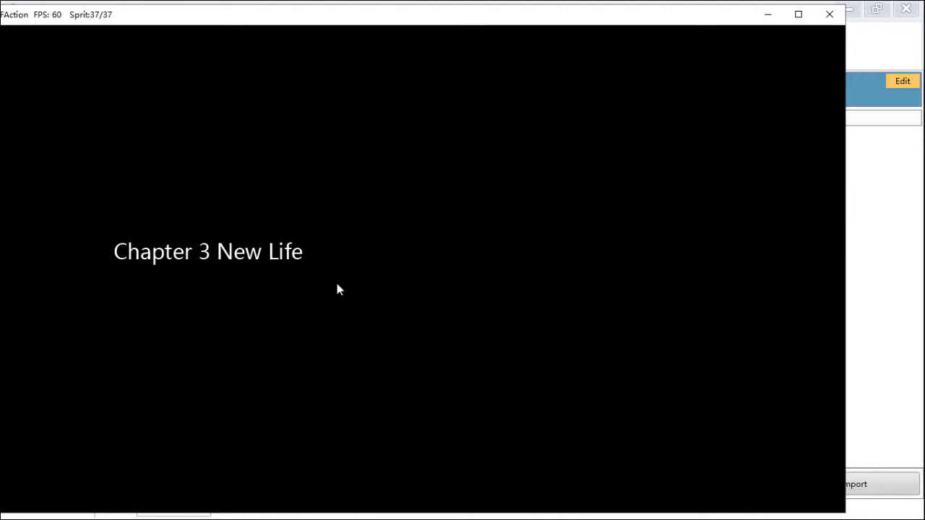
left_click(830, 17)
- Append a To Title Screen command after the title text in Chapter-3's command list, and save the project
left_click(72, 405)
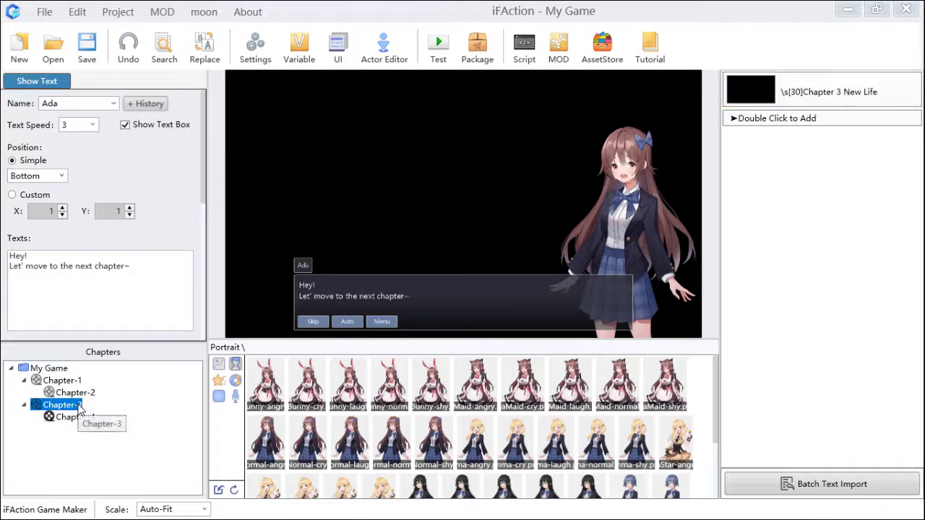
double_click(828, 153)
left_click(631, 113)
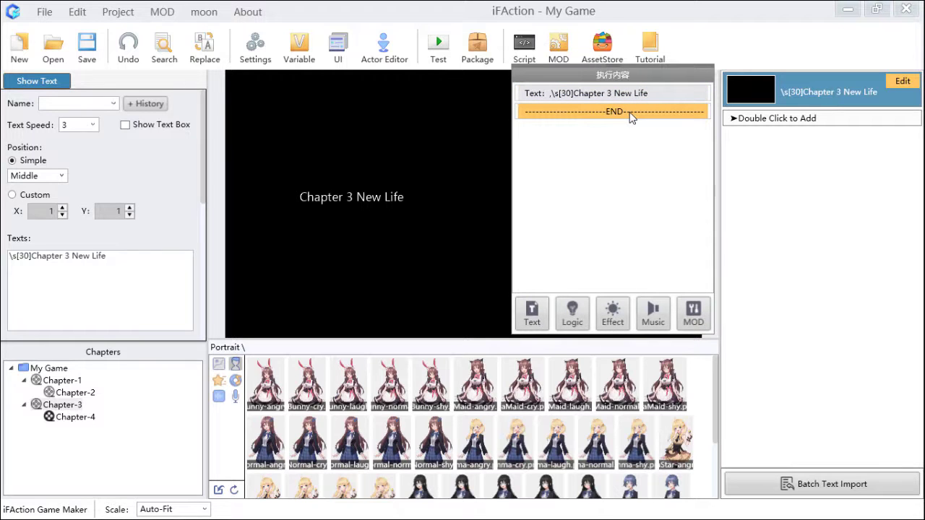
left_click(576, 307)
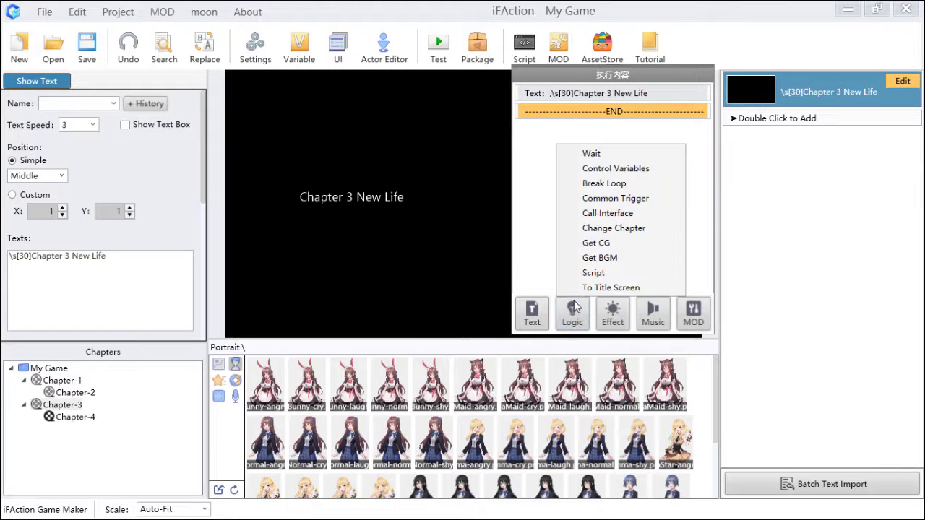
left_click(621, 288)
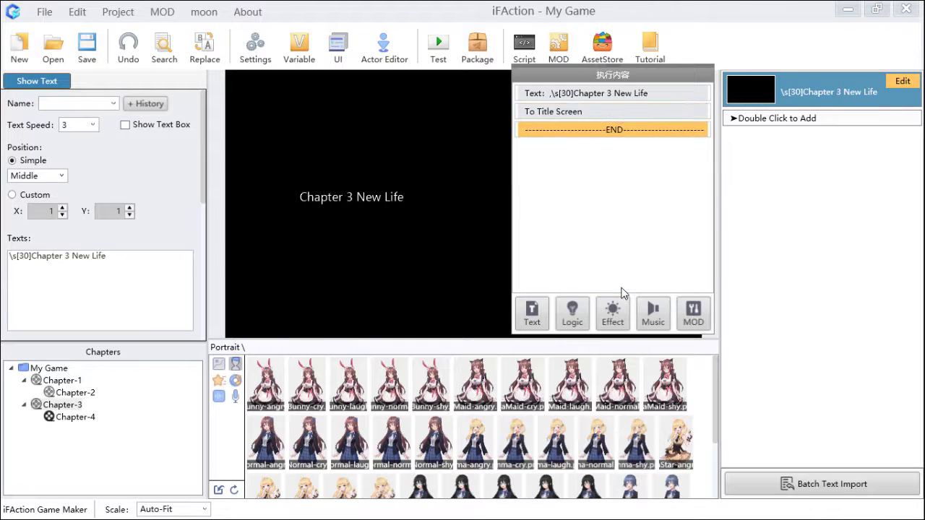
left_click(99, 52)
- Playtest a new game from Ada's line through the Chapter 3 title to the title screen, and close the test game
left_click(438, 47)
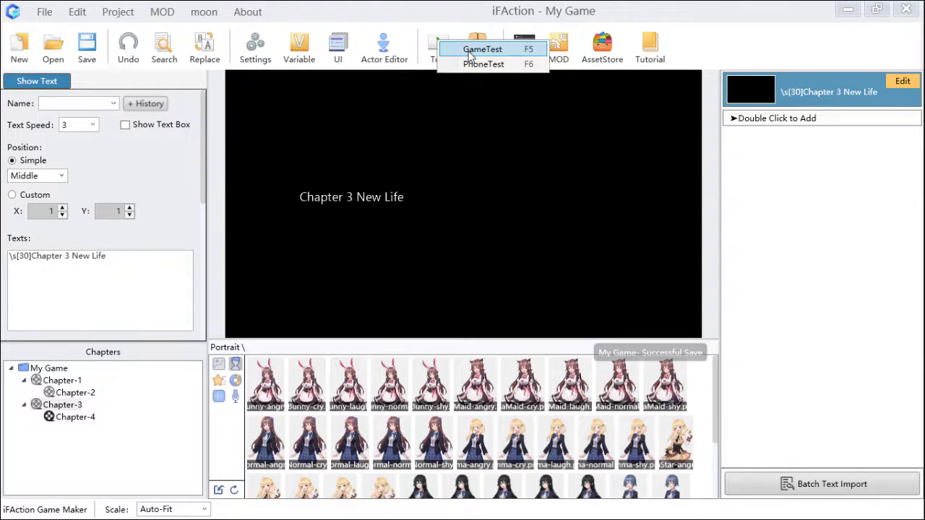
left_click(468, 44)
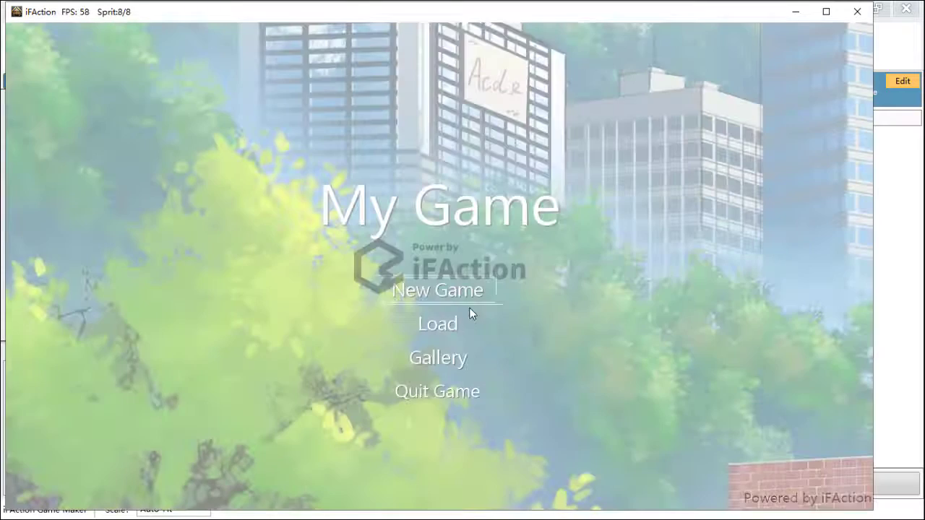
left_click(466, 297)
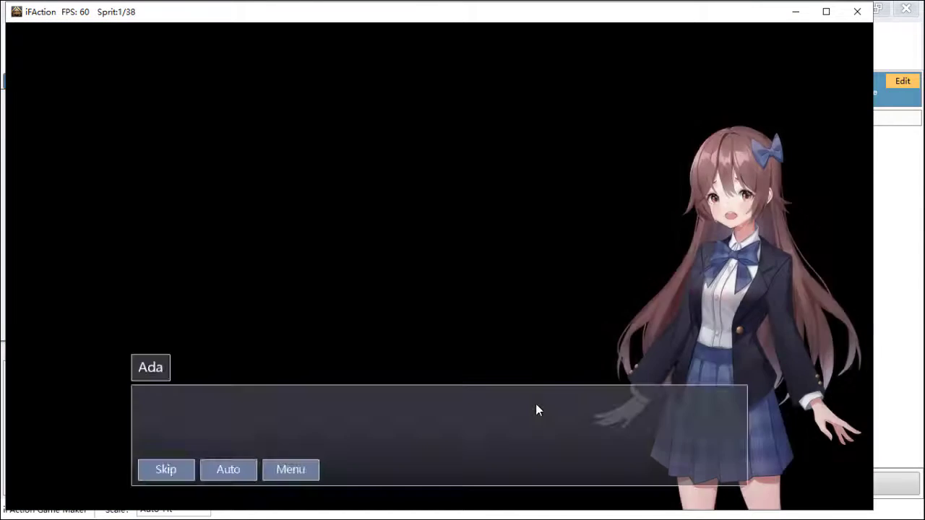
left_click(536, 404)
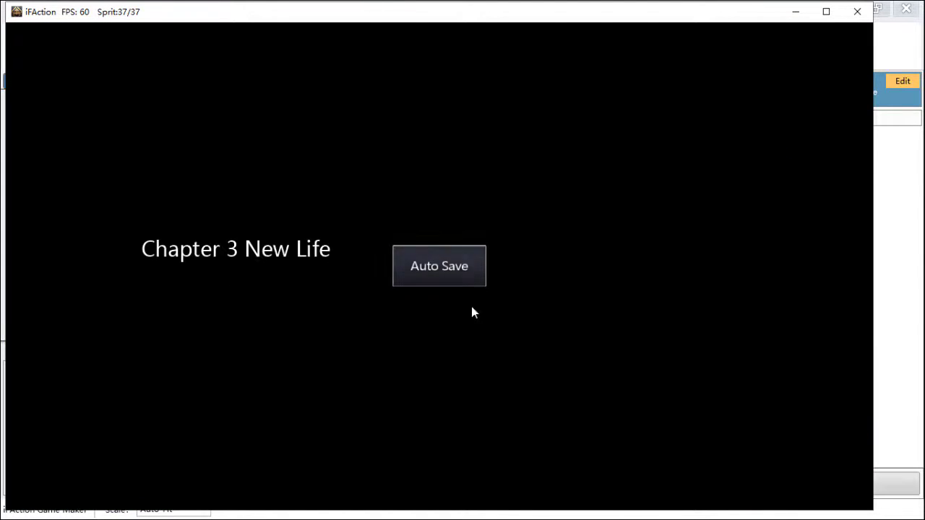
left_click(437, 316)
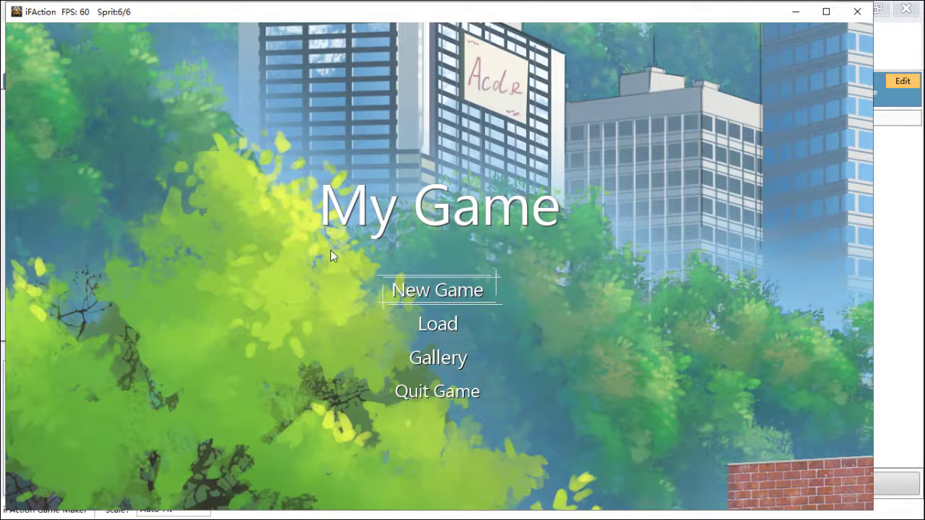
left_click(857, 11)
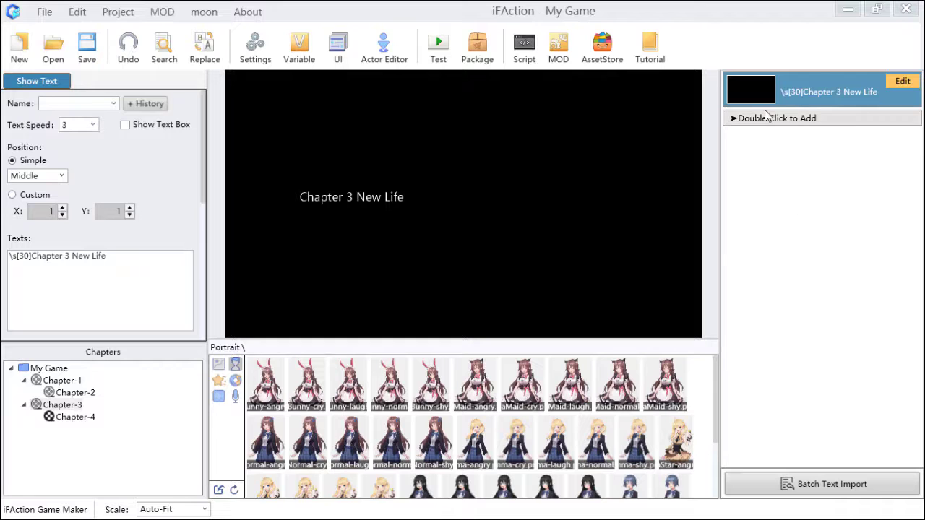
- Place city-autumn_0.jpg as the background of Chapter-4's scene, as picture No. 1 with Fade In
left_click(67, 422)
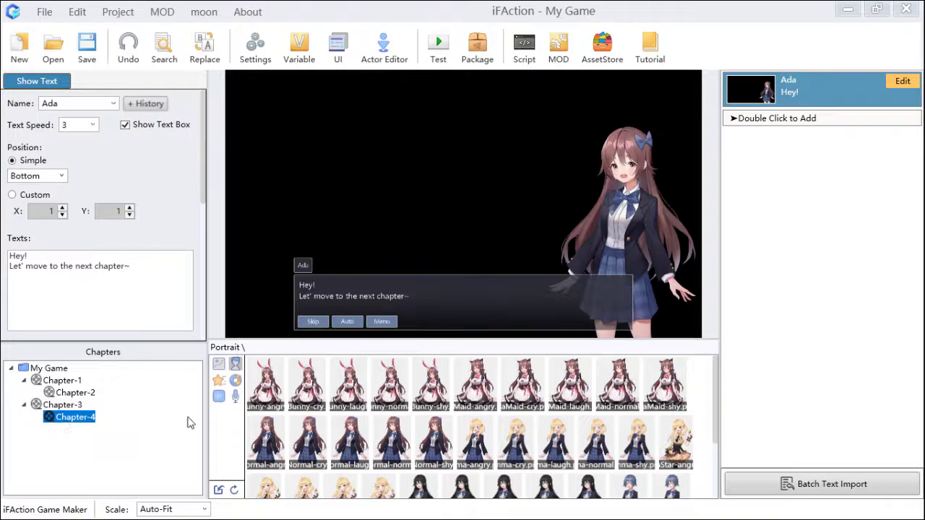
mouse_move(305, 387)
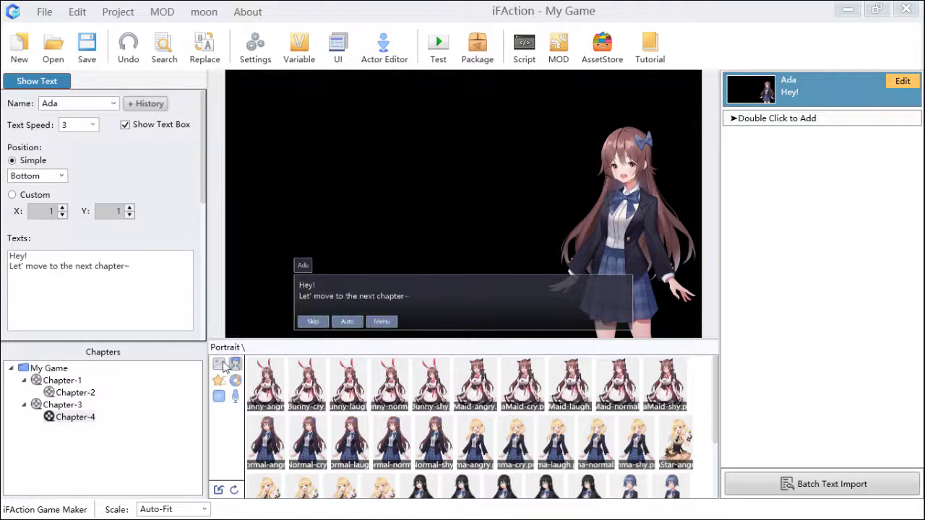
left_click(219, 363)
mouse_move(342, 398)
left_click_drag(342, 398, 378, 137)
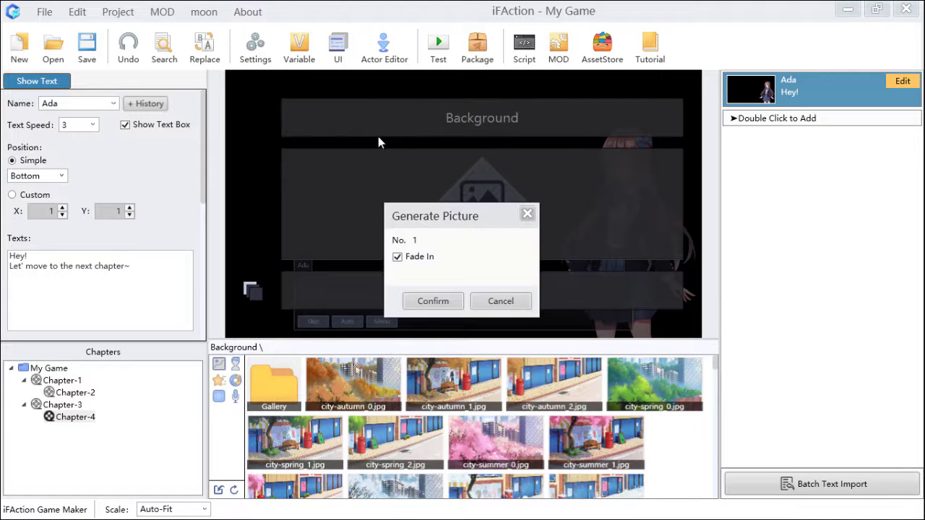
left_click(436, 300)
left_click(628, 231)
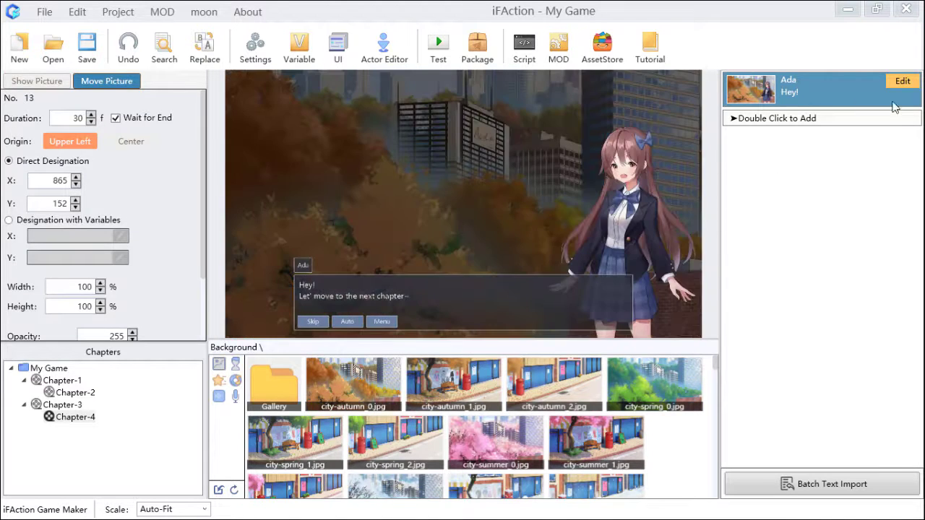
- Insert a Weather Effect command set to Snow at the start of the Chapter-4 scene's command list
double_click(870, 150)
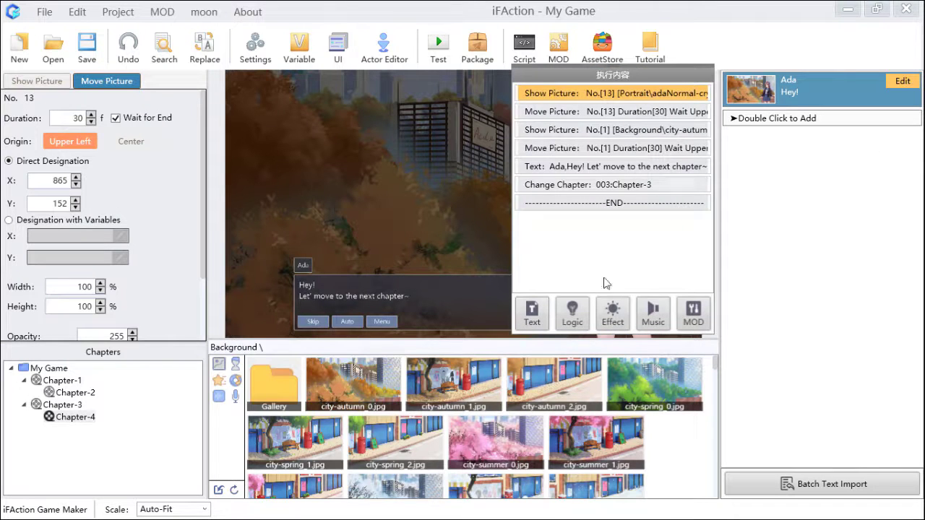
left_click(611, 316)
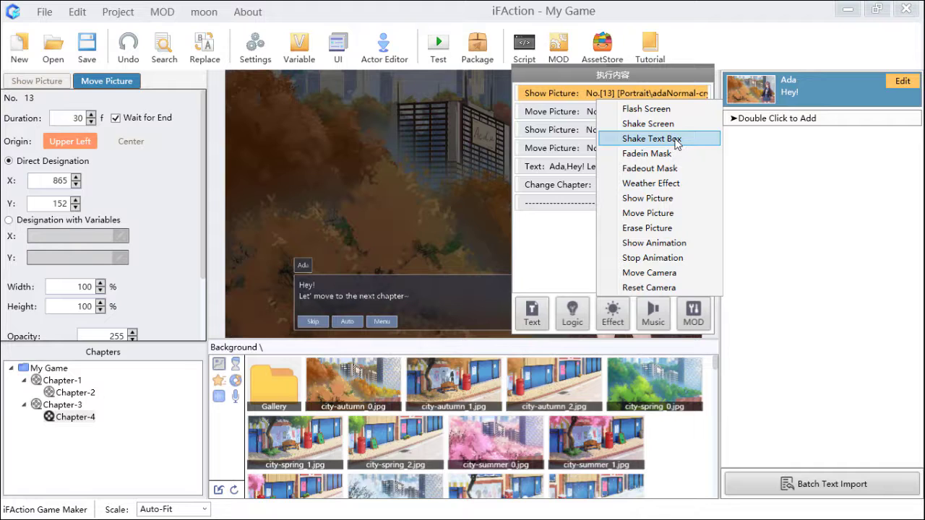
left_click(679, 182)
left_click_drag(477, 227, 380, 208)
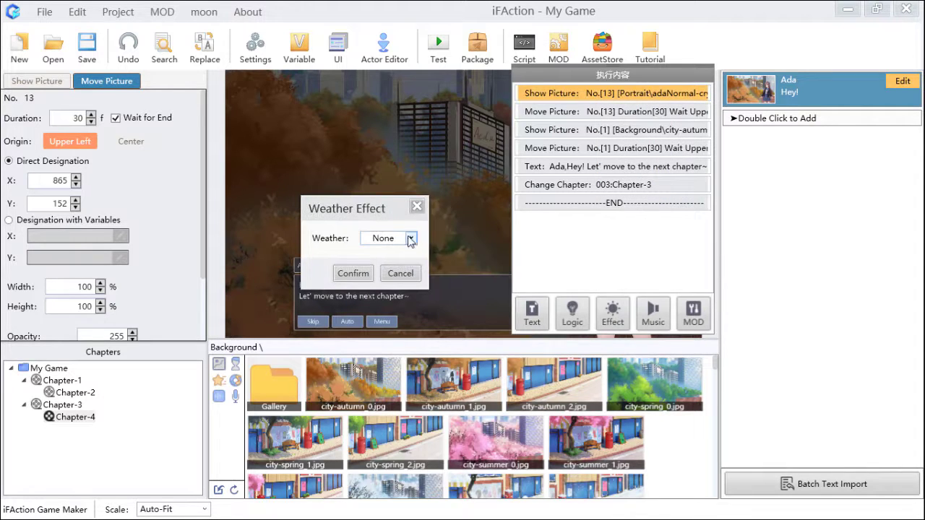
left_click(411, 239)
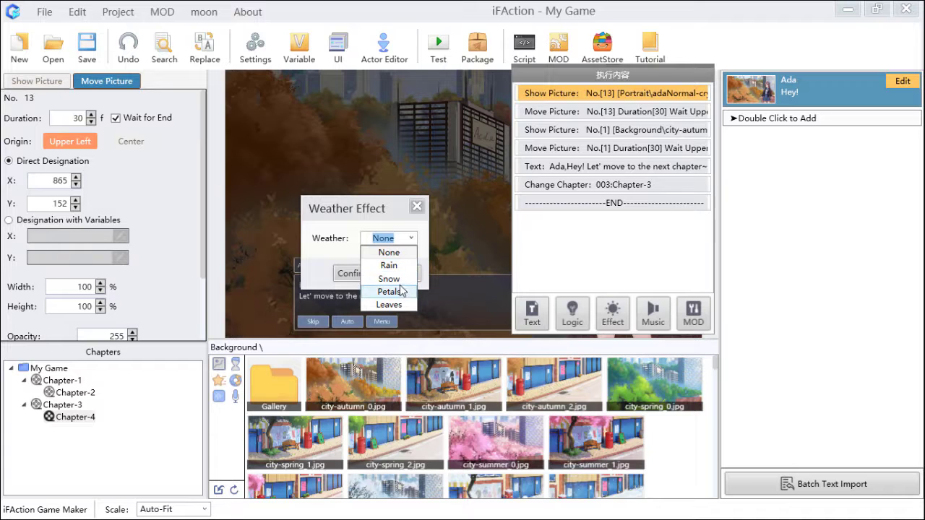
left_click(405, 279)
left_click(353, 273)
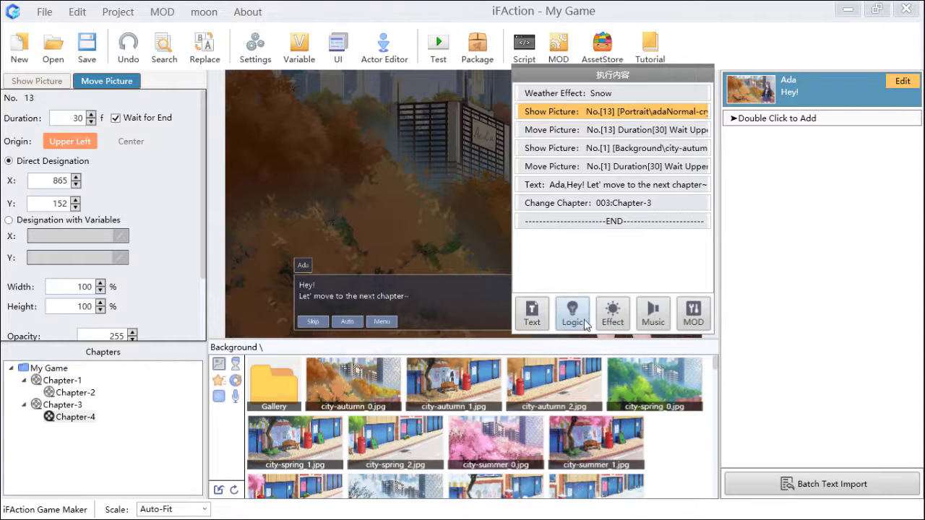
- Insert a Shake Screen command before Ada's text with power 5, speed 5 and a duration of 20 frames
left_click(619, 185)
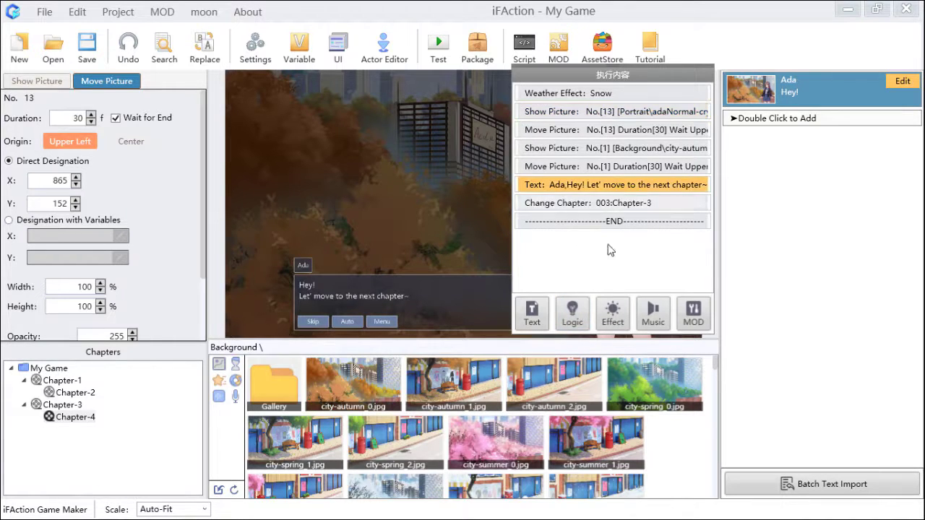
left_click(579, 317)
left_click(613, 315)
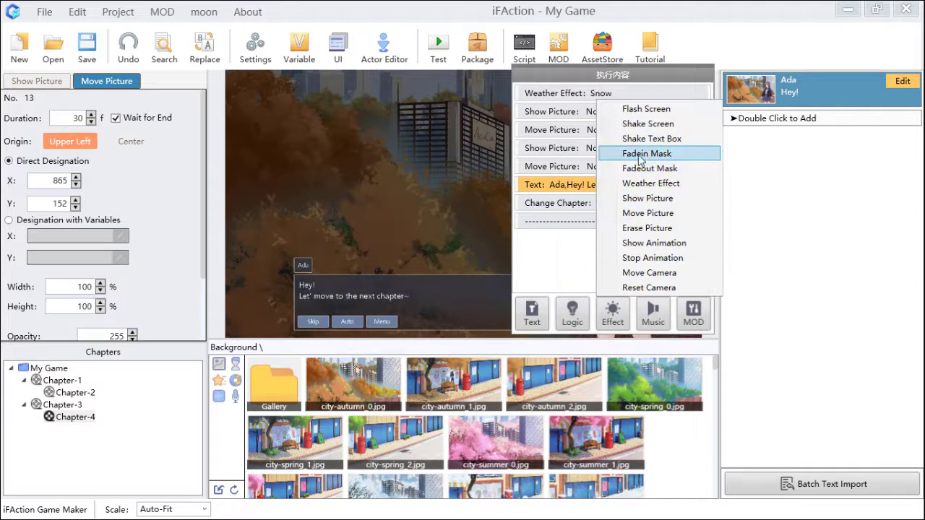
left_click(678, 124)
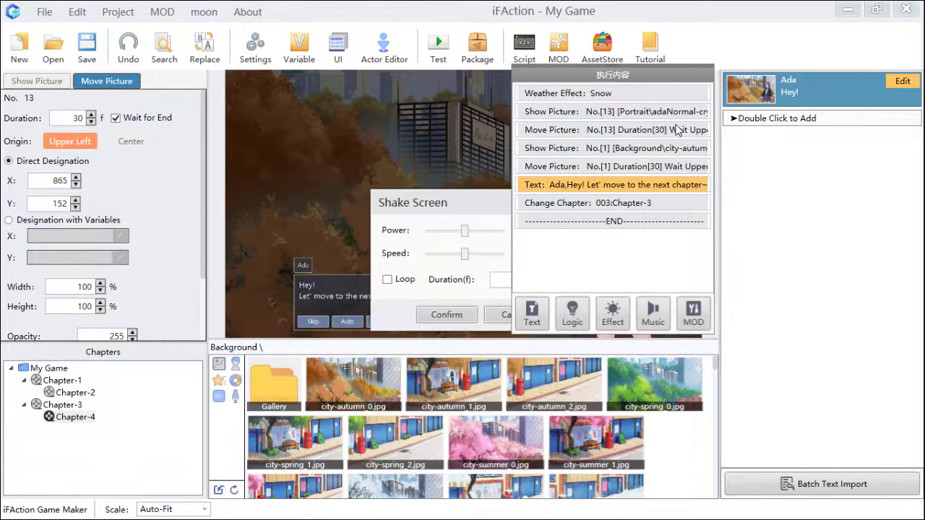
left_click_drag(466, 205, 382, 179)
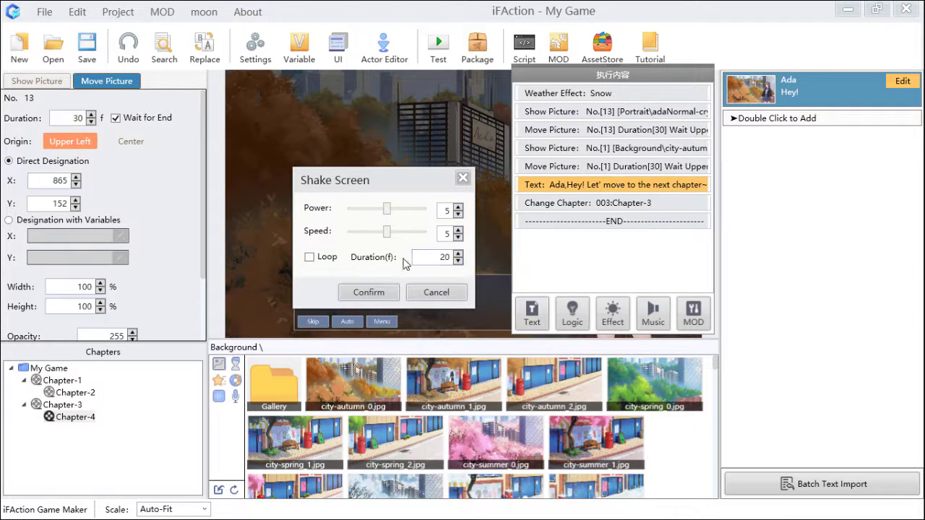
left_click(366, 292)
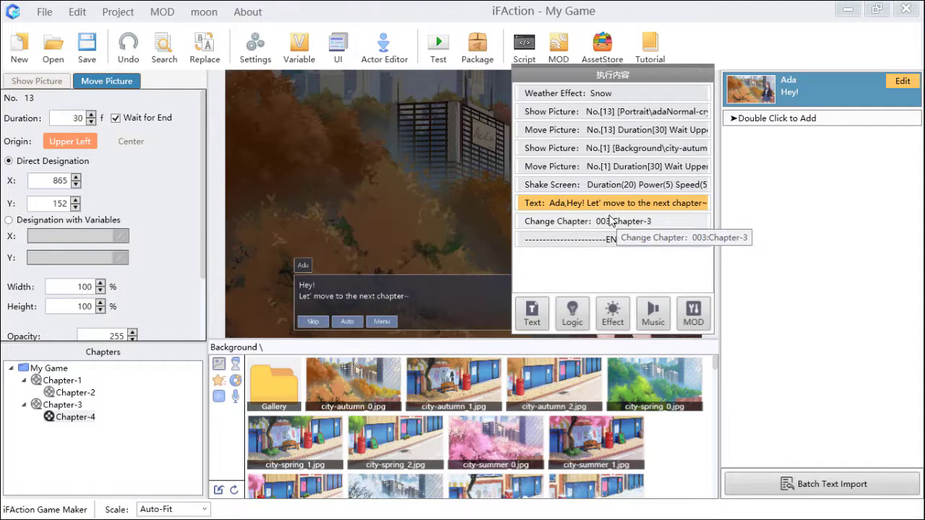
- Insert a Wait command of 20 frames between the screen shake and Ada's text
left_click(578, 318)
left_click(628, 154)
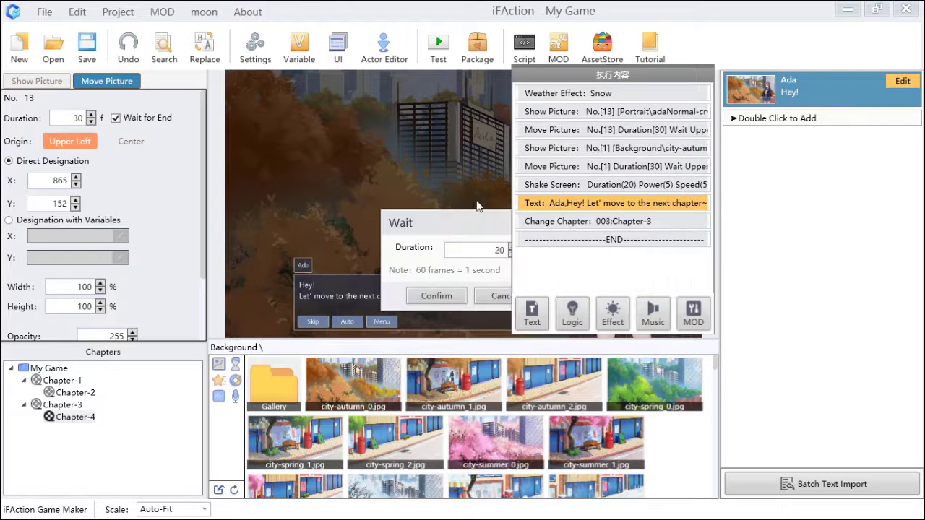
left_click_drag(450, 223, 363, 205)
left_click(370, 281)
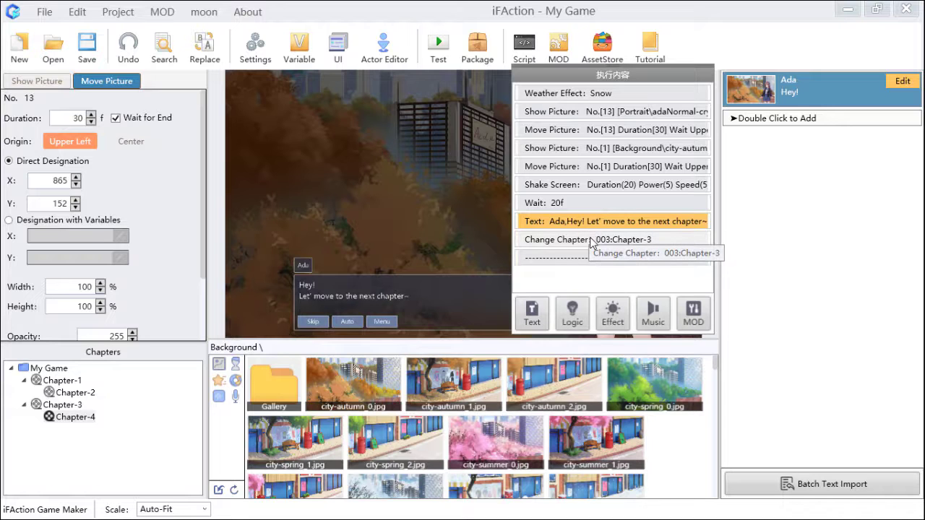
- Duplicate Ada's text command ahead of the Change Chapter command and replace the copy's text with "Danger!"
key("ctrl+c")
left_click(617, 237)
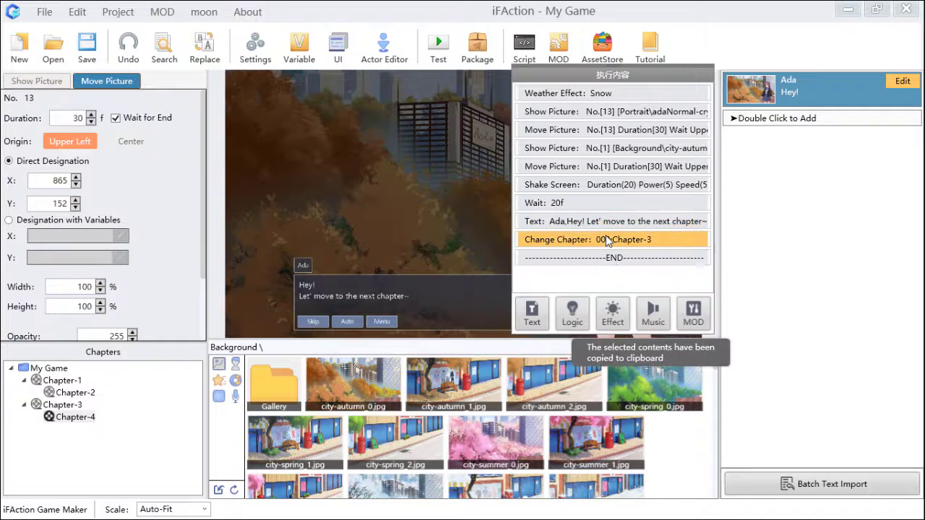
key("ctrl+v")
double_click(609, 243)
left_click_drag(470, 260, 251, 237)
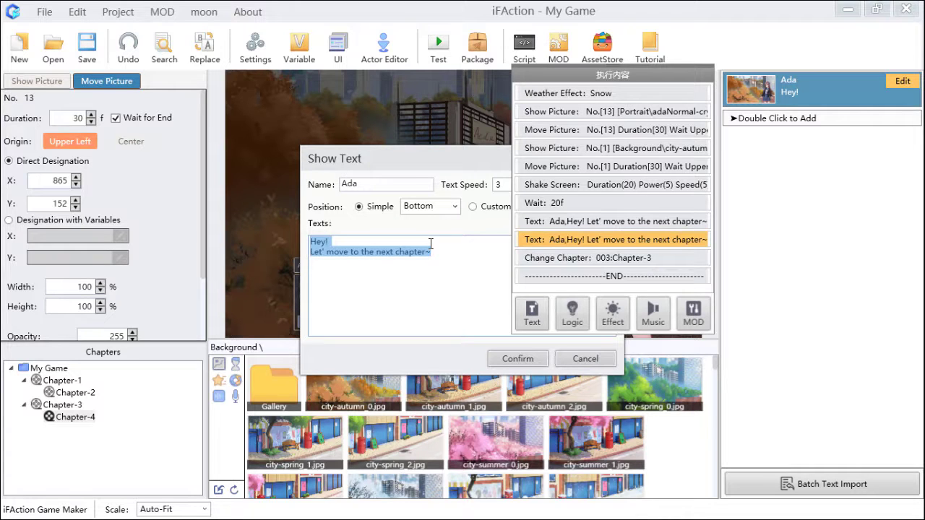
left_click(435, 327)
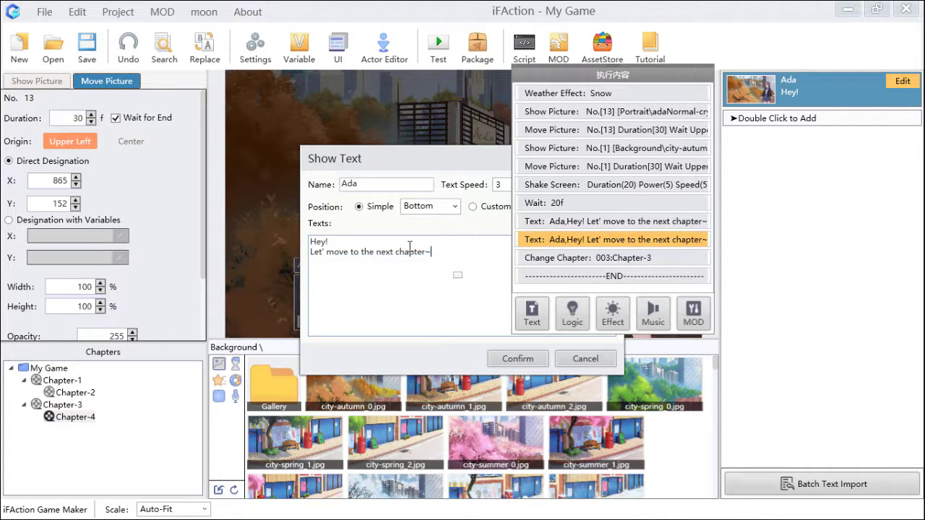
key("ctrl+a")
type("da")
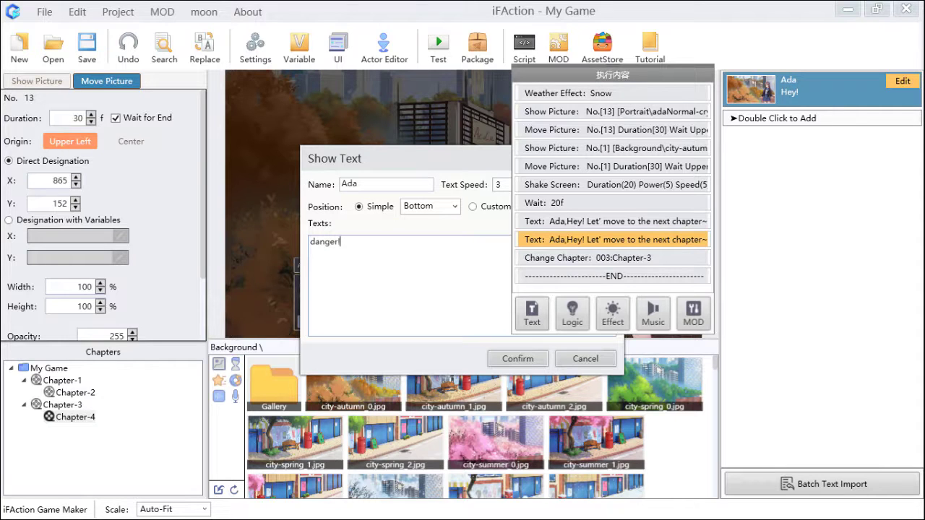
type("nger!")
left_click_drag(316, 243, 301, 247)
type("D")
left_click(542, 360)
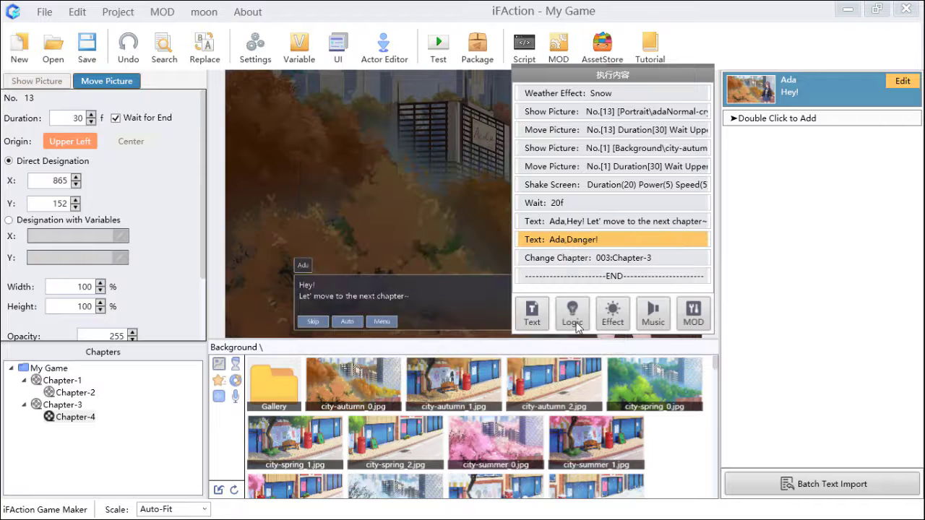
- Insert a Shake Text Box command before Ada's "Danger!" text with power 4, speed 7 and a duration of 10 frames, and save the project
left_click(583, 218)
left_click(588, 239)
left_click(613, 318)
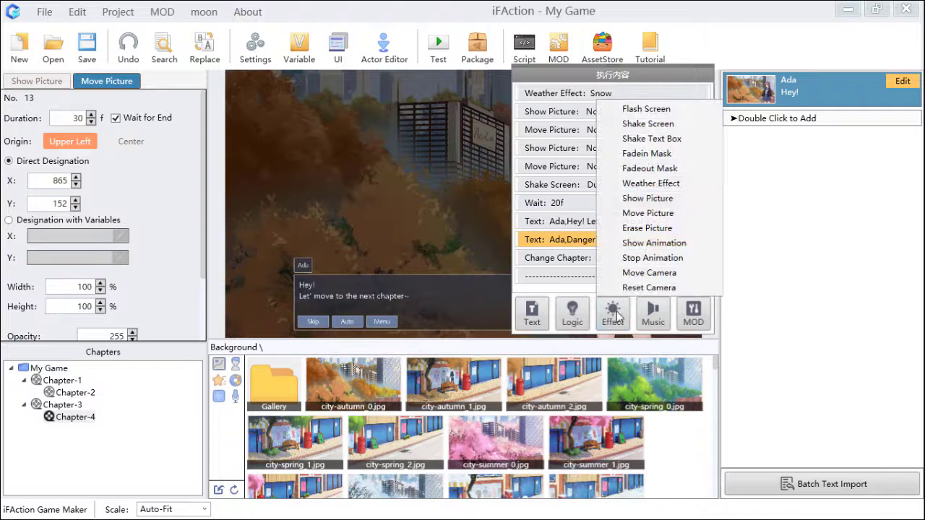
left_click(697, 138)
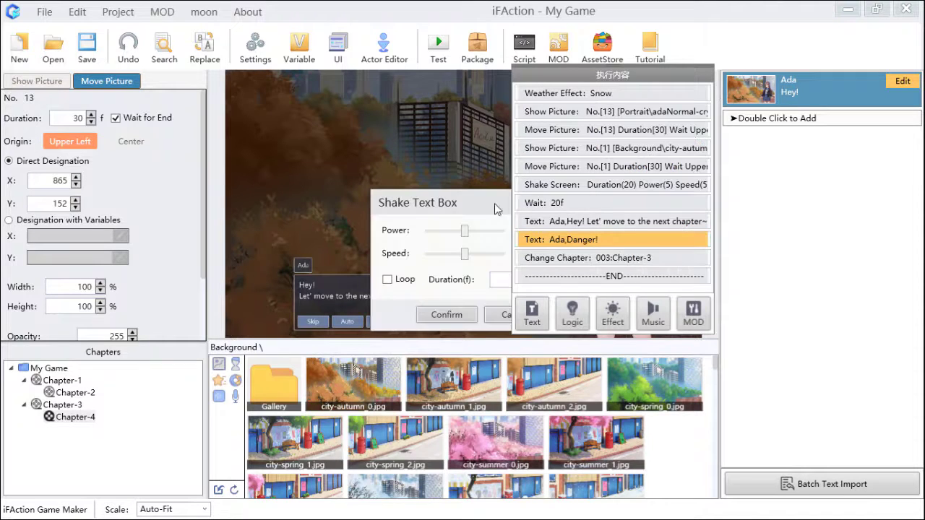
left_click_drag(494, 203, 373, 180)
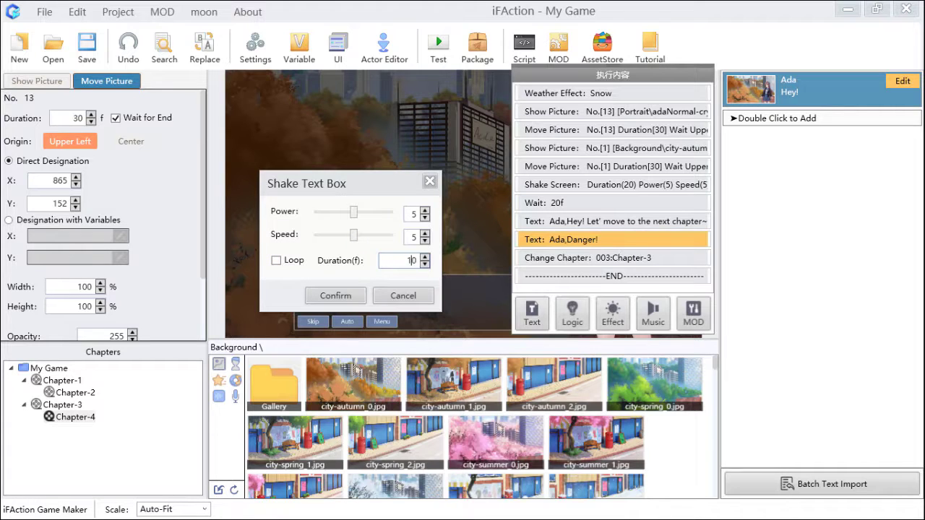
left_click_drag(354, 236, 345, 216)
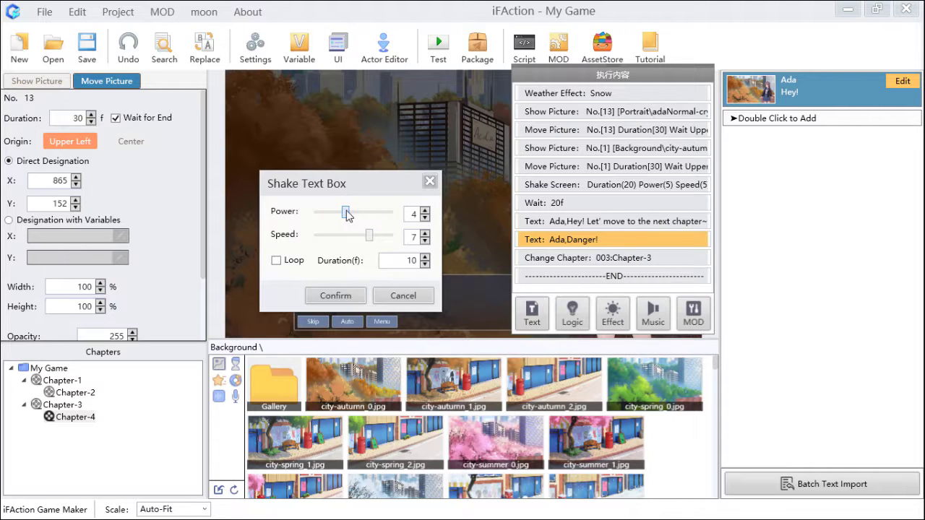
left_click(352, 298)
left_click(91, 51)
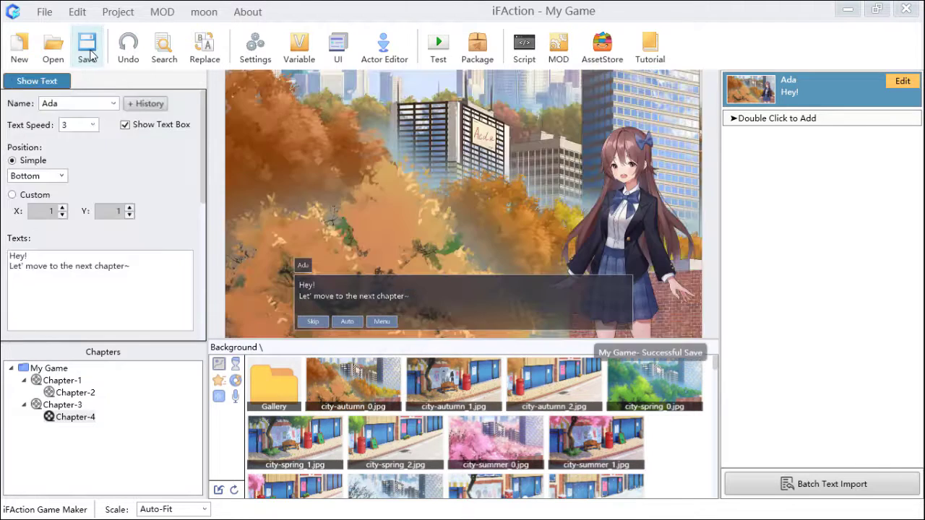
- Test-play a new game through Ada's two text lines to the chapter change, and close the game window
left_click(439, 45)
left_click(477, 63)
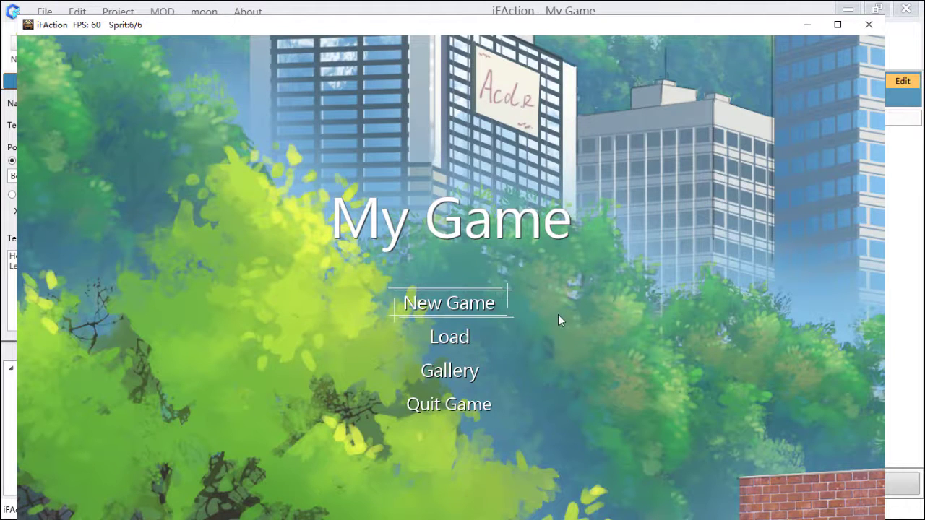
left_click(471, 305)
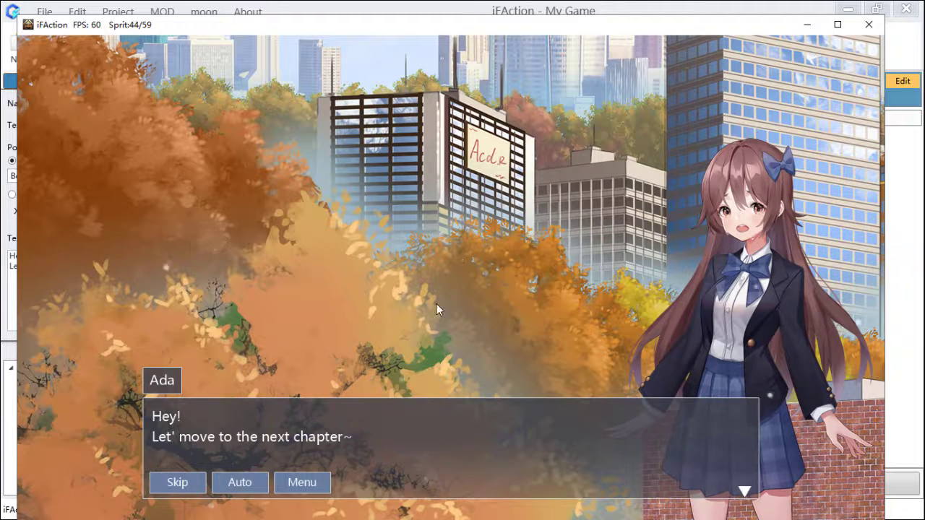
left_click(496, 318)
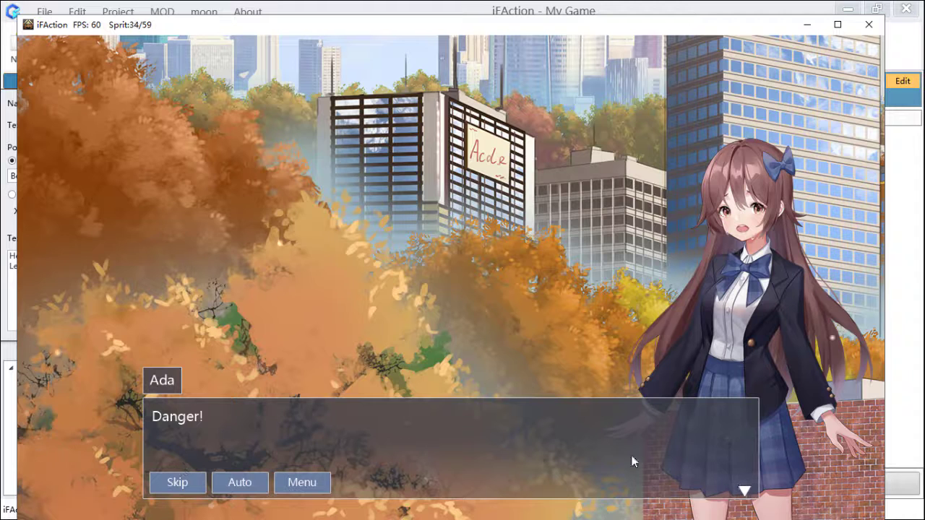
left_click(741, 455)
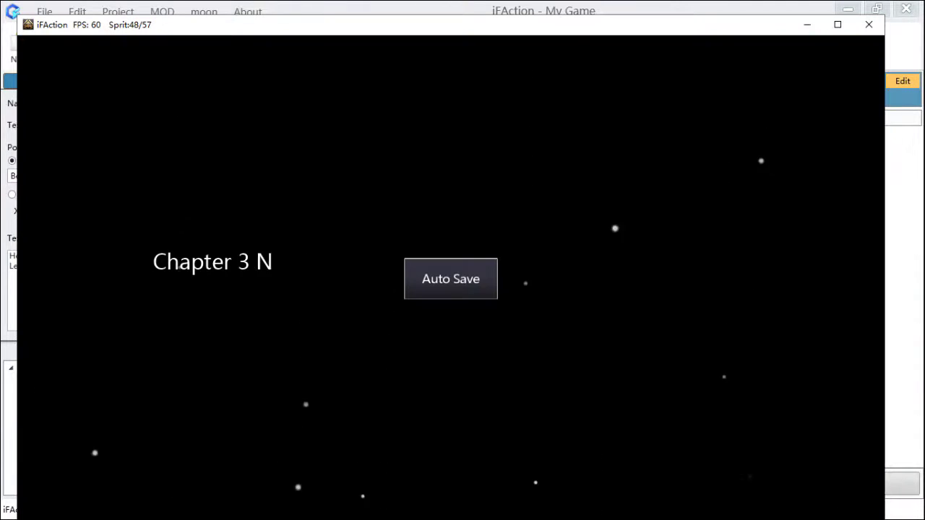
left_click(868, 25)
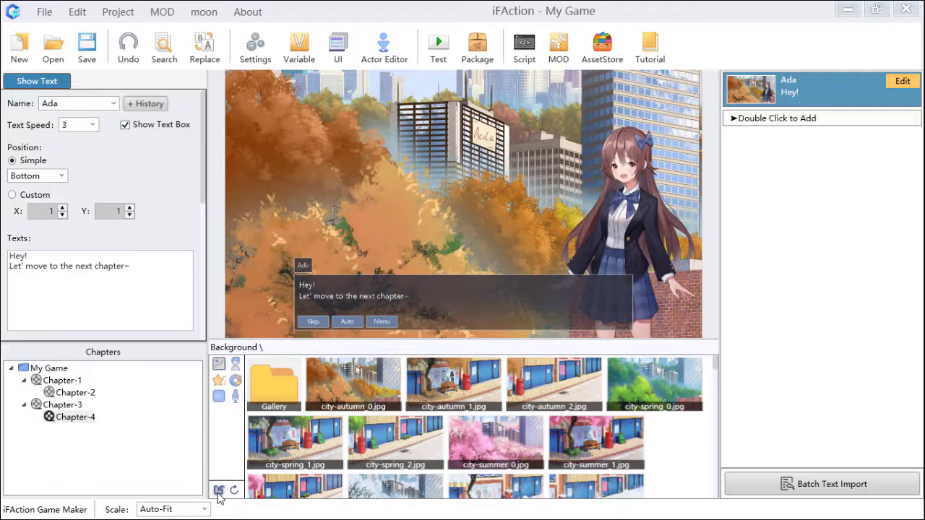
- Copy half_adventurer_0.png and half_swordsman_0.png from My Game2's Picture folder into My Game's Background folder in File Explorer
left_click(218, 490)
left_click_drag(624, 226, 487, 129)
mouse_move(693, 206)
left_mouse_down()
mouse_move(696, 433)
mouse_move(697, 203)
left_mouse_up()
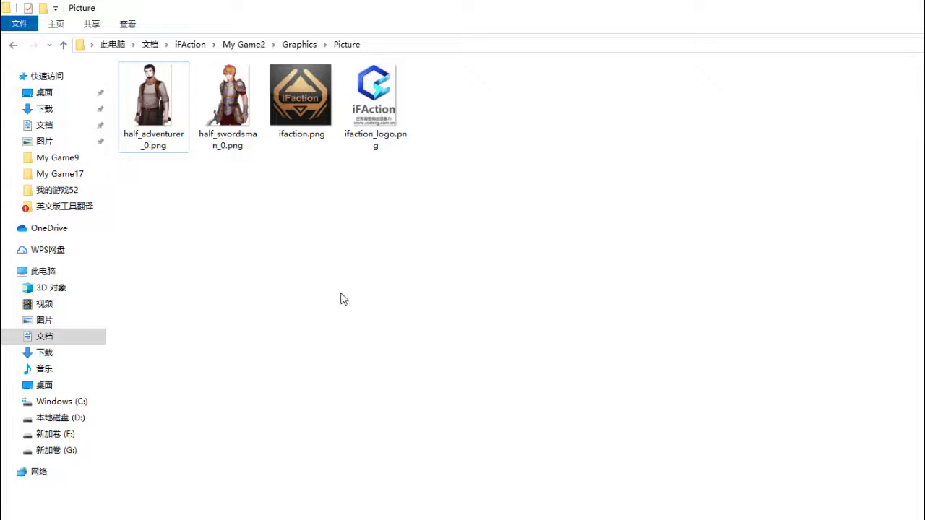
left_click_drag(247, 186, 171, 64)
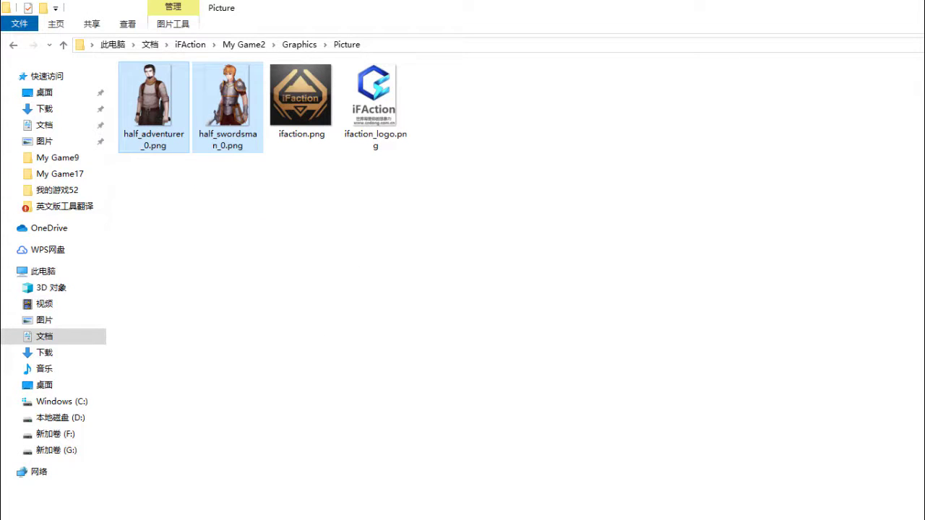
key("alt+Tab")
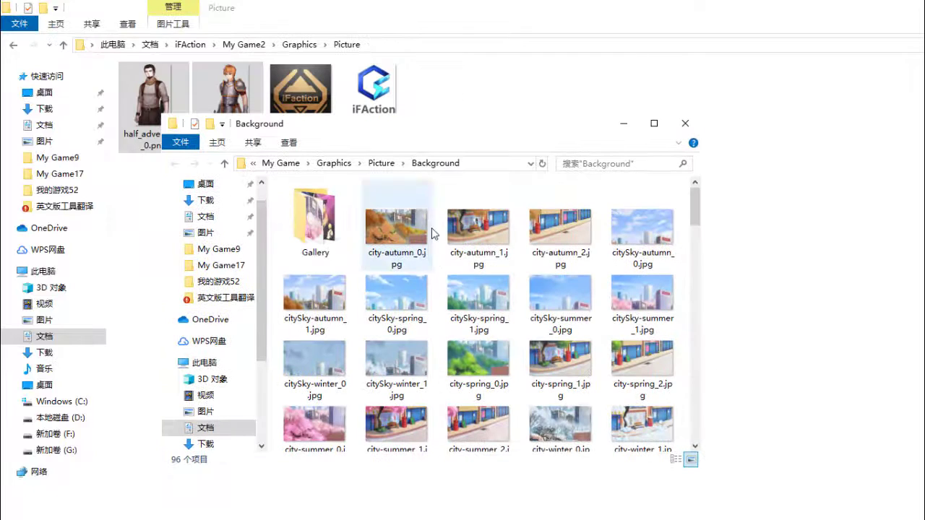
scroll(546, 339, "down", 8)
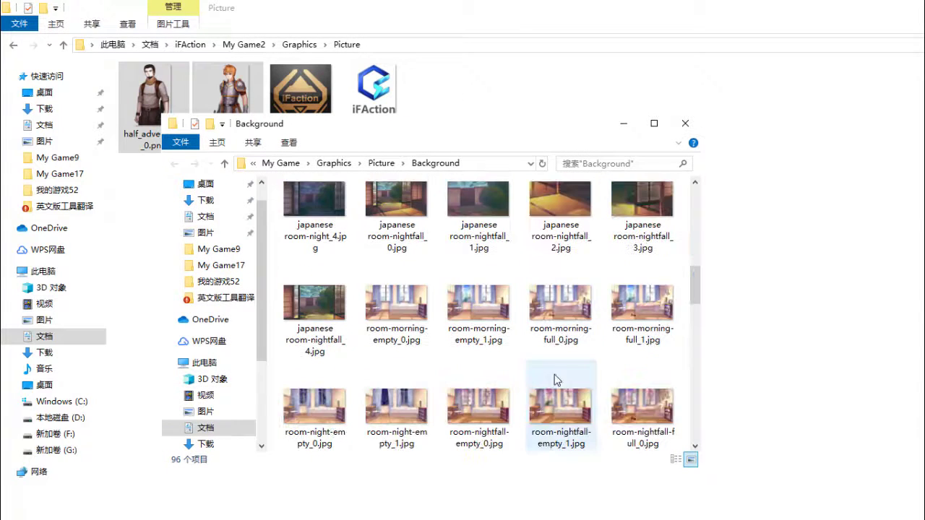
scroll(557, 380, "up", 10)
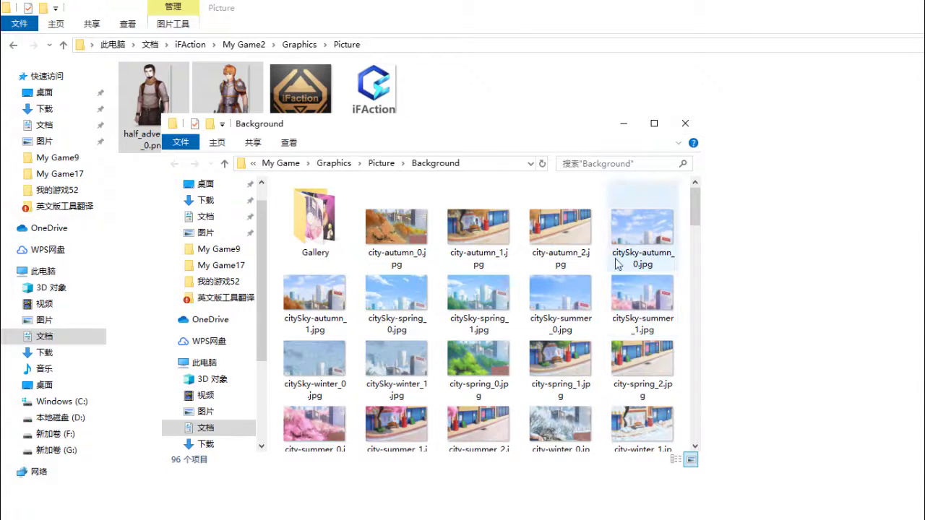
key("ctrl+v")
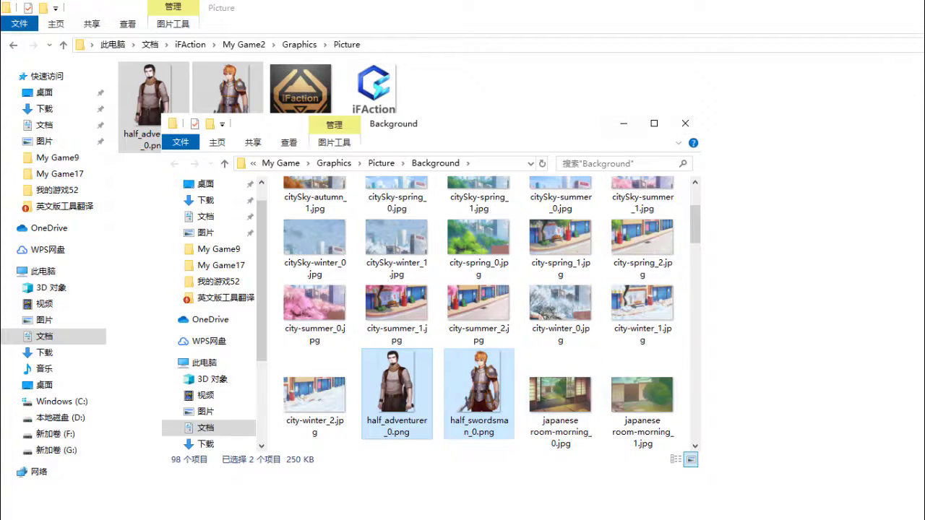
- Return to iFAction, refresh the Background assets and find the two added character pictures
key("alt+Tab")
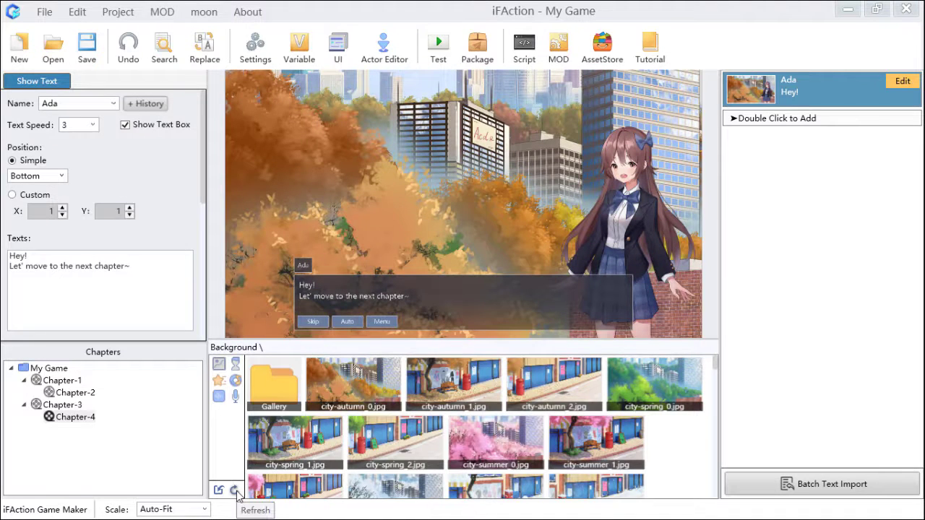
scroll(435, 453, "down", 3)
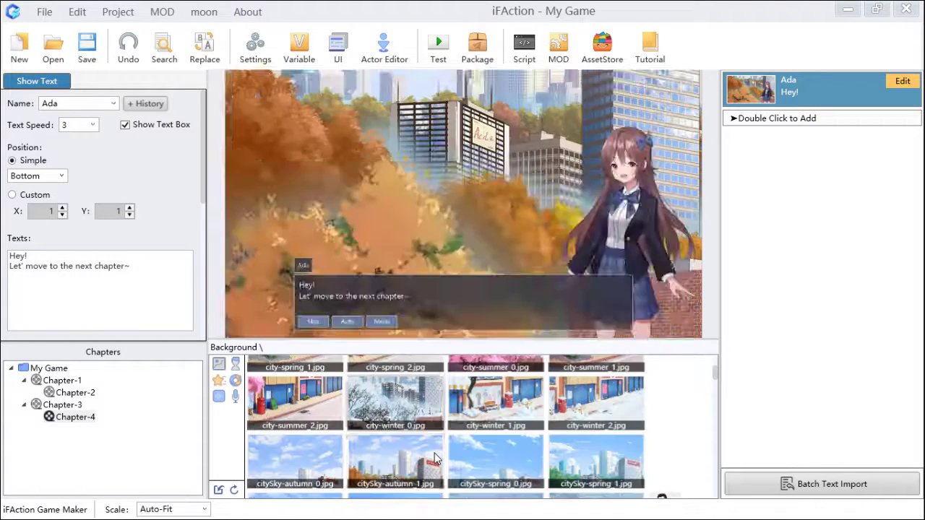
scroll(434, 456, "down", 1)
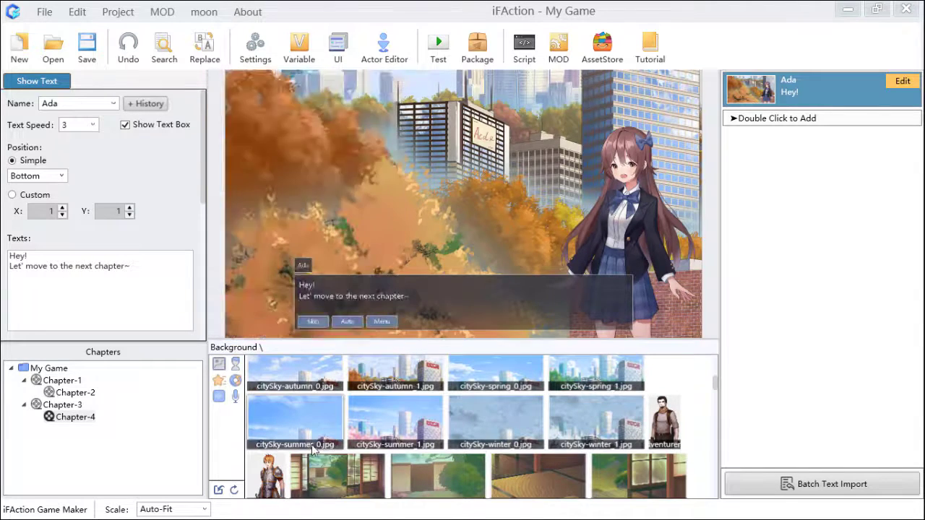
- Browse the Portrait, Music, SE, Background and Animation asset categories
left_click(219, 380)
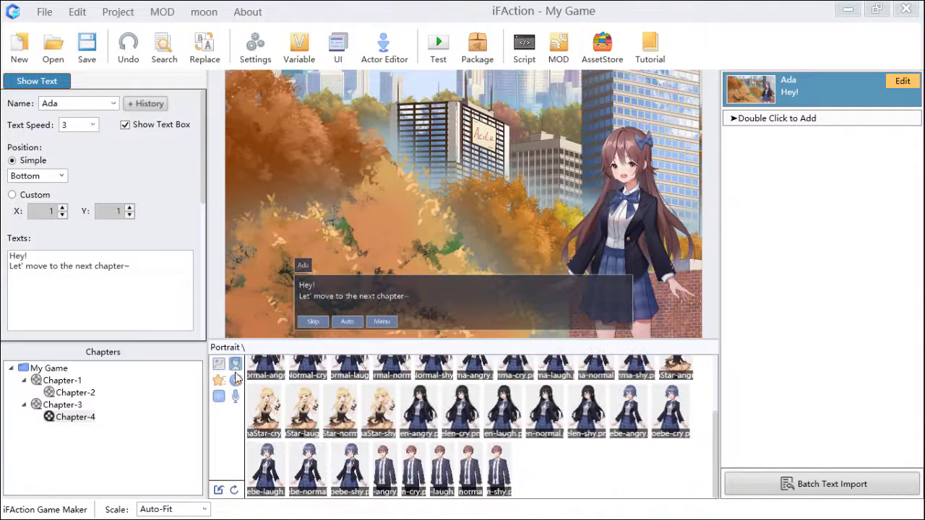
left_click(235, 381)
left_click(233, 396)
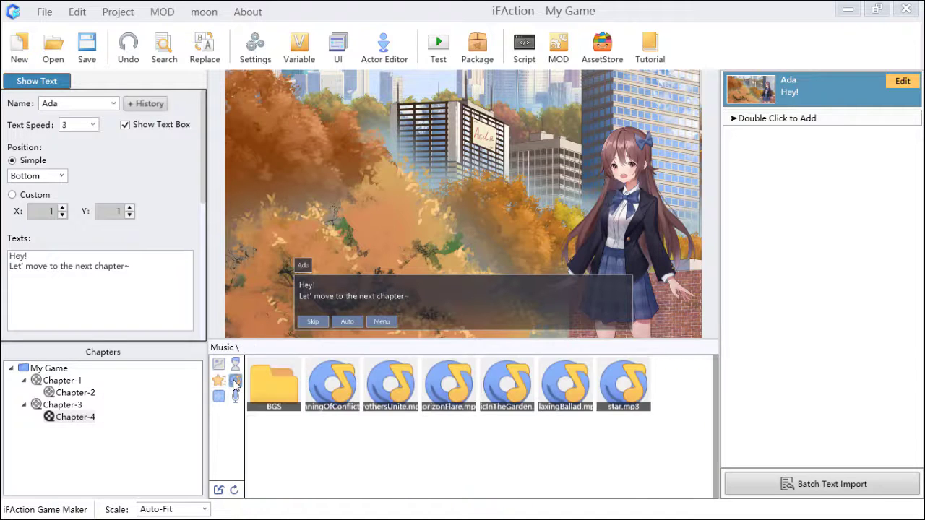
left_click(234, 396)
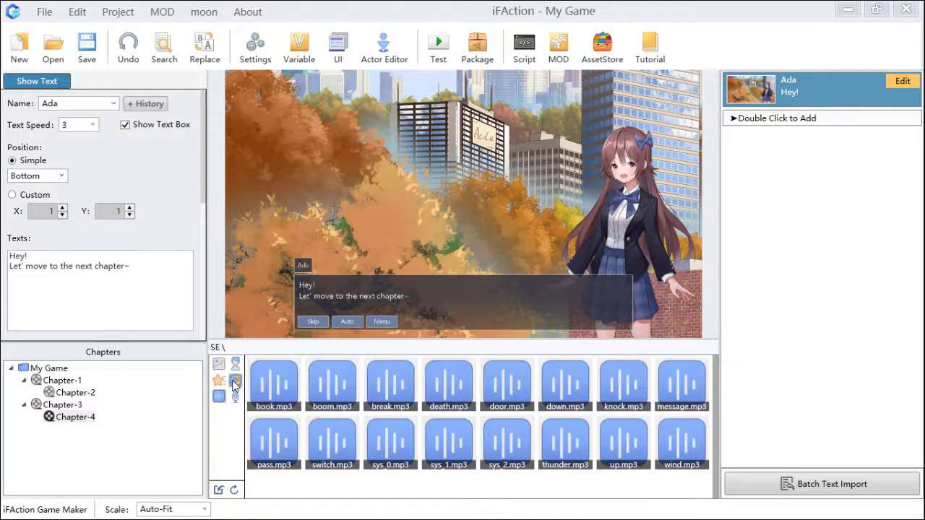
left_click(234, 383)
left_click(219, 380)
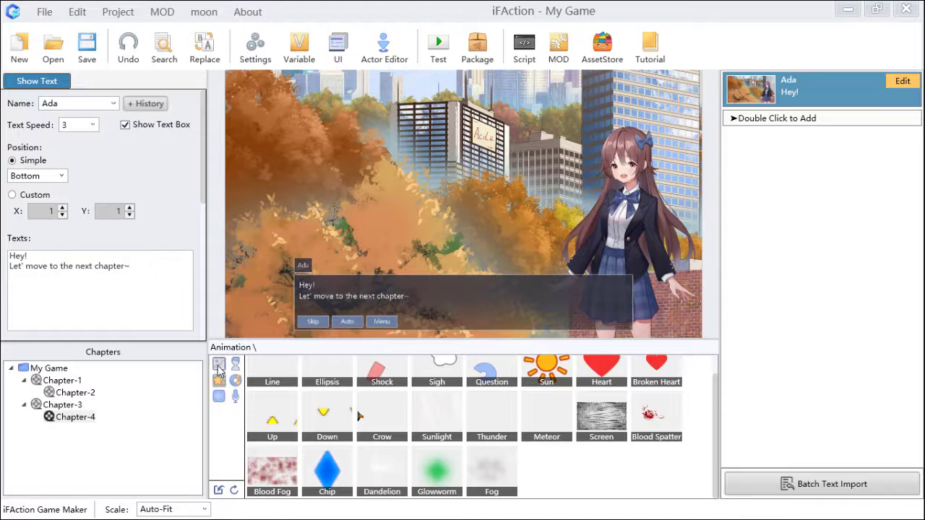
left_click(220, 364)
left_click(235, 365)
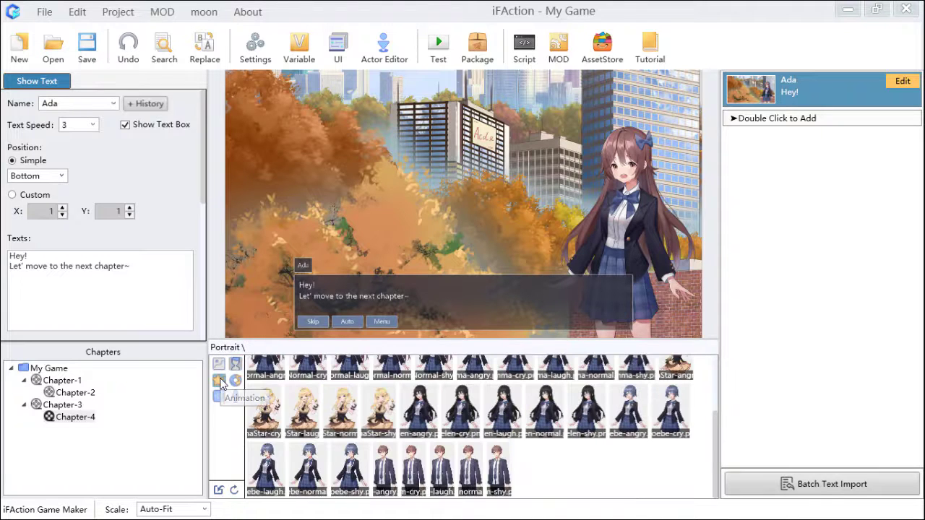
left_click(220, 380)
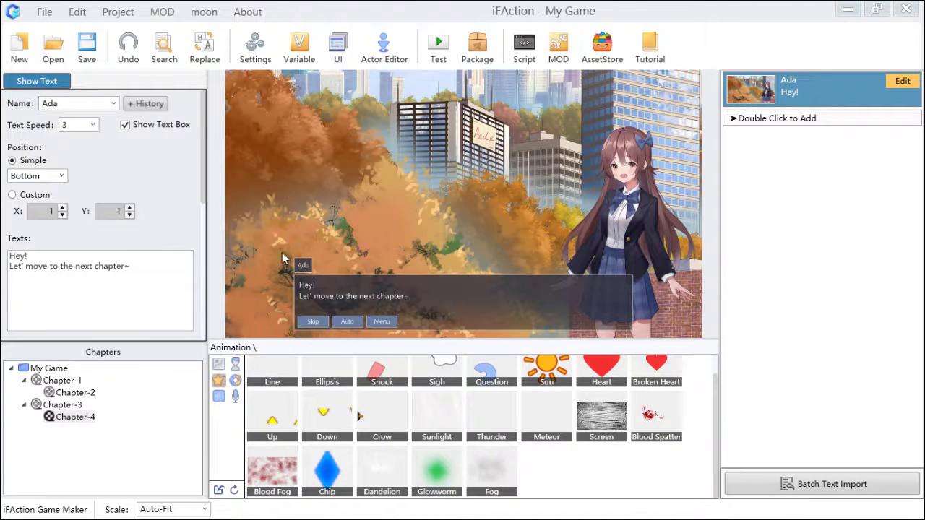
- Examine the Emotion animations from Shock through Broken Heart in the project settings and close the settings
left_click(258, 52)
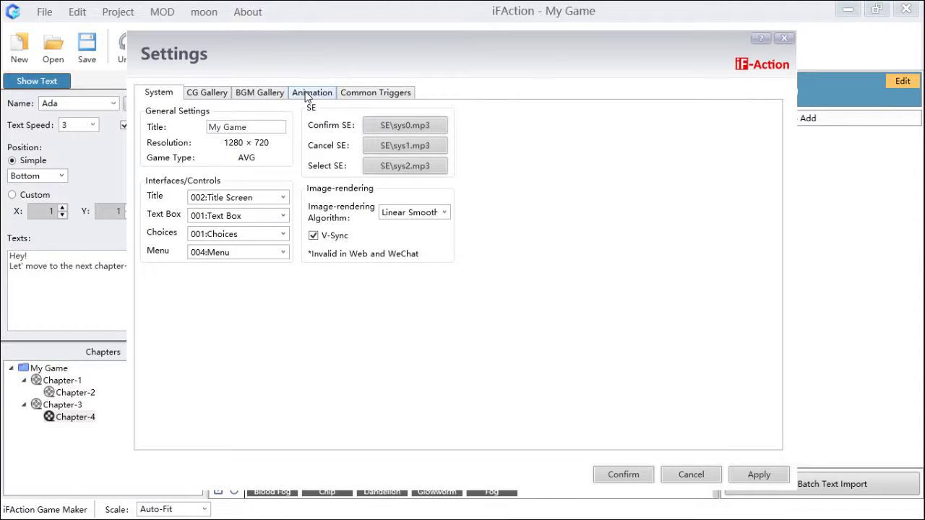
left_click(310, 94)
left_click(215, 168)
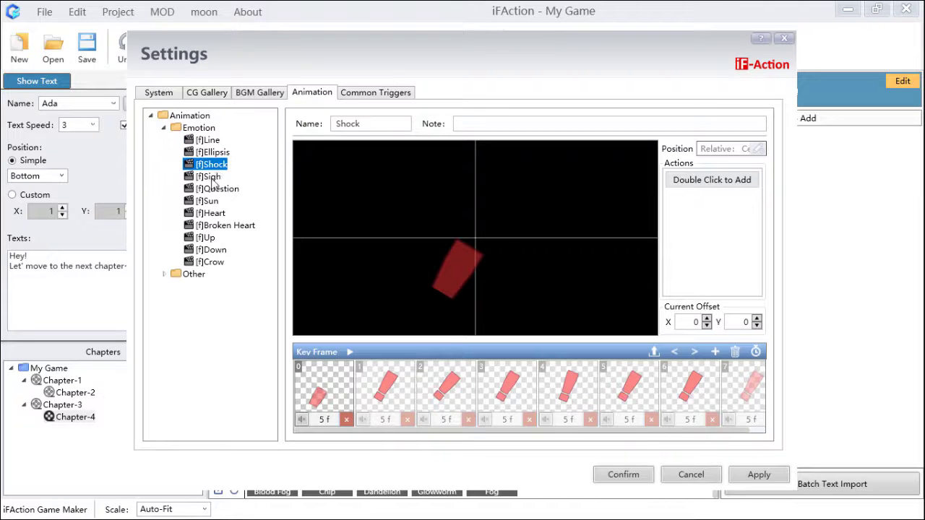
left_click(209, 178)
left_click(213, 190)
left_click(211, 202)
left_click(212, 213)
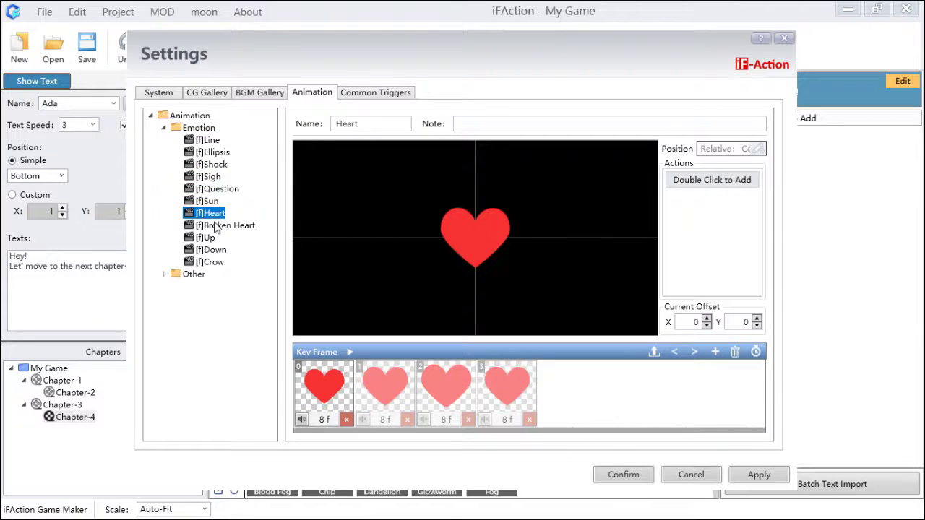
left_click(217, 225)
left_click(639, 482)
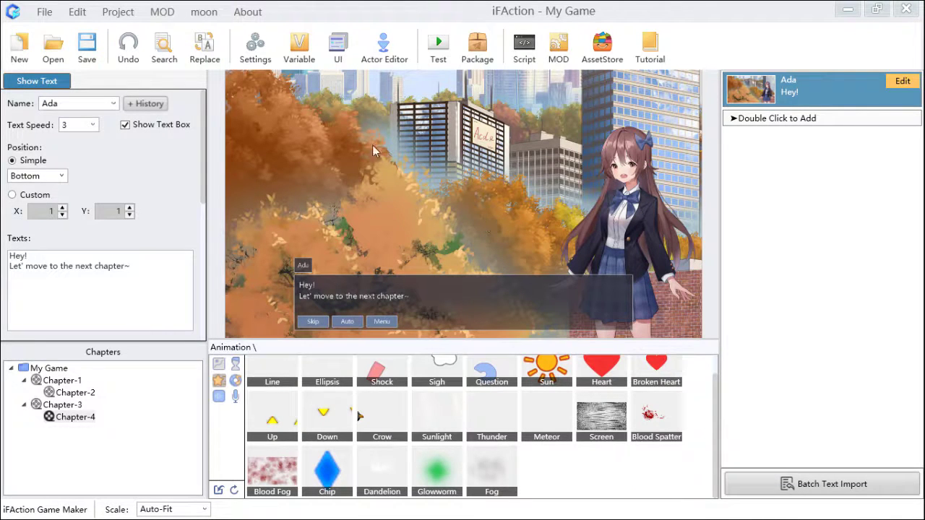
- Open the project settings and examine the System, CG Gallery and BGM Gallery pages
left_click(255, 45)
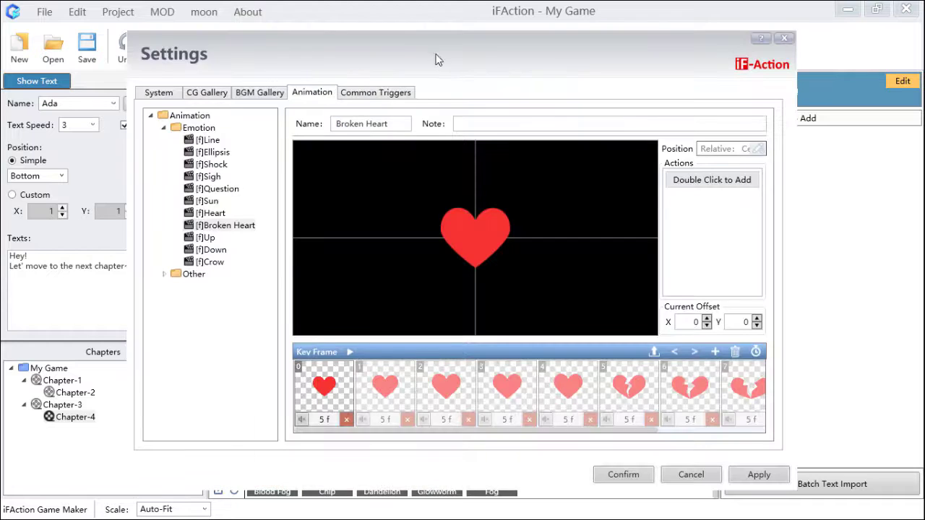
left_click(200, 104)
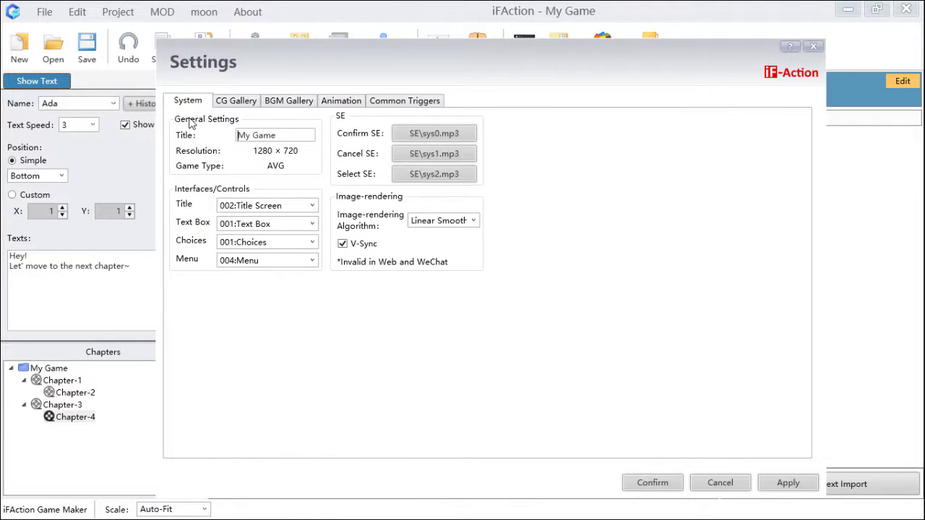
left_click(274, 137)
left_click_drag(265, 135, 285, 135)
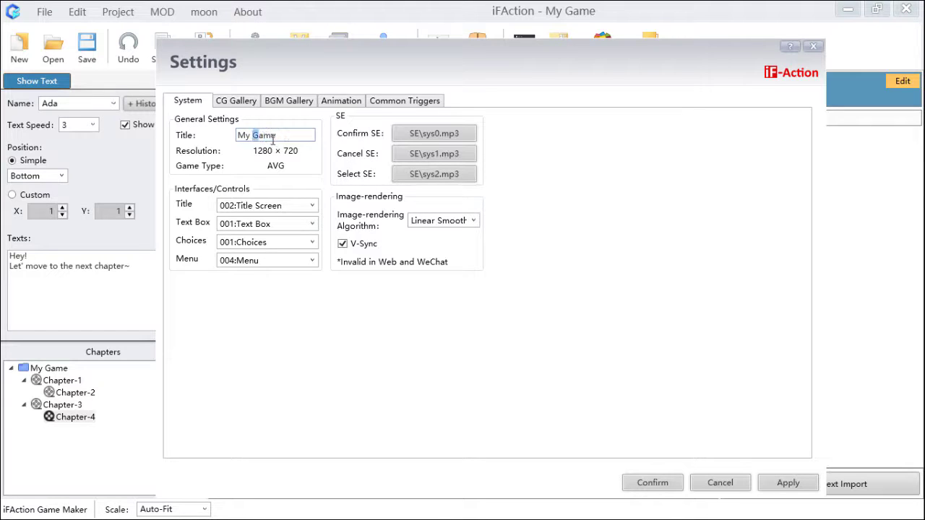
double_click(257, 135)
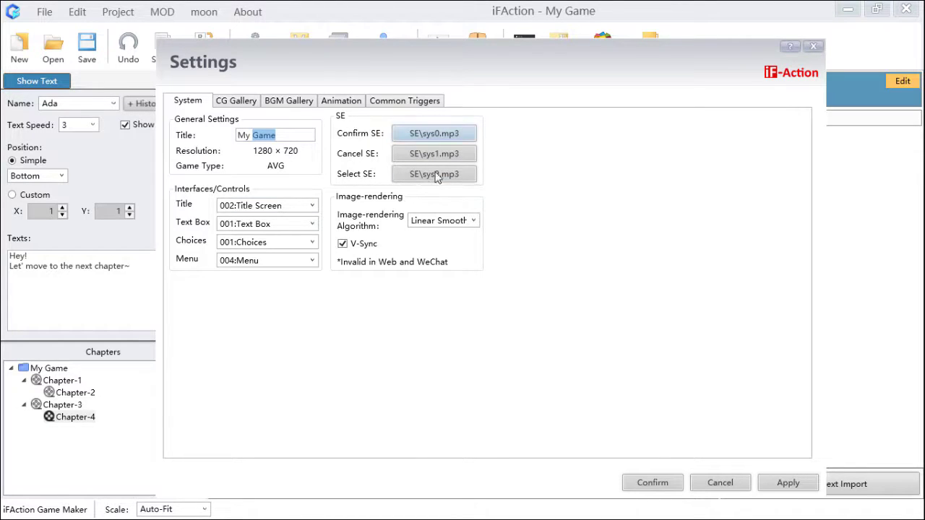
left_click(235, 101)
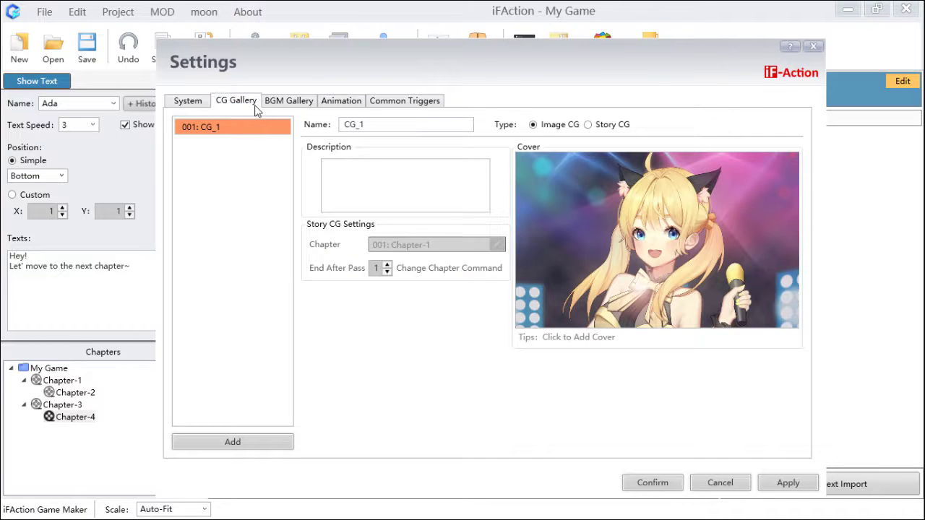
left_click_drag(308, 61, 219, 45)
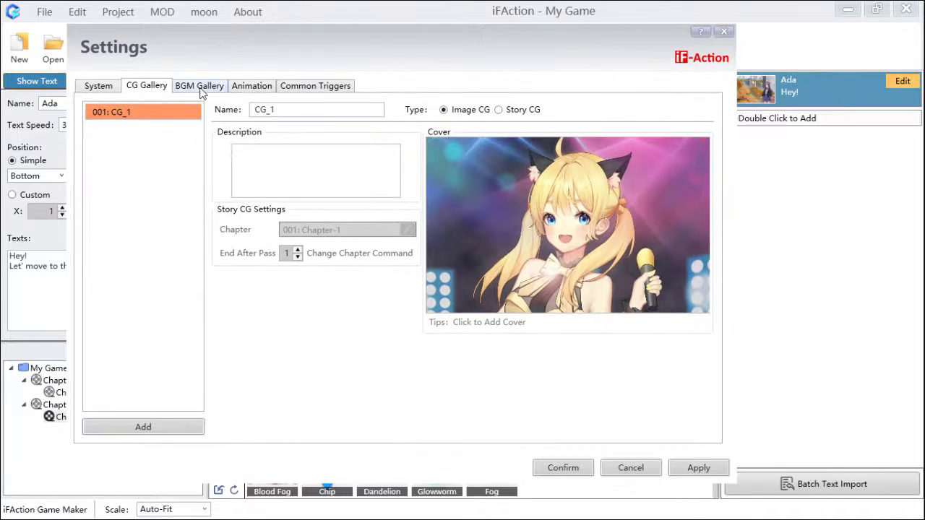
left_click(201, 90)
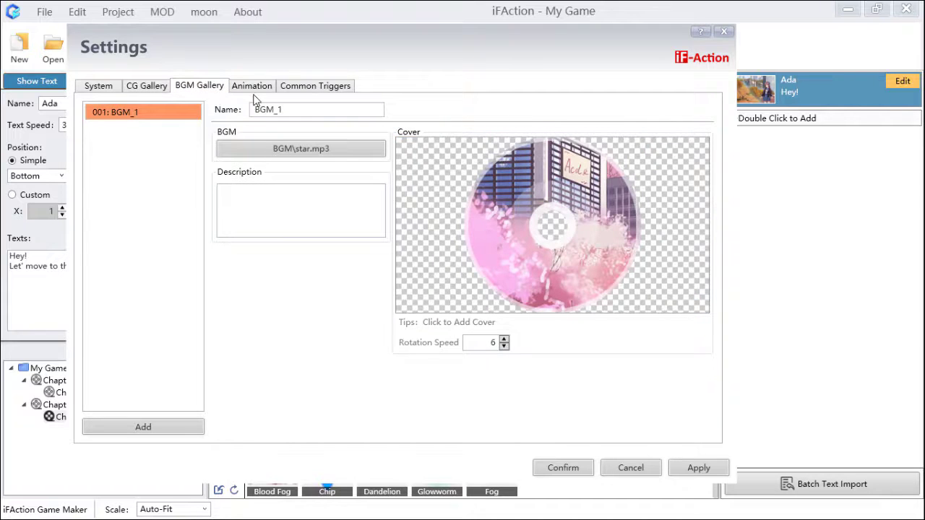
- Add a second entry to the CG Gallery and select it for editing
left_click(159, 98)
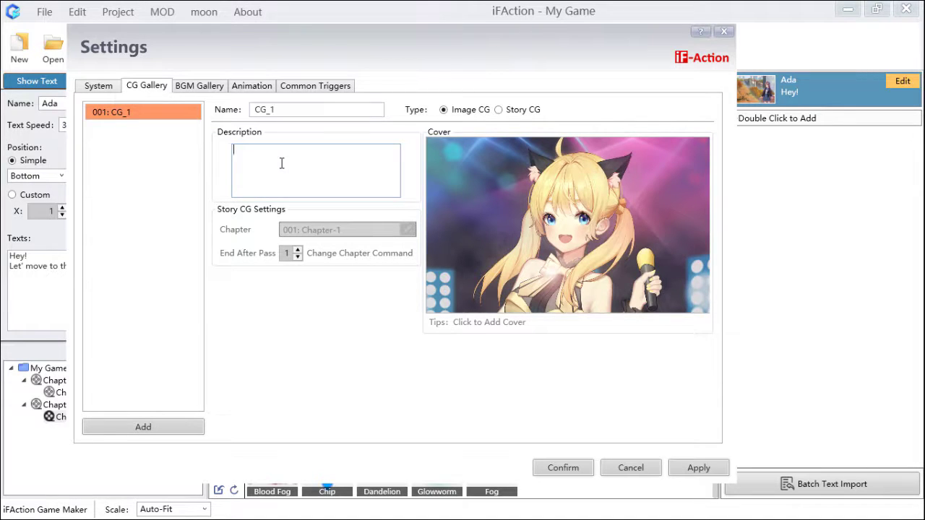
left_click(200, 434)
left_click(156, 135)
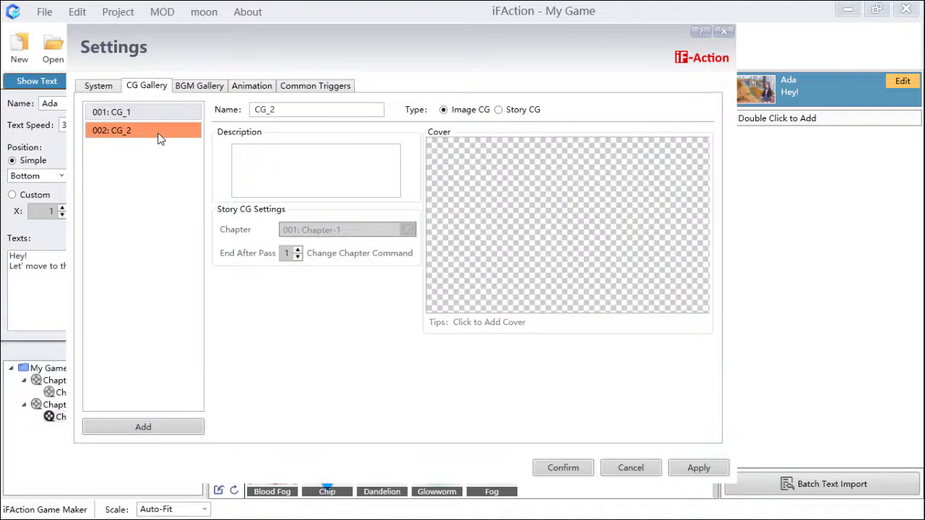
left_click(164, 114)
left_click(161, 137)
- Give the CG_2 entry the cover city-spring_0.jpg and the description "spring of city", and apply the changes
left_click(537, 203)
left_click(202, 179)
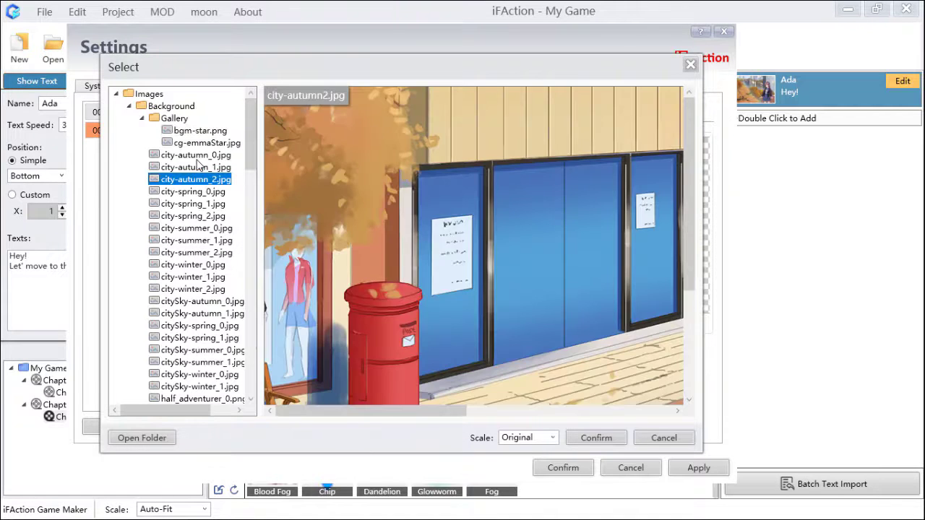
left_click(200, 155)
left_click(199, 169)
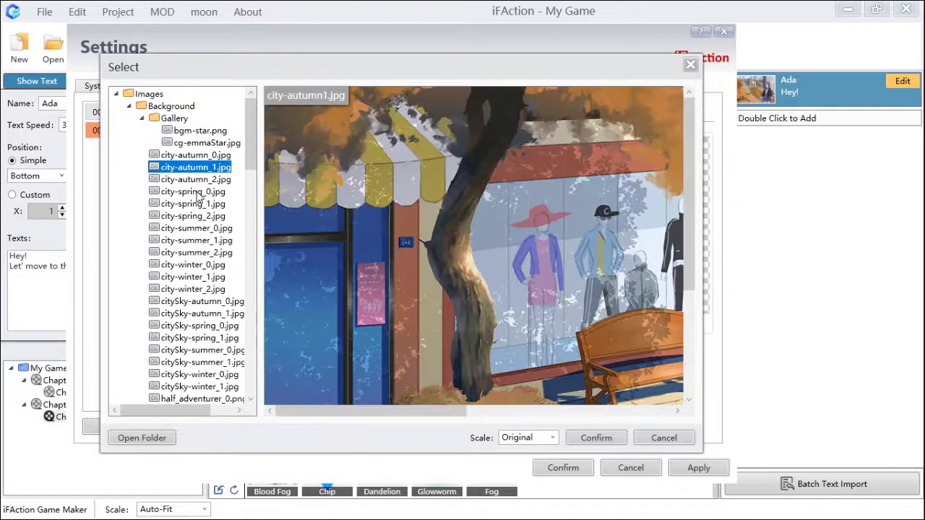
left_click(199, 193)
left_click(597, 438)
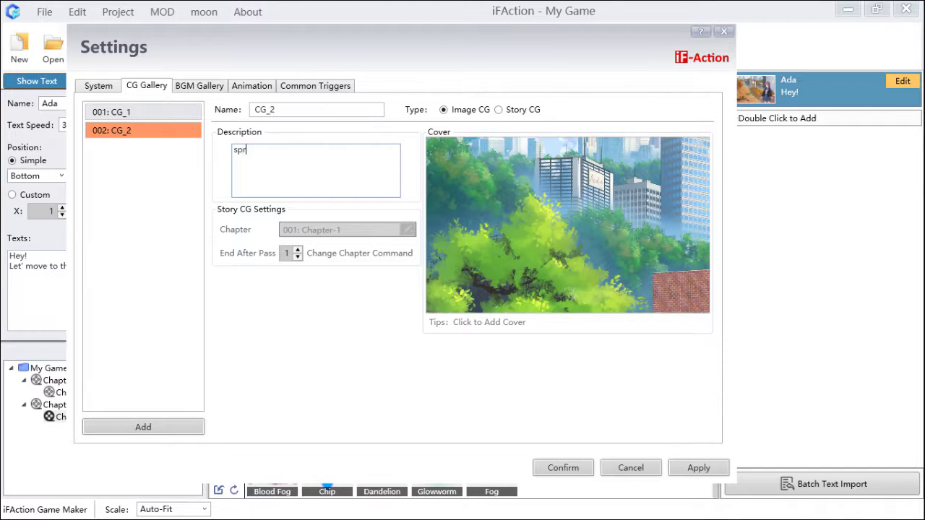
type("ing of city")
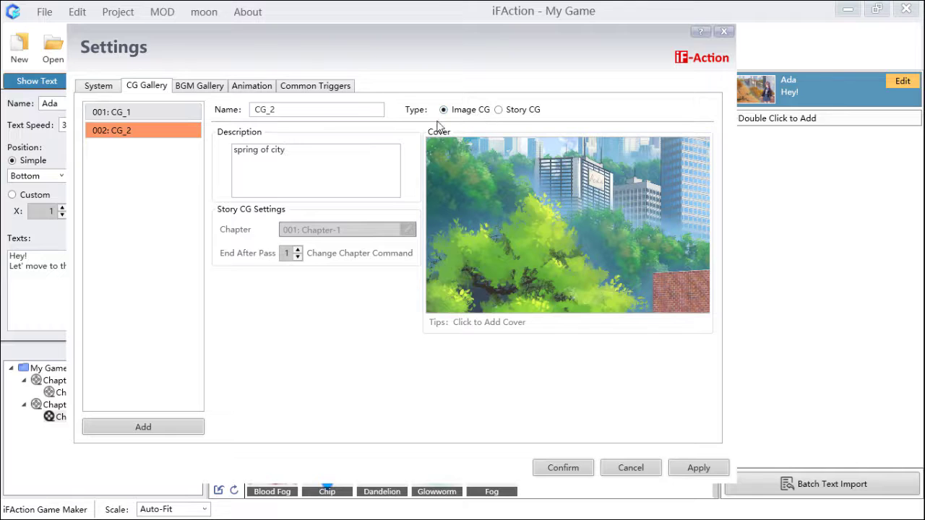
left_click(700, 467)
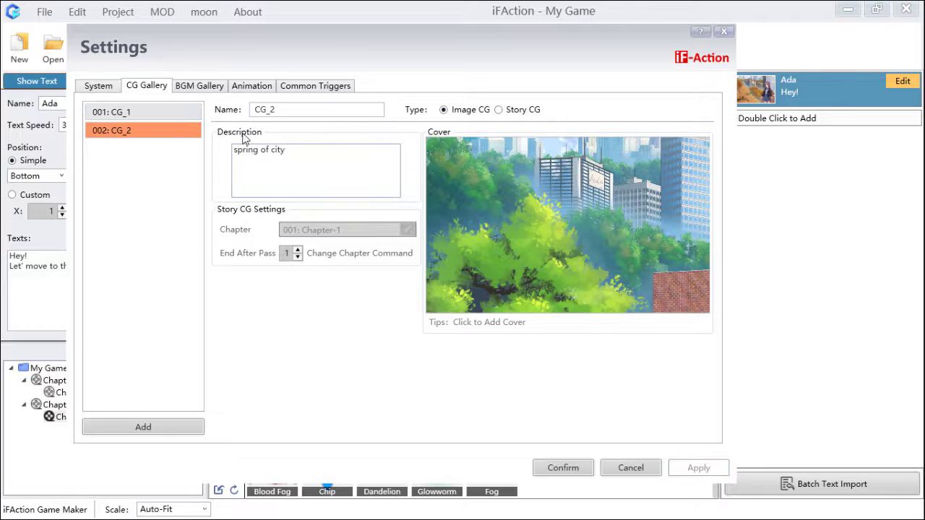
- Describe the BGM_1 gallery entry as "a new song", confirm the settings and save the project
left_click(206, 89)
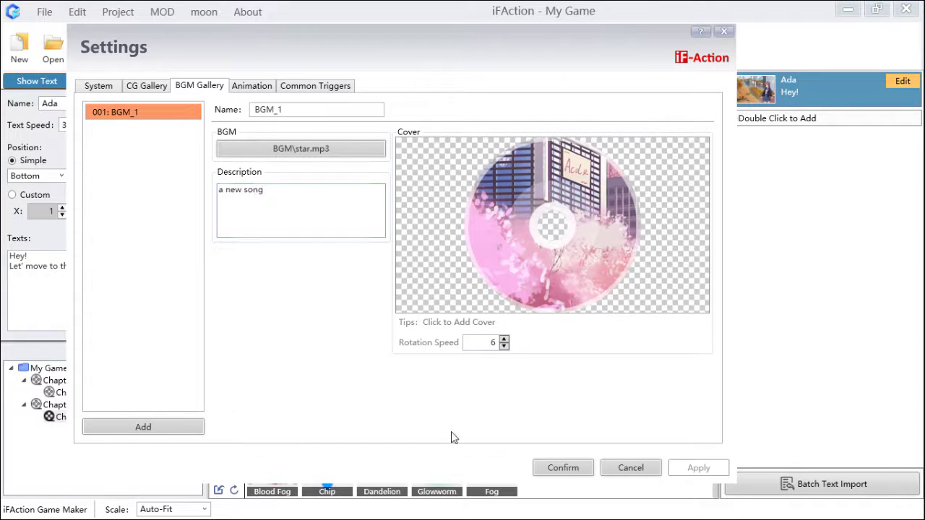
left_click(563, 468)
left_click(87, 51)
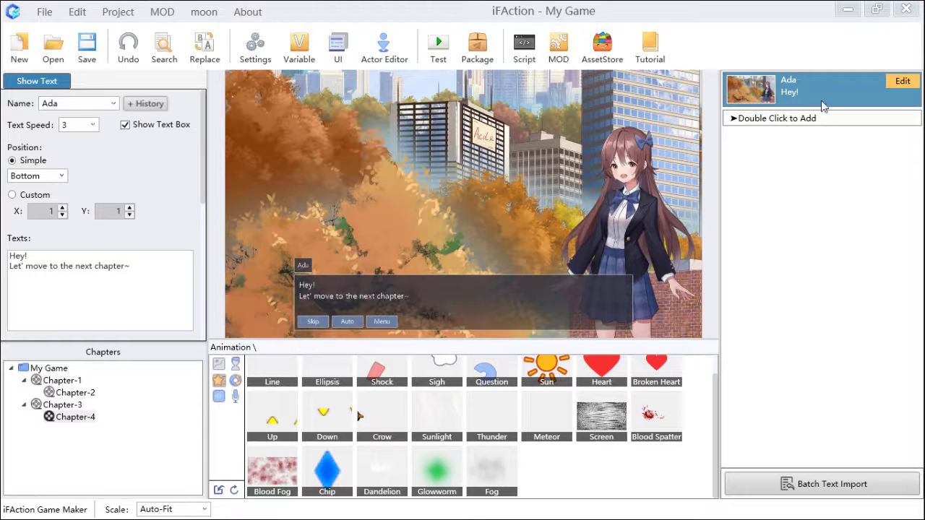
- Insert a Get CG command for 001:CG_1 before the Change Chapter command in Chapter-4's Ada event
left_click(902, 84)
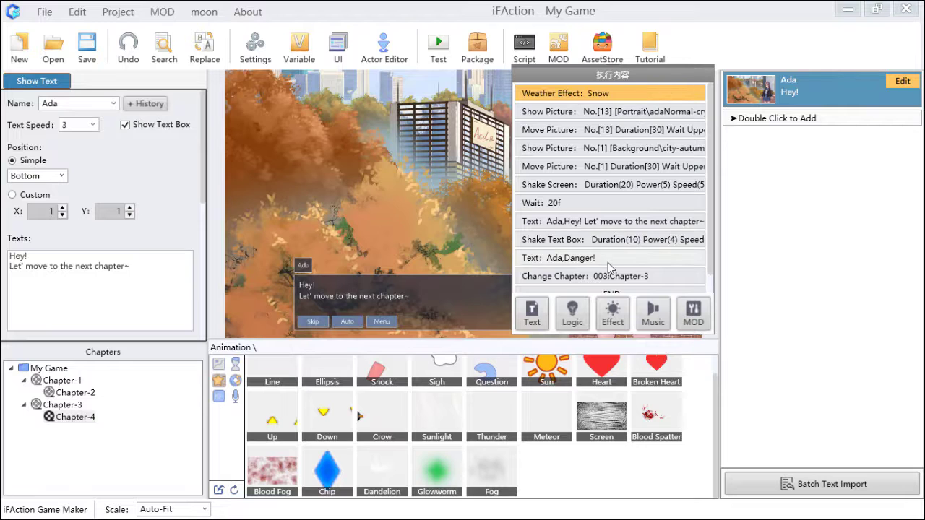
scroll(610, 262, "down", 1)
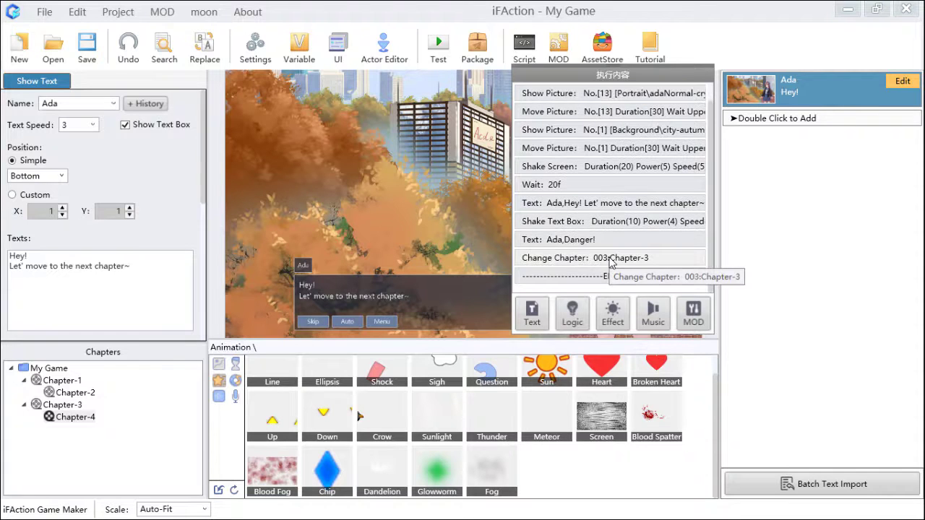
left_click(549, 259)
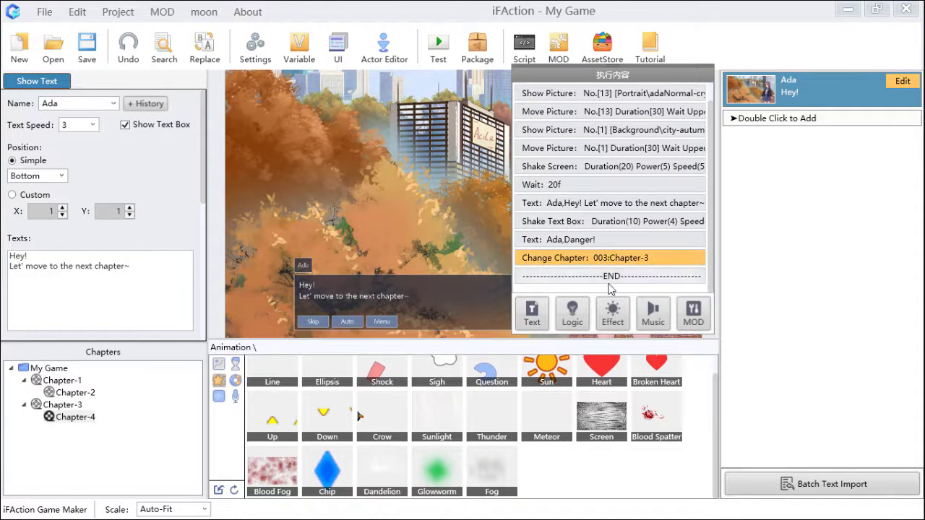
left_click(576, 324)
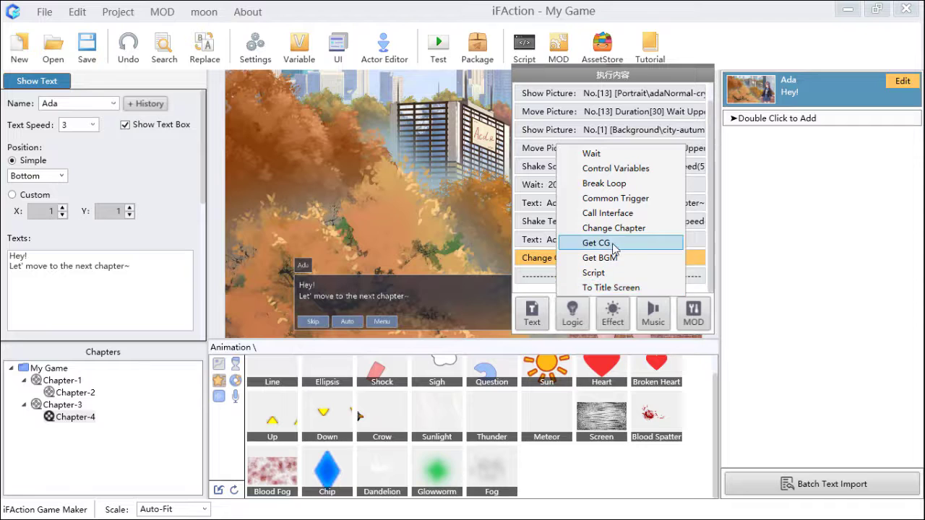
left_click(614, 243)
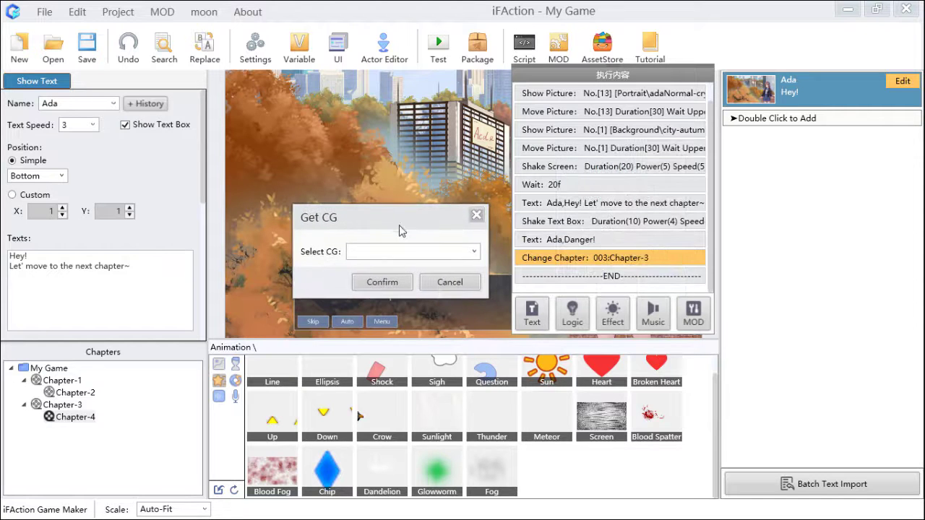
left_click(473, 252)
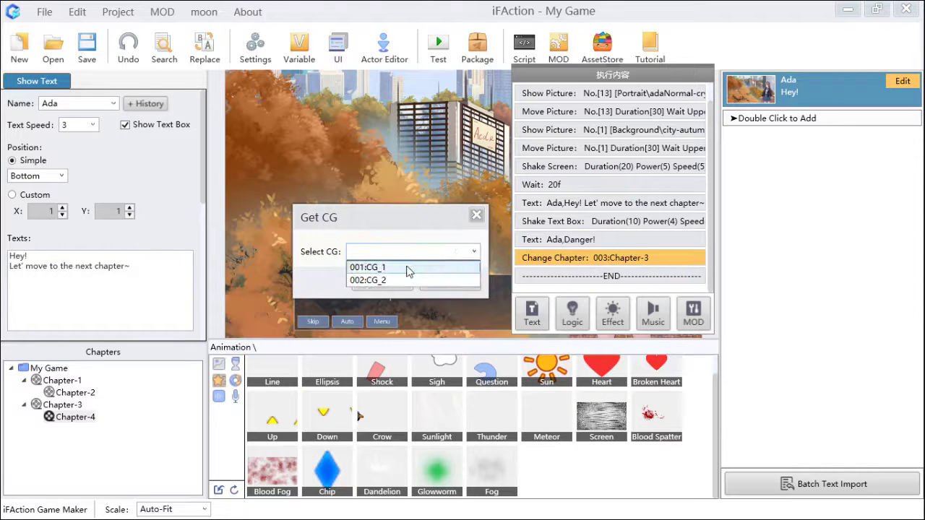
left_click(409, 269)
left_click(396, 283)
- Duplicate the Get CG command and set the copy to 002:CG_2
left_click(590, 263)
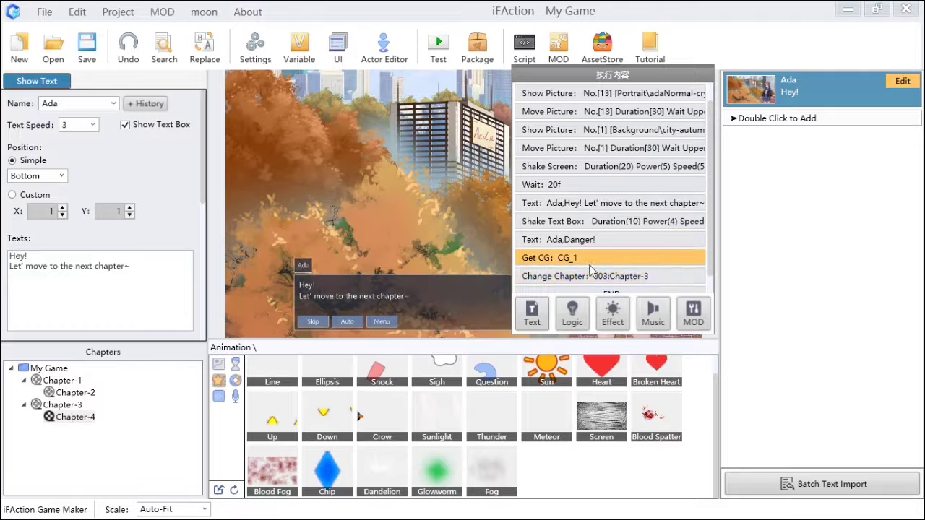
key("ctrl+c")
key("ctrl+v")
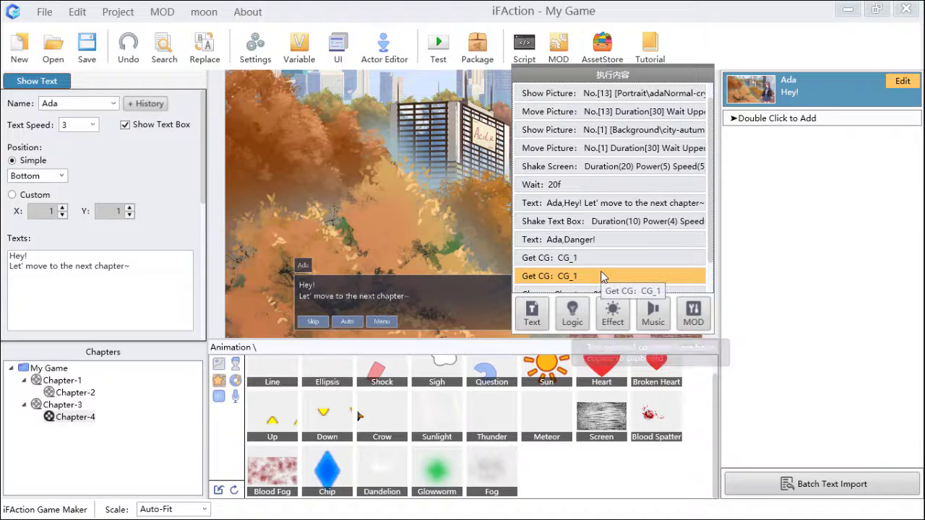
double_click(556, 278)
left_click(502, 251)
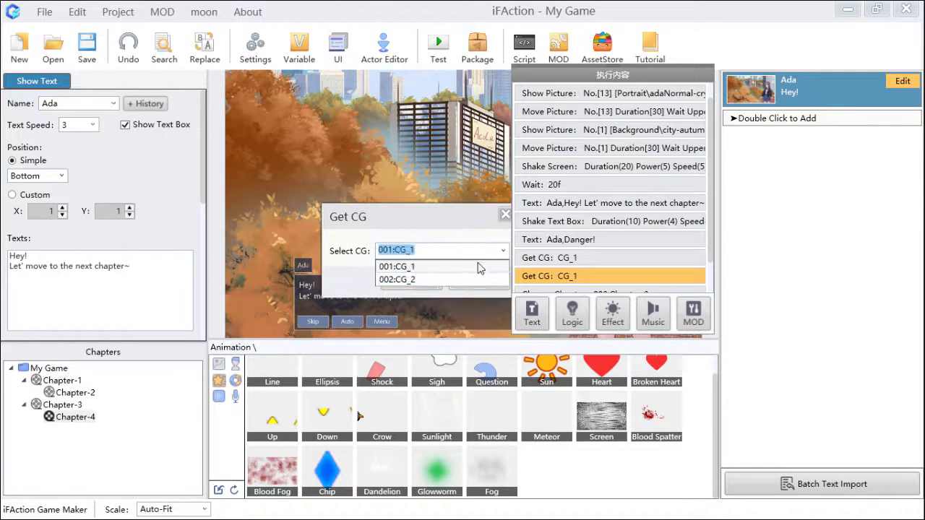
left_click(424, 279)
left_click(423, 286)
- Insert a Get BGM command for 001:BGM_1 before the Change Chapter command and save the project
scroll(597, 289, "down", 1)
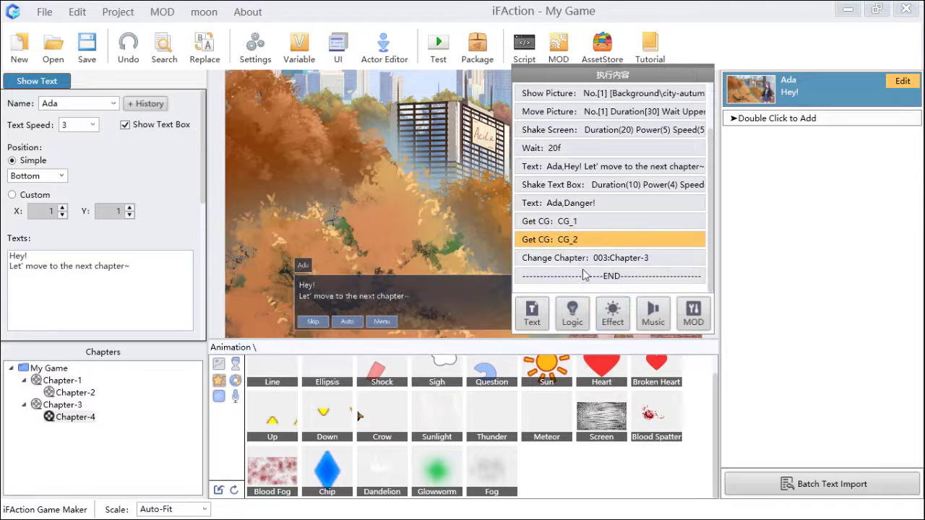
left_click(579, 263)
left_click(584, 316)
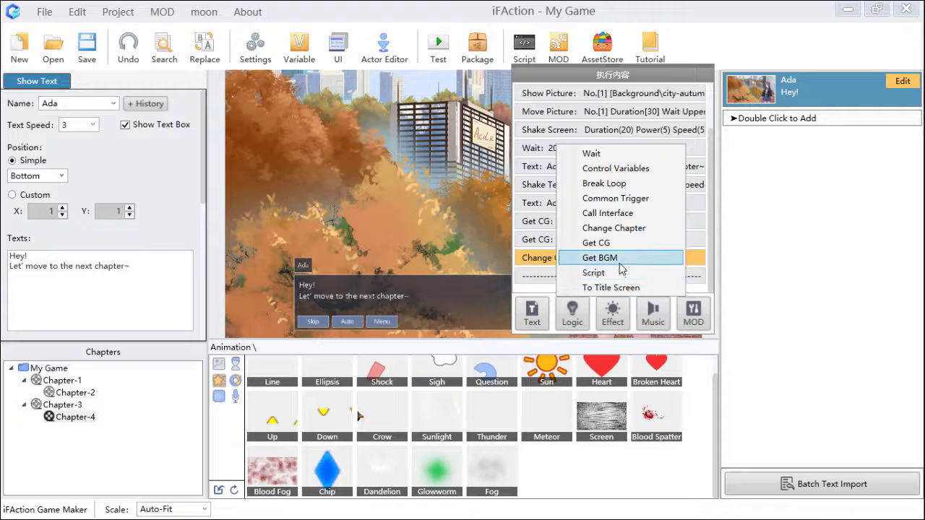
left_click(620, 261)
left_click(410, 239)
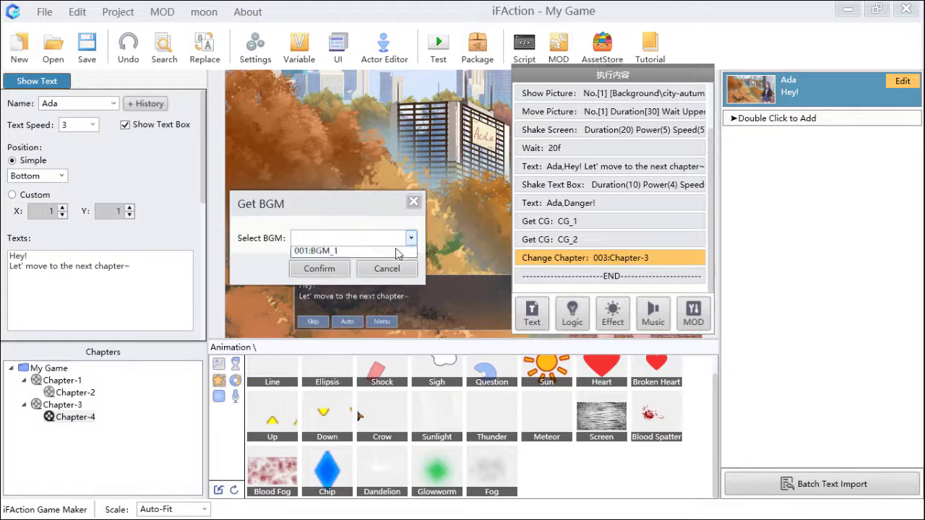
left_click(330, 255)
left_click(322, 268)
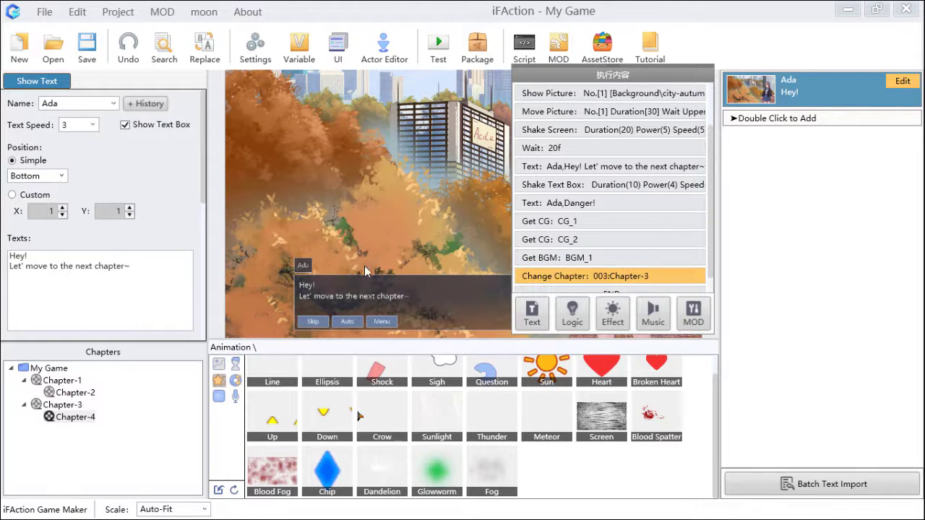
scroll(617, 195, "up", 2)
scroll(603, 152, "down", 3)
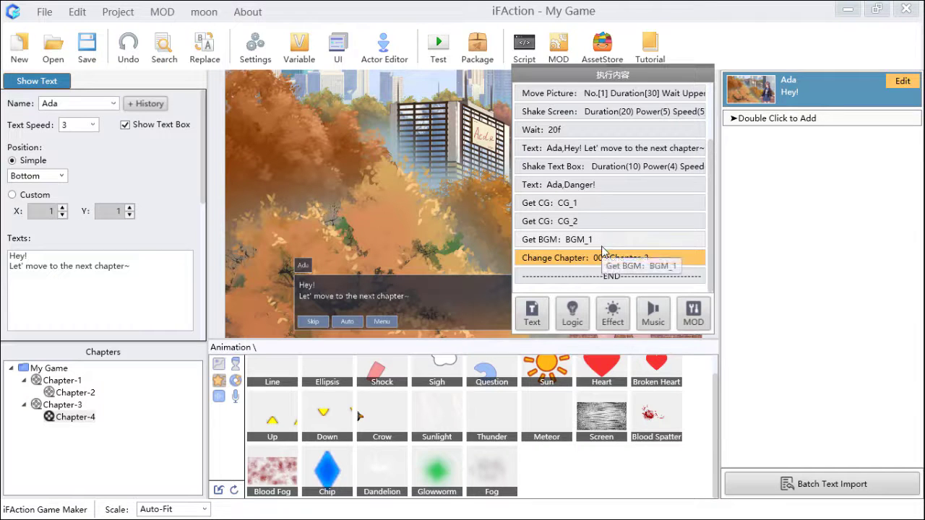
left_click(85, 47)
- Run a GameTest, check the CG and BGM lists in the Gallery, and return to the title screen
left_click(438, 45)
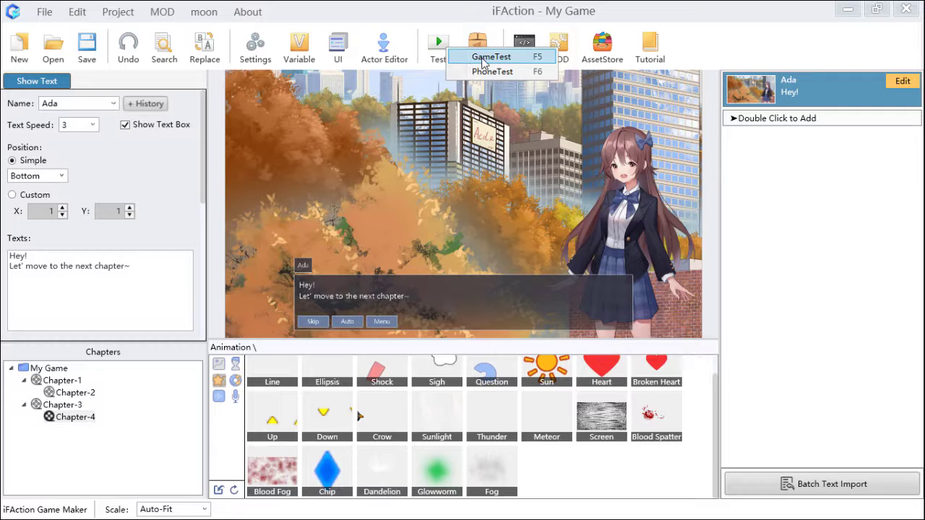
left_click(474, 57)
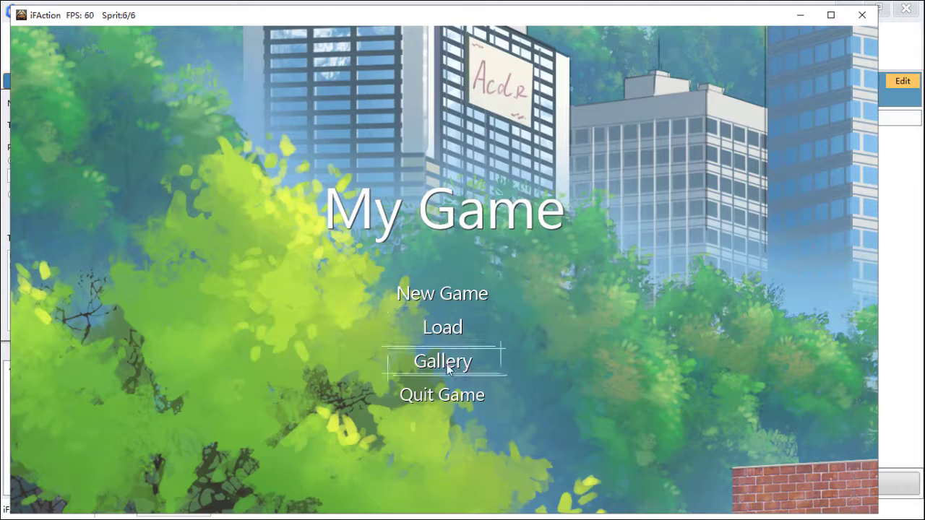
left_click(448, 365)
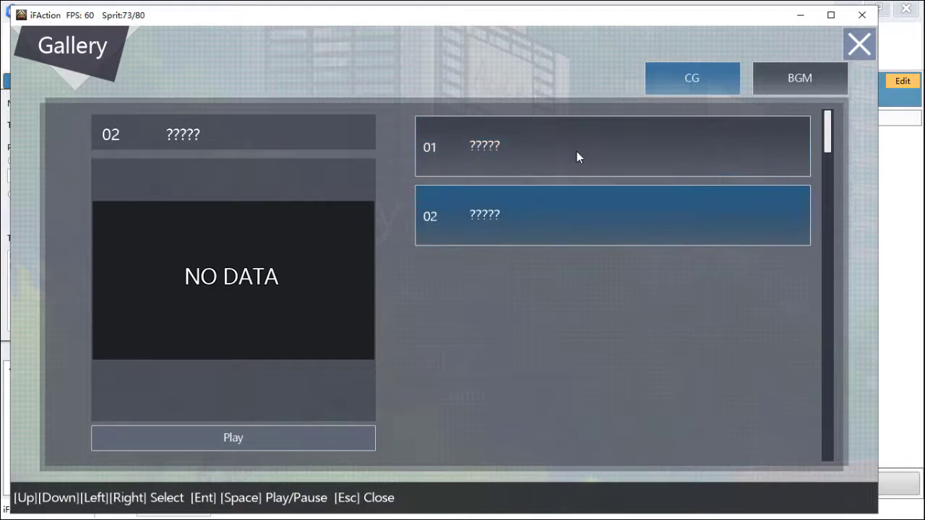
left_click(789, 81)
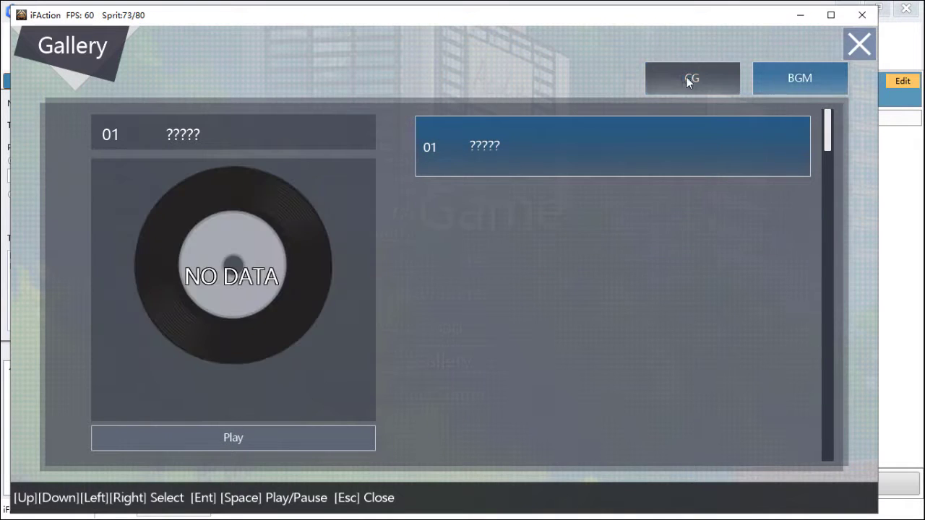
left_click(698, 82)
left_click(859, 44)
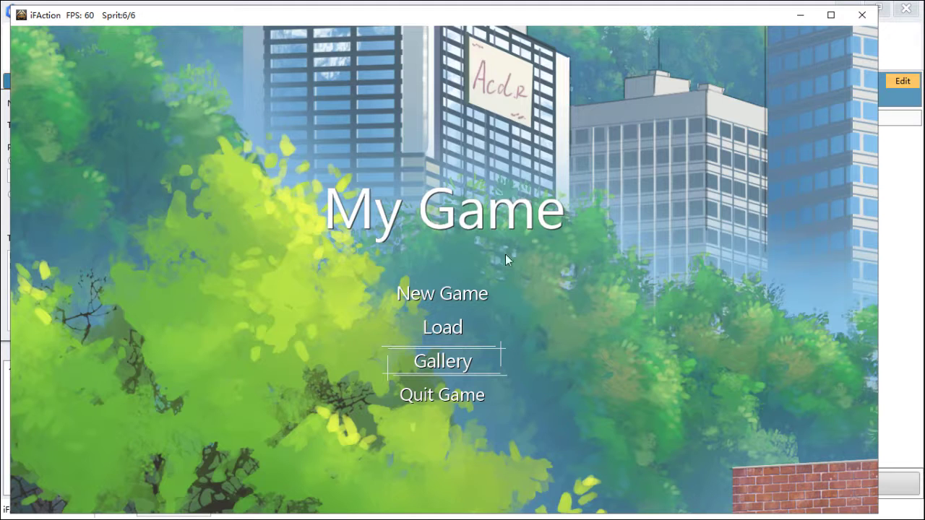
- Play a new game through to its end and open the Gallery from the title screen
left_click(464, 294)
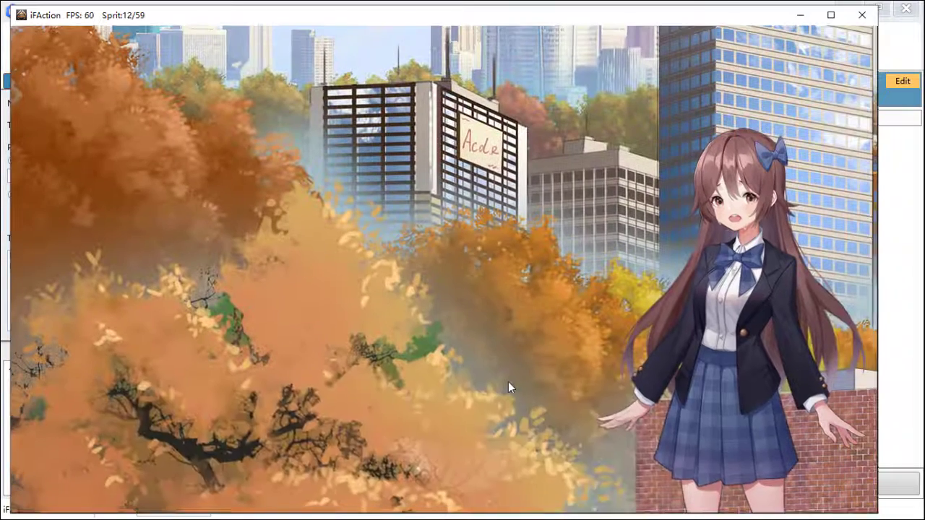
left_click(508, 383)
left_click(508, 383)
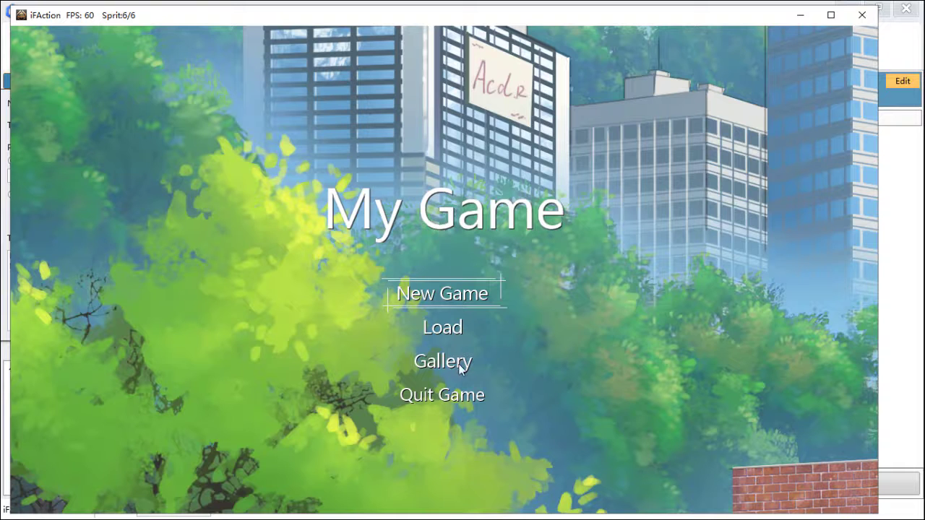
left_click(458, 365)
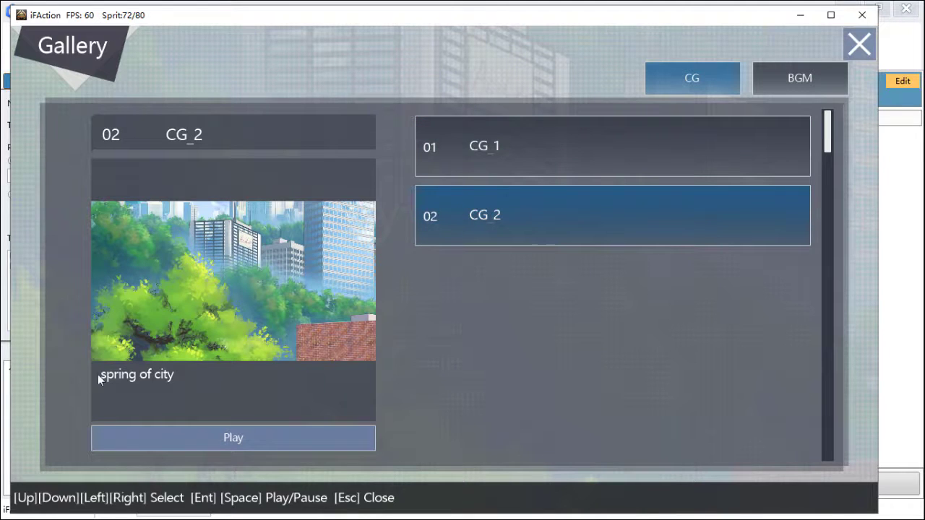
- Preview the CG_1 and CG_2 entries in the Gallery and play BGM_1 from the BGM list
left_click(467, 168)
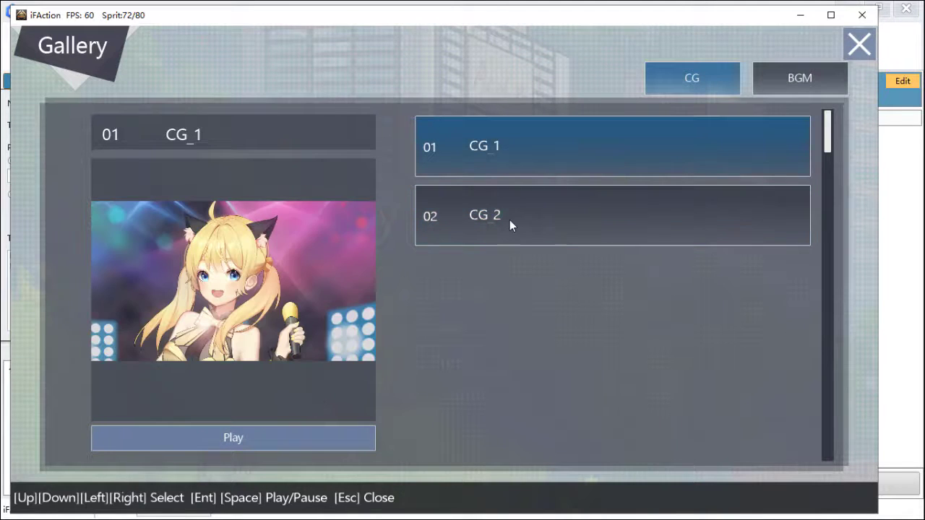
left_click(507, 223)
left_click(520, 153)
left_click(756, 91)
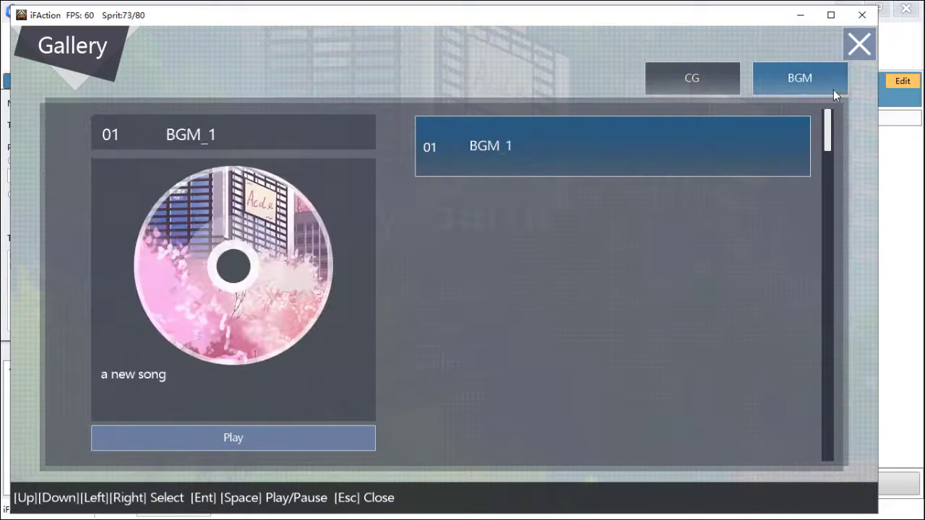
left_click(262, 447)
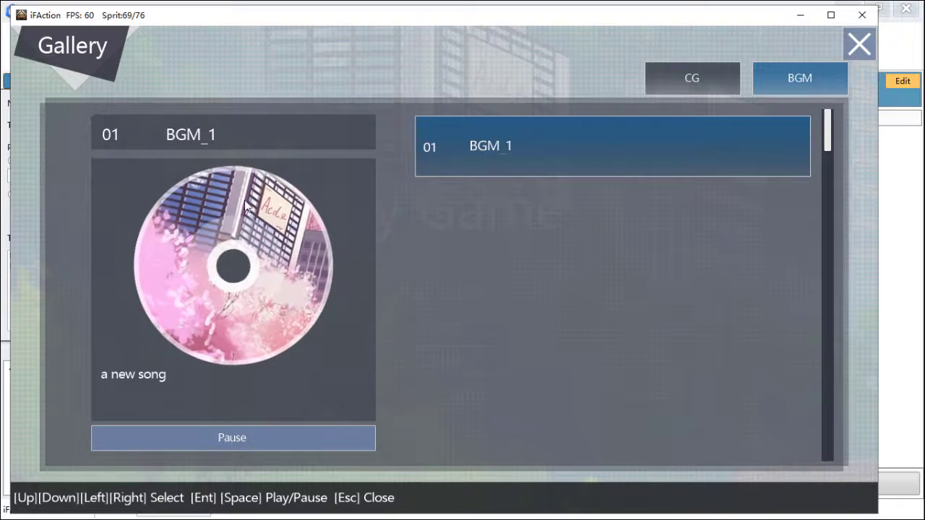
- View CG_1 and CG_2 full screen from the Gallery's CG list
left_click(728, 77)
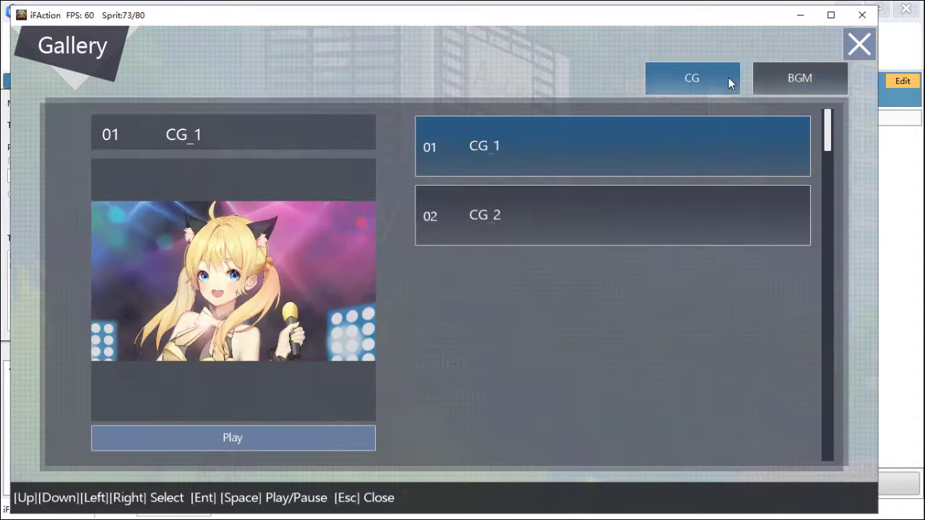
left_click(513, 237)
left_click(508, 147)
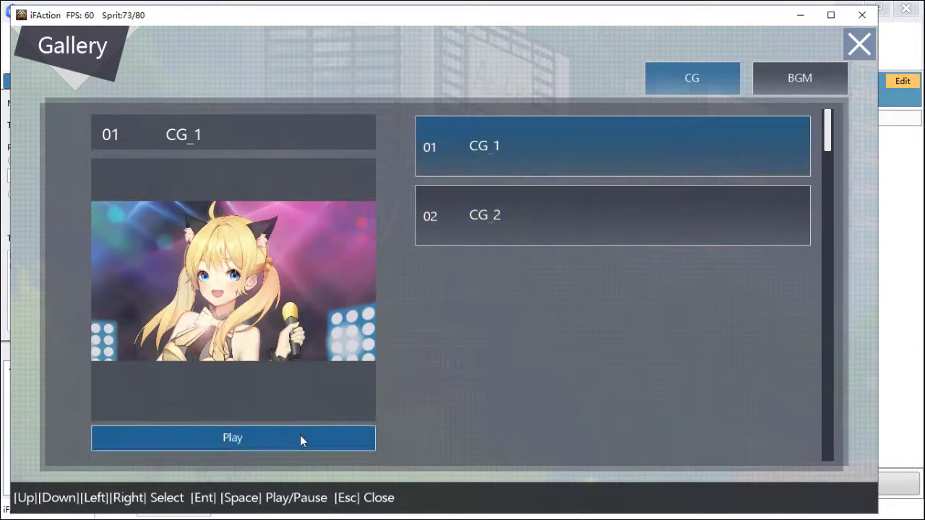
left_click(301, 441)
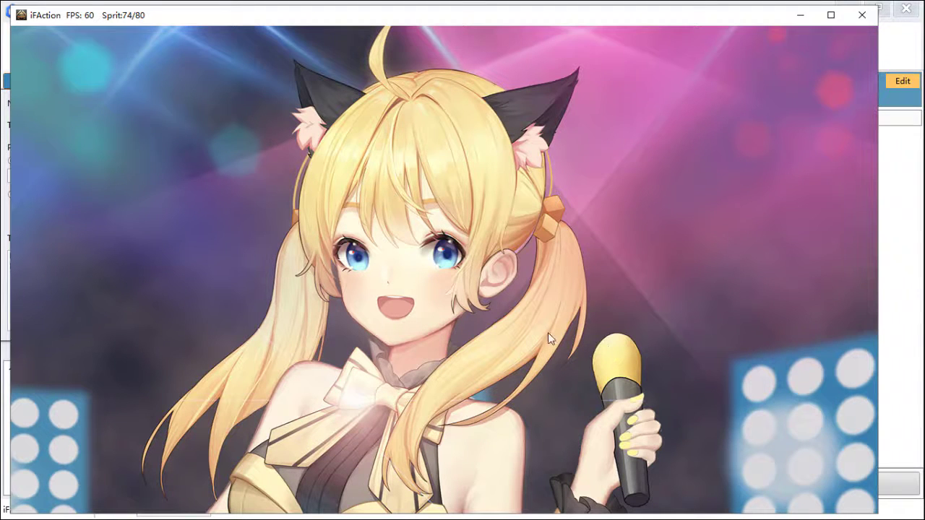
left_click(674, 325)
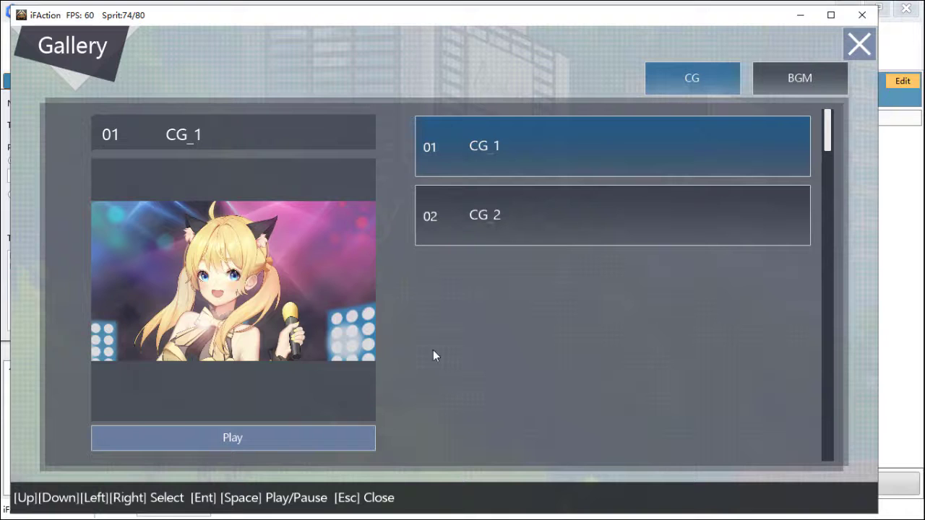
left_click(546, 234)
left_click(351, 439)
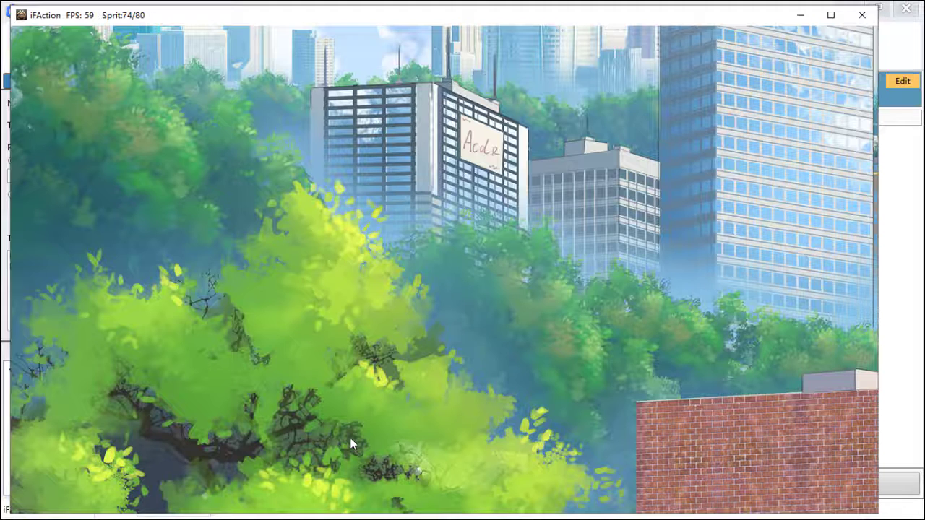
left_click(716, 322)
- Pause BGM_1 in the Gallery and close the game test
left_click(836, 82)
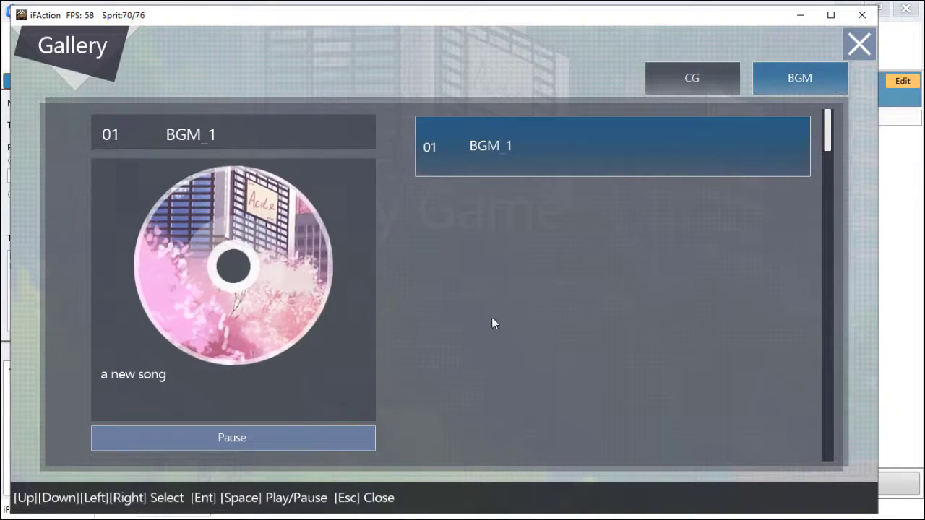
left_click(338, 434)
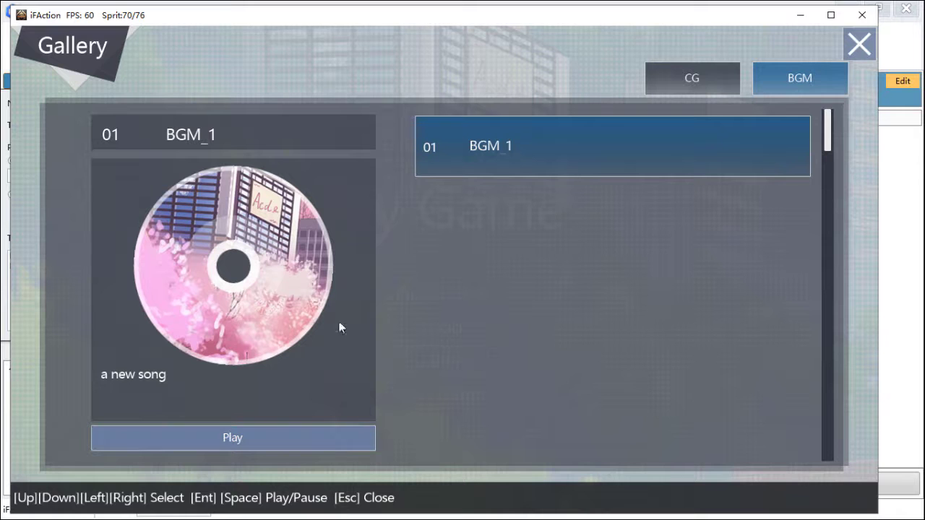
left_click(854, 51)
left_click(861, 15)
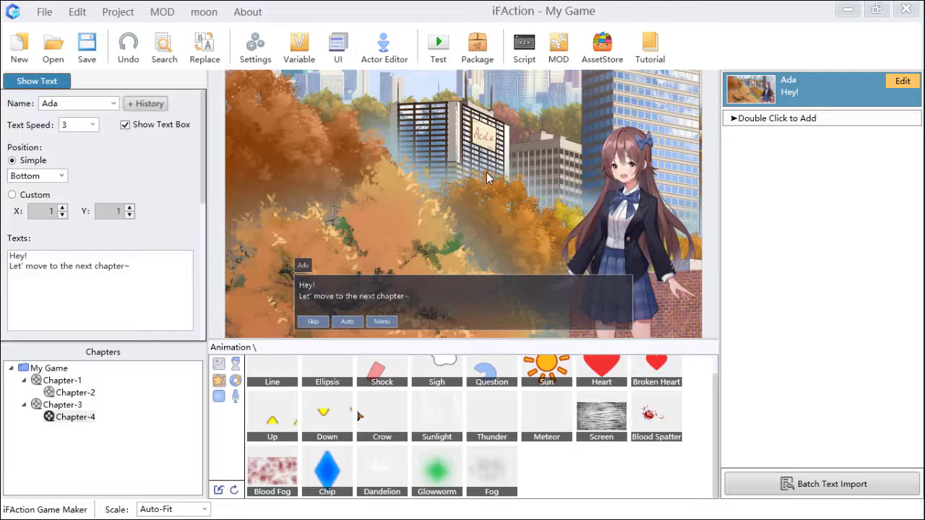
- Change the CG_2 gallery entry to the Story CG type with Chapter-1 as its chapter and confirm the settings
left_click(256, 58)
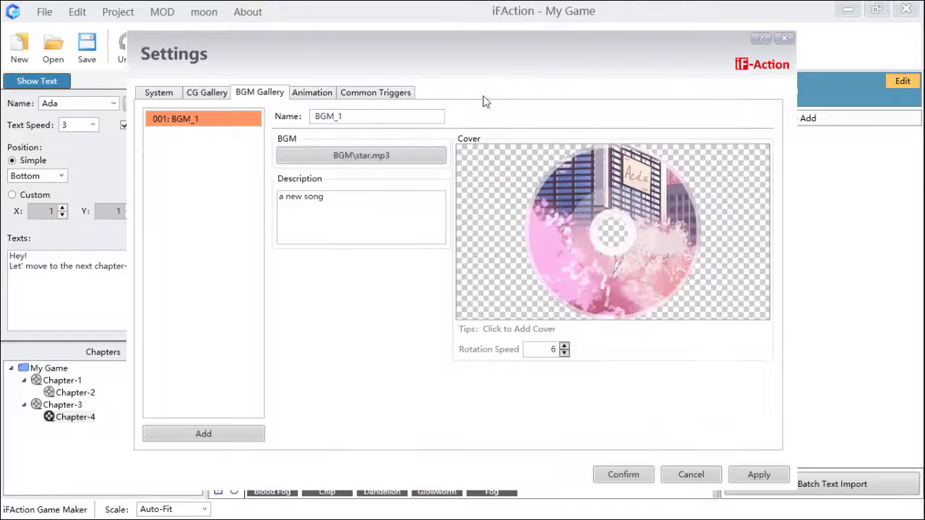
left_click(220, 94)
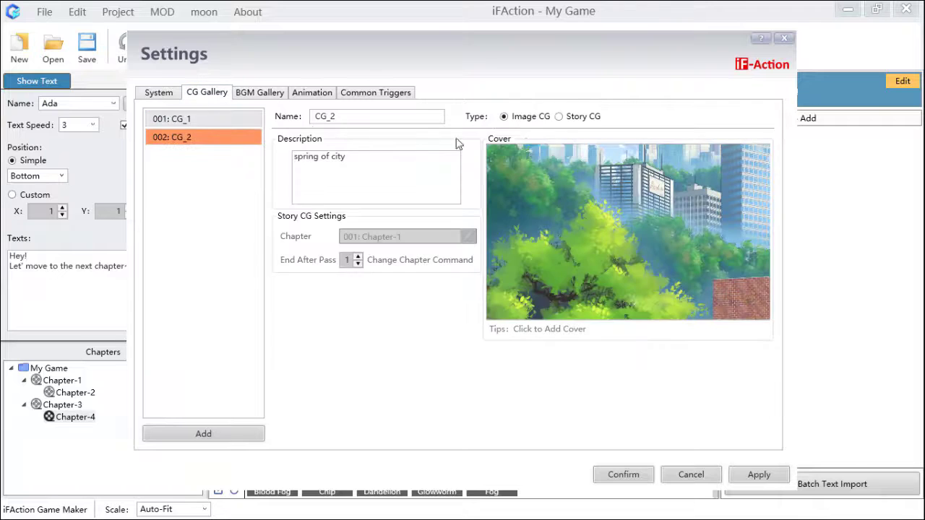
left_click(560, 118)
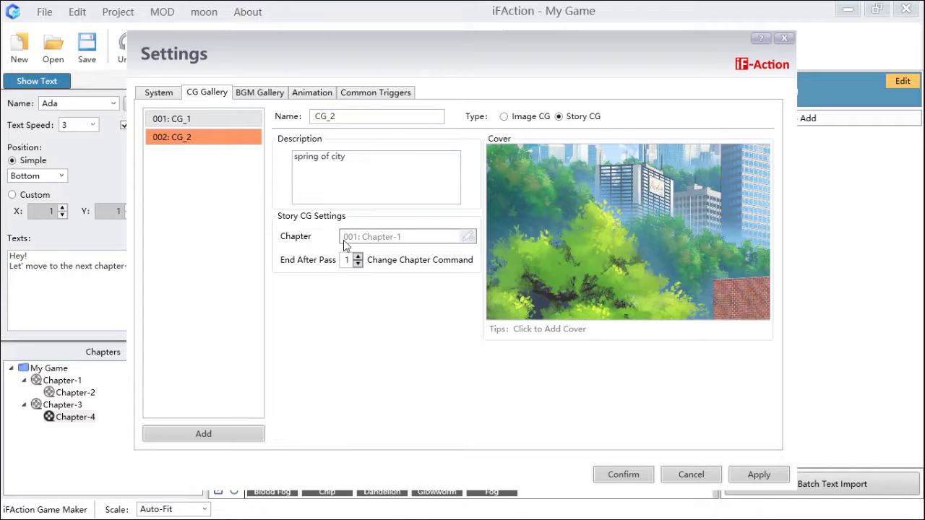
left_click(468, 237)
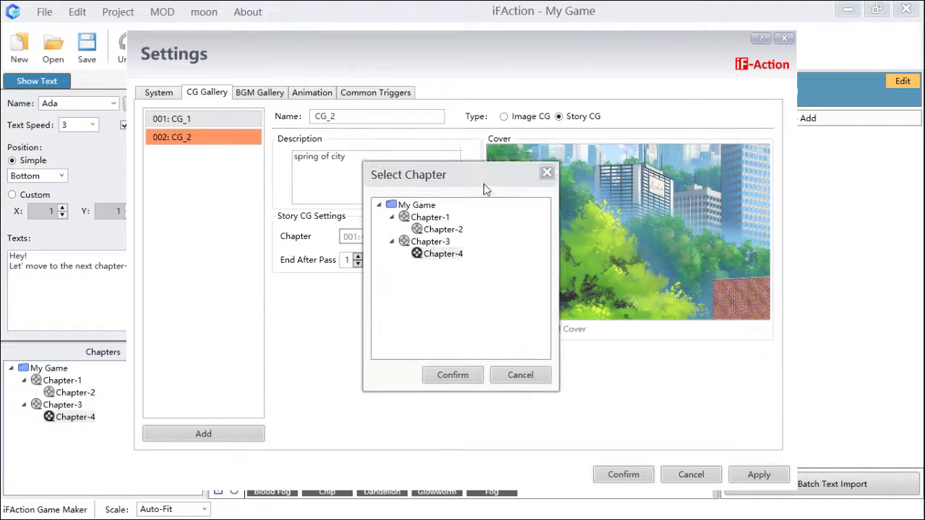
left_click_drag(485, 188, 526, 222)
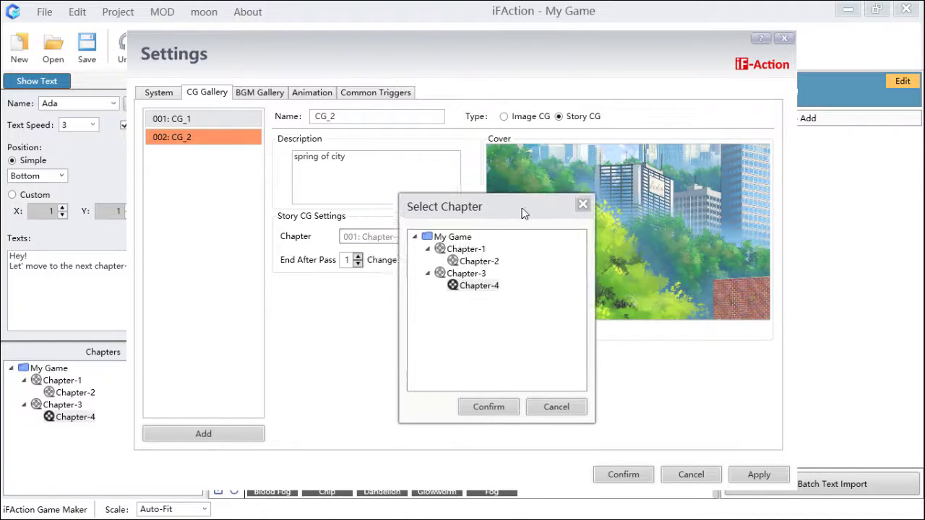
left_click(482, 276)
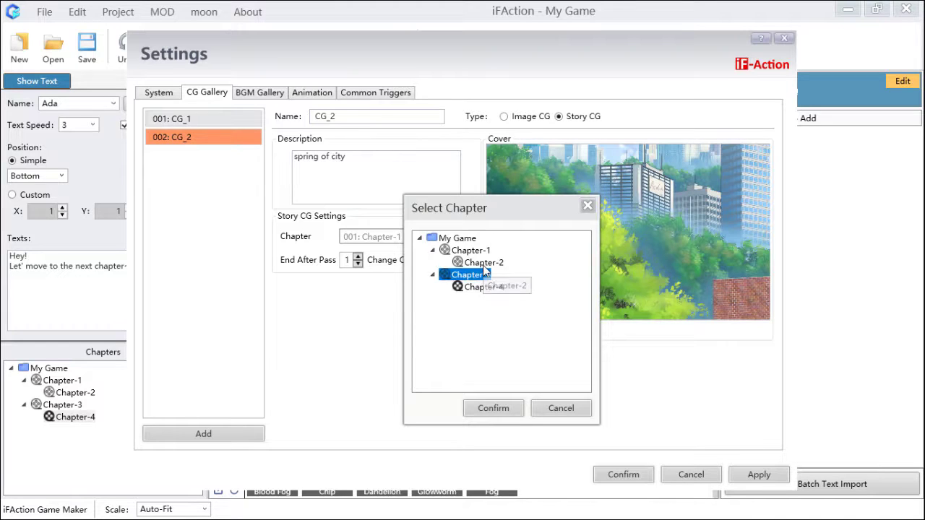
left_click(477, 251)
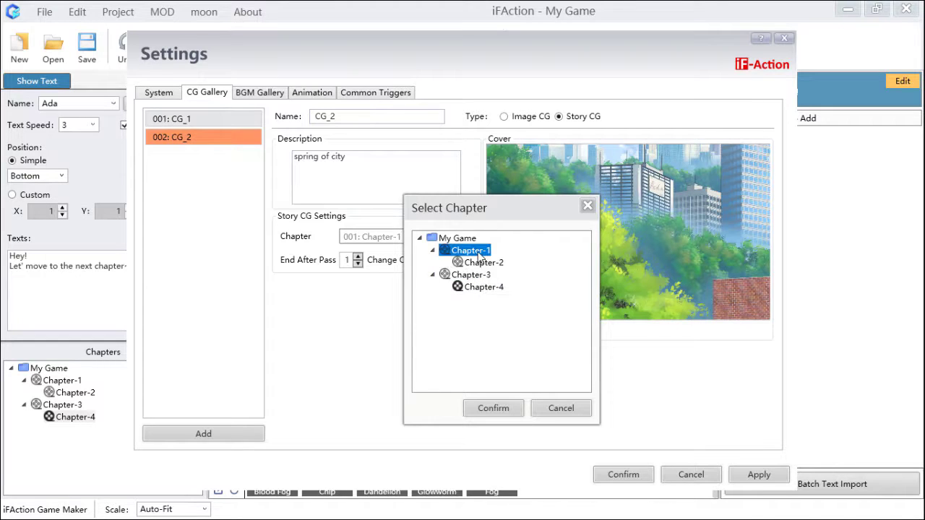
left_click(507, 407)
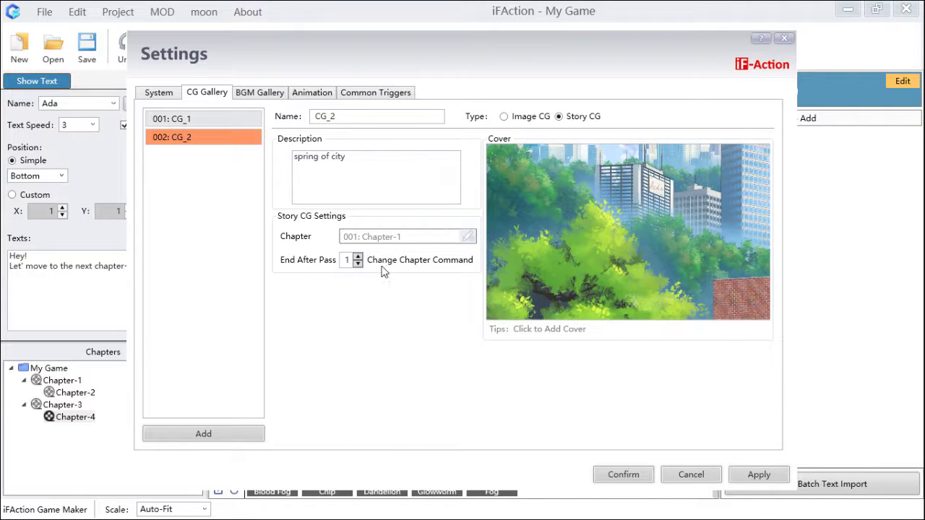
left_click(625, 475)
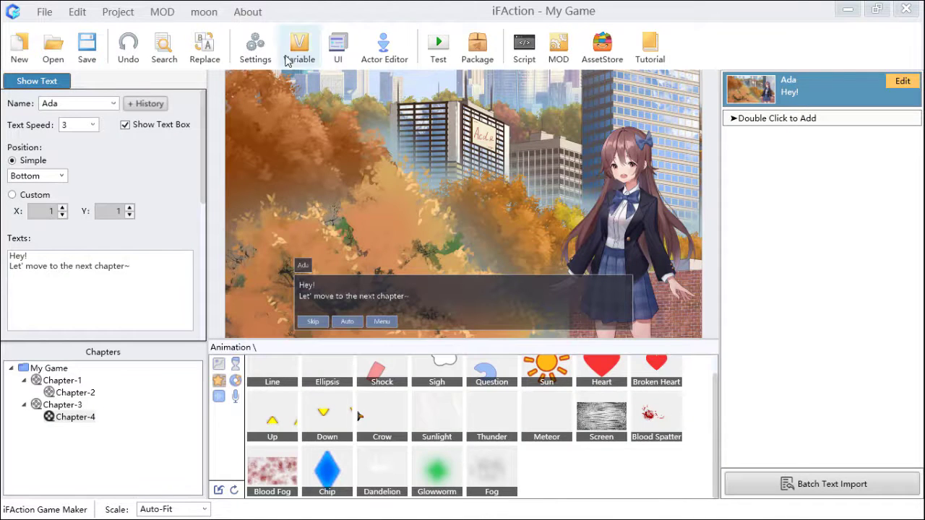
left_click(255, 47)
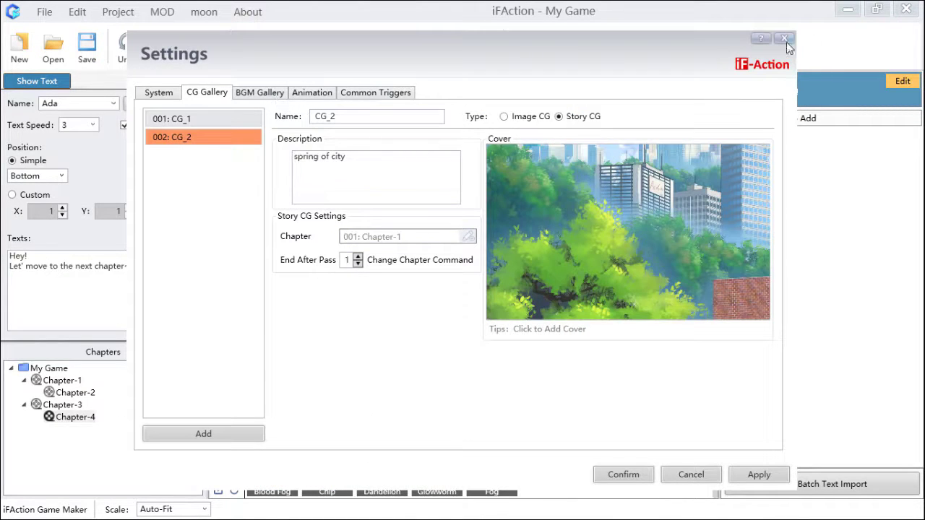
left_click(786, 38)
- Insert a Change Chapter command to 002:Chapter-2 in Chapter-1's "Now, Ada's opinion score" text event
left_click(74, 380)
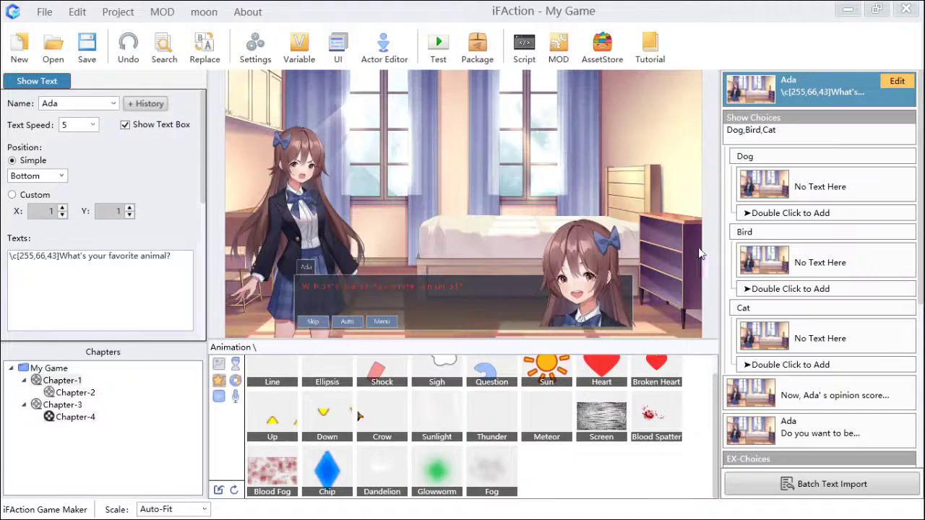
left_click(809, 130)
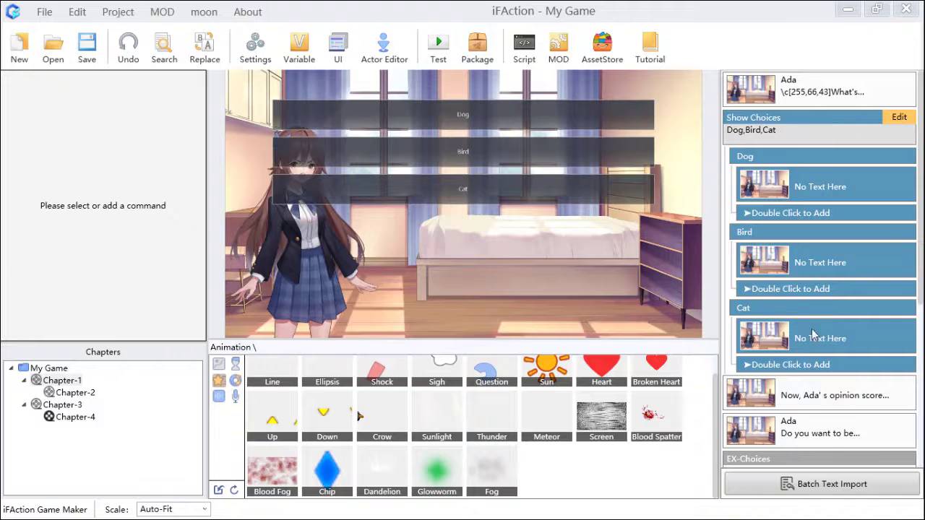
left_click(822, 407)
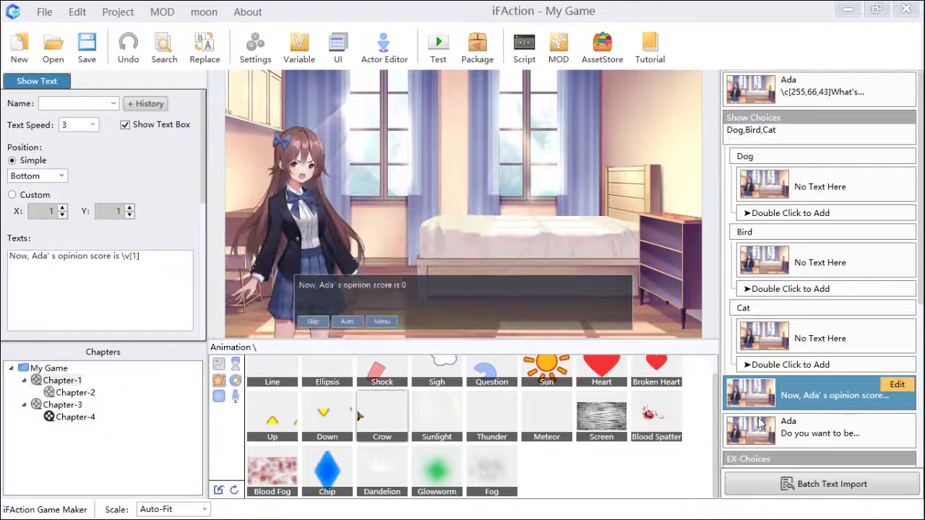
left_click(896, 384)
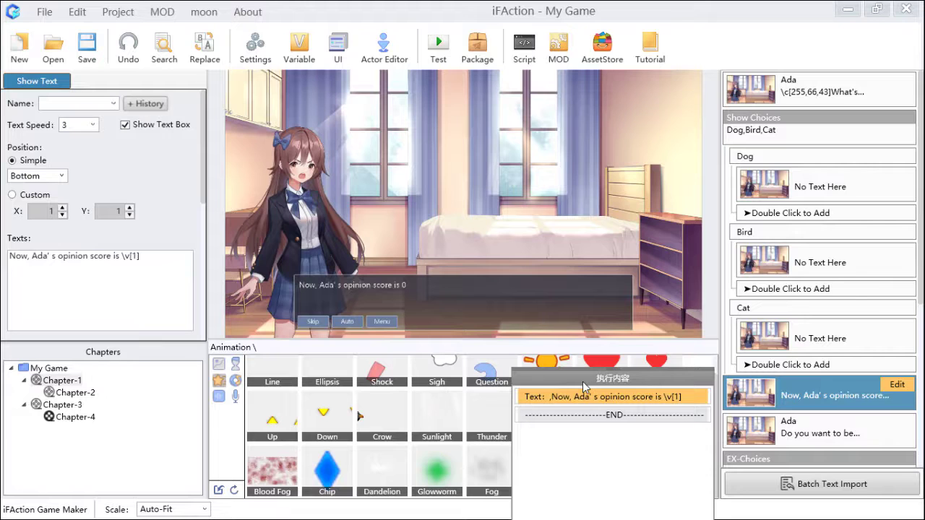
left_click(586, 519)
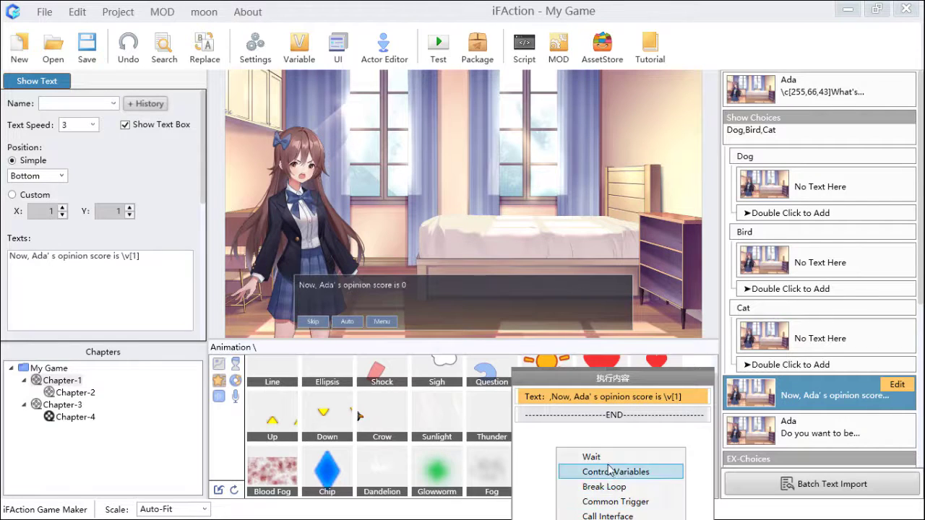
left_click(616, 519)
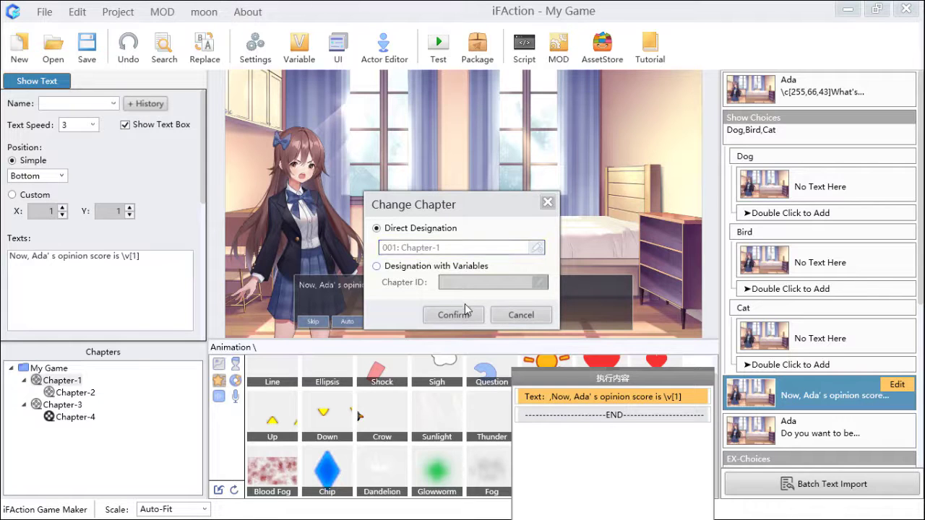
left_click(536, 248)
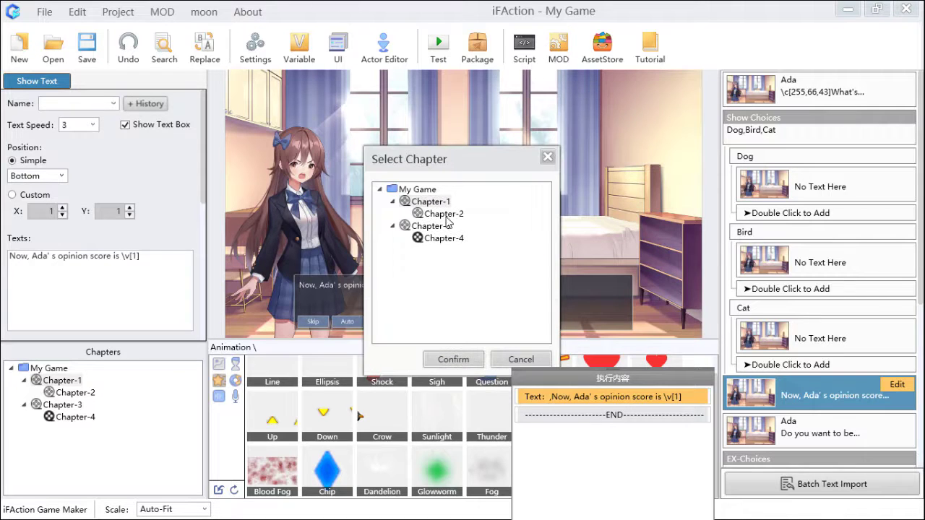
left_click(444, 214)
left_click(474, 362)
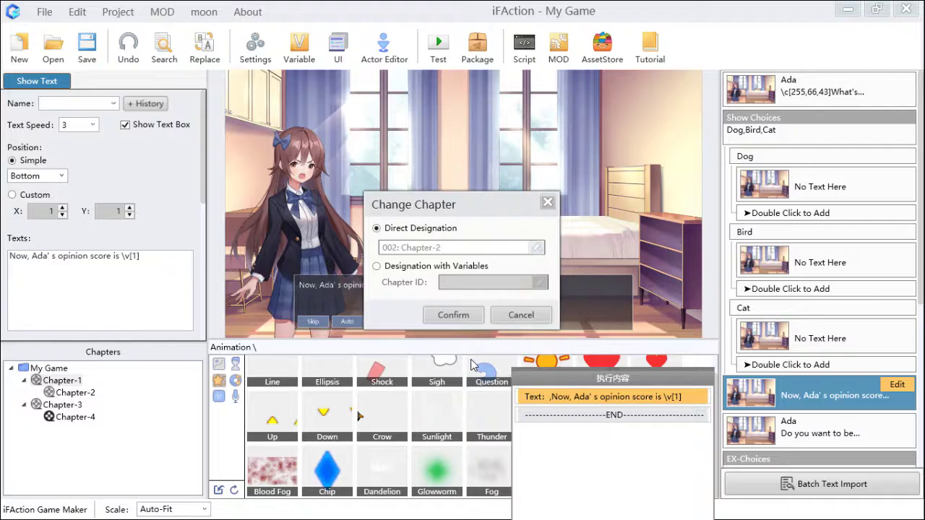
left_click(451, 315)
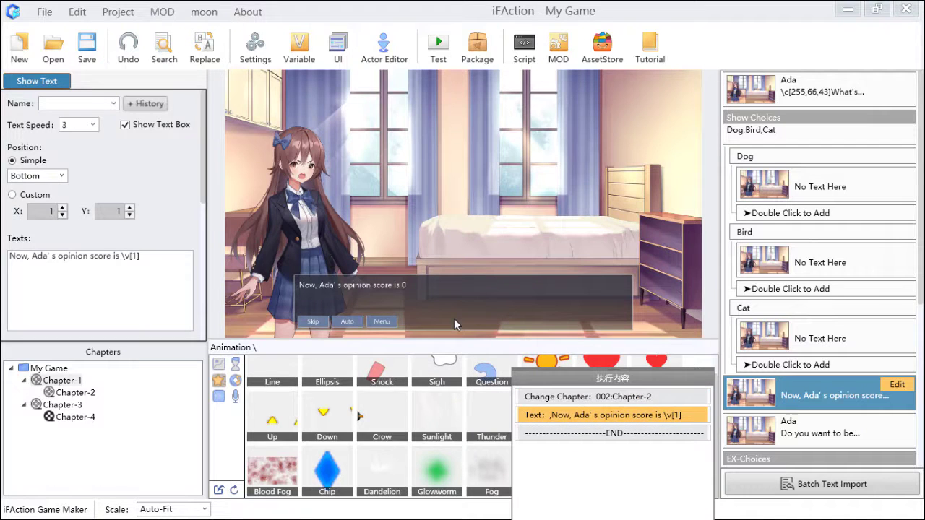
- Reorder the event's commands so that Change Chapter to 002:Chapter-2 follows the opinion score text
left_click(620, 397)
left_click(621, 417)
key("ctrl+x")
left_click(614, 402)
key("ctrl+v")
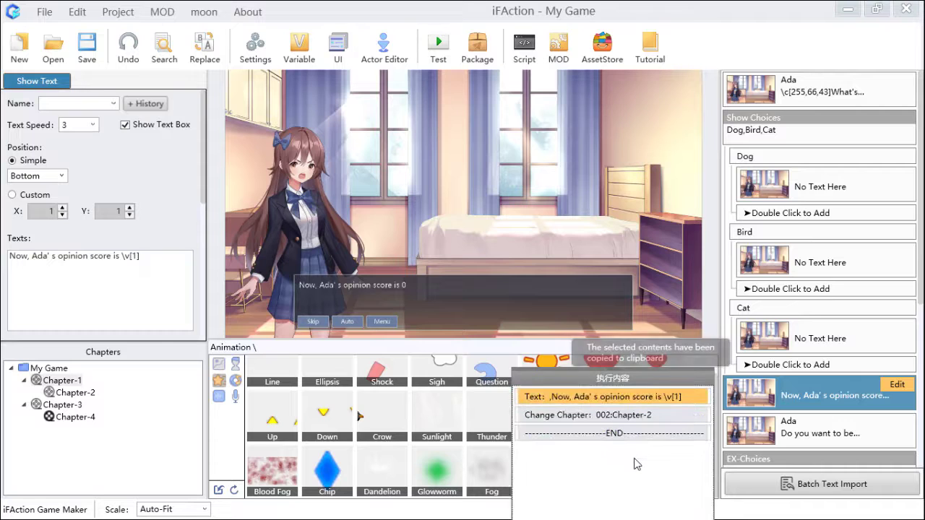
left_click(642, 416)
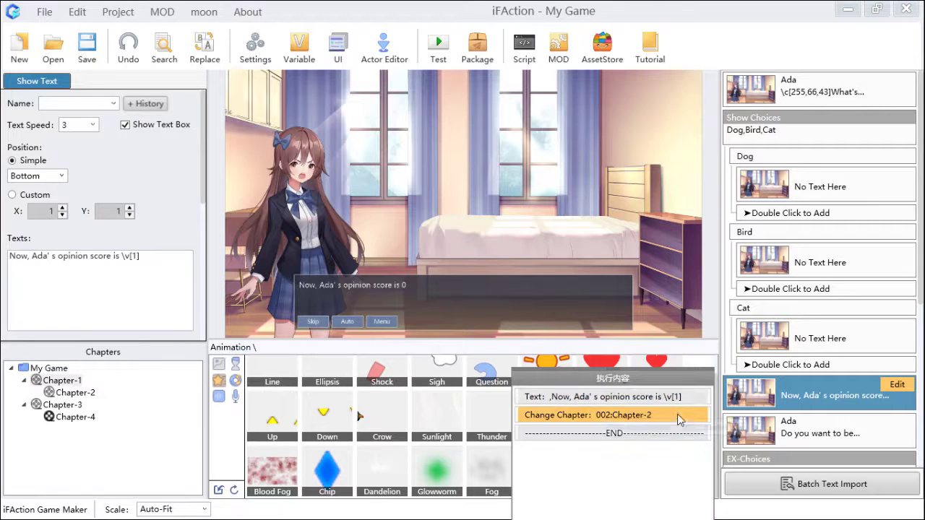
- Save the project and launch a game test, placing the game window fully in view
left_click(85, 47)
left_click(437, 51)
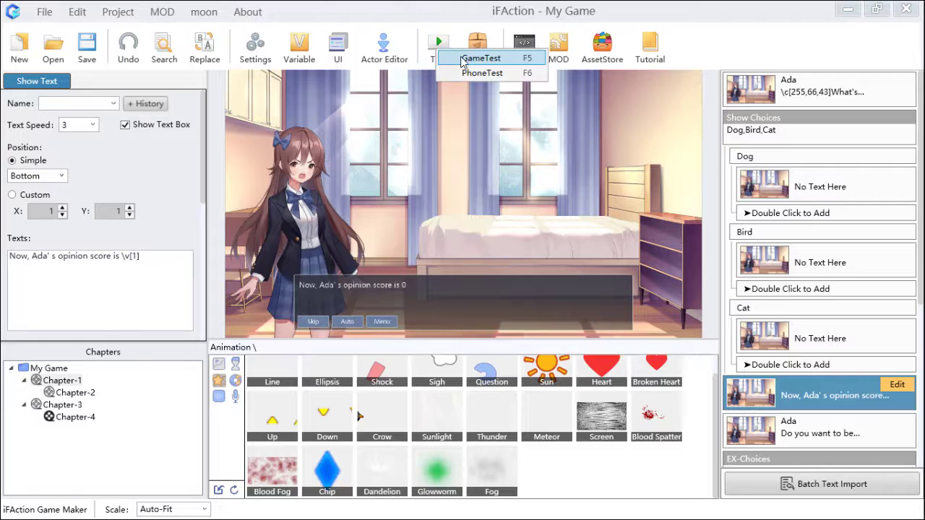
left_click(464, 62)
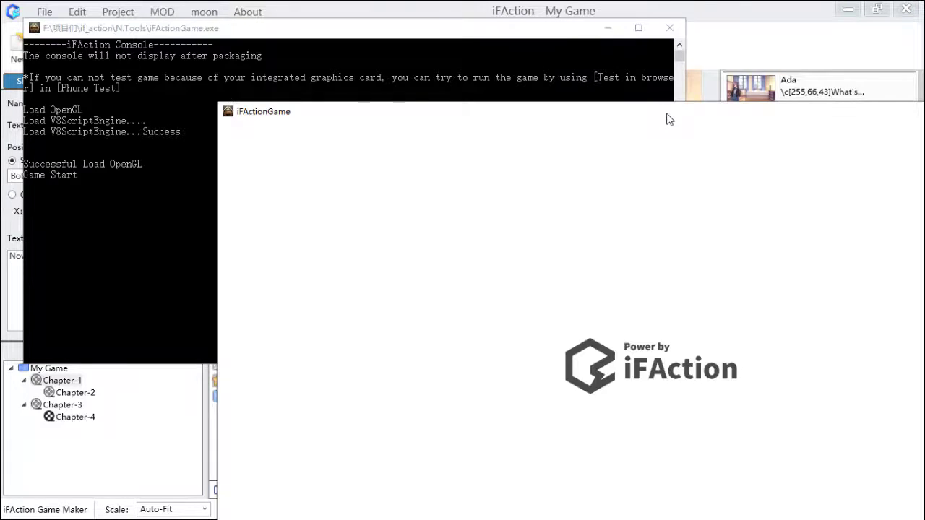
left_click_drag(669, 119, 466, 22)
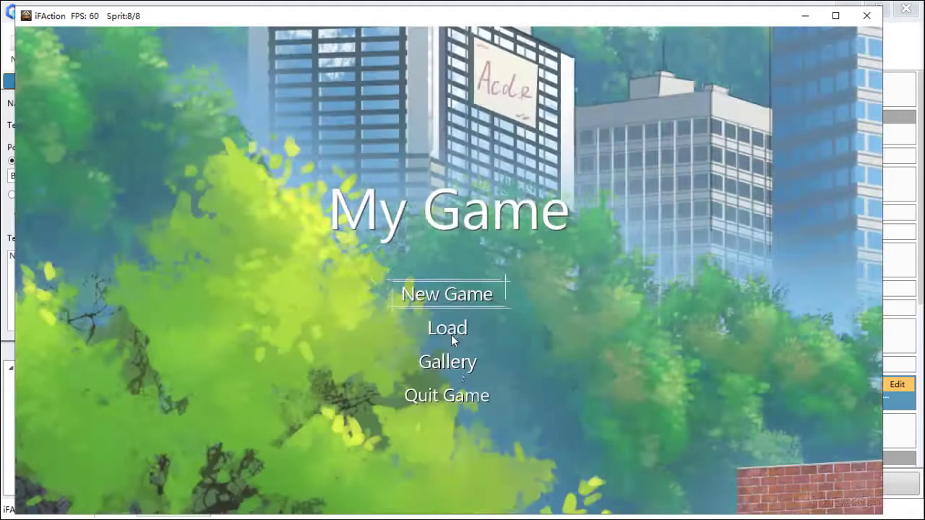
- Play the CG_1 image from the test game's Gallery, return to the list and end the test
left_click(459, 363)
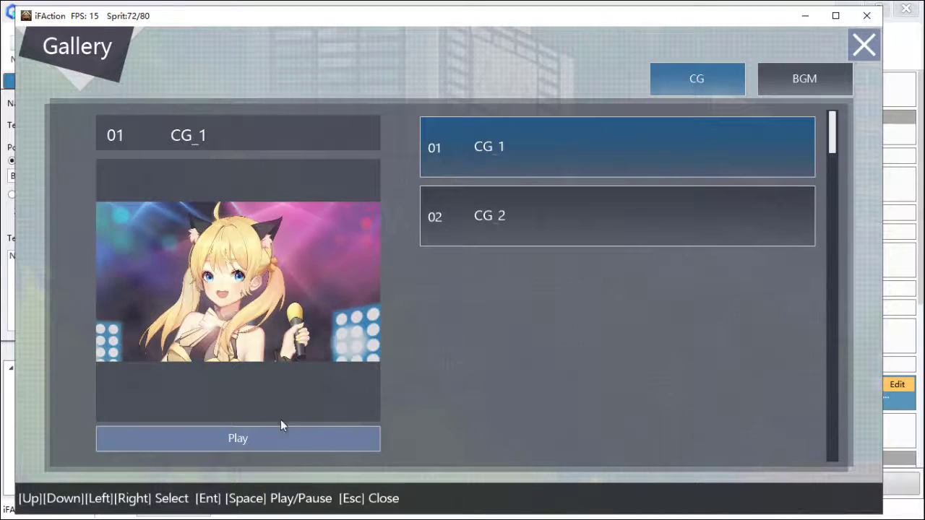
left_click(294, 442)
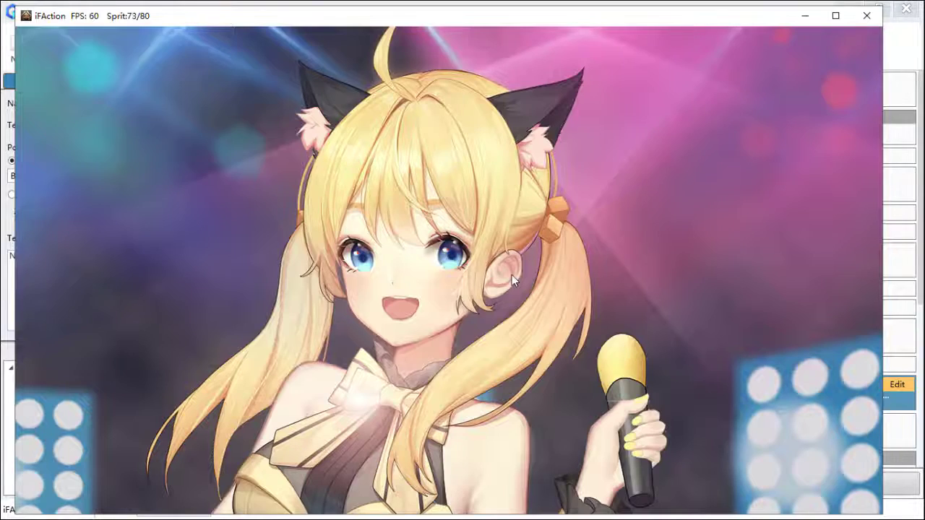
left_click(646, 338)
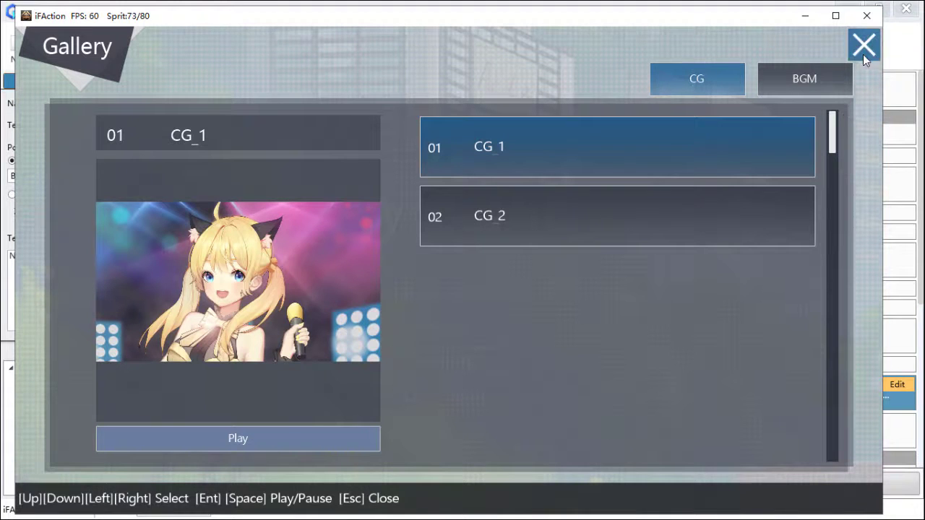
left_click(864, 18)
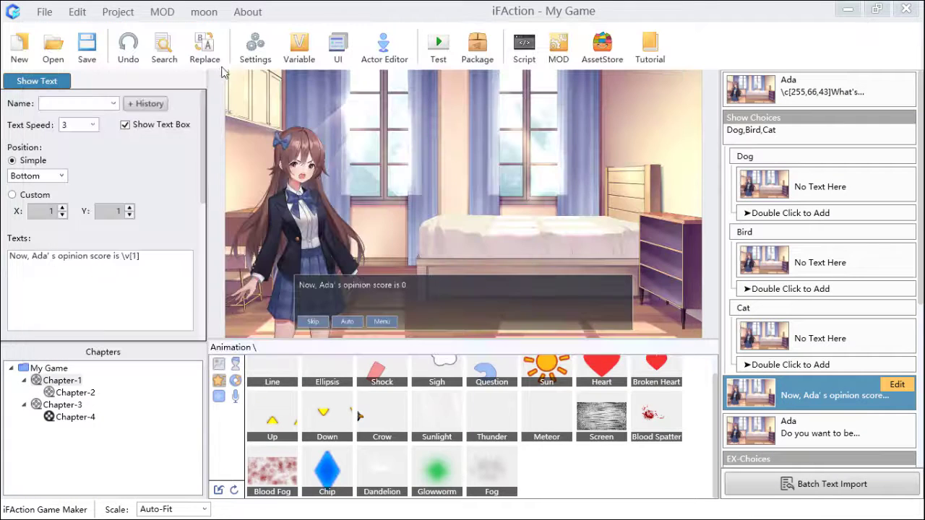
- Review the CG_2 Story CG settings, confirm them, and start a new game in a fresh game test
left_click(255, 49)
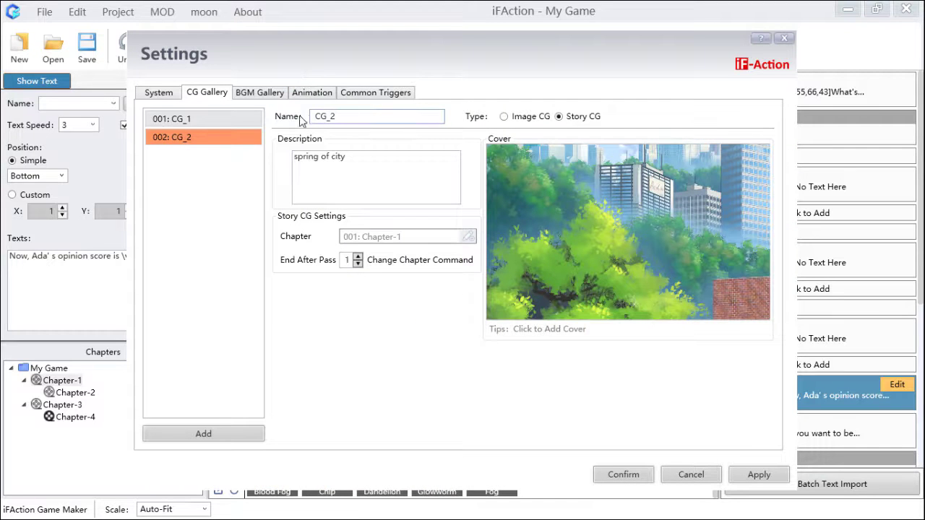
left_click(632, 477)
left_click(437, 47)
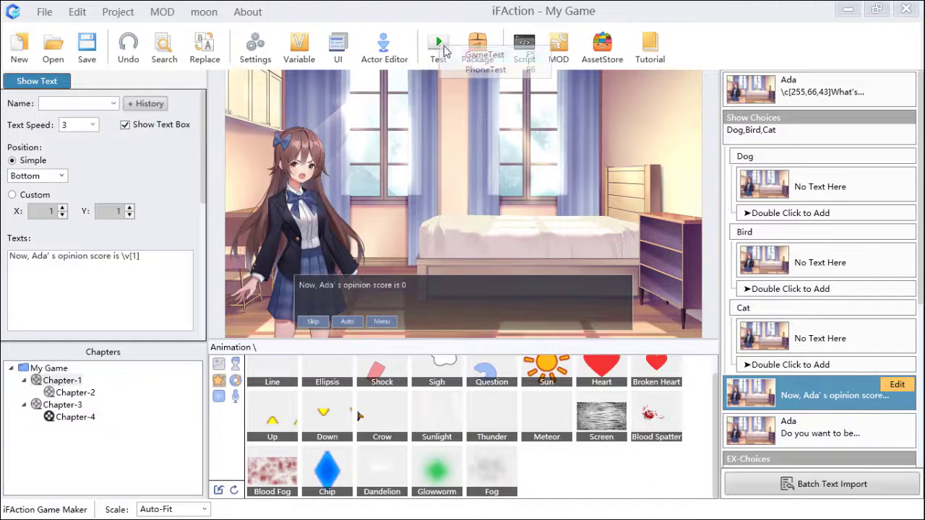
left_click(463, 54)
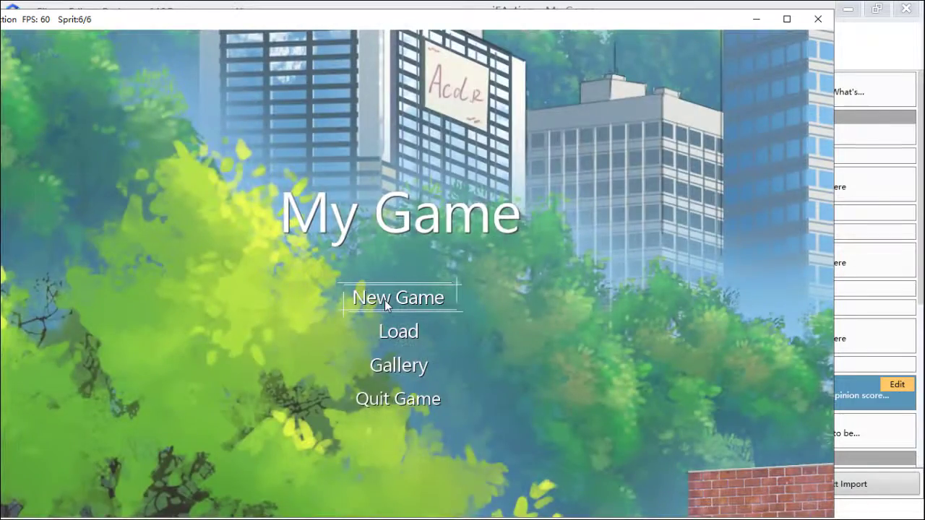
left_click(385, 300)
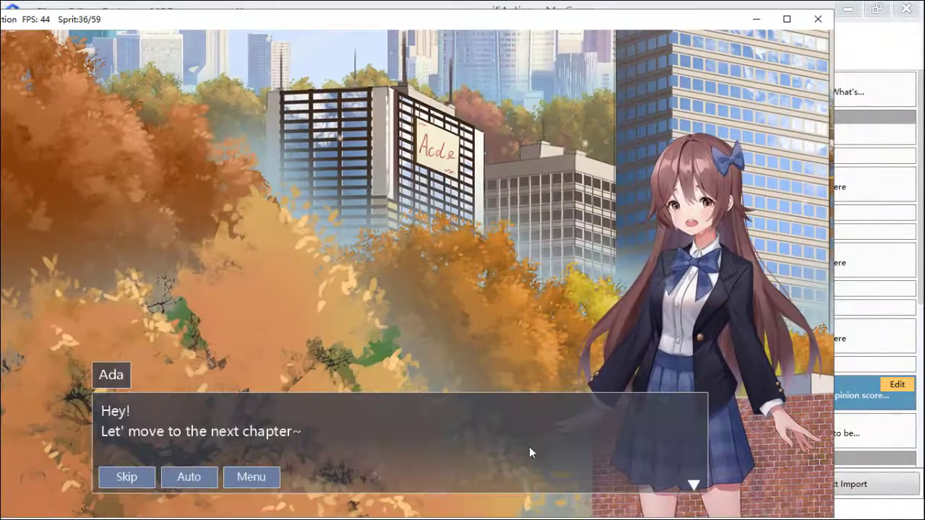
- Return from the running game to the title screen through its system settings
left_click(253, 480)
left_click(54, 414)
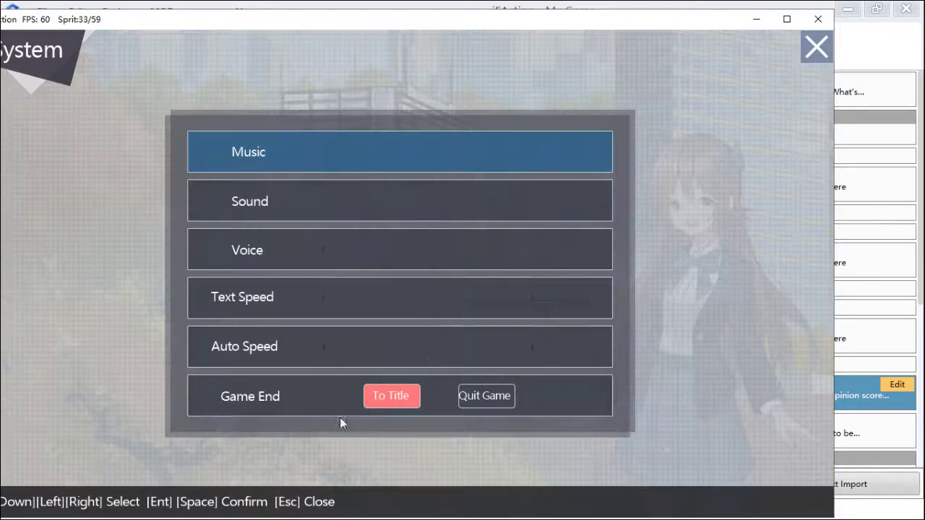
left_click(381, 404)
left_click(360, 358)
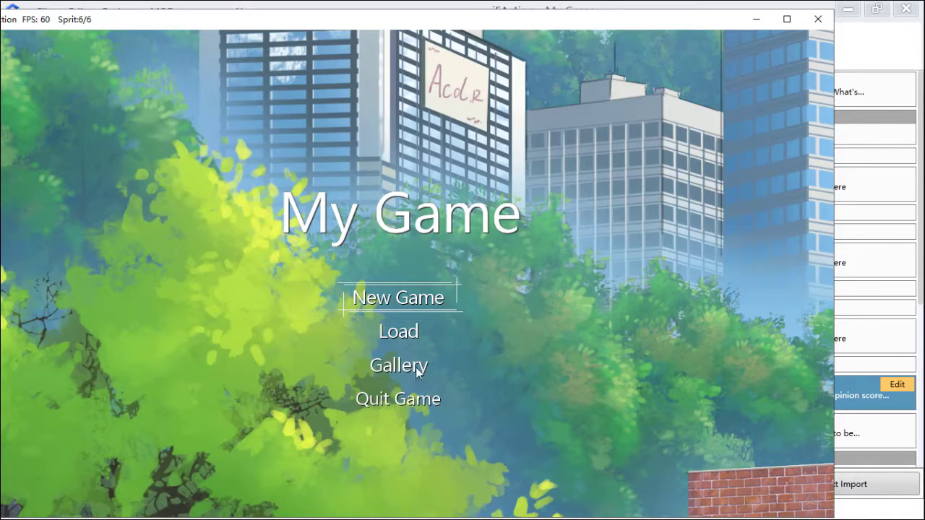
- Play the CG_2 story from the Gallery to its end, answering the animal question with Bird, and close the game test
left_click(394, 366)
left_click(462, 242)
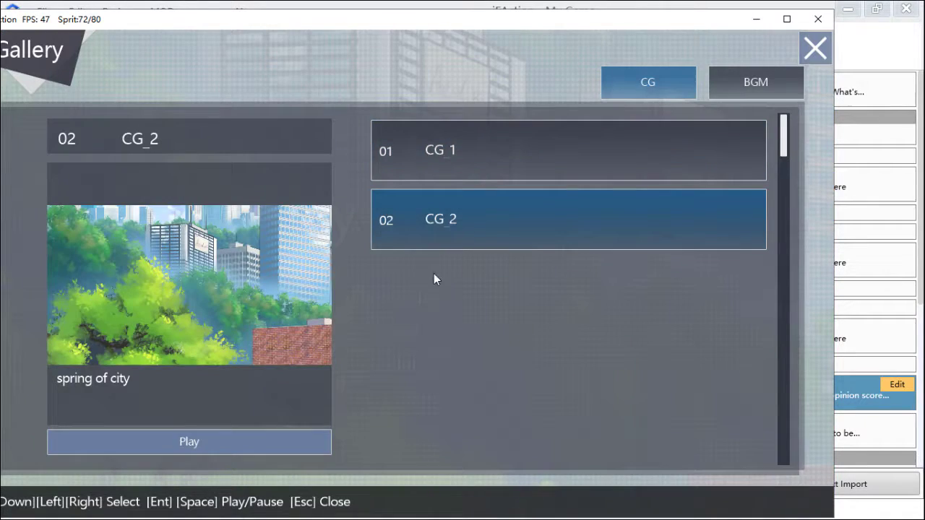
left_click(260, 440)
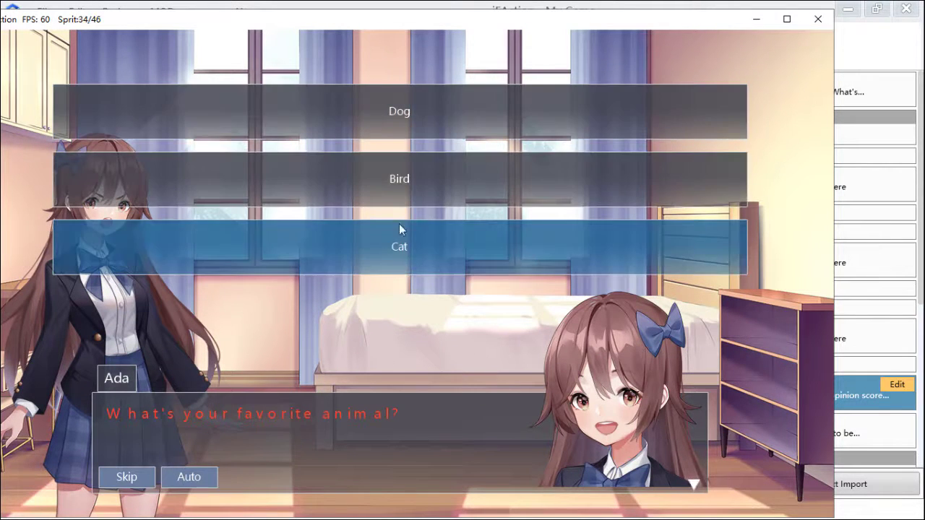
left_click(438, 154)
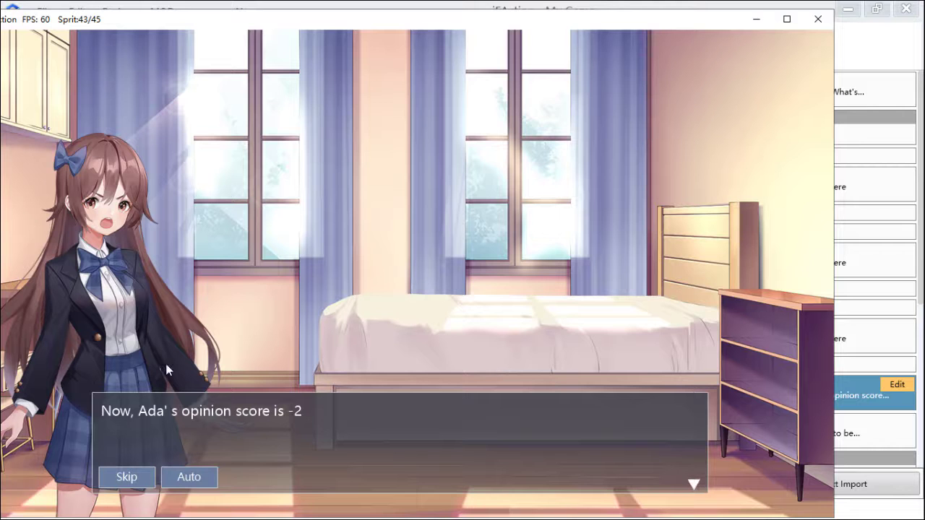
left_click(482, 361)
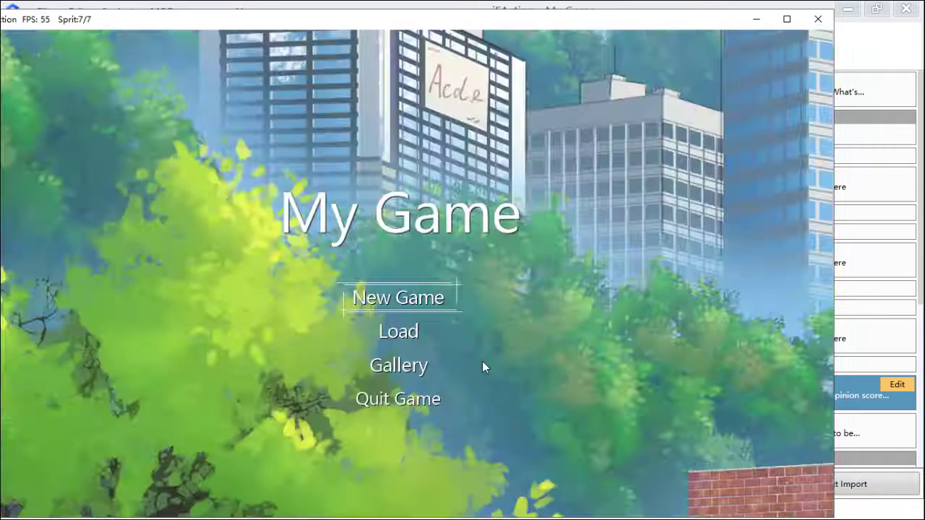
left_click(481, 363)
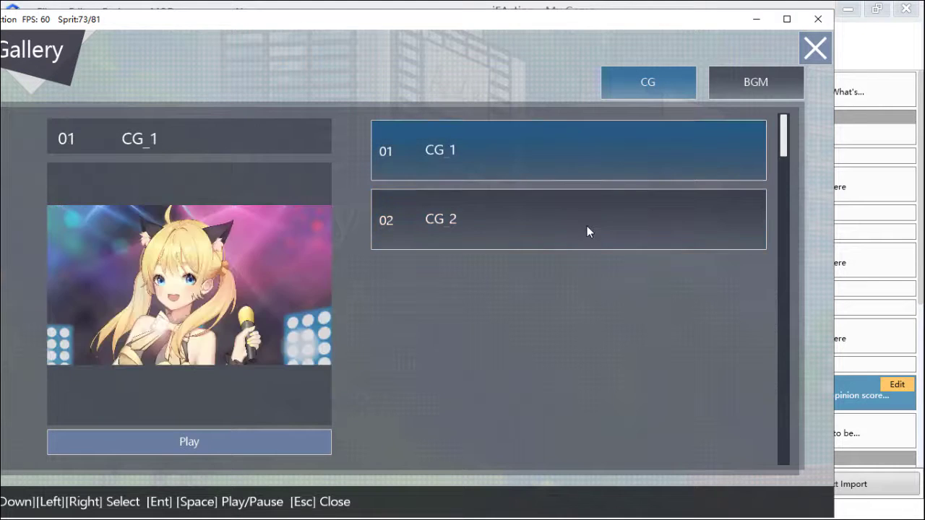
left_click(818, 20)
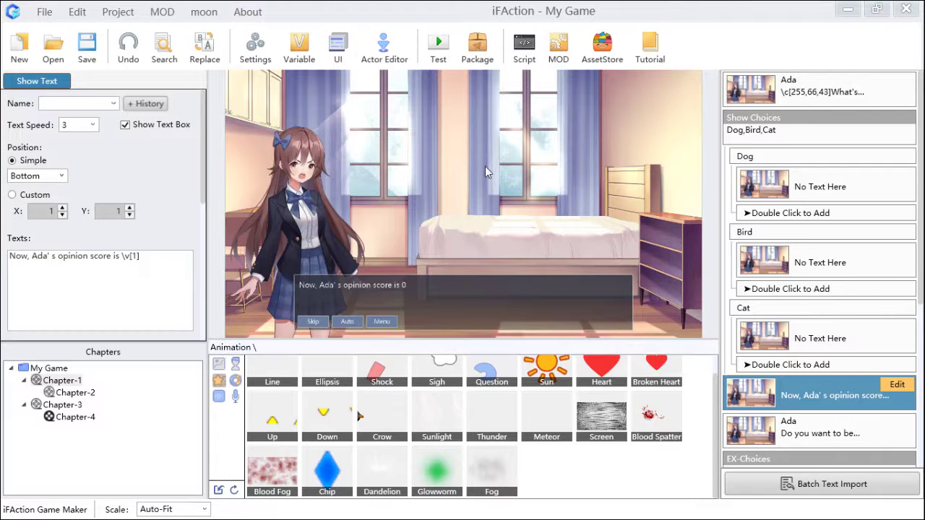
- Add a new common trigger in the project settings
left_click(255, 49)
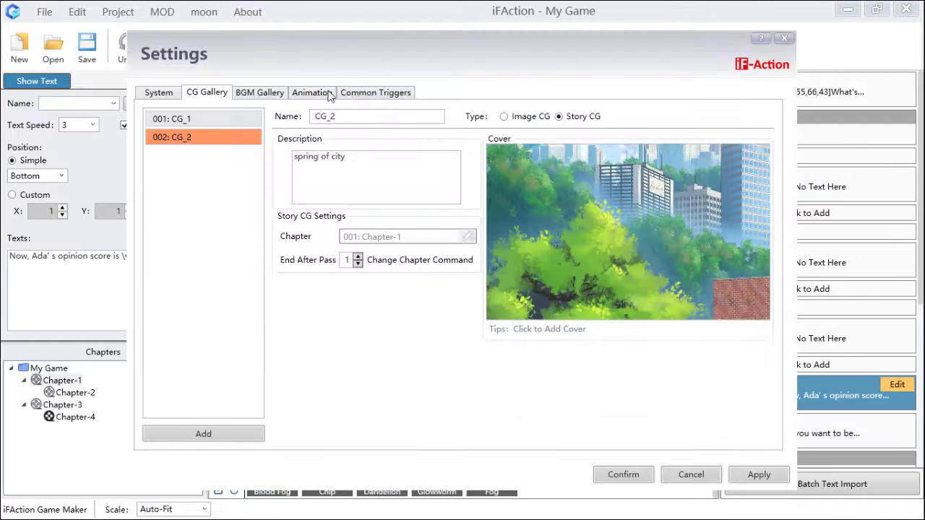
left_click(399, 95)
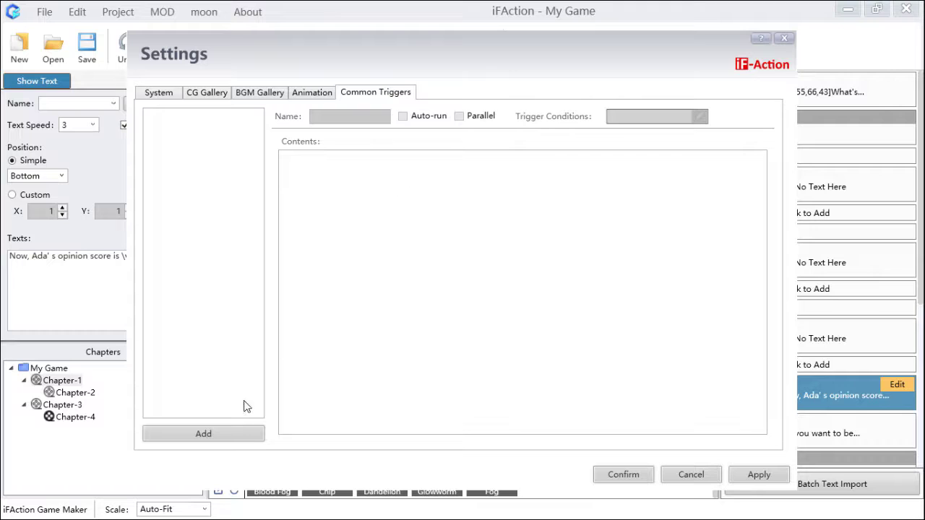
left_click(240, 433)
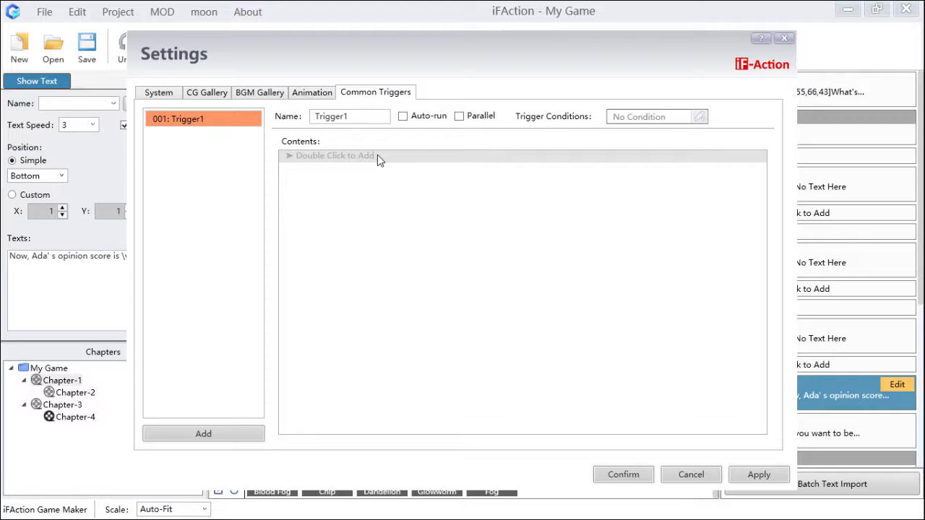
- Add a Control Variables command to the new common trigger that adds the constant 2 to the Ada'opinion score variable
left_click(394, 164)
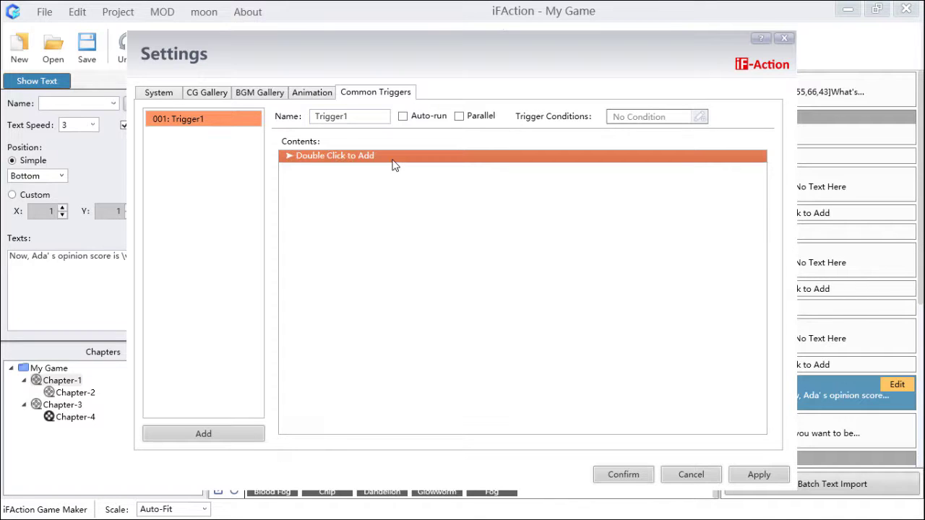
double_click(394, 164)
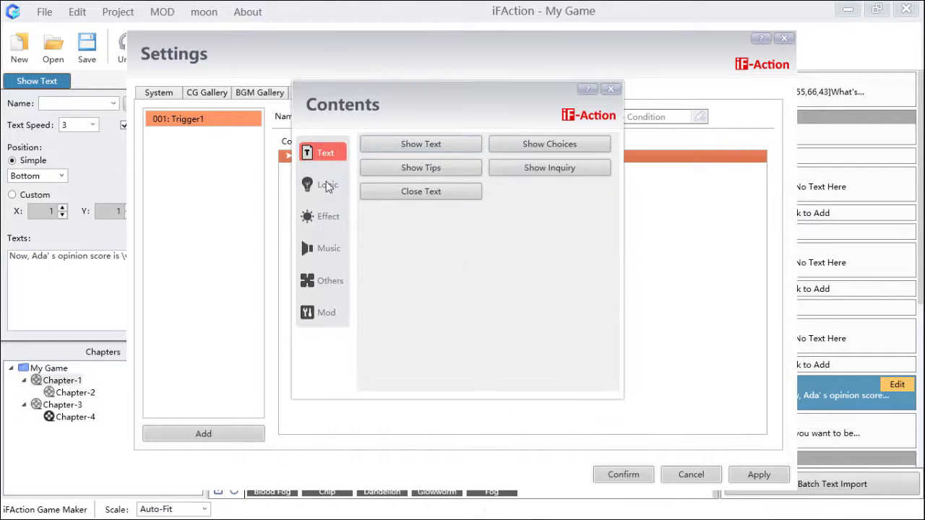
left_click(325, 185)
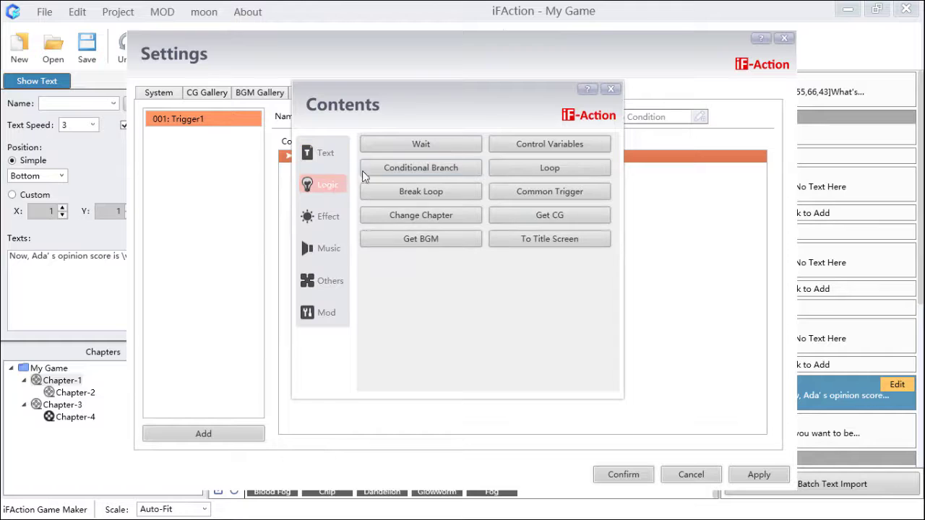
left_click(315, 154)
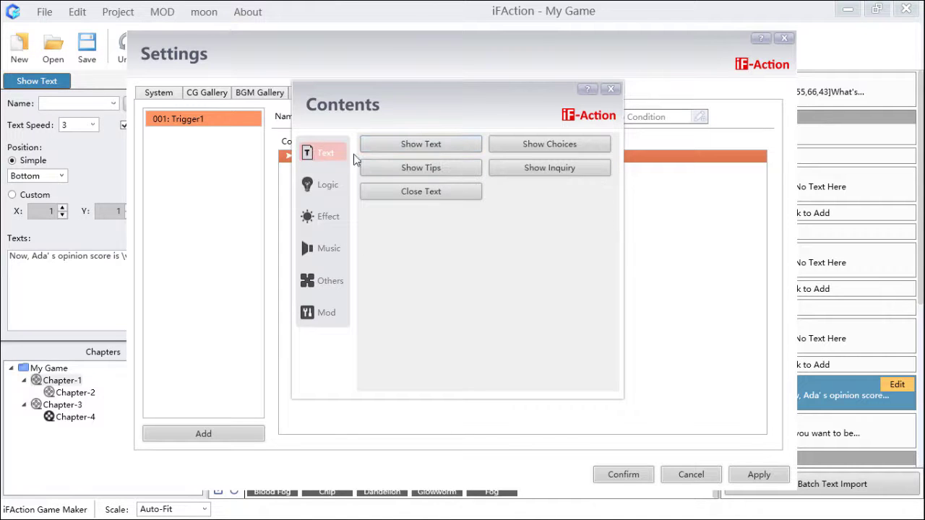
left_click(325, 185)
left_click(538, 150)
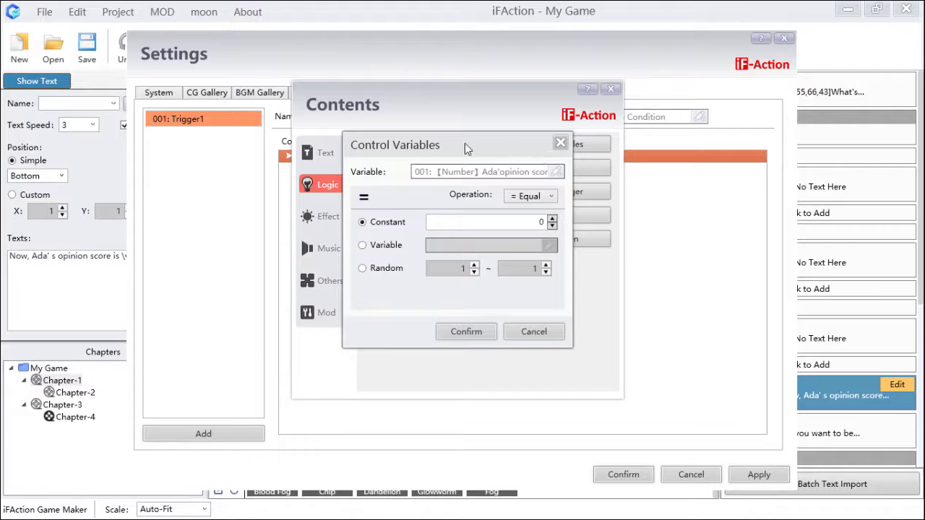
left_click(475, 172)
left_click(333, 149)
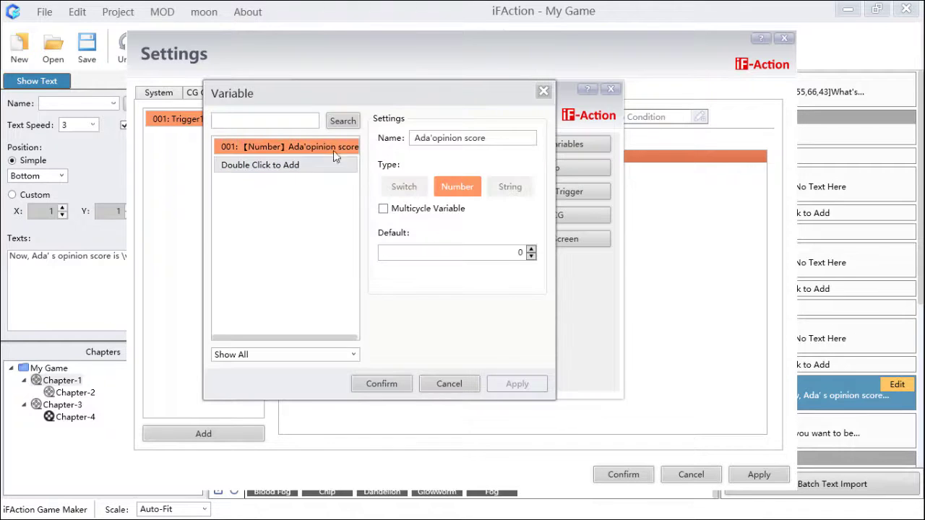
left_click(383, 385)
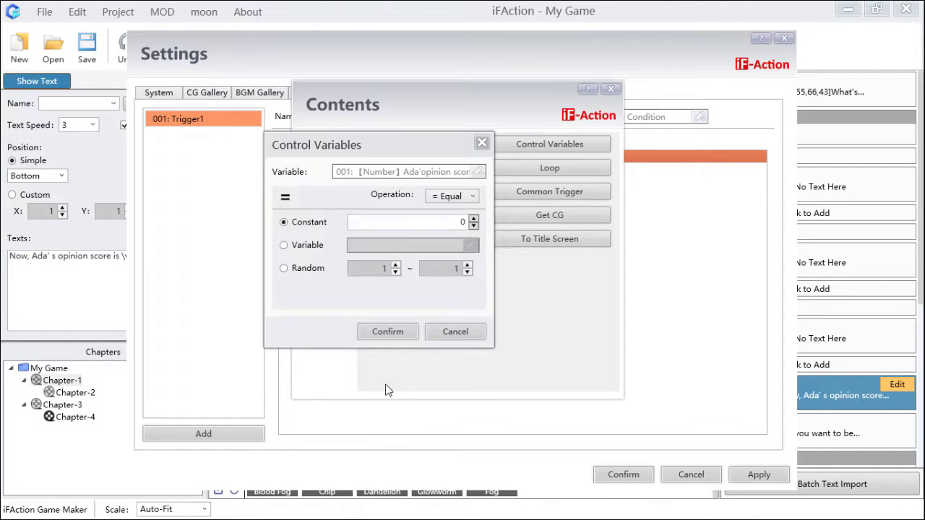
left_click(475, 194)
left_click(463, 223)
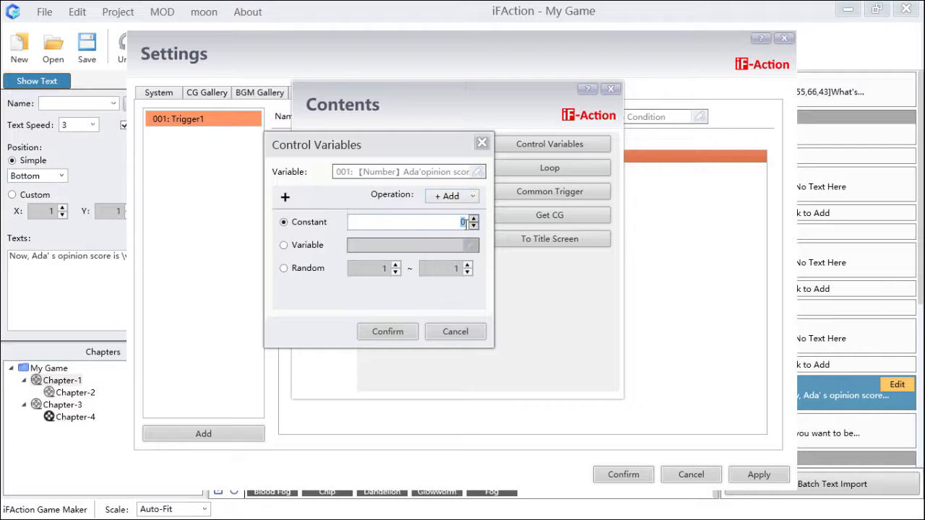
type("2")
left_click(410, 331)
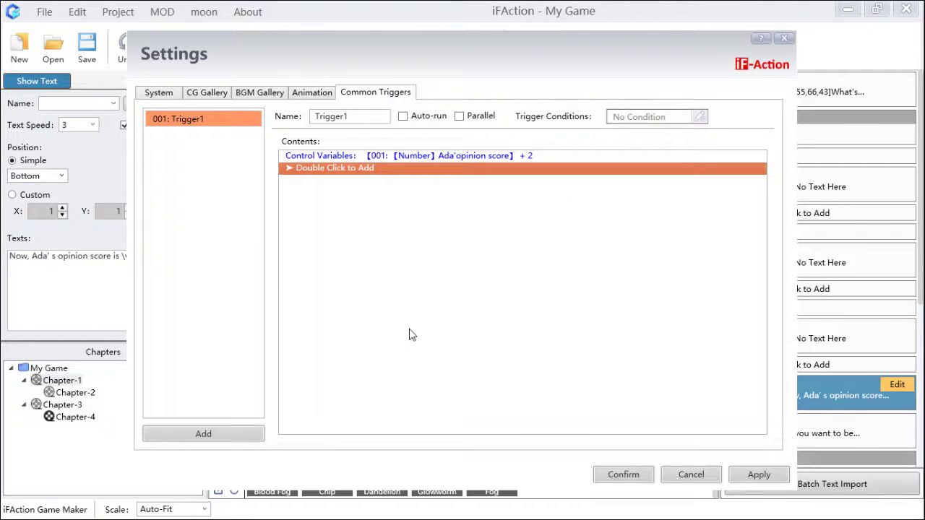
- Add a Show Tips command with the text "ada feels happy~" after the variable command in the common trigger
double_click(393, 178)
left_click_drag(615, 212, 486, 212)
left_click(377, 268)
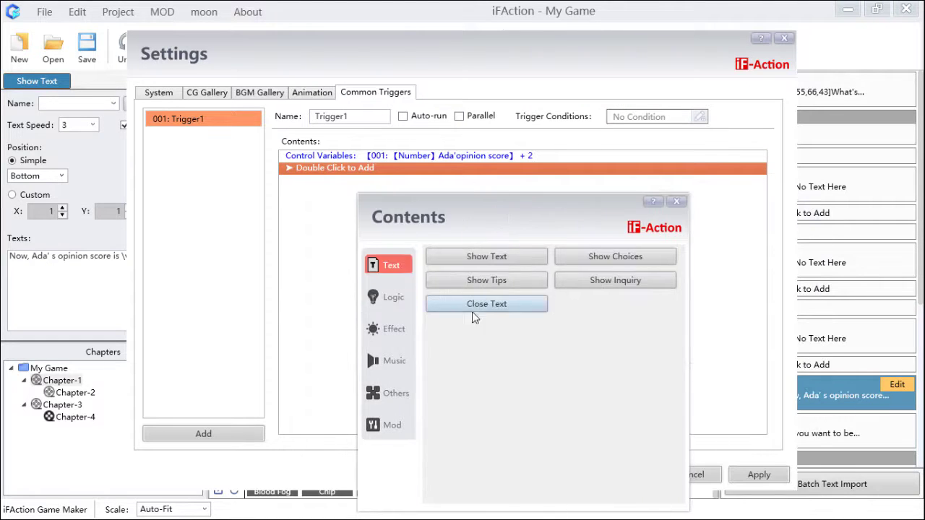
left_click(514, 281)
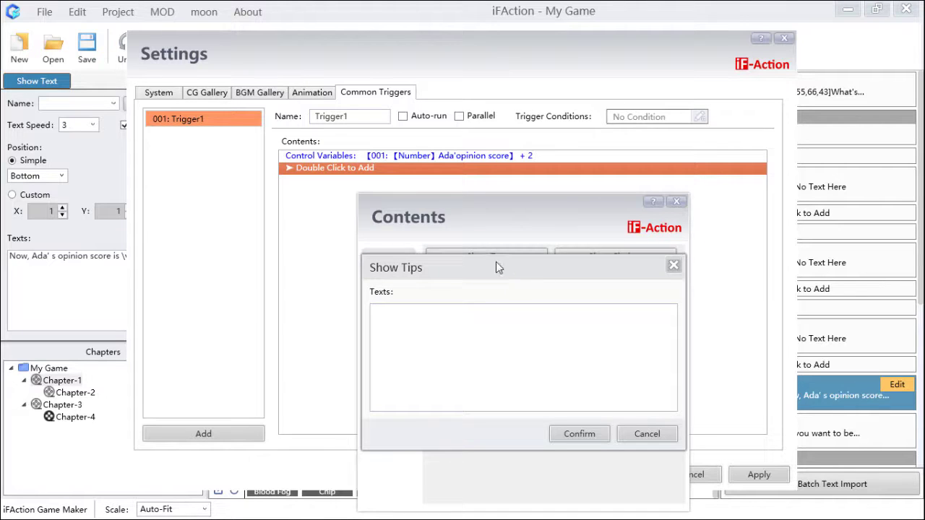
left_click_drag(496, 268, 462, 265)
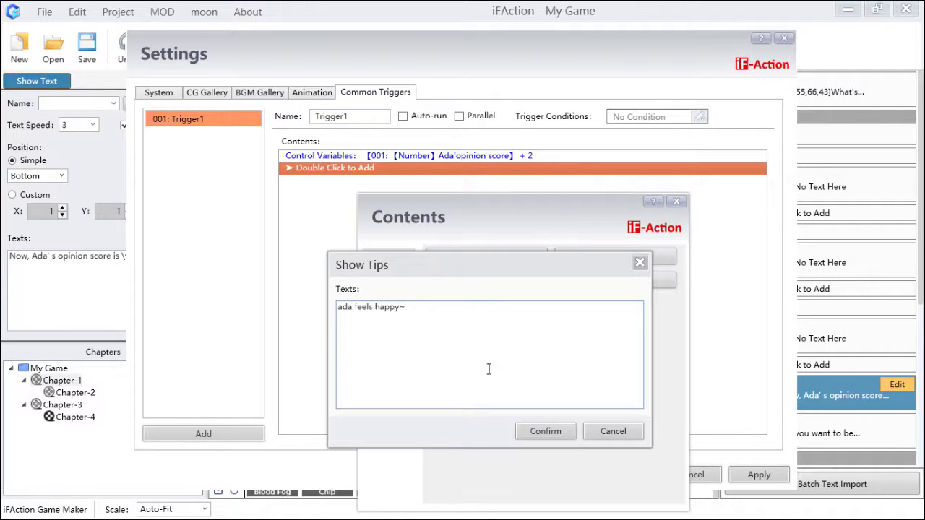
left_click(551, 432)
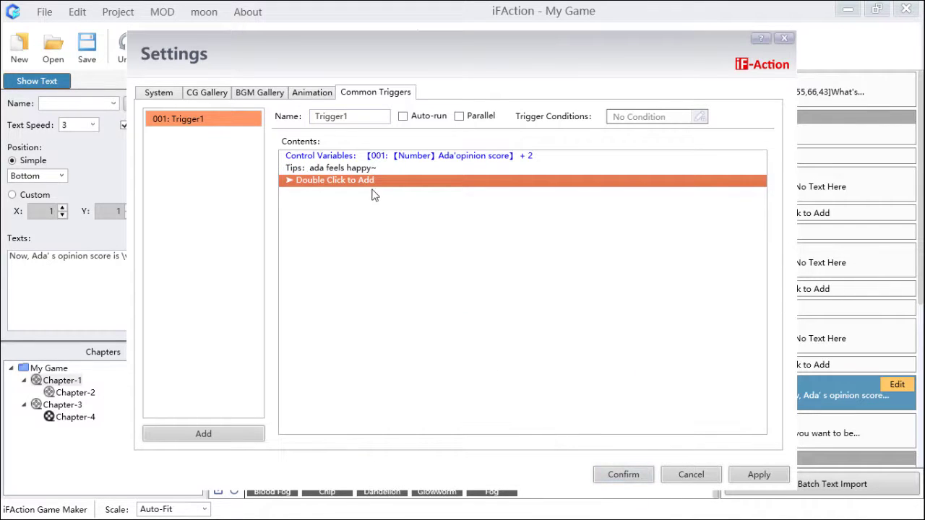
- Rename the new common trigger as "plus" and confirm the project settings
double_click(317, 120)
type("plus")
left_click(622, 474)
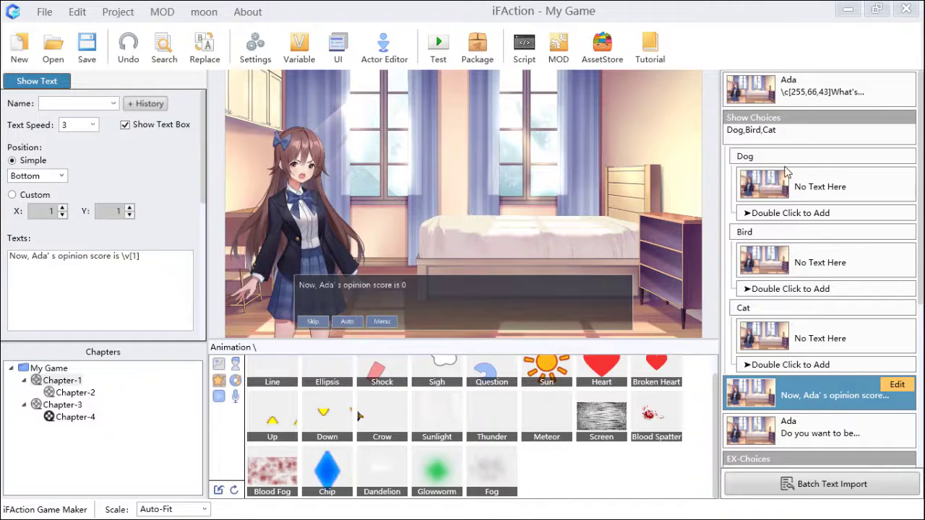
- Delete the Control Variables and Tips commands from the execution contents of the frame under the Dog choice
left_click(777, 120)
left_click(807, 187)
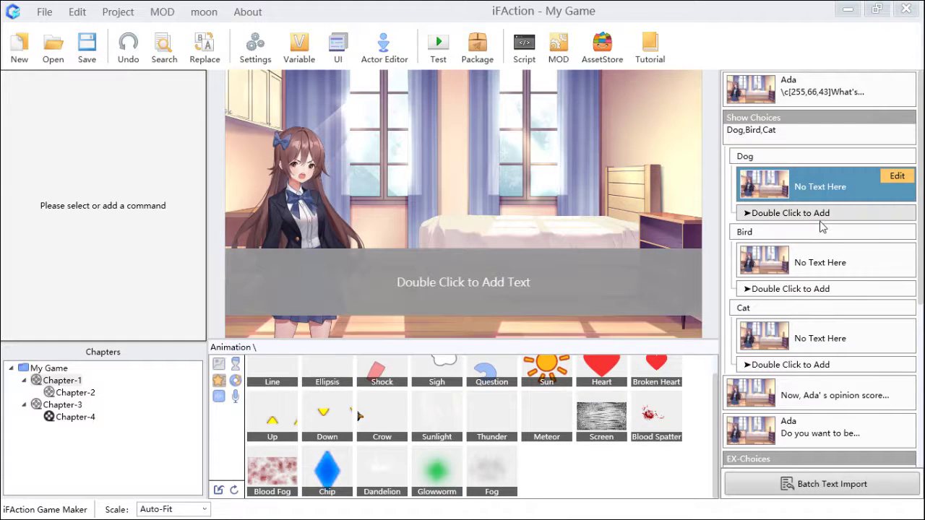
left_click(896, 178)
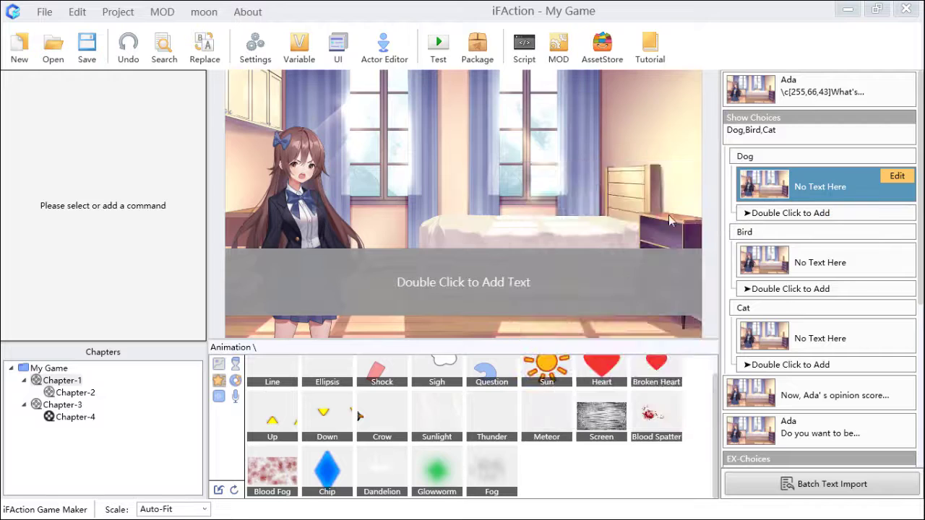
left_click(896, 177)
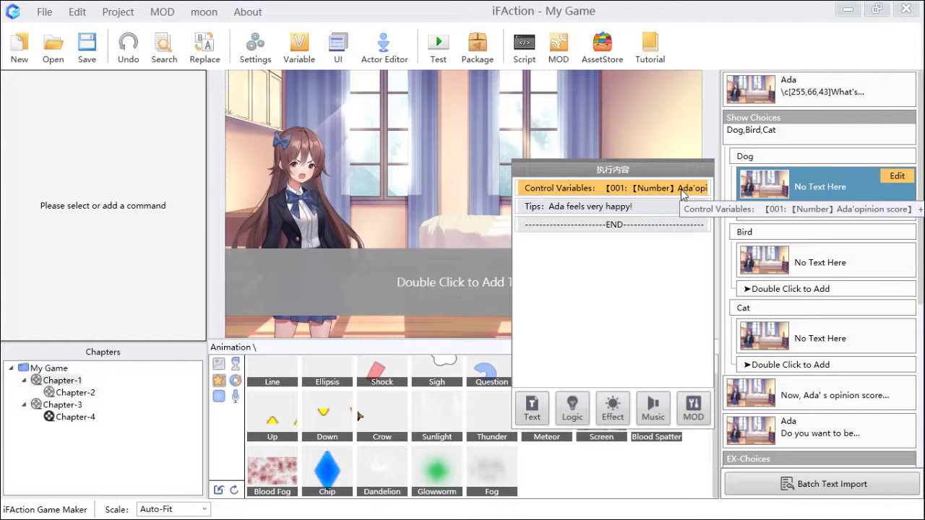
left_click(620, 210)
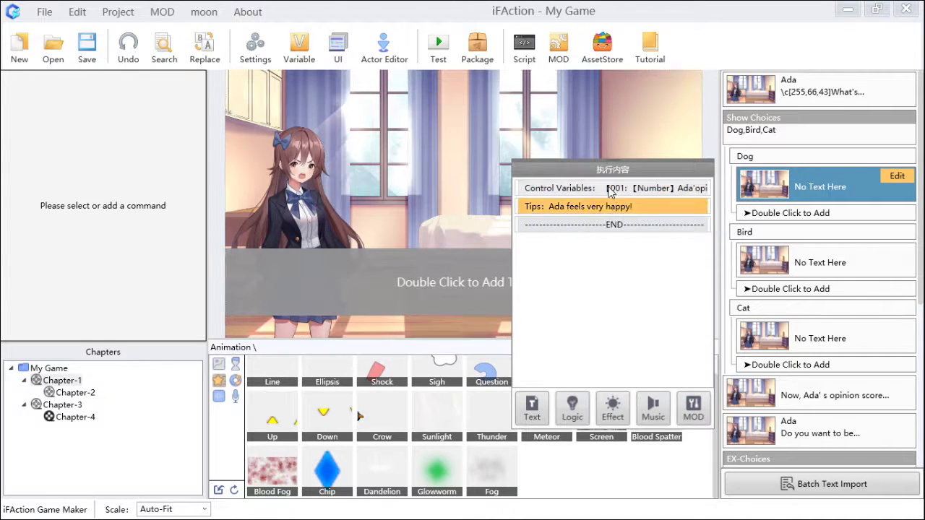
left_click(609, 190)
key("Delete")
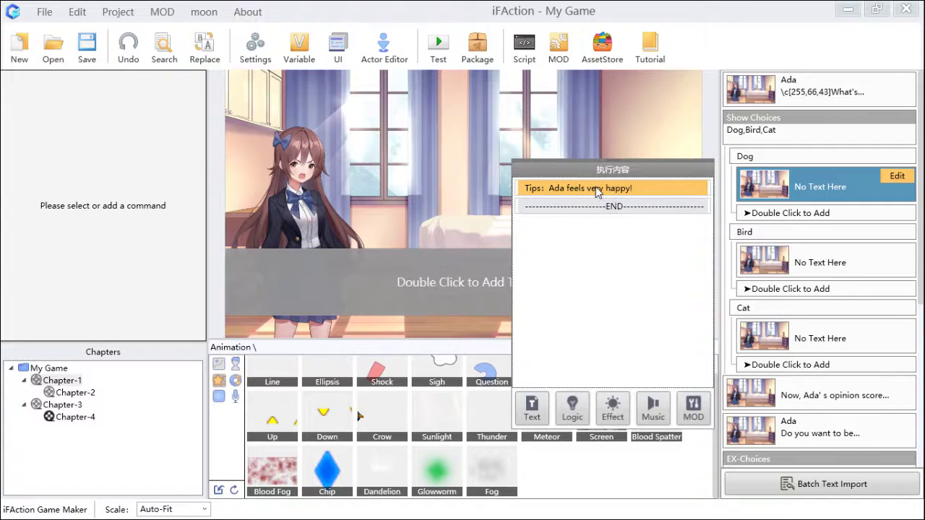
key("Delete")
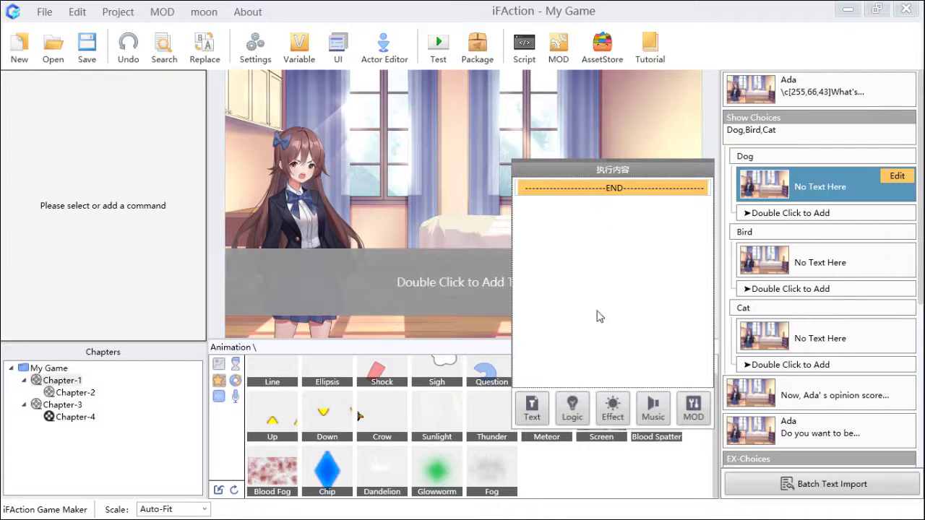
- Add a Common Trigger command that calls 001:plus to the Dog choice's execution contents
left_click(576, 416)
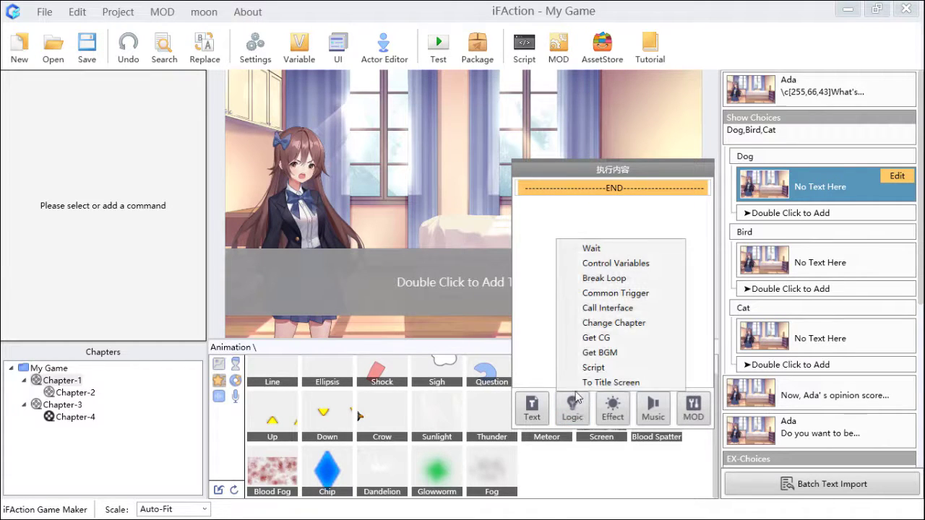
left_click(643, 294)
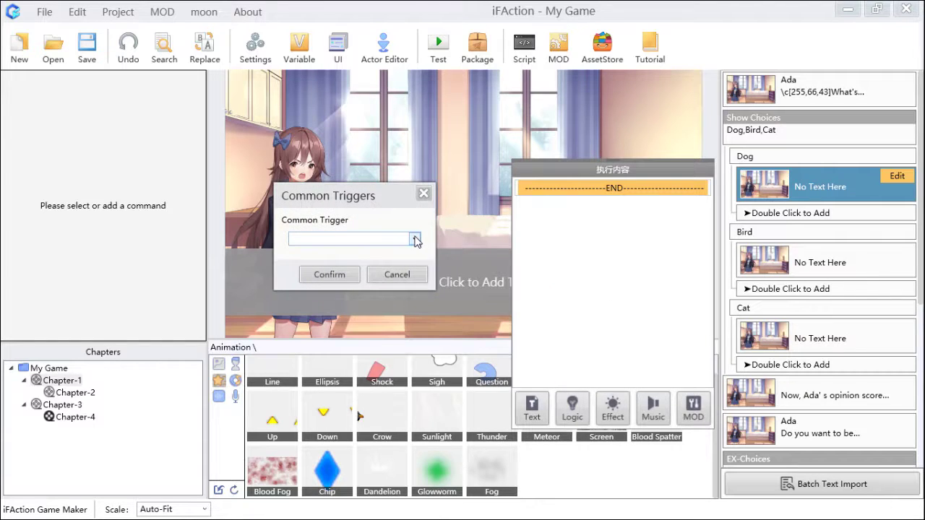
left_click(416, 239)
left_click(337, 253)
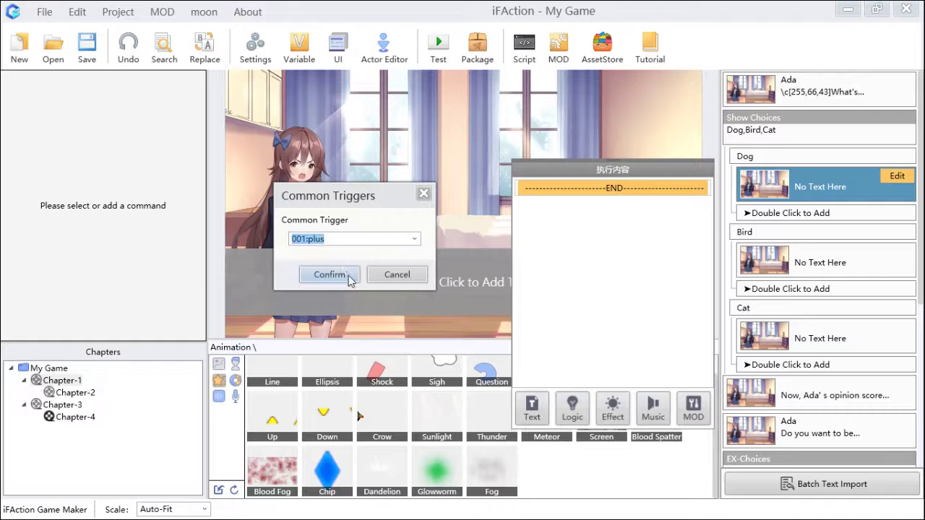
left_click(350, 279)
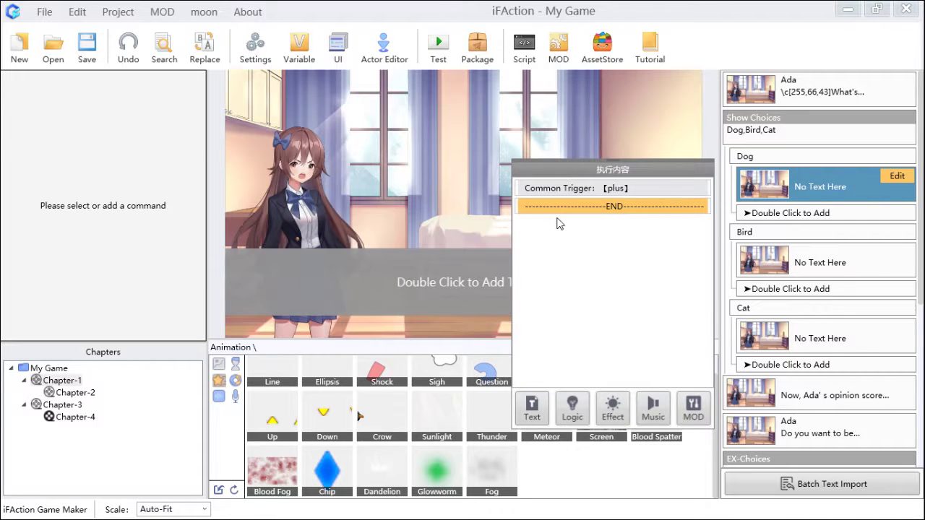
- Save the project and set Chapter-1 as the start chapter
left_click(87, 44)
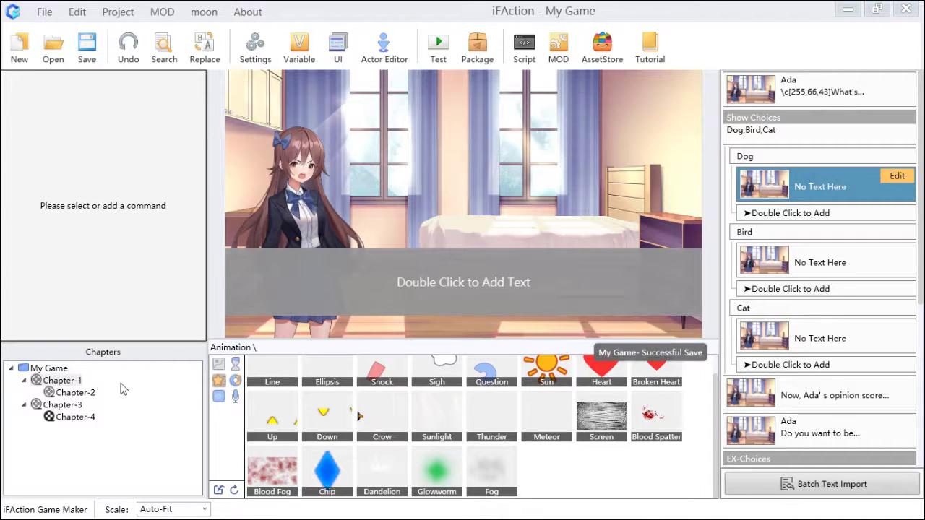
right_click(69, 382)
left_click(133, 425)
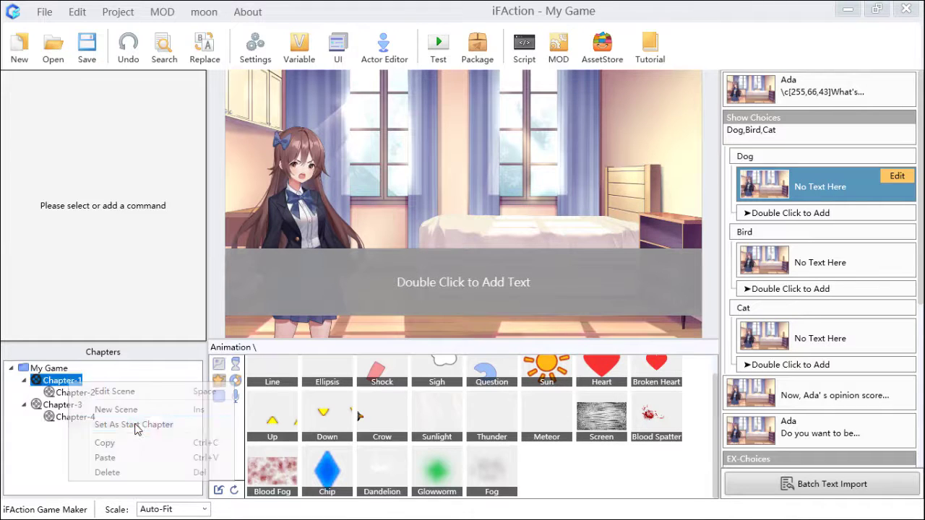
- Test a new game, answering the animal question with Dog, advance past the opinion score line, and close the test
left_click(439, 47)
left_click(455, 58)
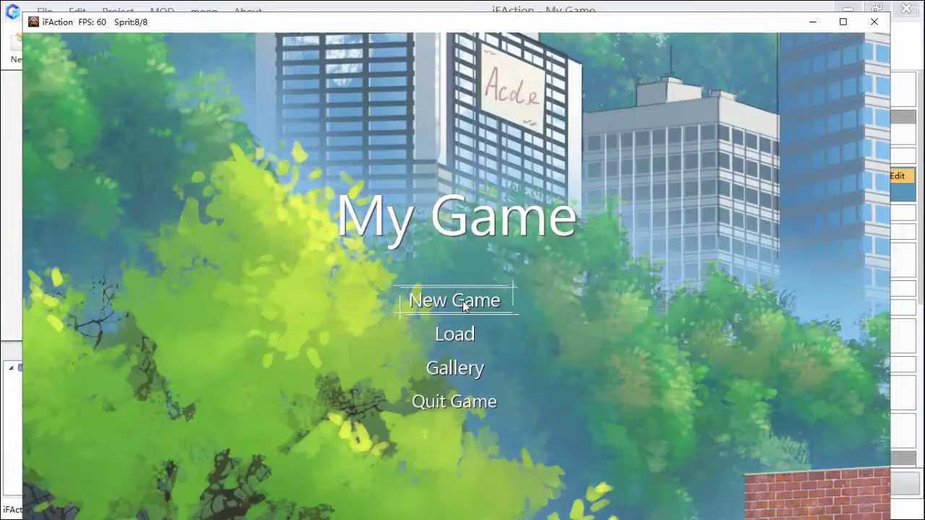
left_click(463, 301)
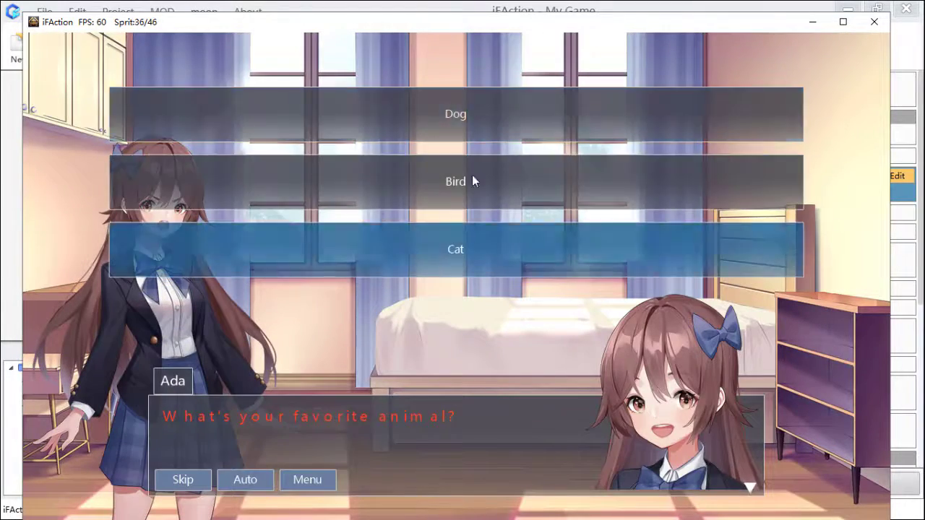
left_click(495, 112)
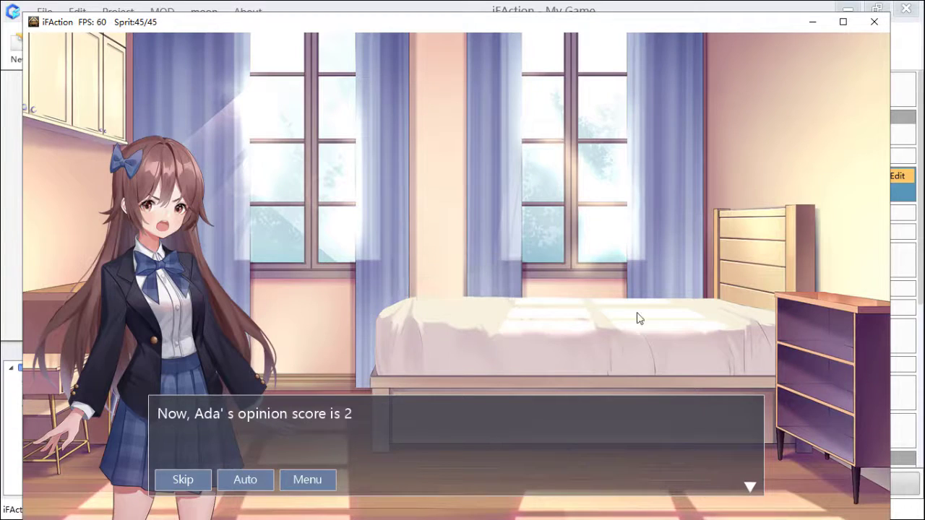
left_click(576, 424)
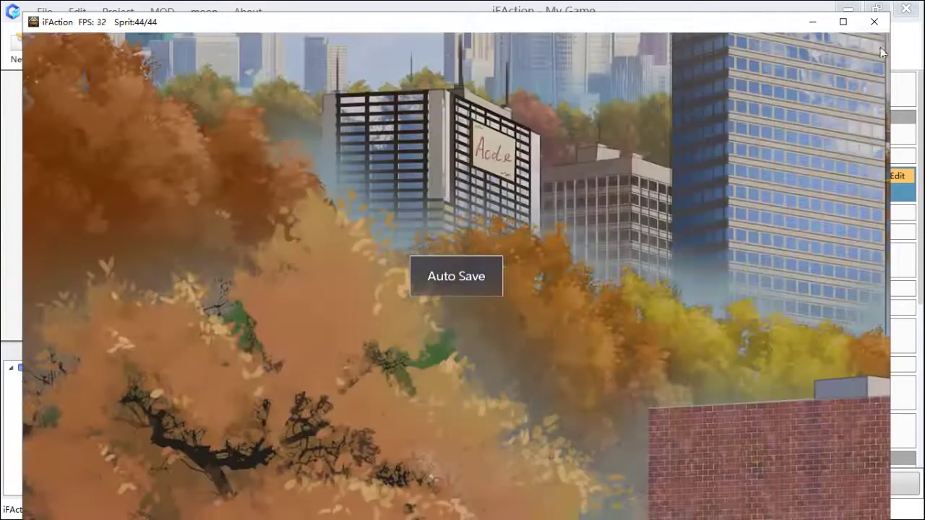
left_click(874, 23)
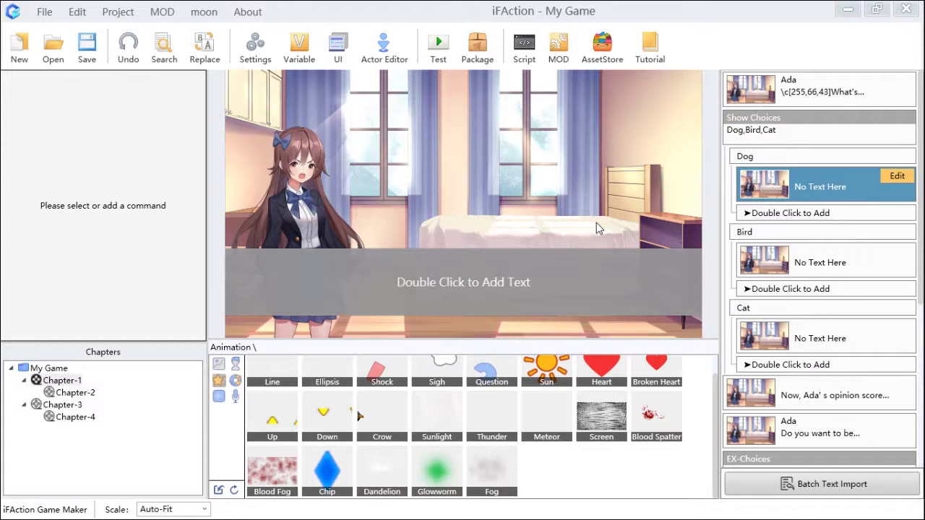
- Set the font size of the Text Box control's msgText element to 30 in the UI editor and apply it
left_click(788, 98)
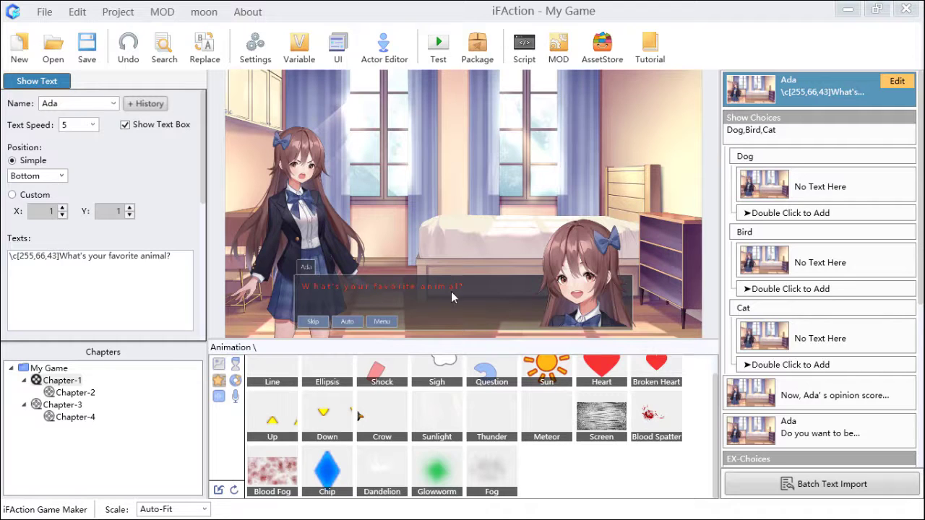
mouse_move(42, 261)
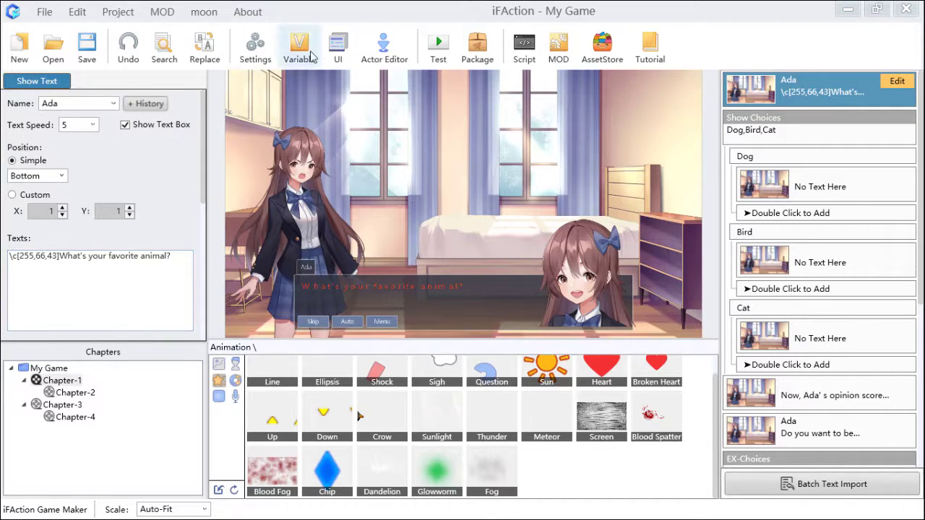
left_click(342, 49)
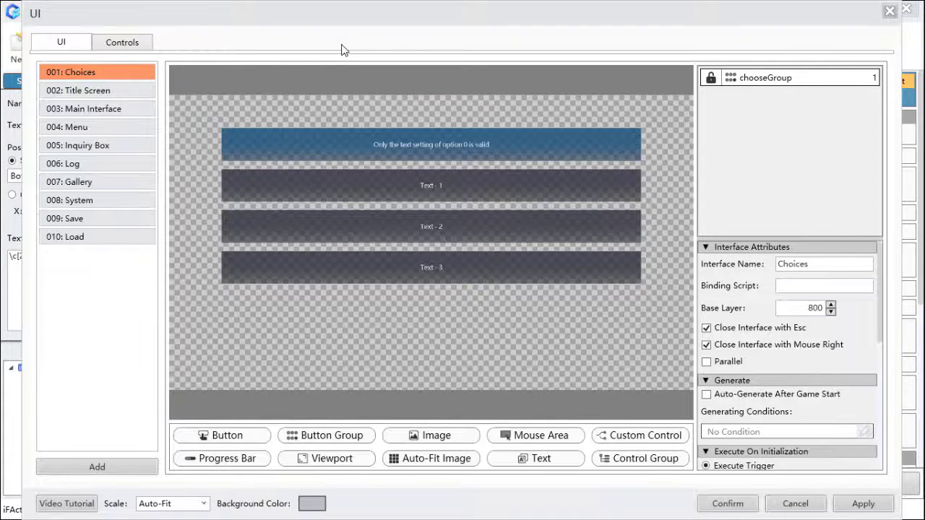
left_click(121, 44)
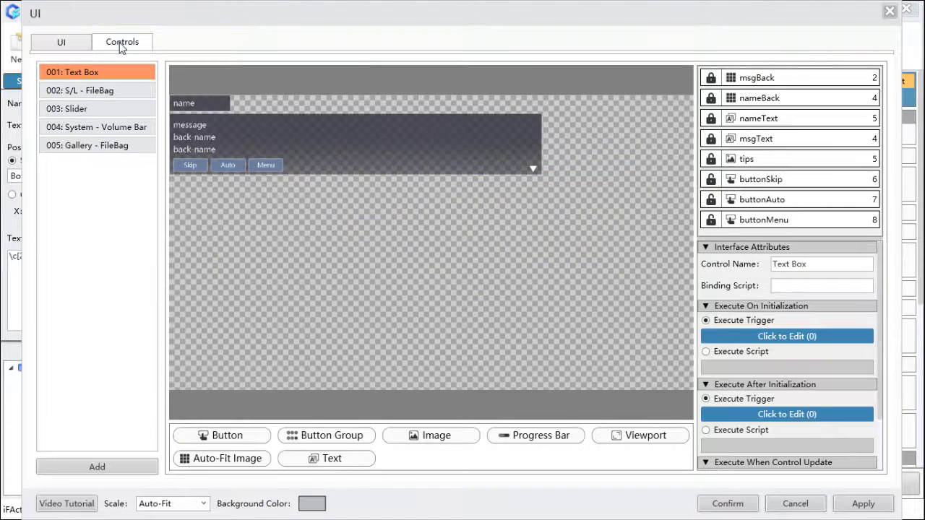
left_click(190, 124)
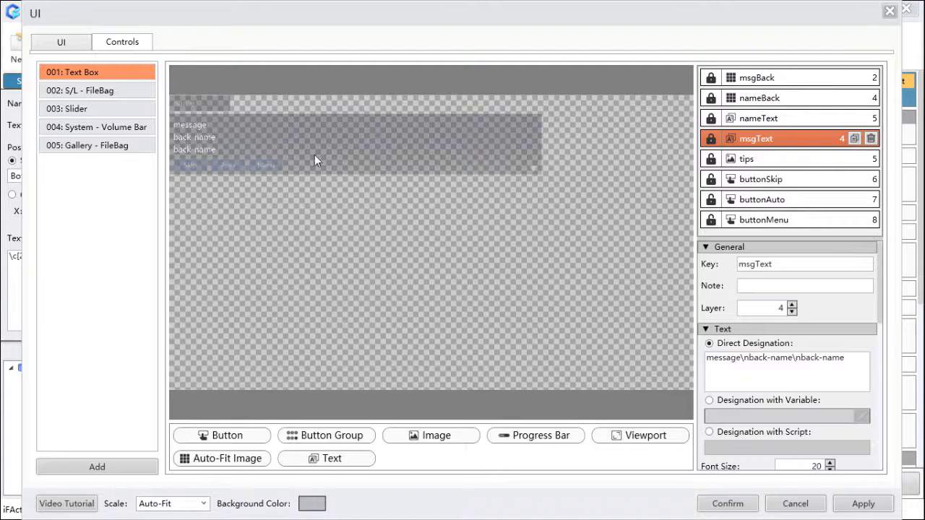
scroll(795, 365, "down", 3)
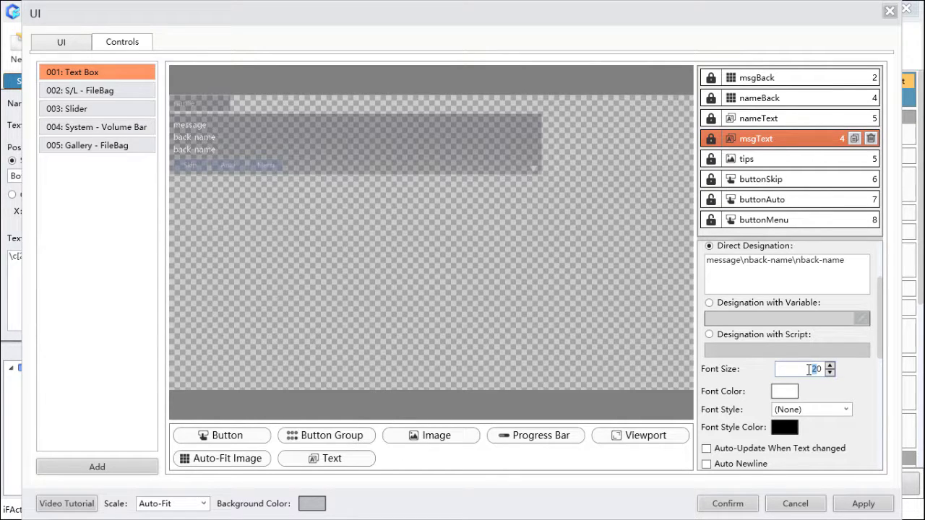
type("30")
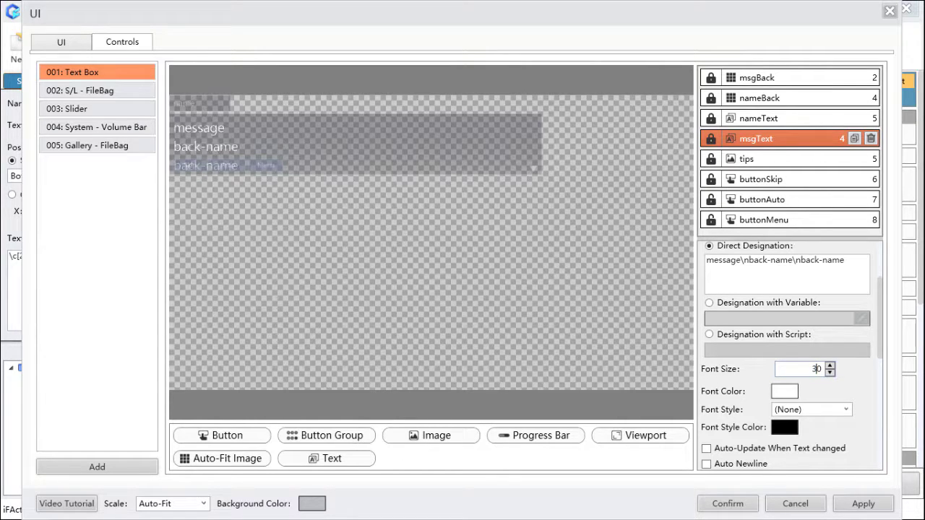
left_click(871, 508)
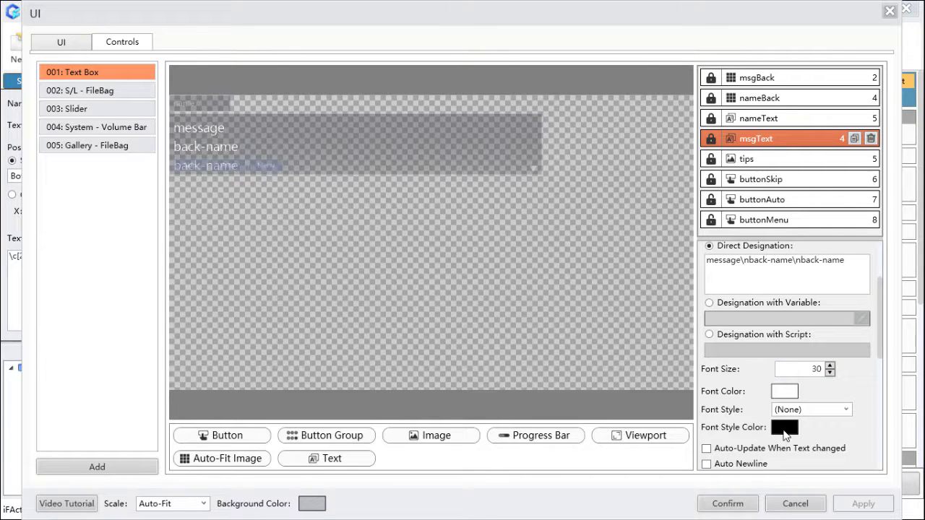
- Set the msgText font color to green and confirm the UI changes
left_click(790, 393)
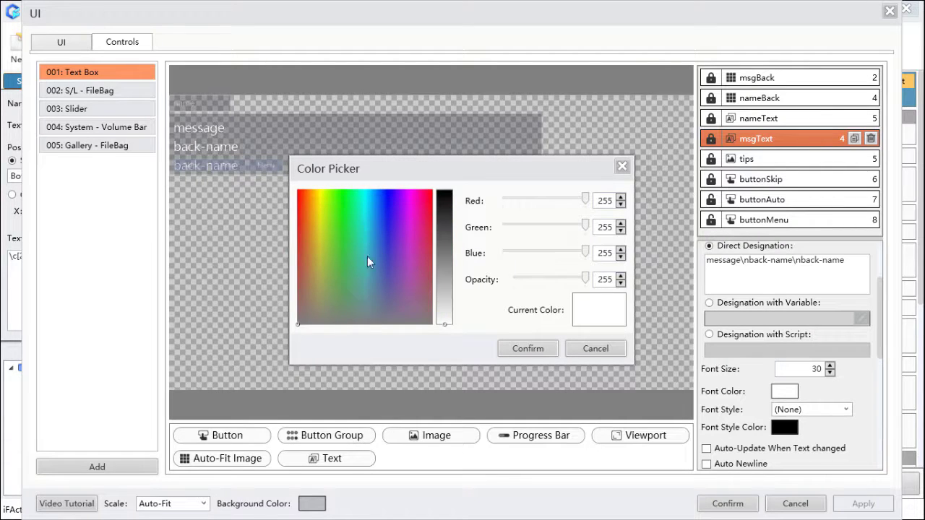
left_click(446, 250)
left_click(527, 349)
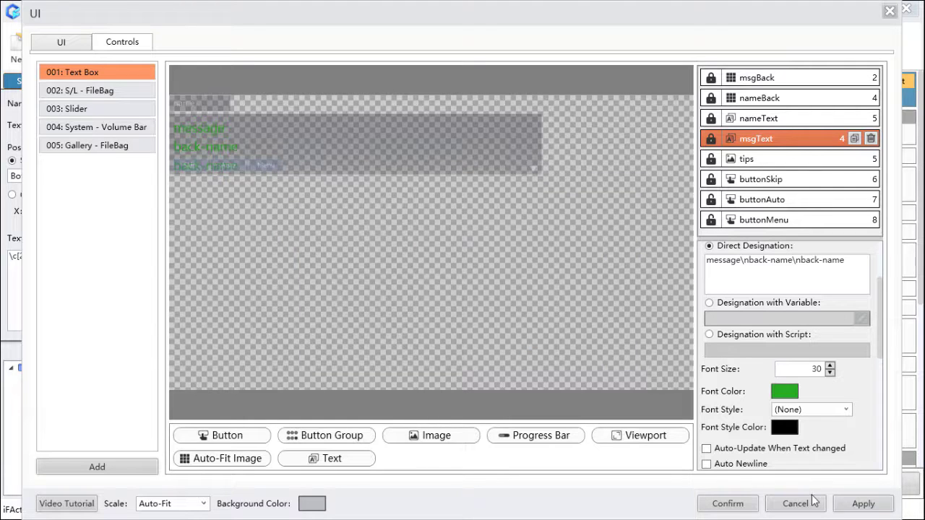
left_click(727, 503)
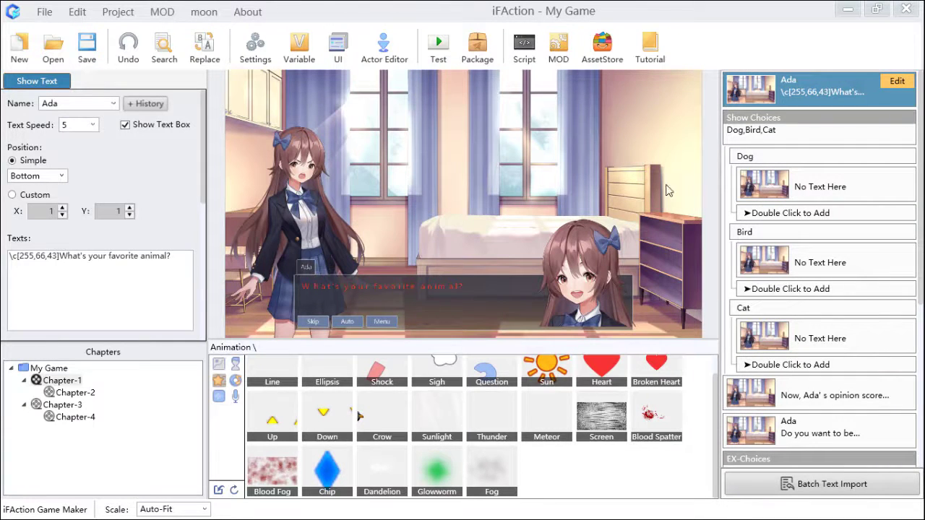
- Remove the \c[255,66,43] color code from Ada's "What's your favorite animal?" text
left_click(810, 124)
left_click(807, 86)
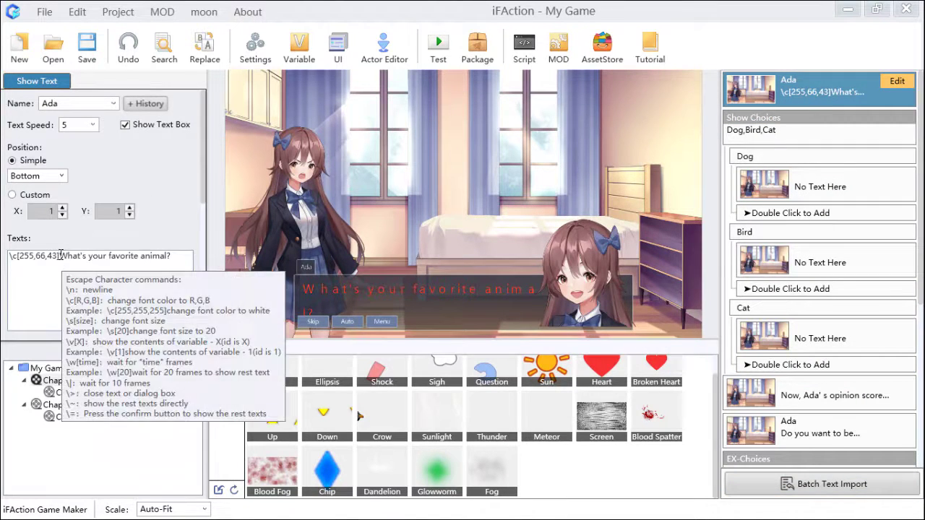
left_click_drag(60, 256, 9, 258)
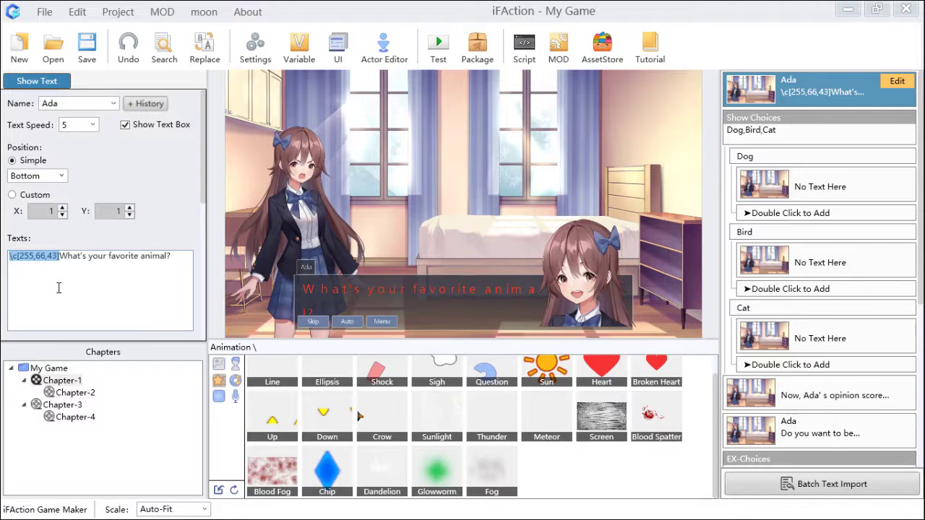
key("BackSpace")
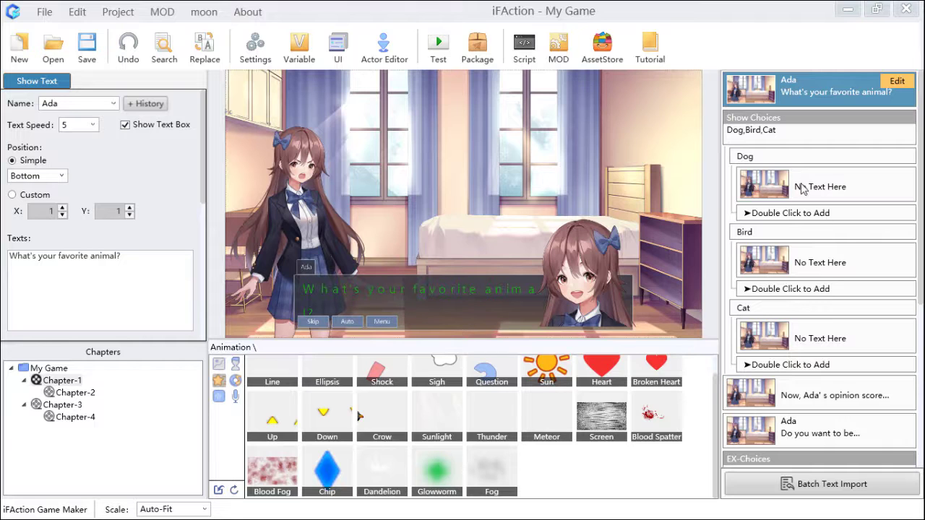
- Preview the restyled message text on the opinion score line, Ada's following line and the favorite animal question
left_click(828, 409)
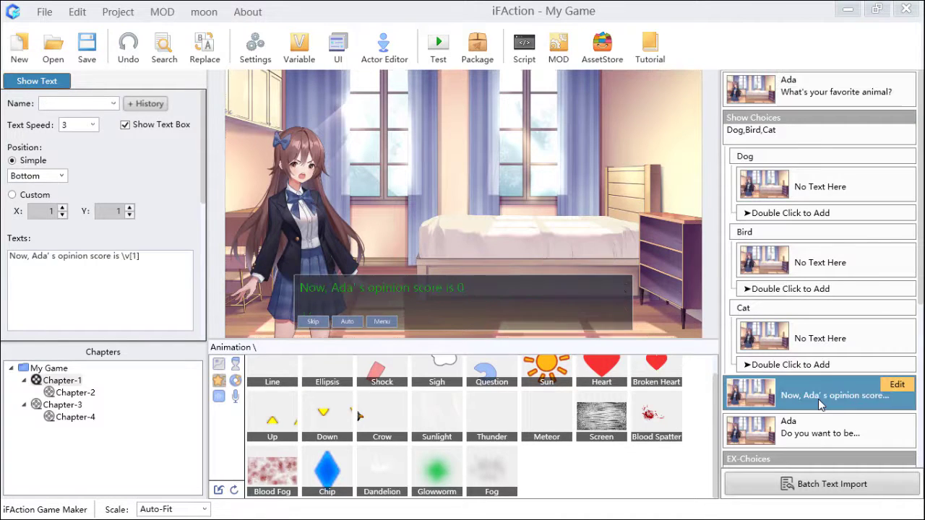
left_click(828, 433)
left_click(815, 400)
left_click(821, 93)
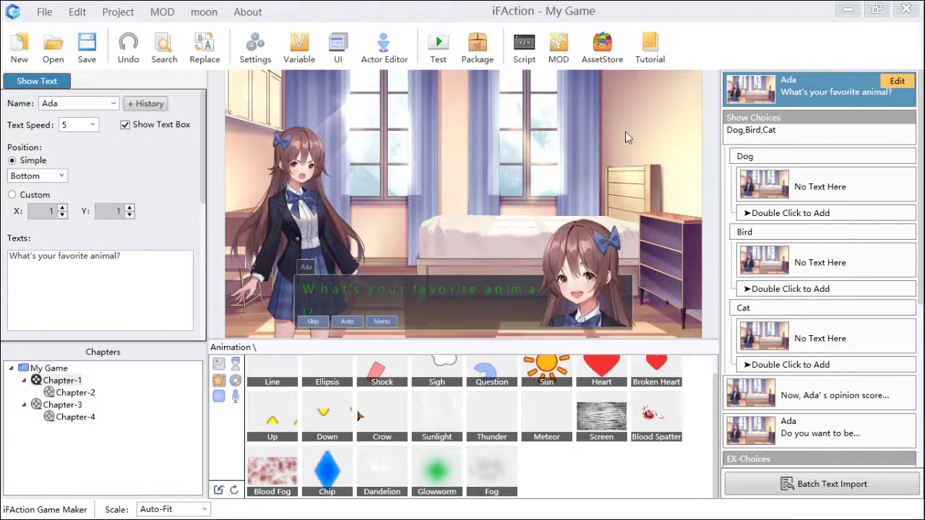
left_click(86, 45)
double_click(58, 104)
left_click(72, 104)
left_click(338, 56)
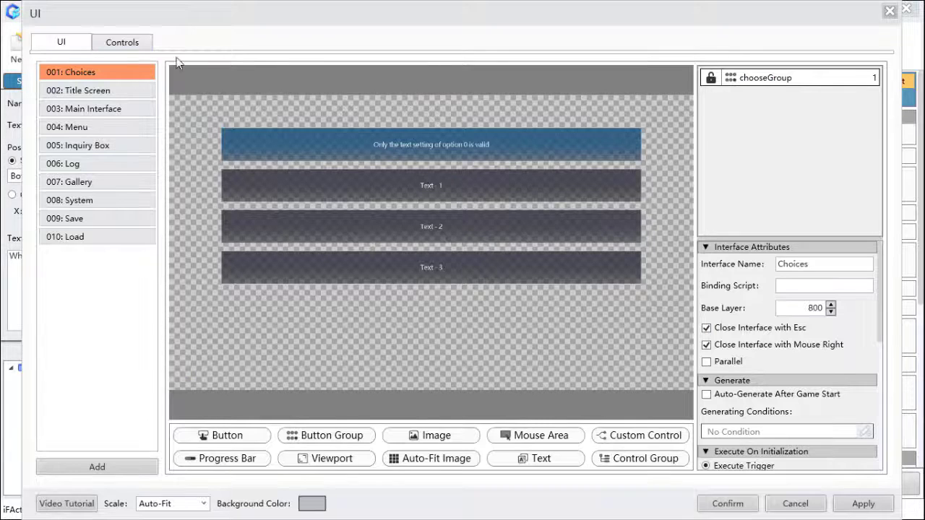
left_click(143, 45)
left_click(889, 11)
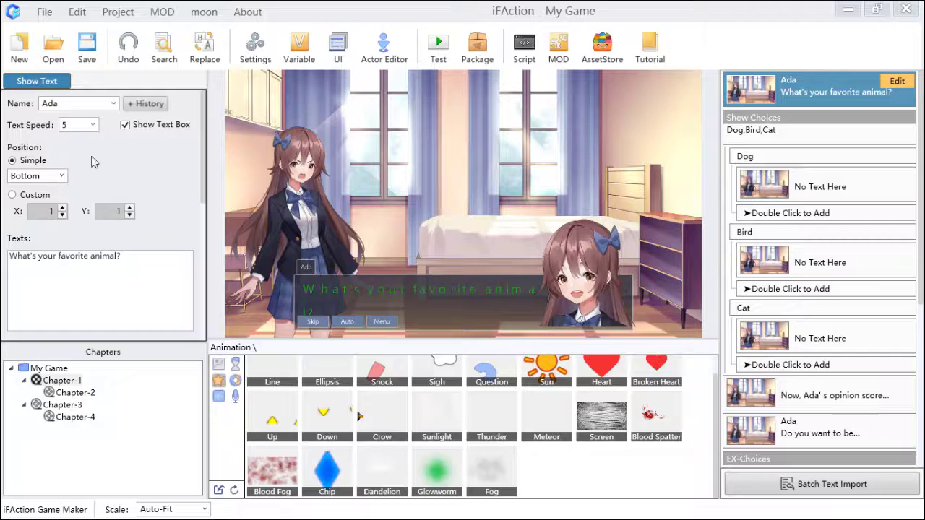
- Prefix the speaker name Ada with the size code \s[13] on the "What's your favorite animal?" text
left_click_drag(64, 105, 45, 105)
left_click(65, 106)
type("\\")
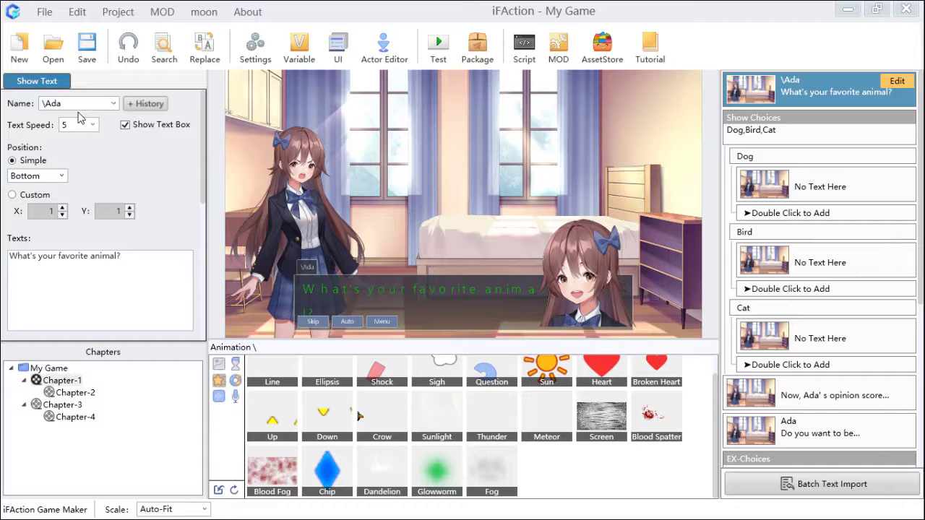
type("S[]")
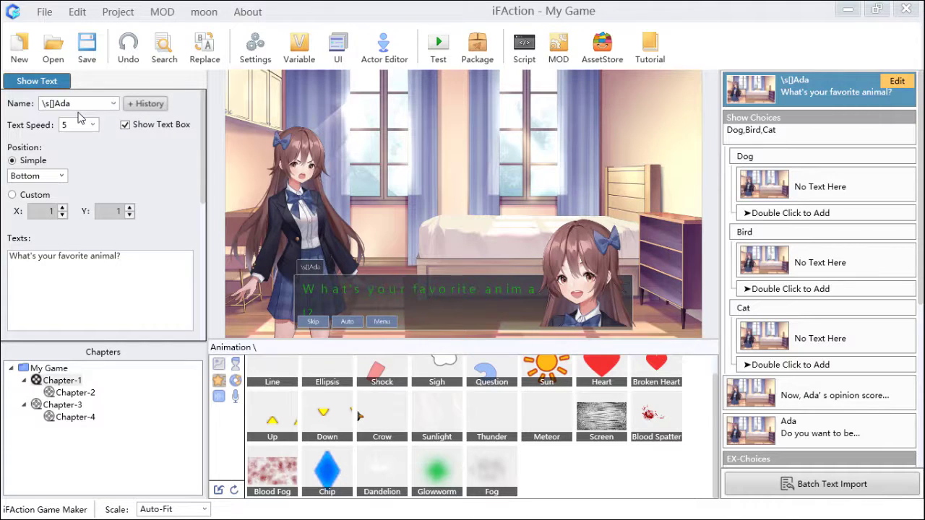
type("1")
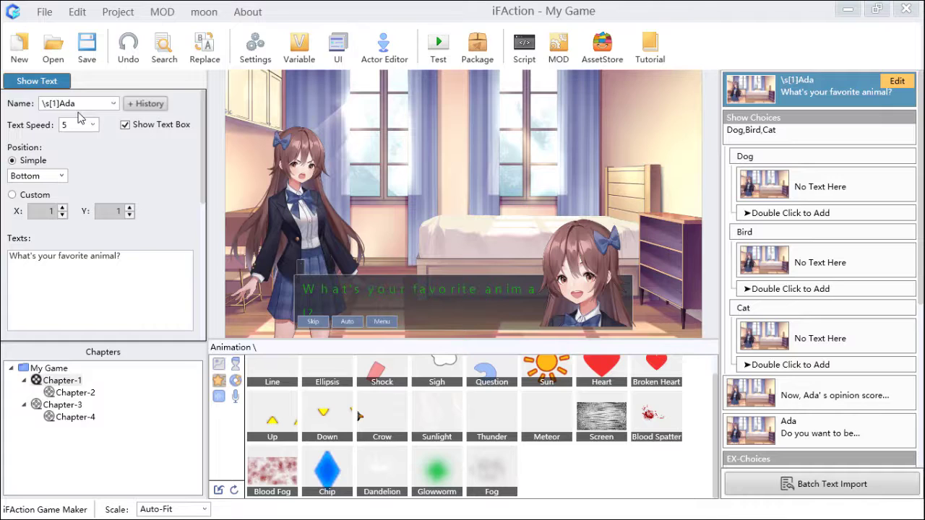
type("3")
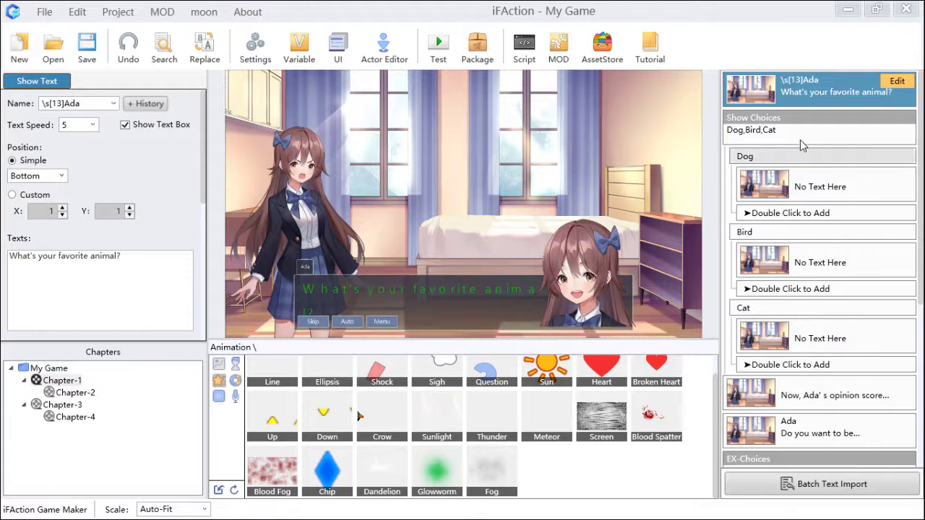
- Increase the font size of the first button in the Choices interface's chooseGroup
left_click(340, 50)
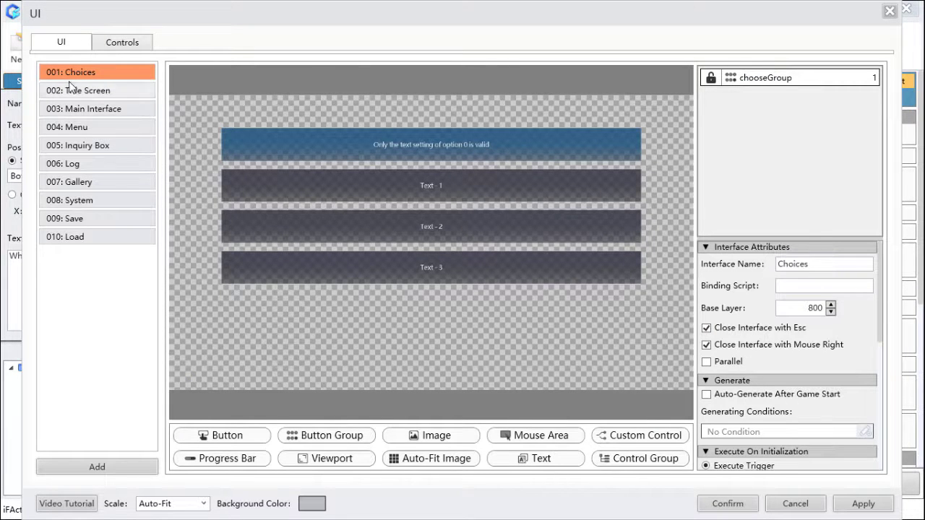
left_click(501, 146)
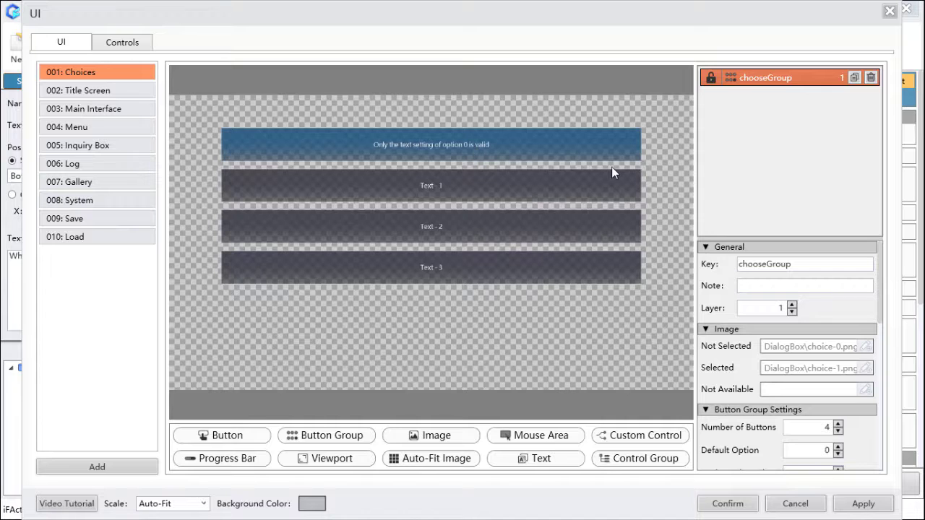
scroll(791, 355, "down", 1)
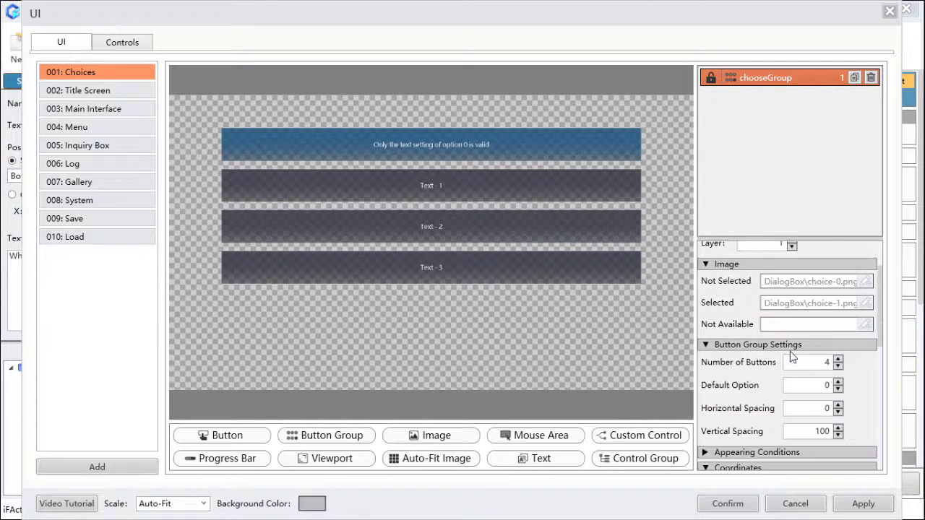
scroll(791, 354, "down", 4)
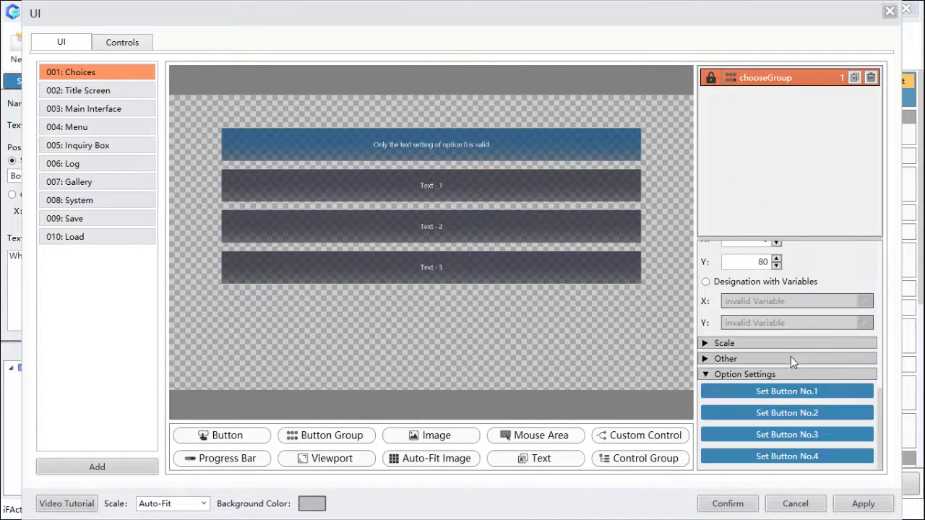
left_click(790, 393)
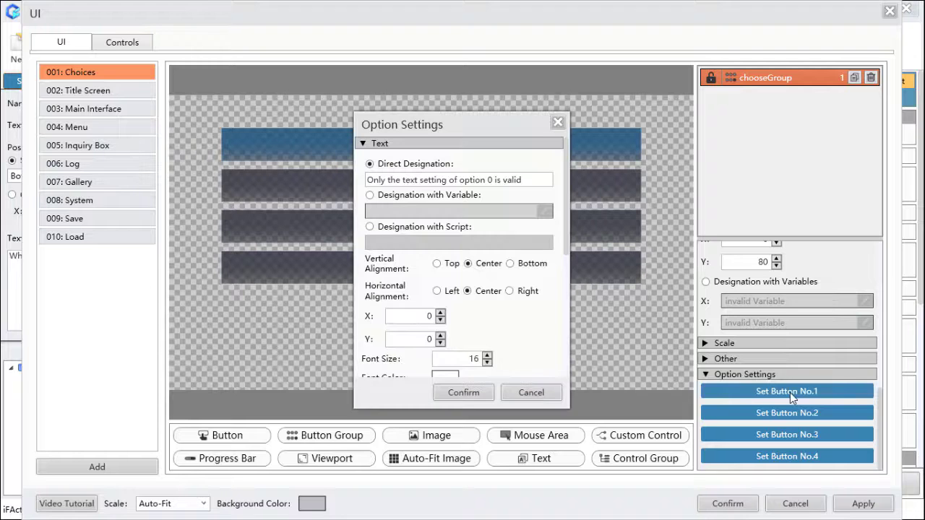
left_click_drag(445, 123, 526, 220)
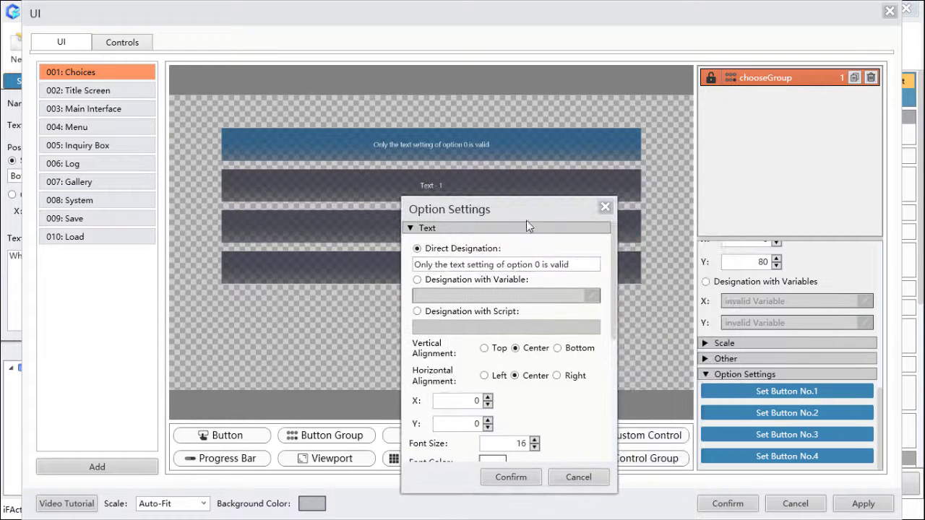
scroll(529, 319, "down", 1)
scroll(529, 324, "down", 1)
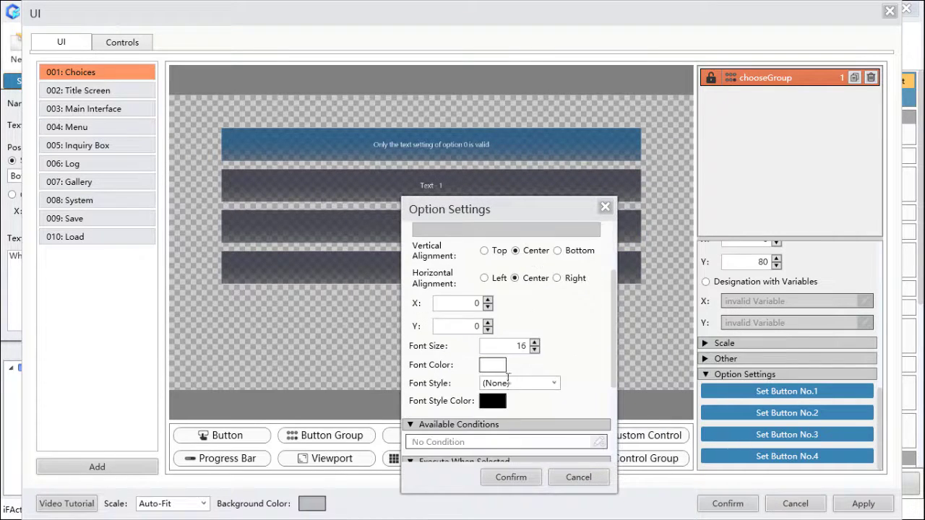
left_click(519, 347)
- Set the first choice button's font color to dark blue (53, 29, 165) and confirm the UI changes
left_click(500, 367)
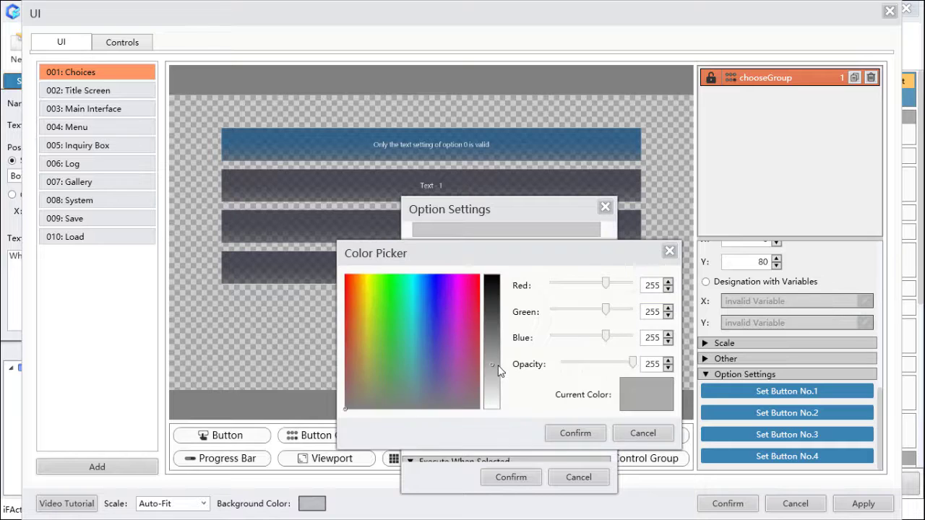
left_click(438, 314)
left_click(492, 326)
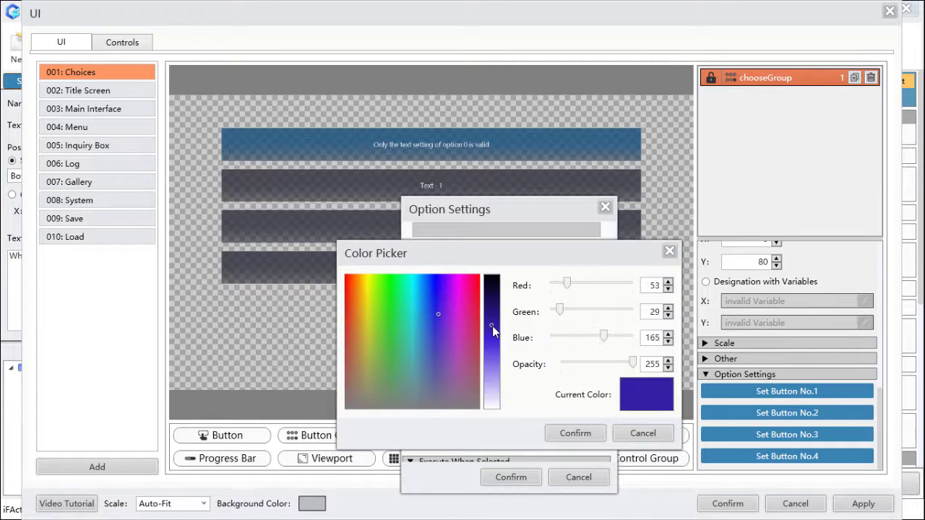
left_click(602, 439)
left_click(523, 477)
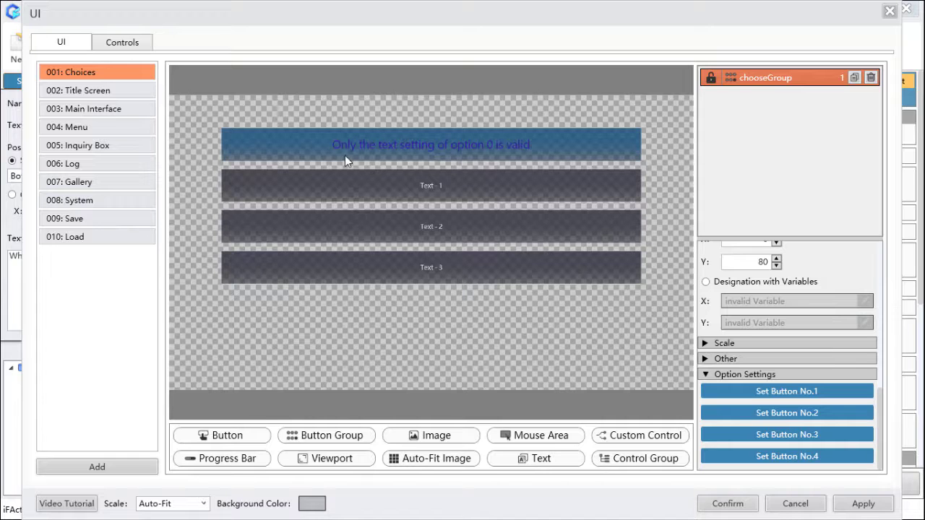
left_click(728, 504)
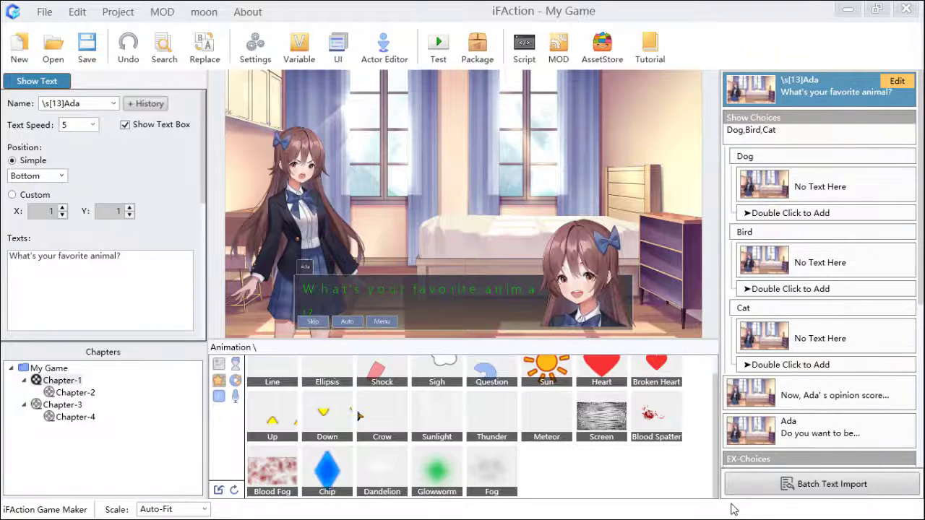
- Test the game from a new game up to the Dog, Bird and Cat choices, then close the test
left_click(438, 44)
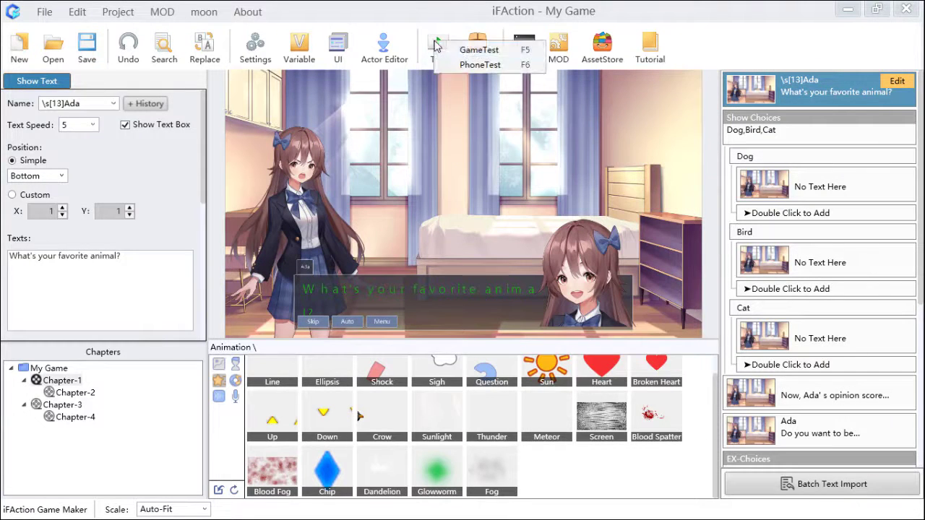
left_click(469, 64)
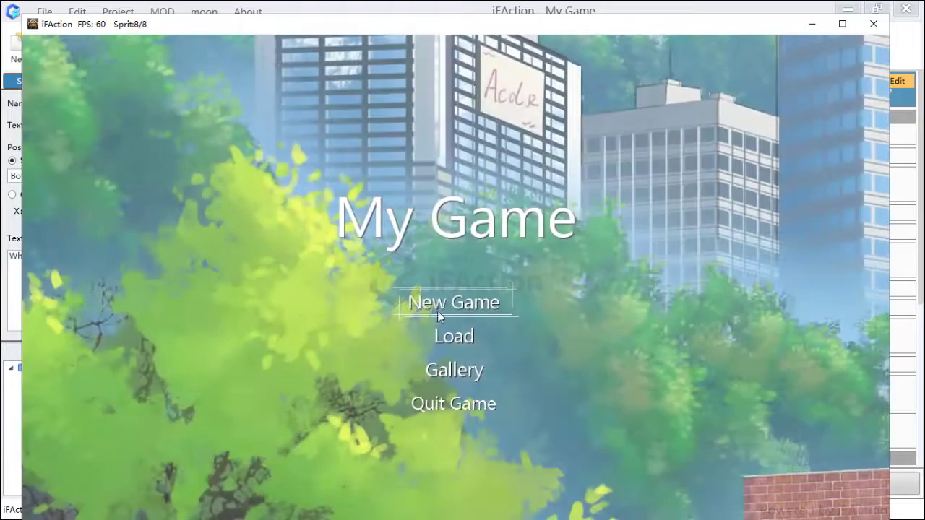
left_click(435, 306)
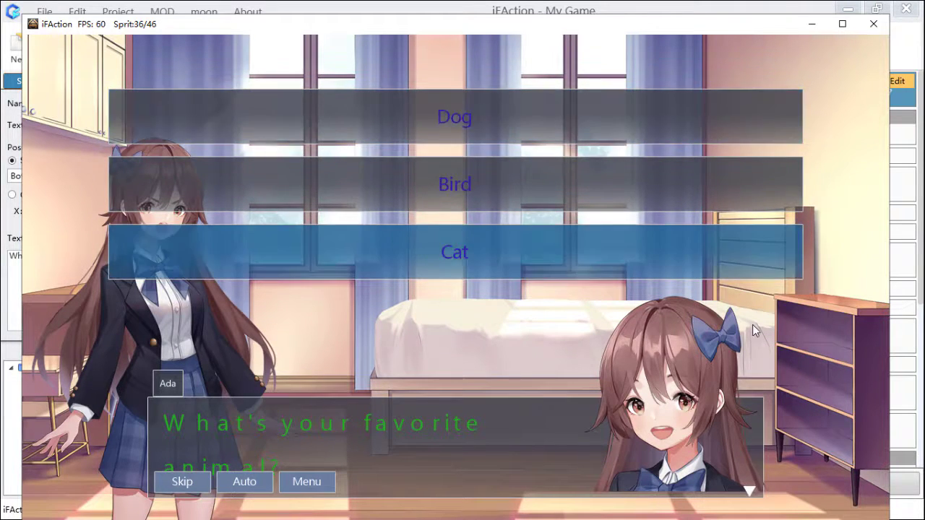
left_click(873, 24)
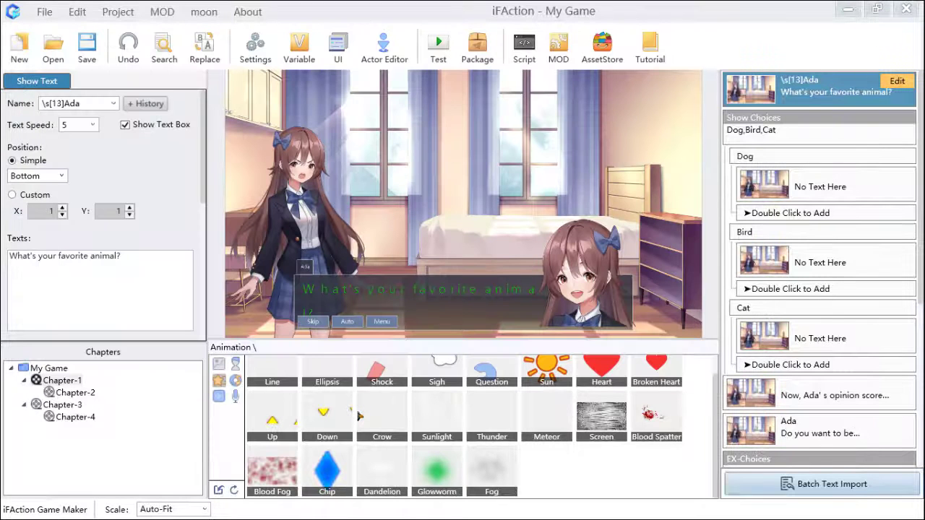
- Reposition the game title and the menu button group on the Title Screen interface in the UI editor
left_click(347, 46)
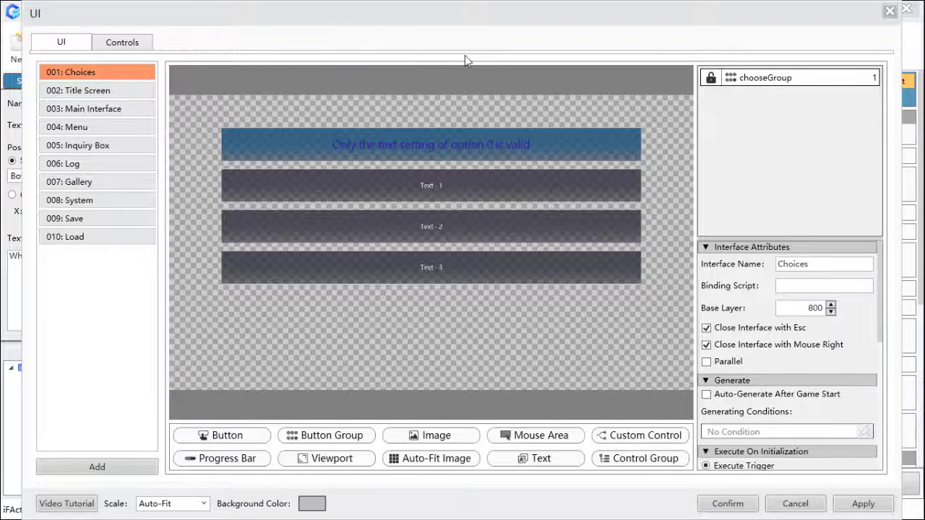
left_click(108, 91)
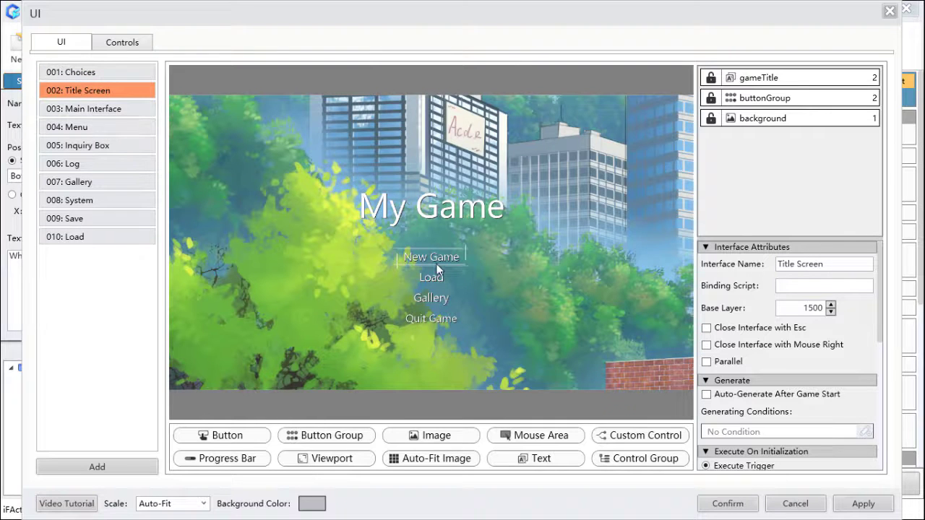
left_click_drag(429, 257, 401, 256)
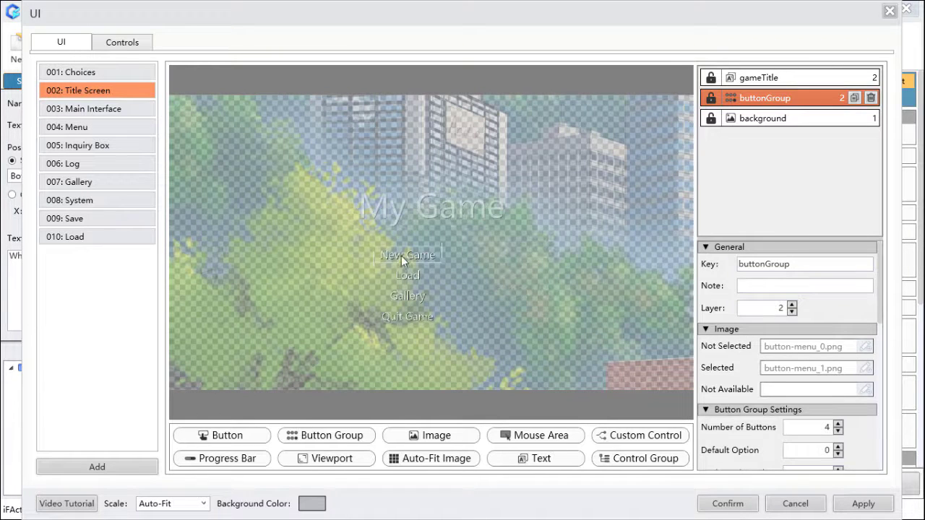
left_click(450, 214)
left_click_drag(450, 213, 514, 199)
left_click_drag(423, 254, 566, 255)
left_click_drag(492, 196, 411, 174)
left_click_drag(567, 276, 462, 260)
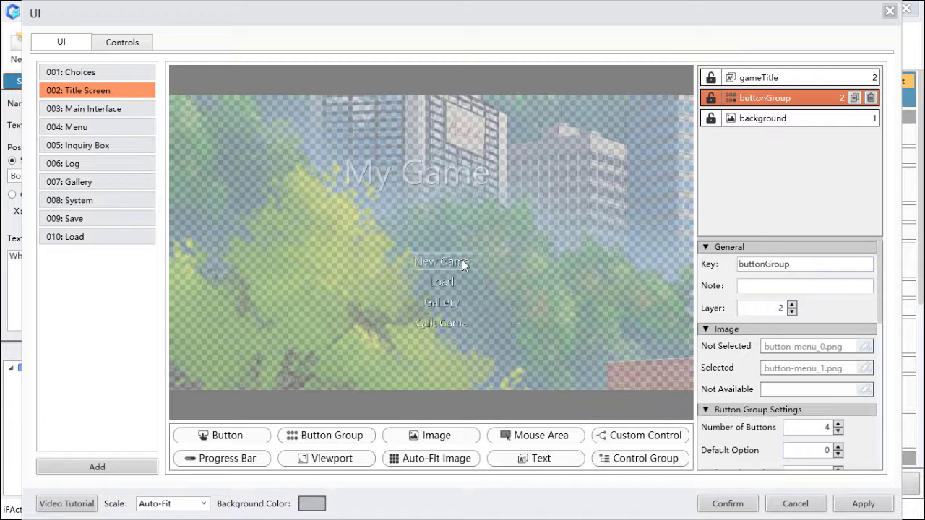
- Move the gameTitle text past the edge of the Title Screen canvas and edit its X coordinate
left_click_drag(440, 176, 672, 207)
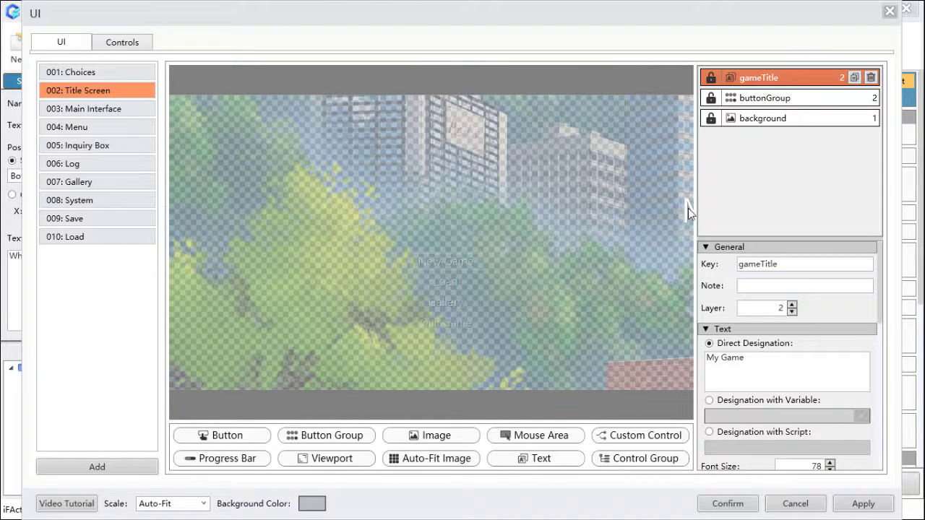
scroll(780, 399, "down", 5)
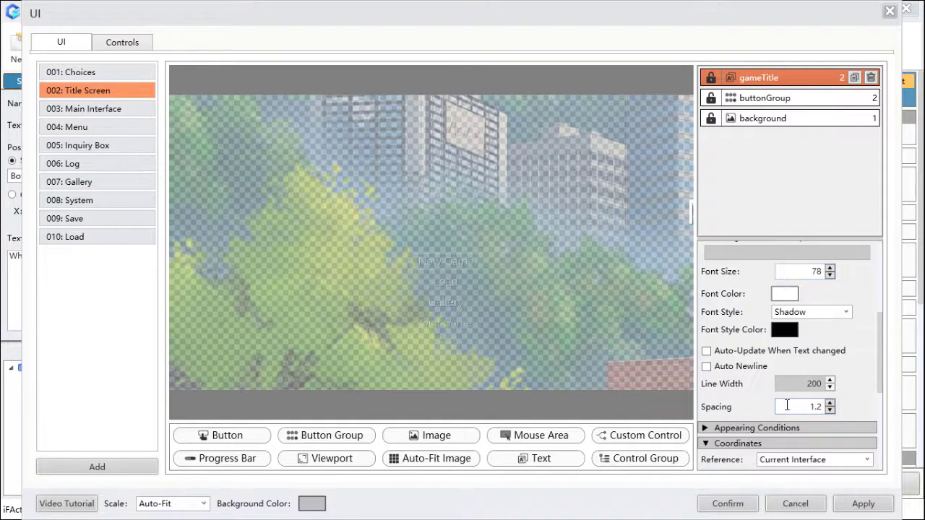
scroll(787, 405, "down", 3)
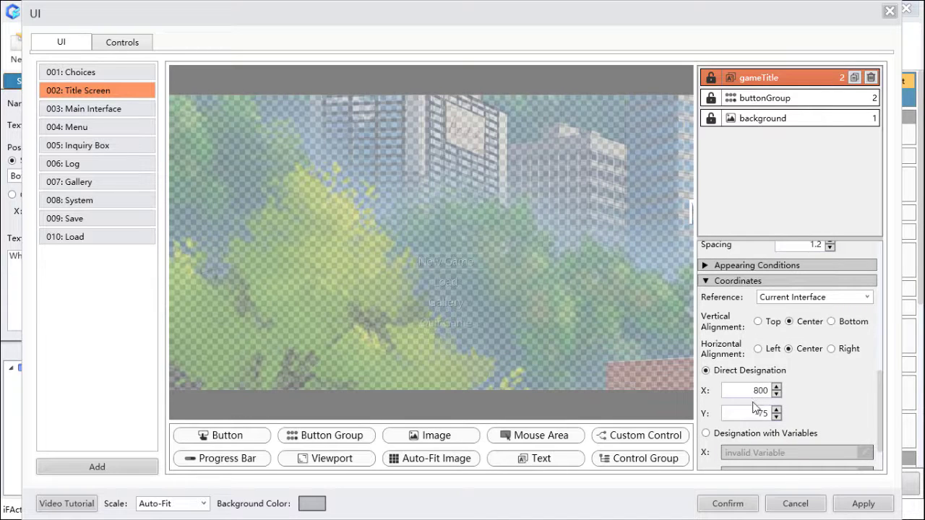
left_click(753, 391)
type("1")
- Delete the buttonGroup element from the Title Screen interface and select the background image
left_click(448, 262)
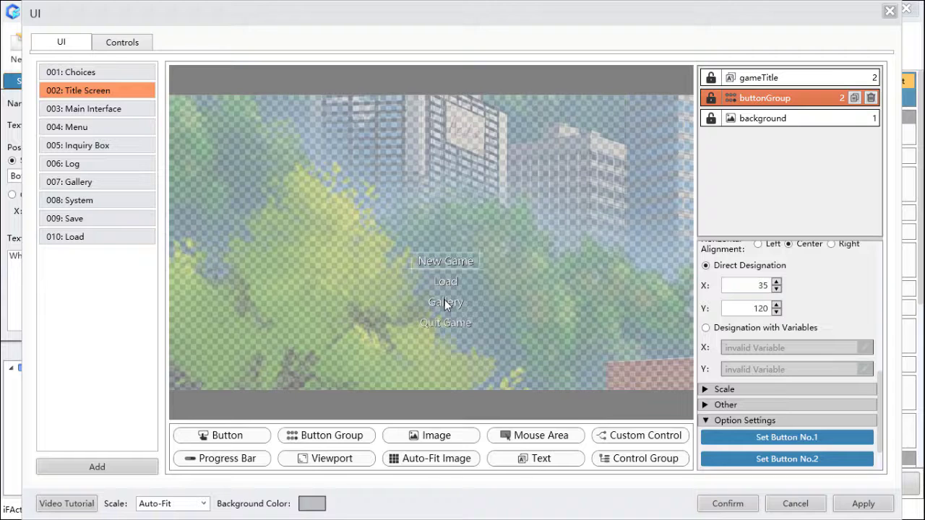
left_click(871, 97)
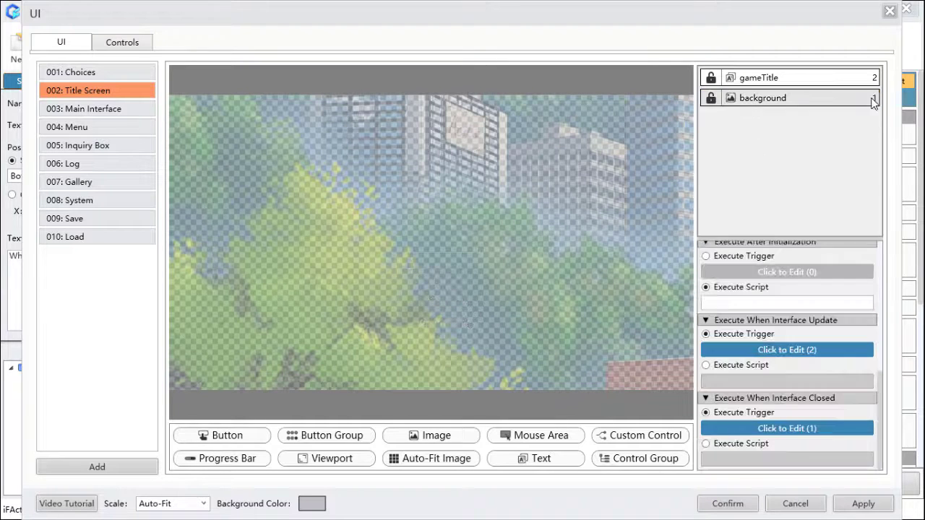
left_click(455, 290)
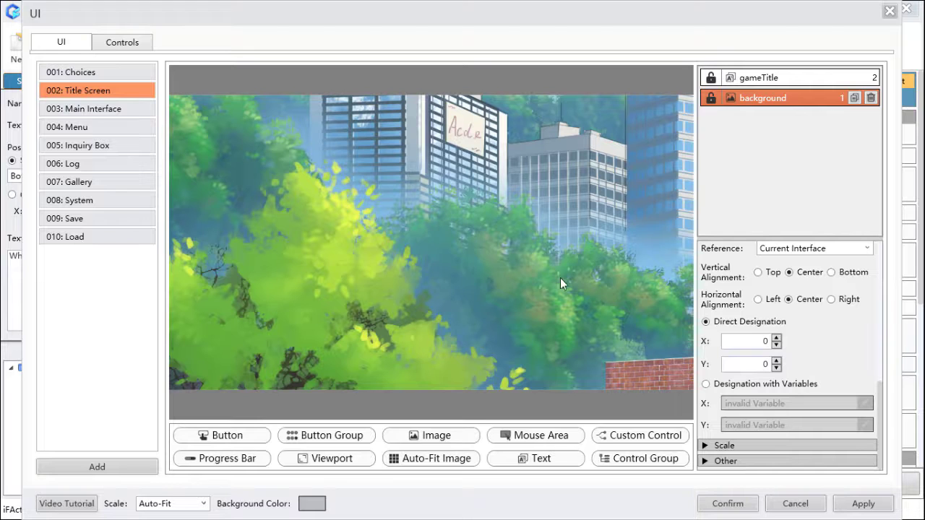
- Restore the Title Screen interface to its default UI and accept the replacement
right_click(106, 89)
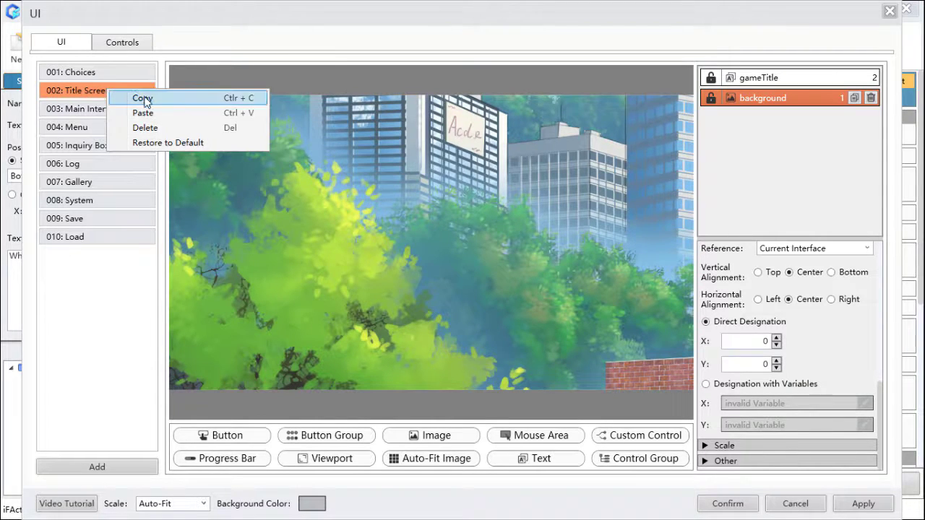
left_click(212, 146)
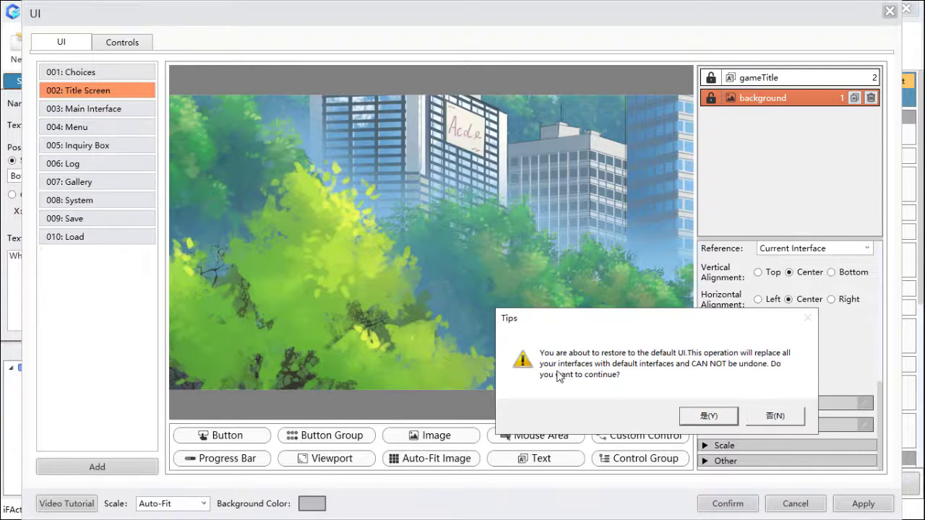
left_click_drag(686, 329, 354, 213)
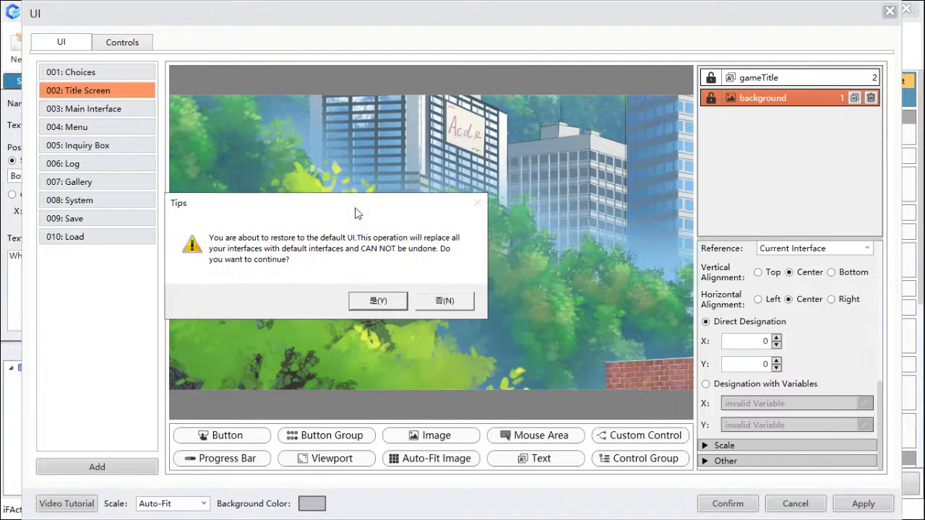
left_click(387, 299)
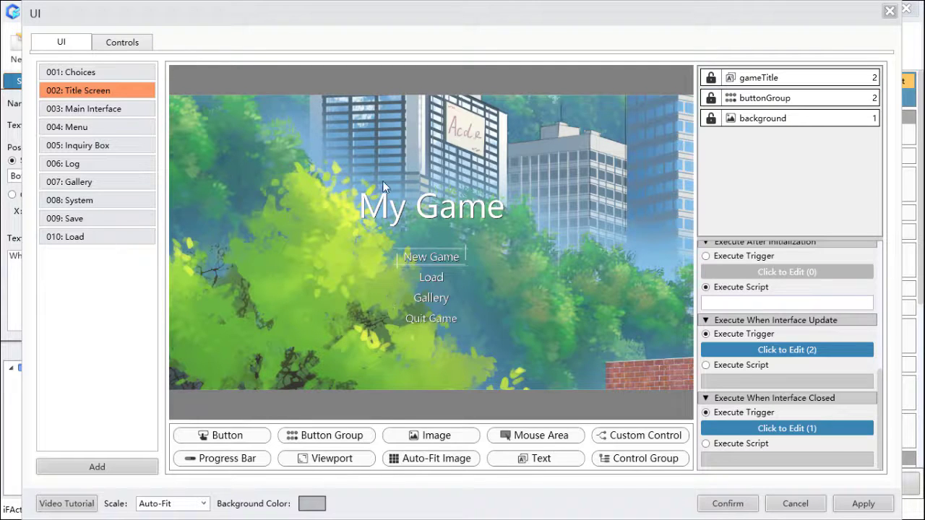